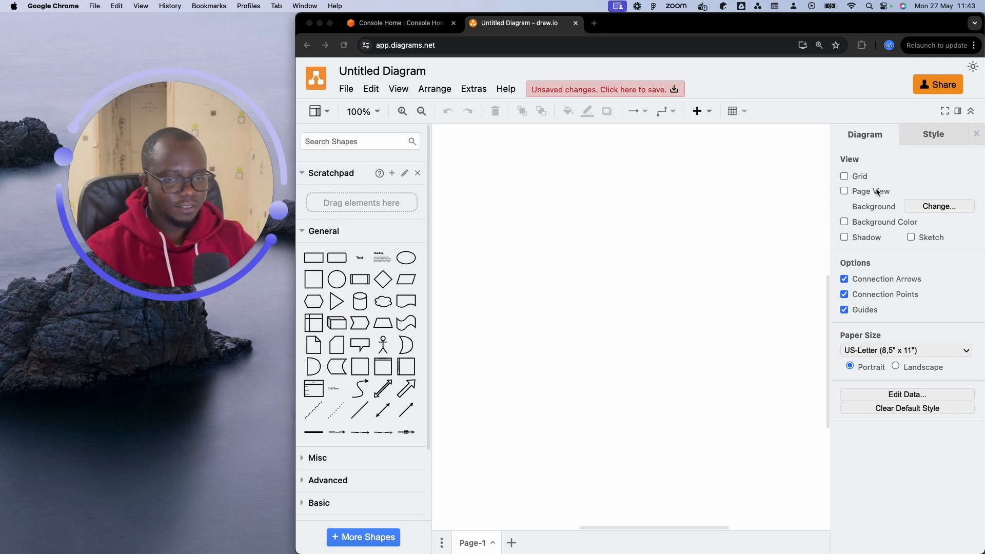
# - Search the shape library for "aws cloud" and insert the AWS Cloud group frame on the canvas
pyautogui.click(667, 200)
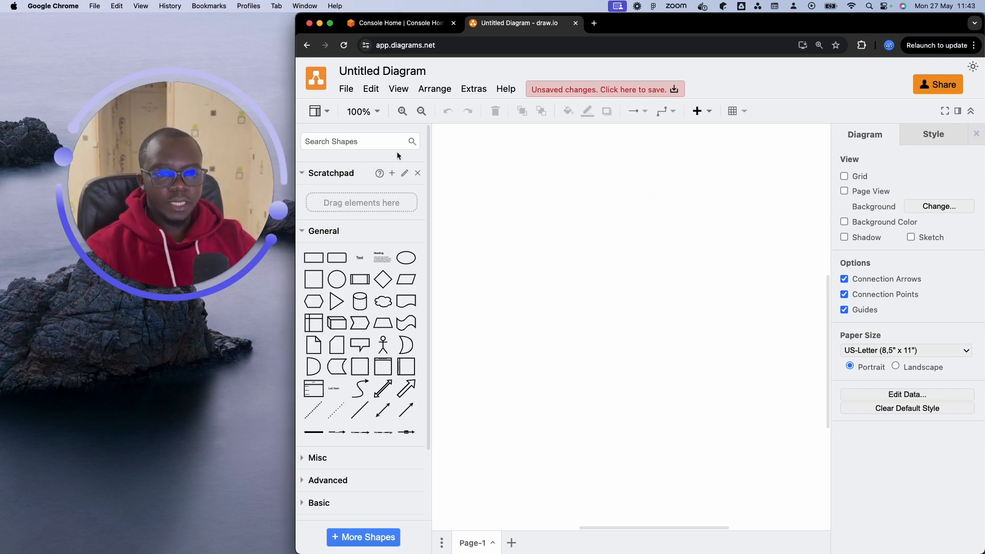
pyautogui.click(371, 142)
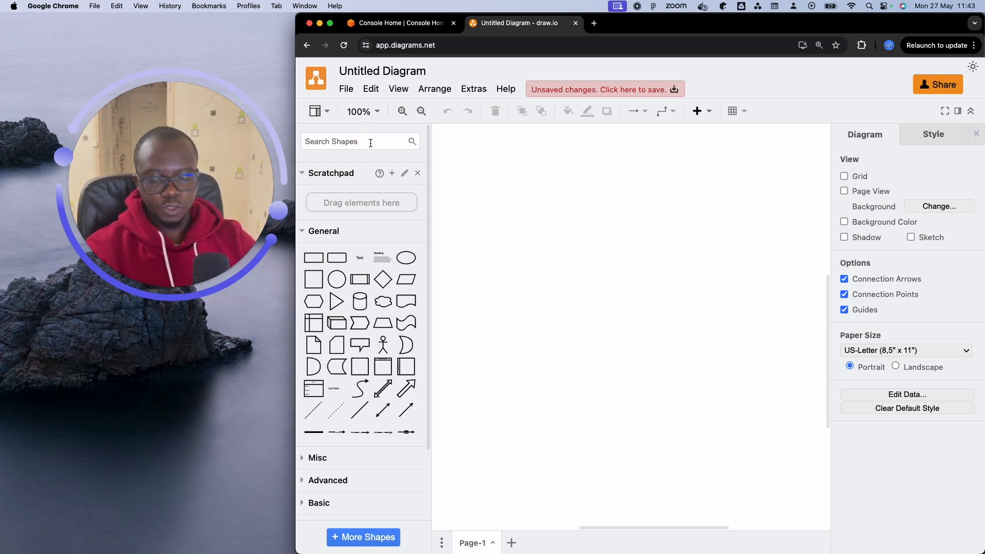
pyautogui.write('aws')
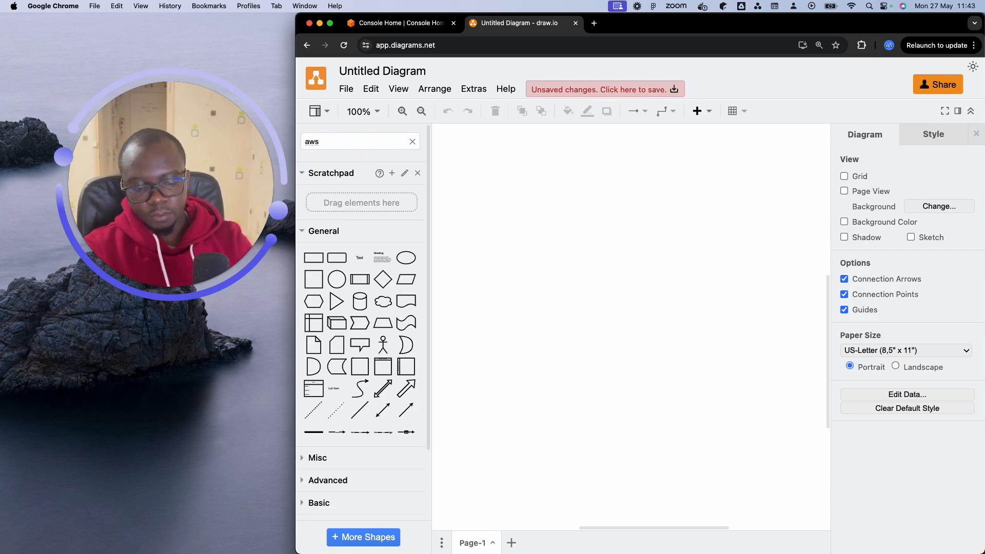
pyautogui.write(' cloud')
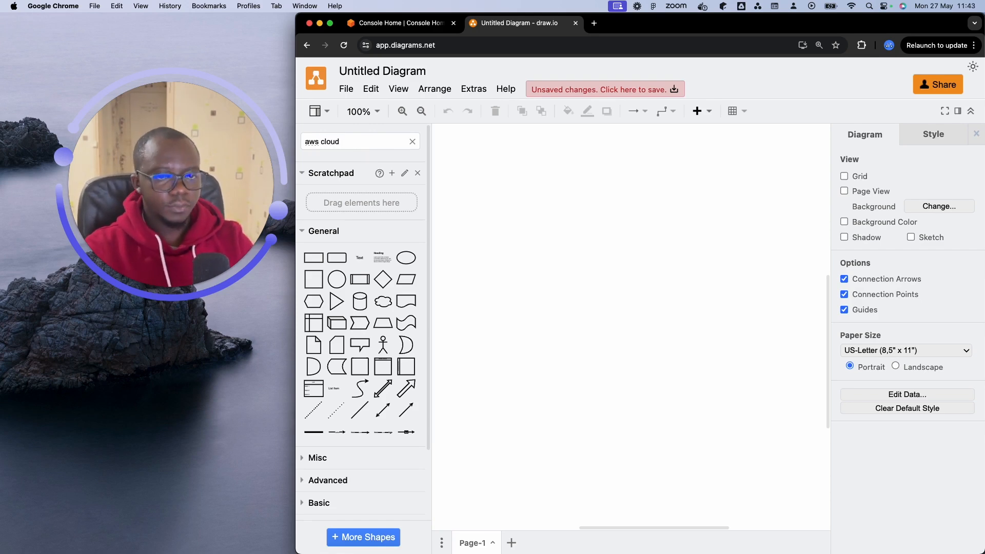
pyautogui.press('Return')
pyautogui.click(360, 256)
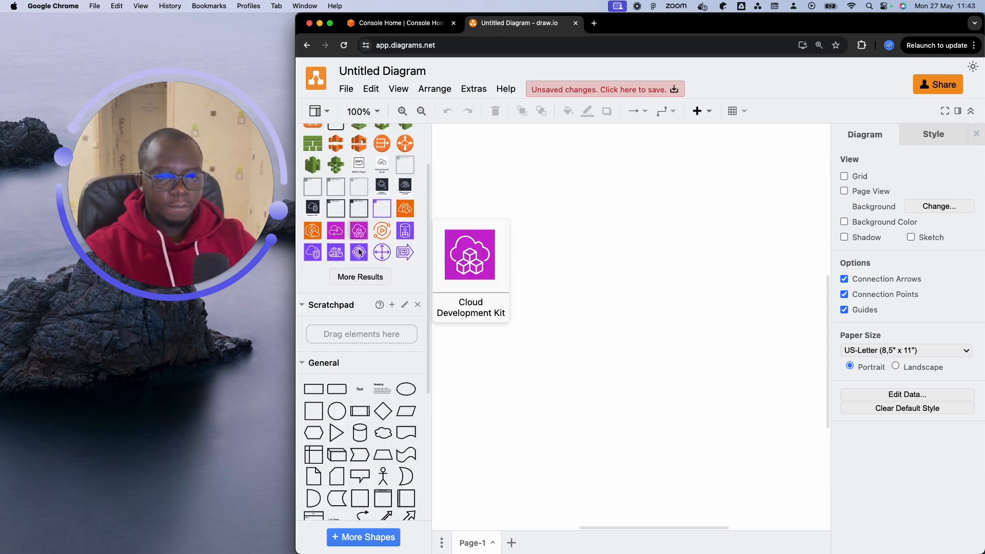
pyautogui.click(336, 185)
# - Enlarge the AWS Cloud frame into a wide rectangle and position it across the middle of the canvas
pyautogui.moveTo(584, 282); pyautogui.dragTo(466, 160)
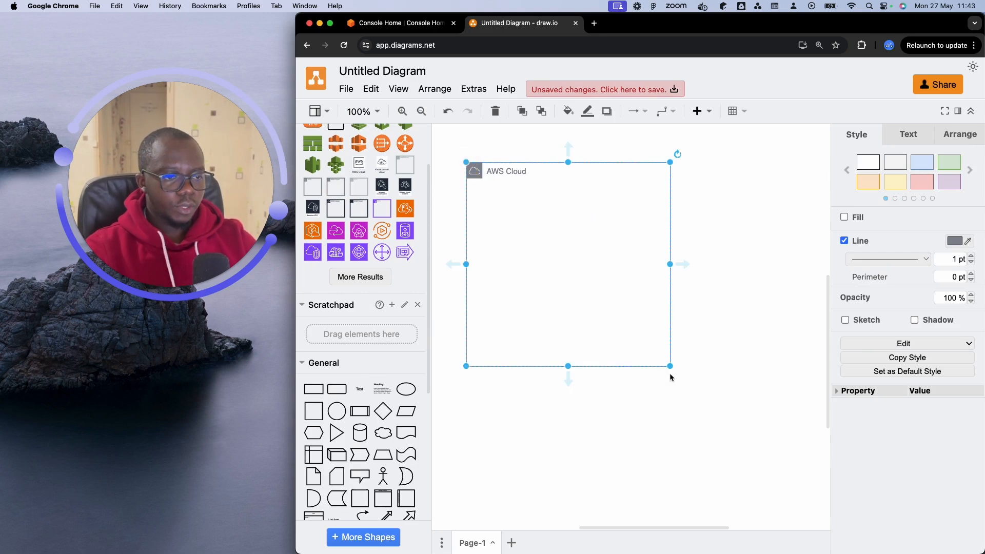
pyautogui.moveTo(670, 366); pyautogui.dragTo(797, 400)
pyautogui.moveTo(596, 288); pyautogui.dragTo(583, 310)
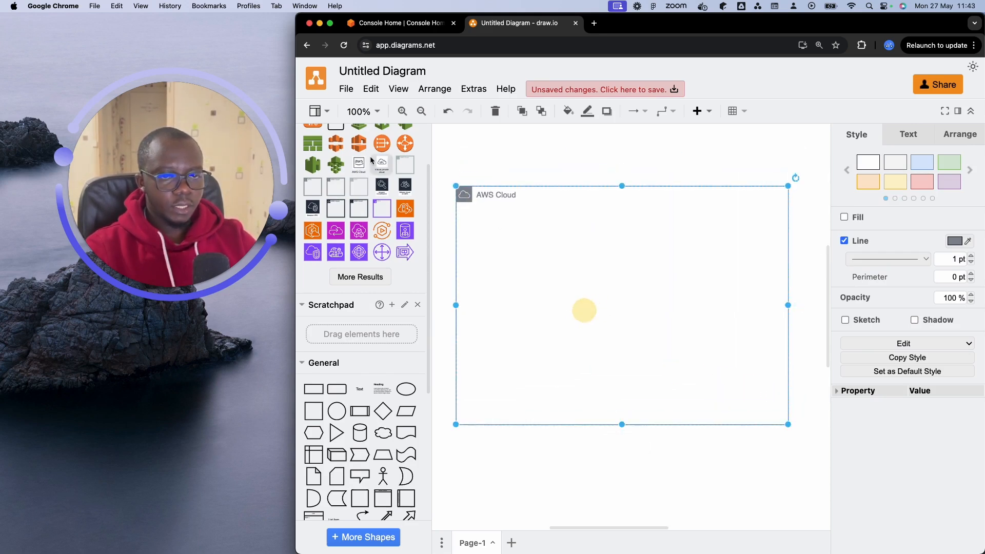
# - Search the shapes for "region", insert the teal dashed Region group and size it to fill the left part of the AWS Cloud frame
pyautogui.scroll(3, 354, 154)
pyautogui.tripleClick(347, 141)
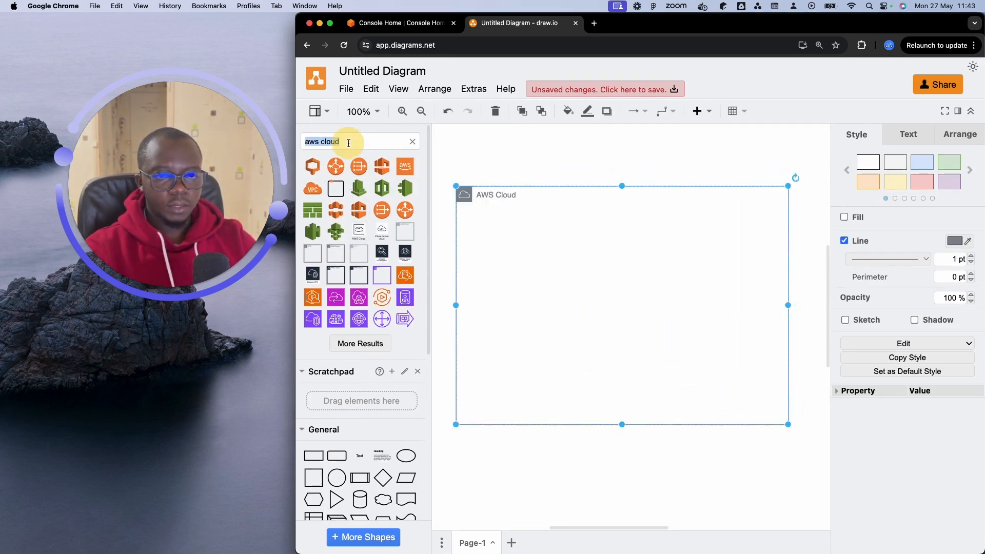
pyautogui.write('region')
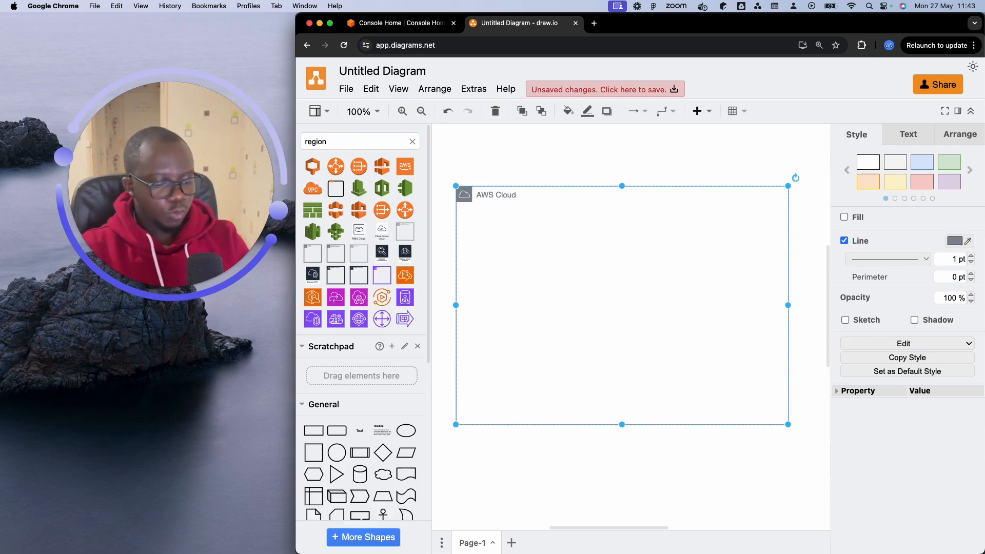
pyautogui.press('Return')
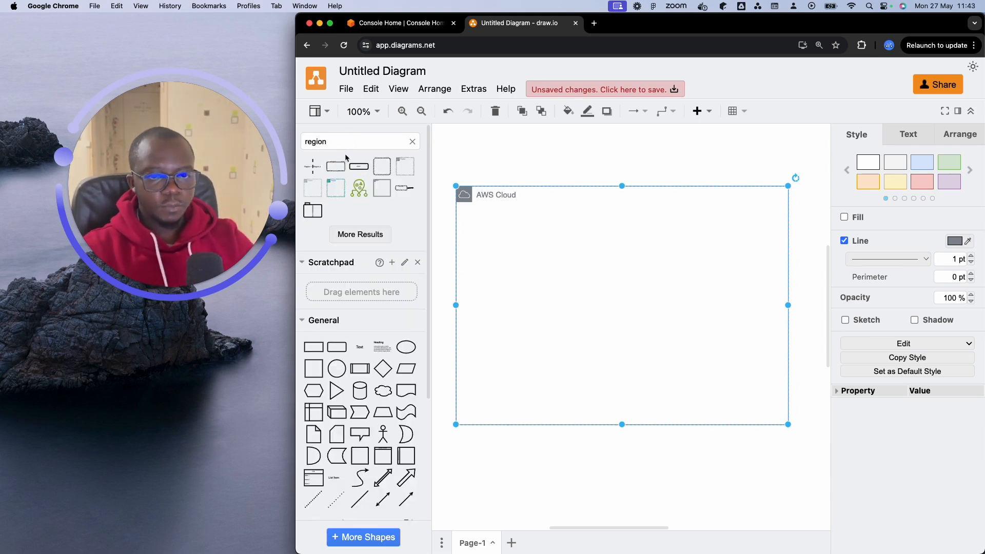
pyautogui.click(331, 191)
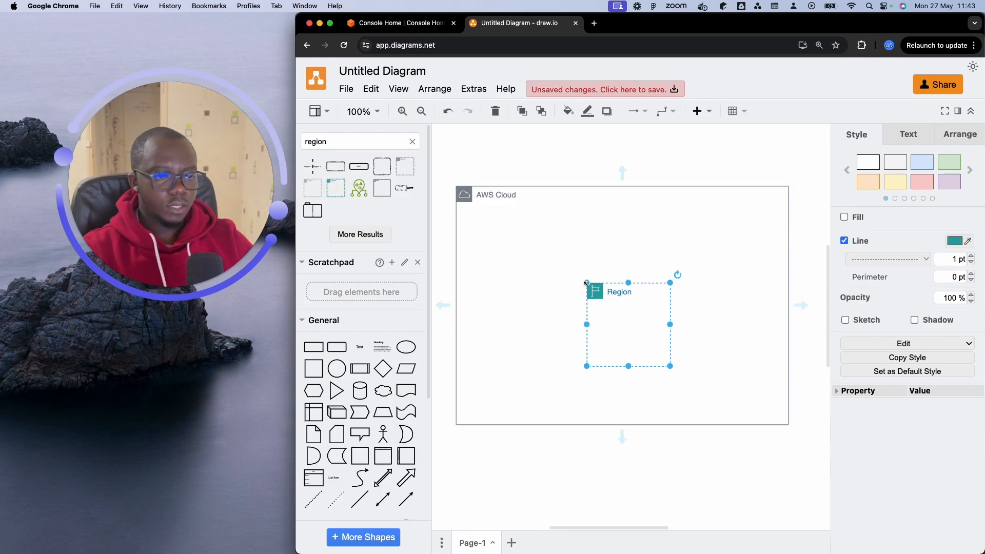
pyautogui.moveTo(587, 281); pyautogui.dragTo(470, 223)
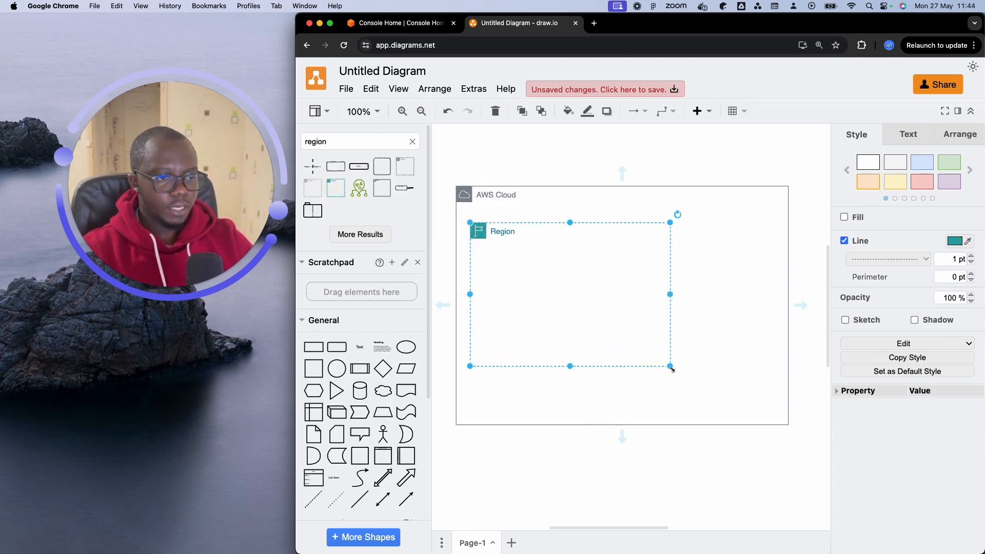
pyautogui.moveTo(670, 366); pyautogui.dragTo(661, 411)
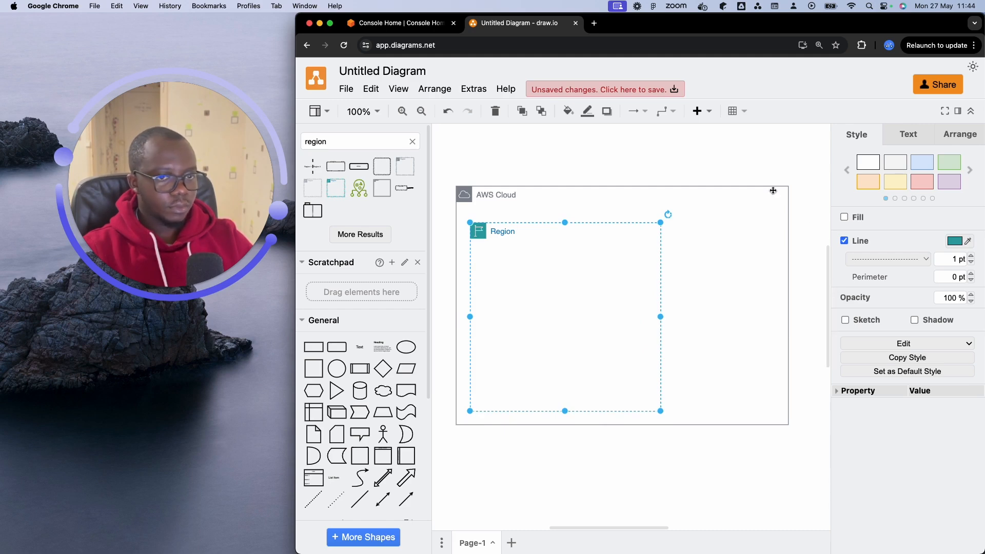
# - Widen the AWS Cloud frame across the canvas and refit the Region group close to its upper-left corner
pyautogui.click(468, 193)
pyautogui.moveTo(456, 187); pyautogui.dragTo(437, 171)
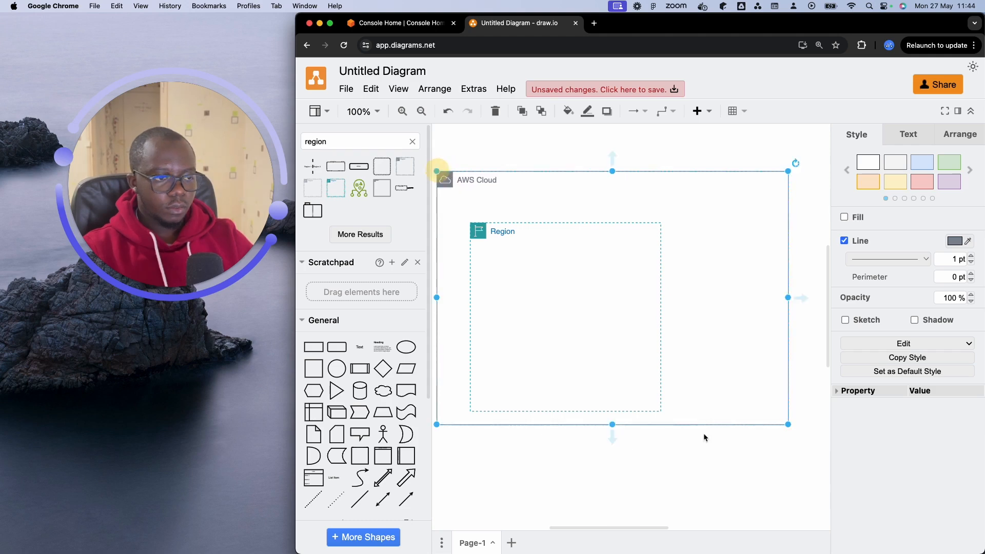
pyautogui.moveTo(785, 425); pyautogui.dragTo(823, 426)
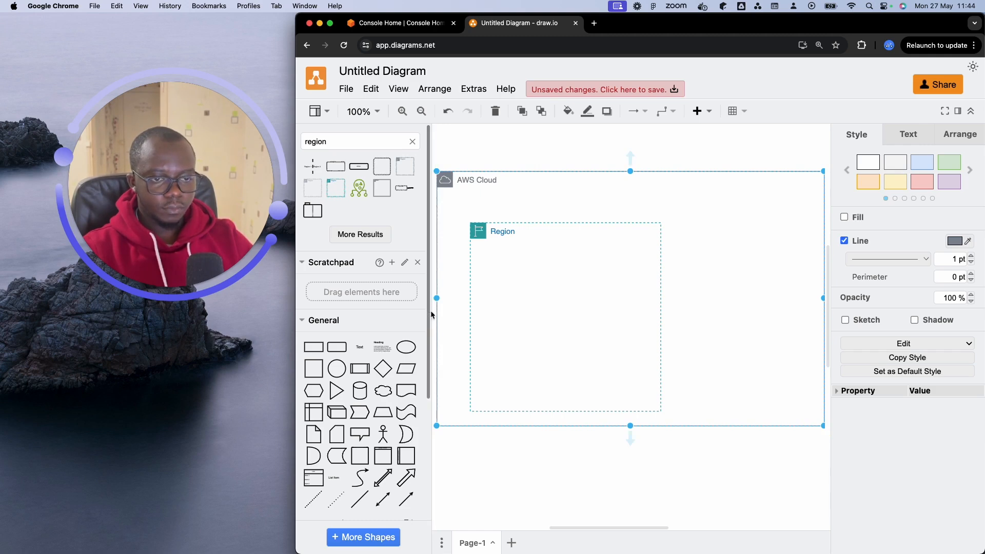
pyautogui.moveTo(431, 311); pyautogui.dragTo(398, 309)
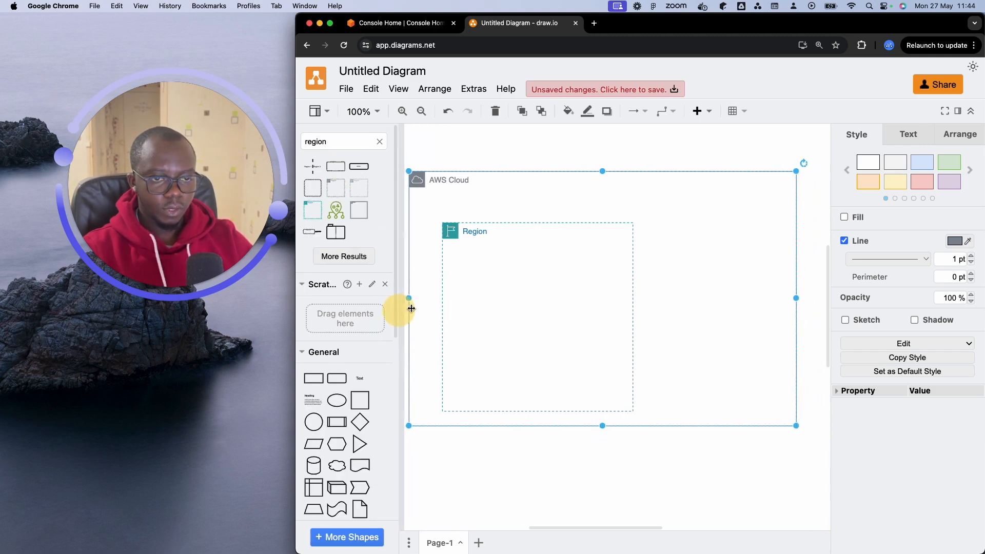
pyautogui.moveTo(799, 172); pyautogui.dragTo(819, 172)
pyautogui.moveTo(452, 229); pyautogui.dragTo(431, 213)
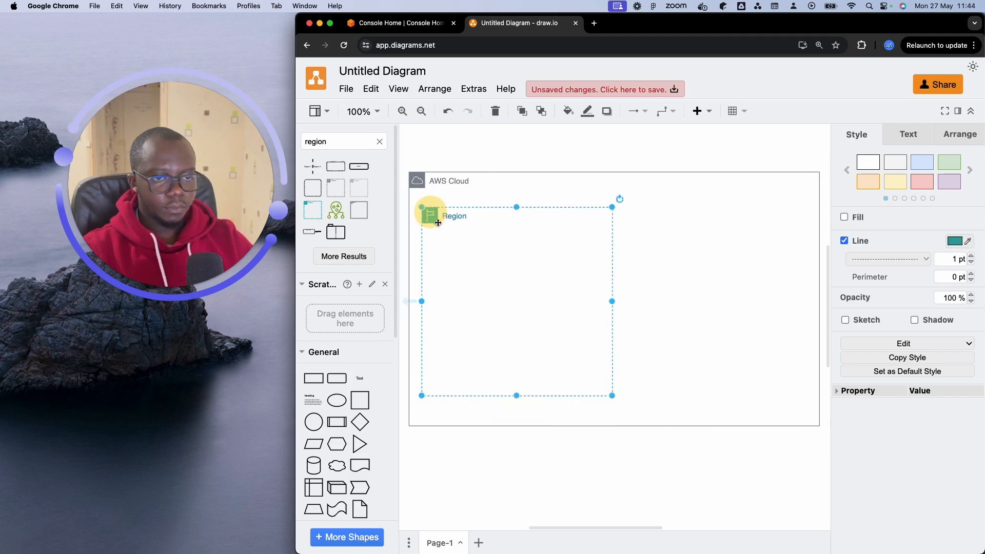
pyautogui.moveTo(614, 396); pyautogui.dragTo(620, 403)
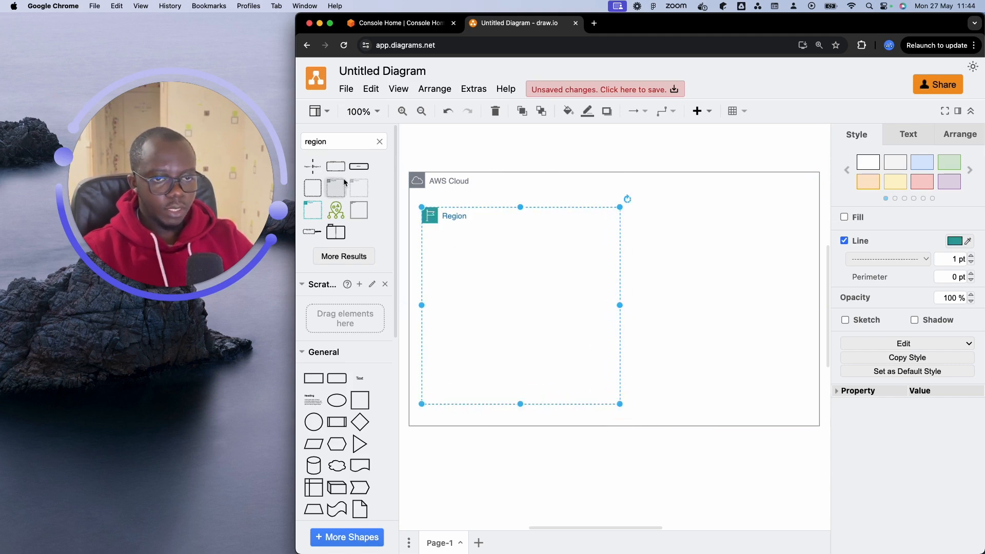
# - Search the shapes for "vpc", insert the grey VPC group and size it to fill the Region group below its label
pyautogui.doubleClick(345, 141)
pyautogui.write('v')
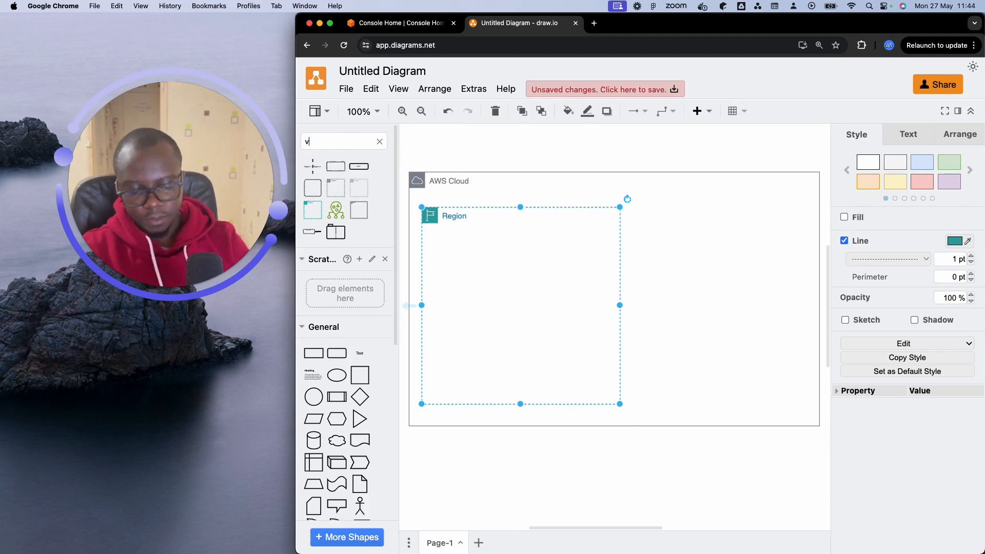
pyautogui.write('pc')
pyautogui.press('Return')
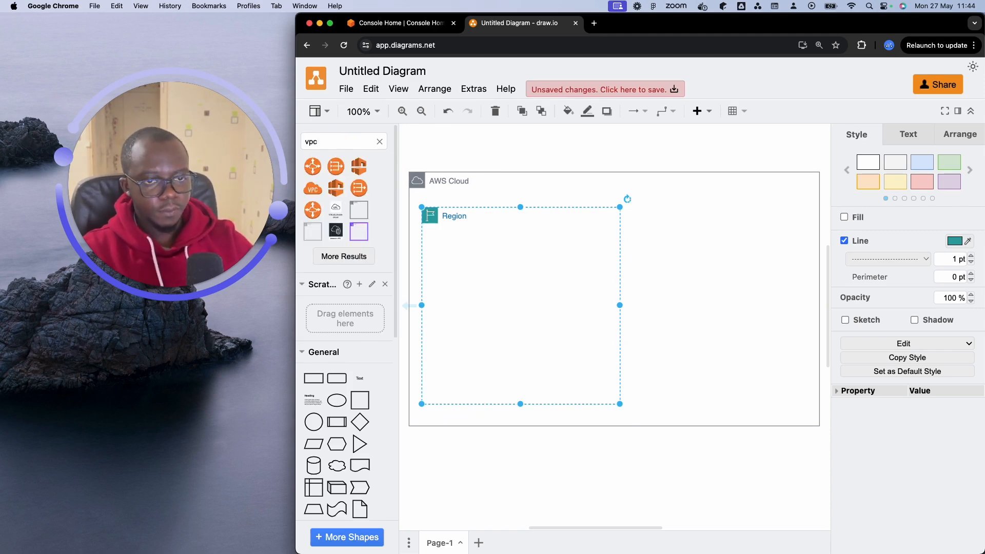
pyautogui.click(352, 212)
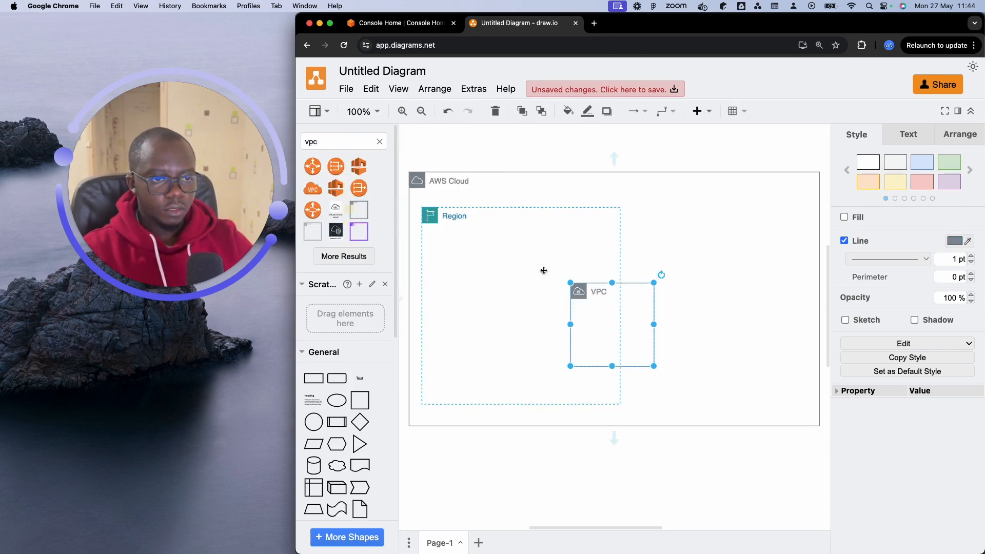
pyautogui.moveTo(569, 283); pyautogui.dragTo(432, 238)
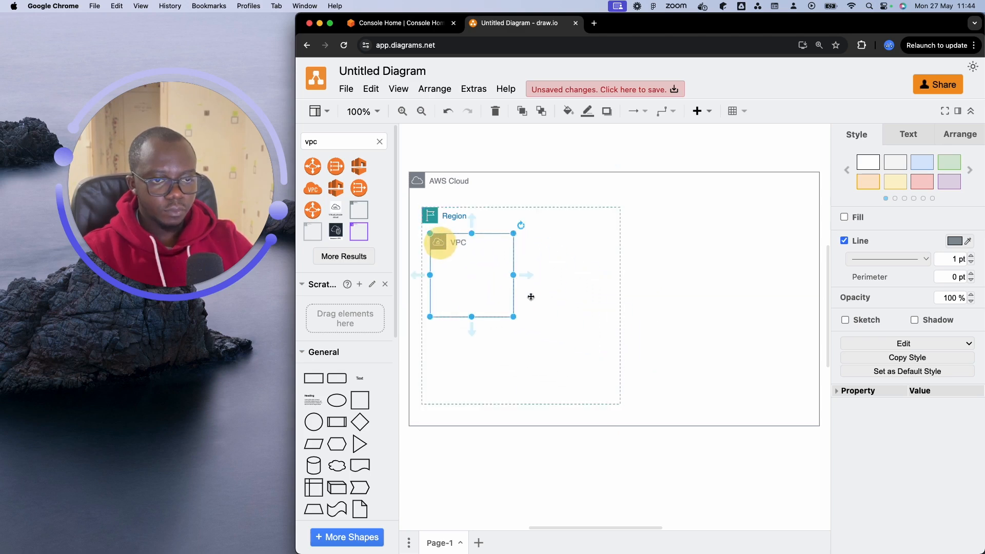
pyautogui.moveTo(515, 318); pyautogui.dragTo(607, 388)
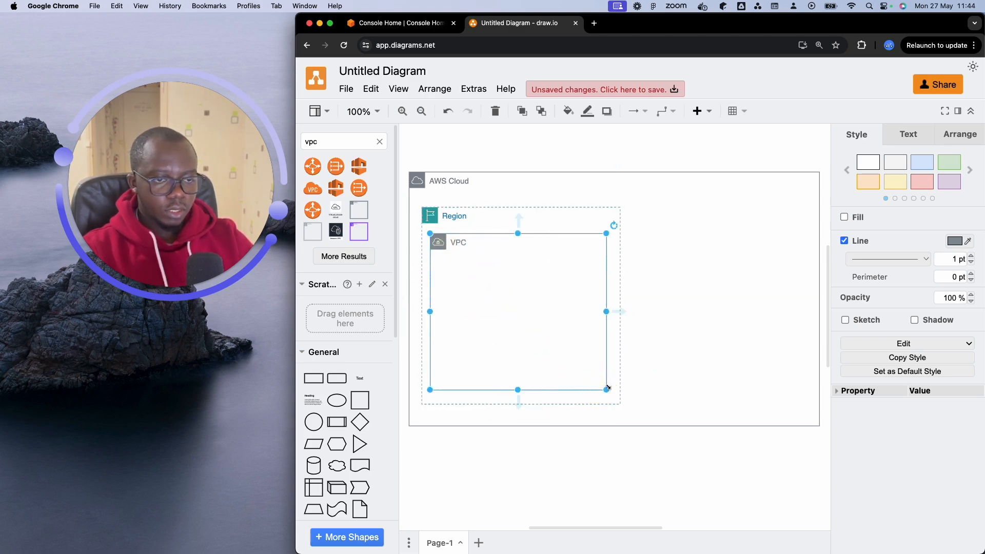
# - Extend the VPC group's label with its CIDR block so it reads "VPC 10.0.0.0/16"
pyautogui.doubleClick(464, 243)
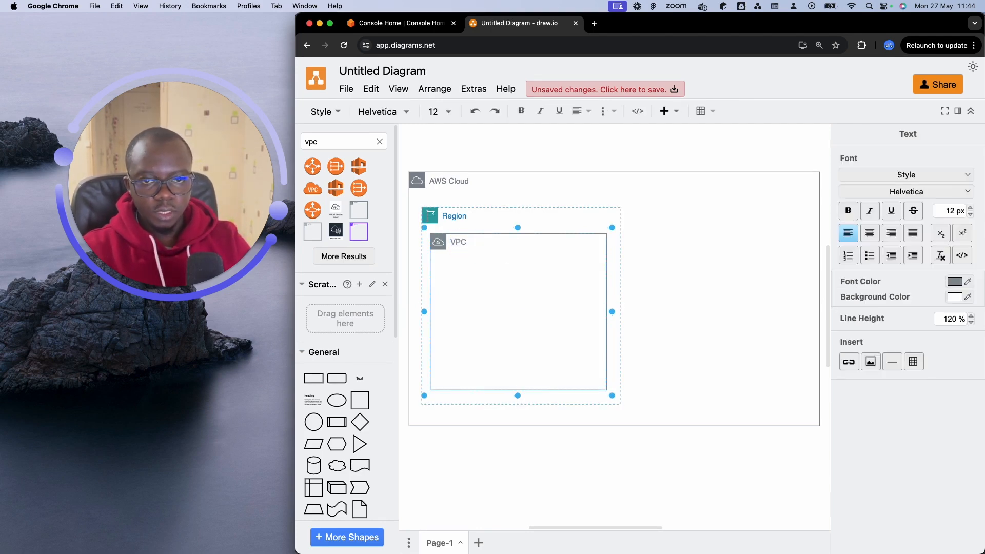
pyautogui.write('10.0.0.0')
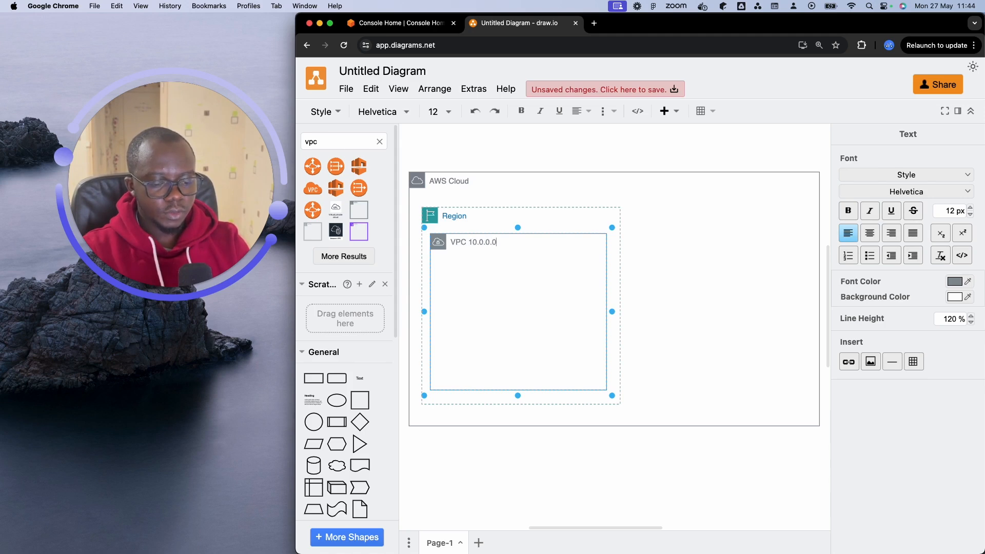
pyautogui.write('/16')
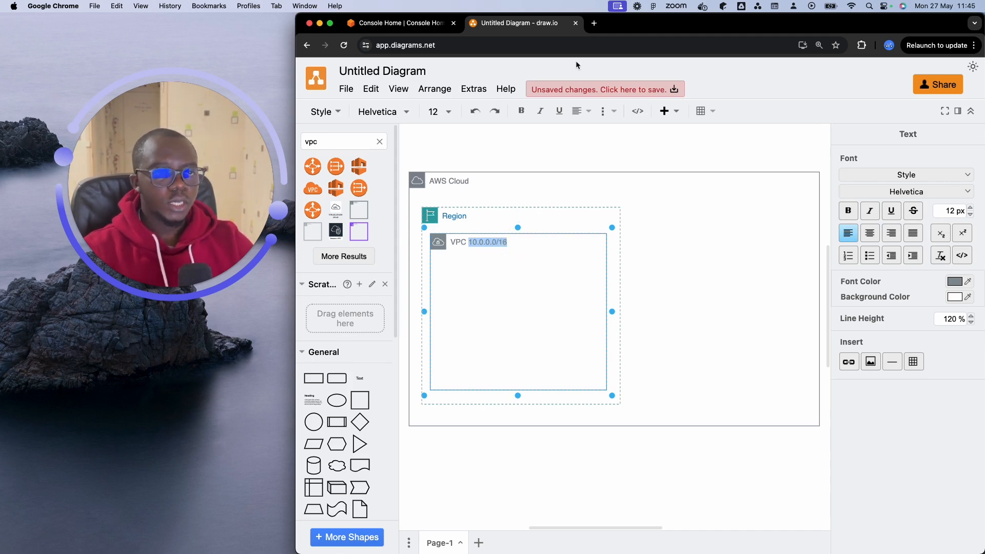
# - Search the web for "cidr divider" in a new browser tab and open the davidc.net Visual Subnet Calculator
pyautogui.click(594, 23)
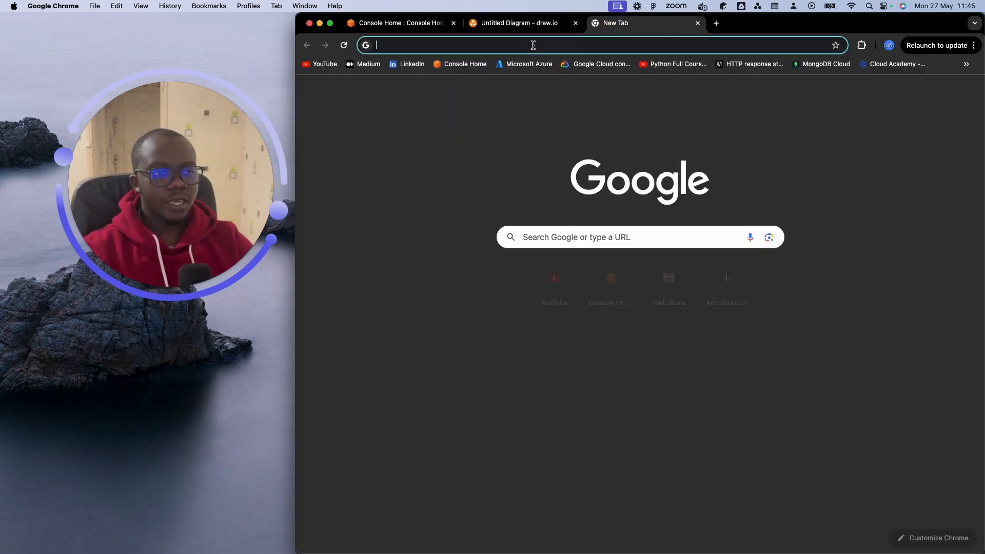
pyautogui.click(532, 44)
pyautogui.click(494, 67)
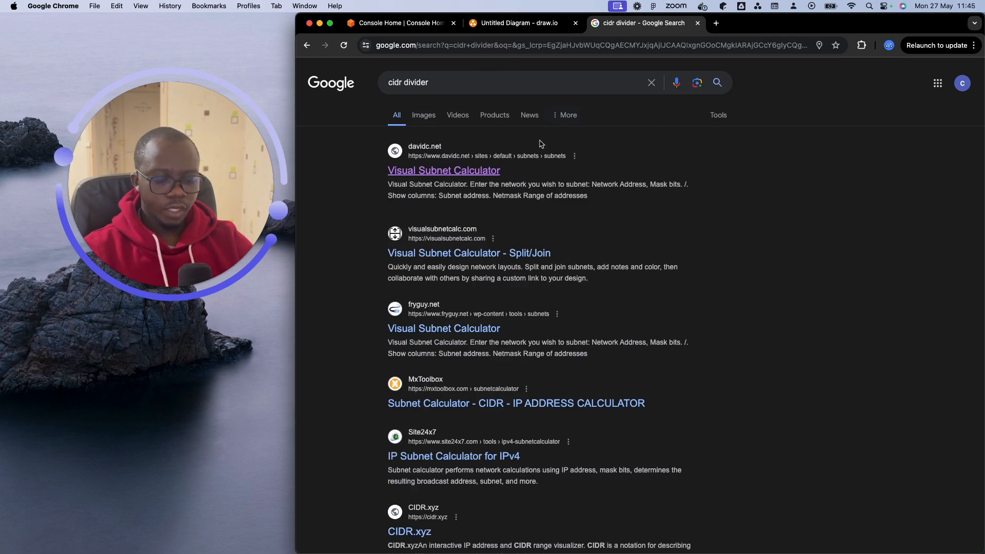
pyautogui.click(456, 171)
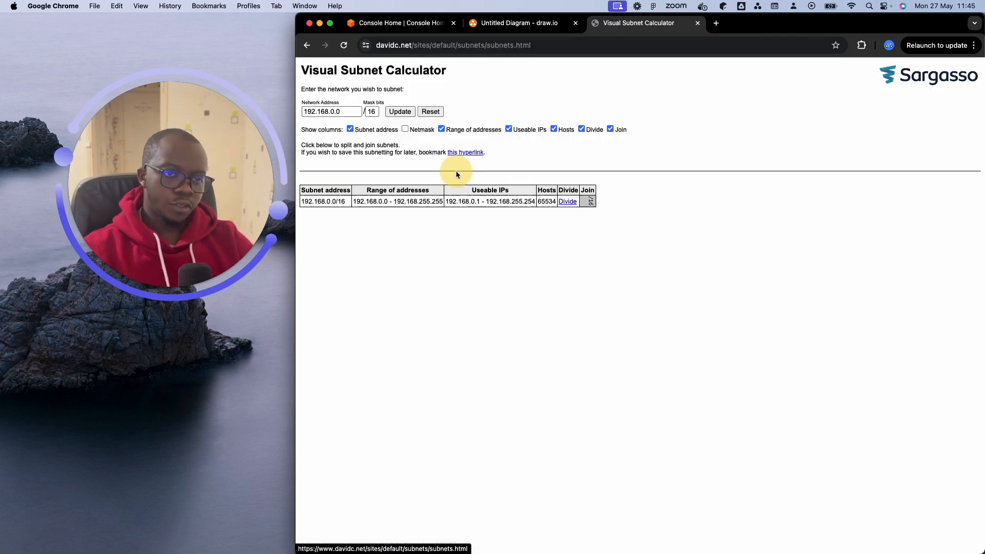
# - Set the network address to 10.0.0.0 with 16 mask bits and update the subnet table
pyautogui.doubleClick(346, 113)
pyautogui.write('10.0.0.0/16')
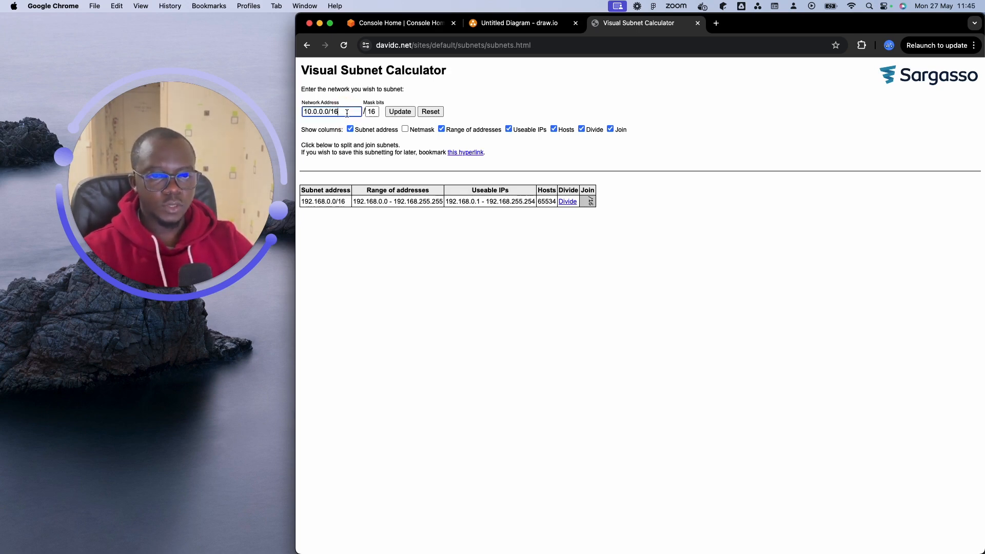
pyautogui.press('BackSpace')
pyautogui.press('BackSpace')
pyautogui.press('BackSpace')
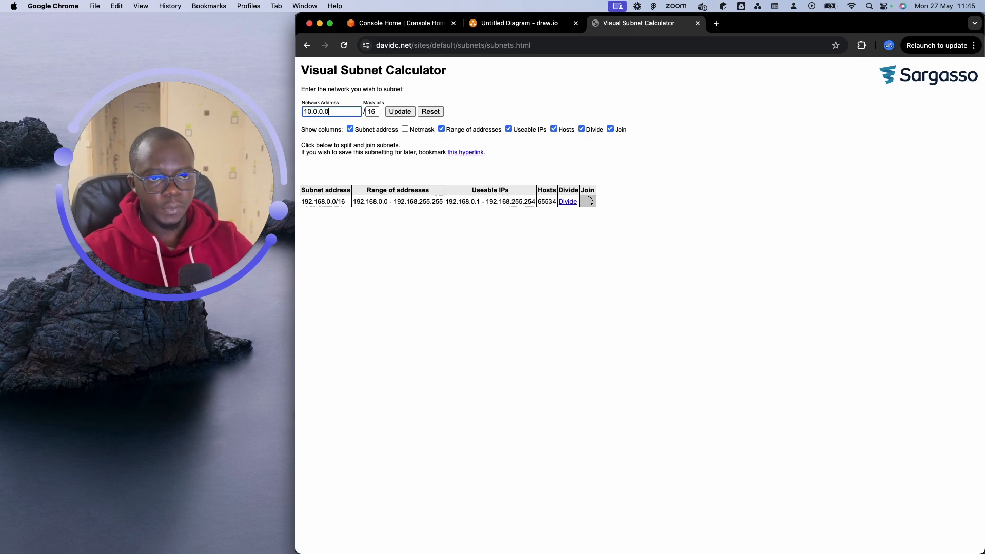
pyautogui.click(400, 111)
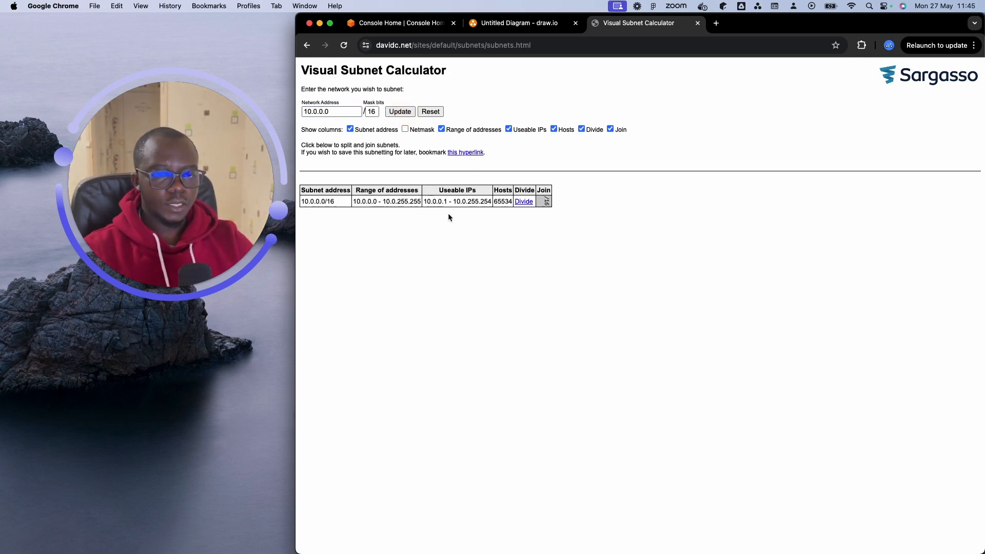
# - Divide the 10.0.0.0/16 network into two /17 subnets and highlight the first subnet's address
pyautogui.click(524, 203)
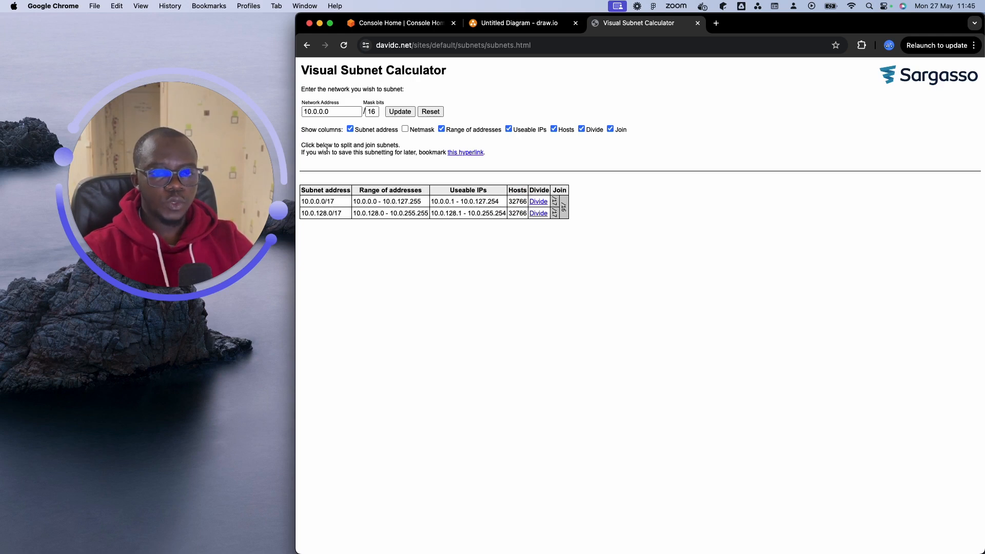
pyautogui.moveTo(335, 113); pyautogui.dragTo(298, 112)
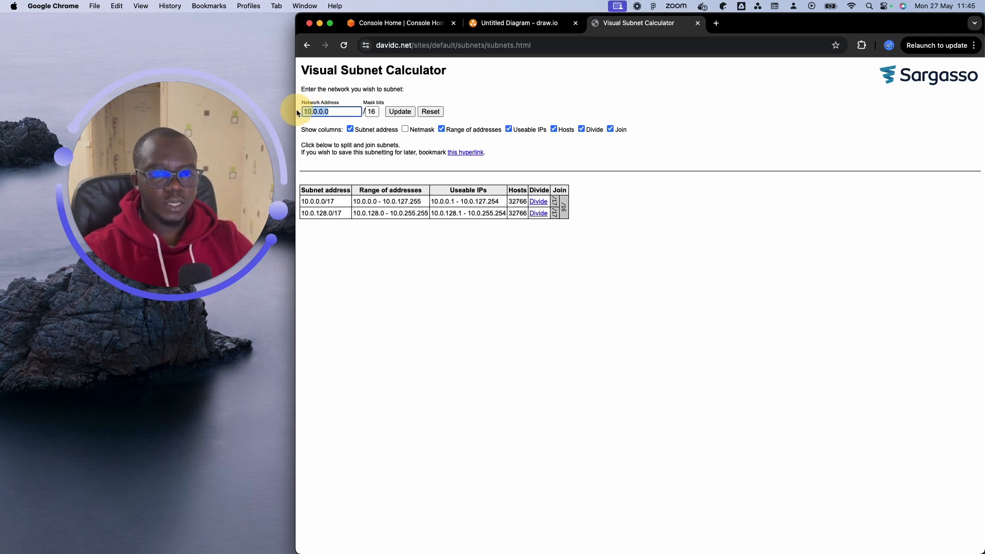
pyautogui.click(311, 202)
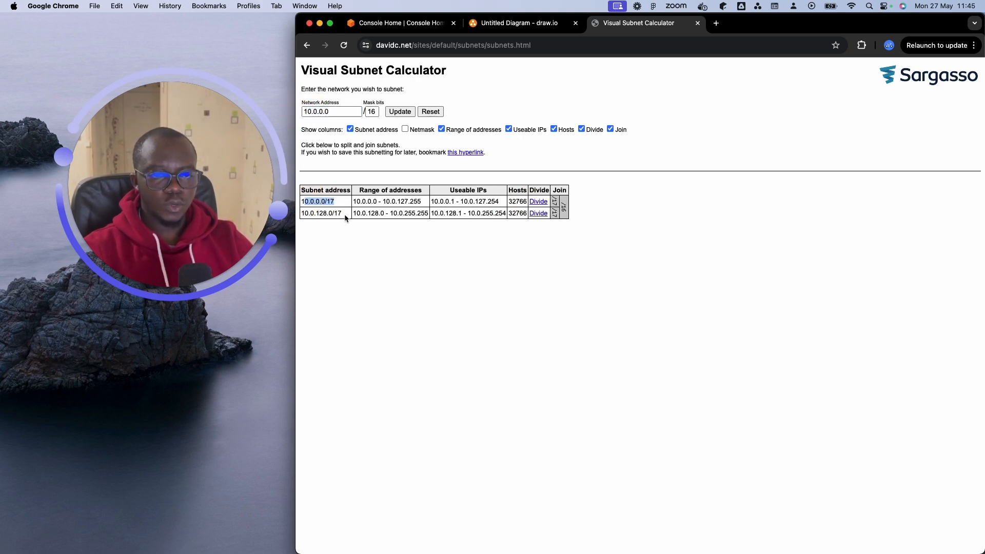
# - Highlight the second /17 subnet's address in the subnet table, and clear the highlight
pyautogui.moveTo(345, 213); pyautogui.dragTo(308, 212)
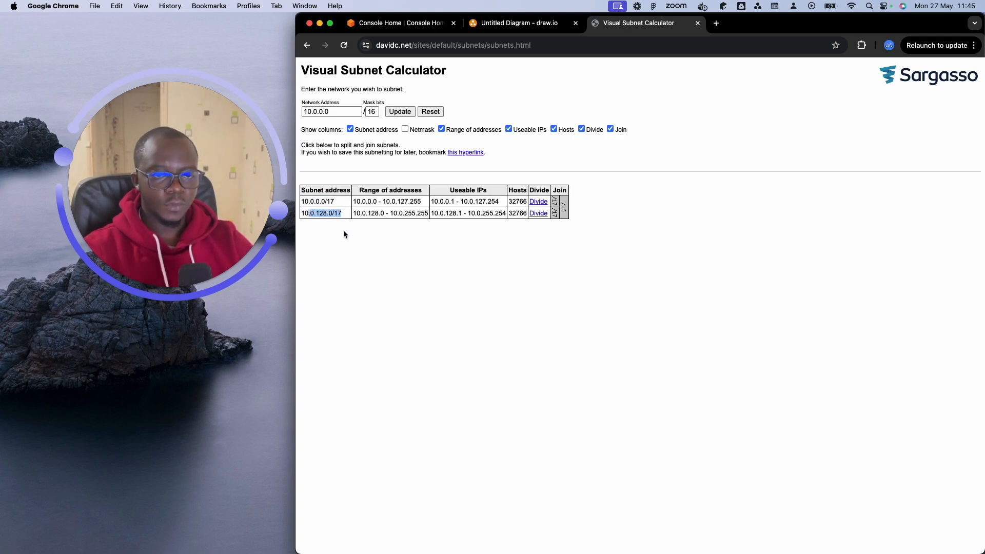
pyautogui.moveTo(343, 230); pyautogui.dragTo(290, 200)
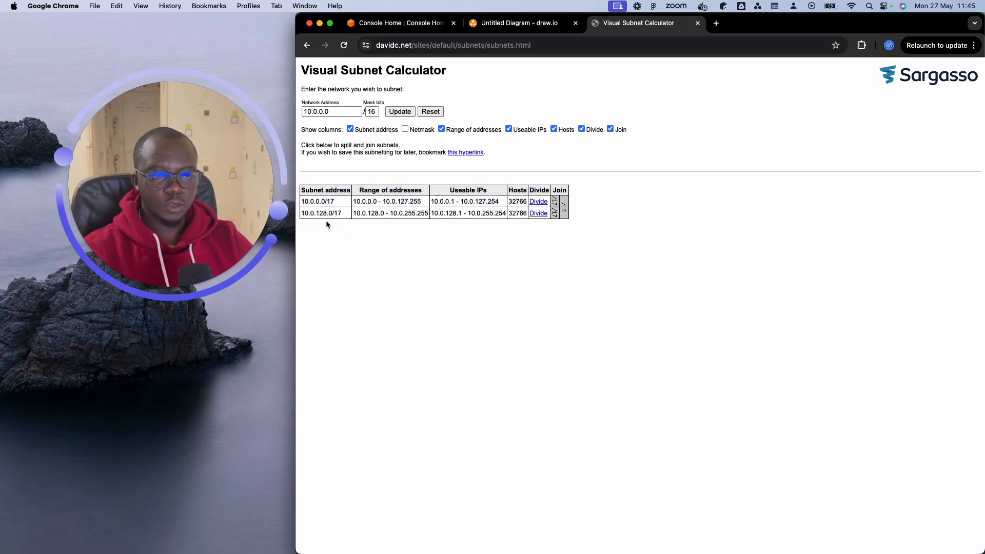
# - Switch to the draw.io diagram, search the shapes for "zone" and add two tall, narrow Availability zone groups side by side inside the VPC
pyautogui.click(516, 25)
pyautogui.doubleClick(336, 141)
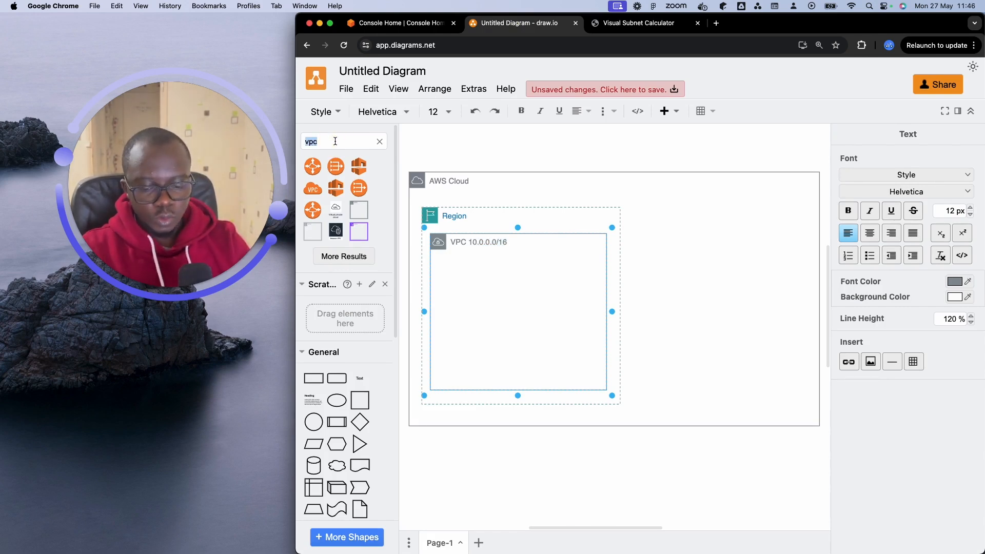
pyautogui.write('zones')
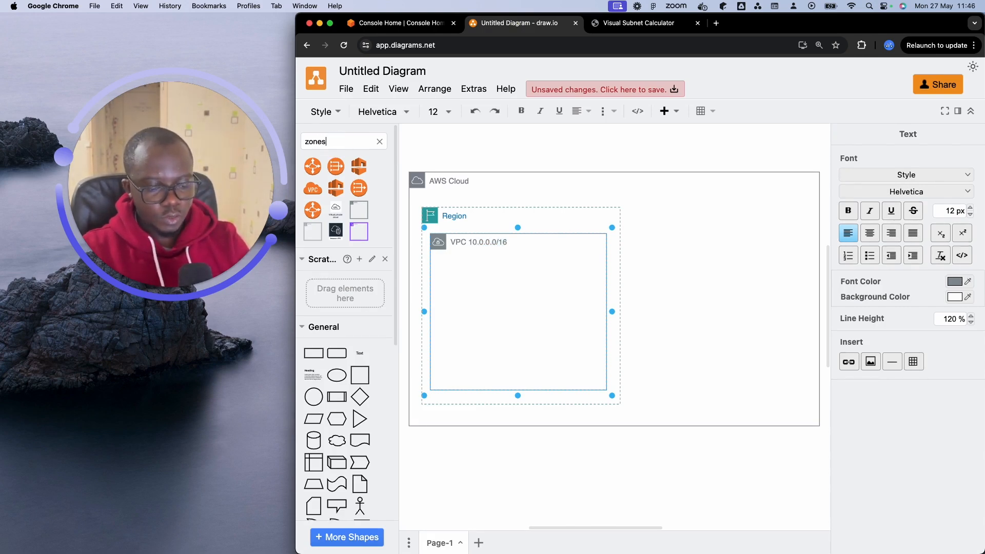
pyautogui.press('BackSpace')
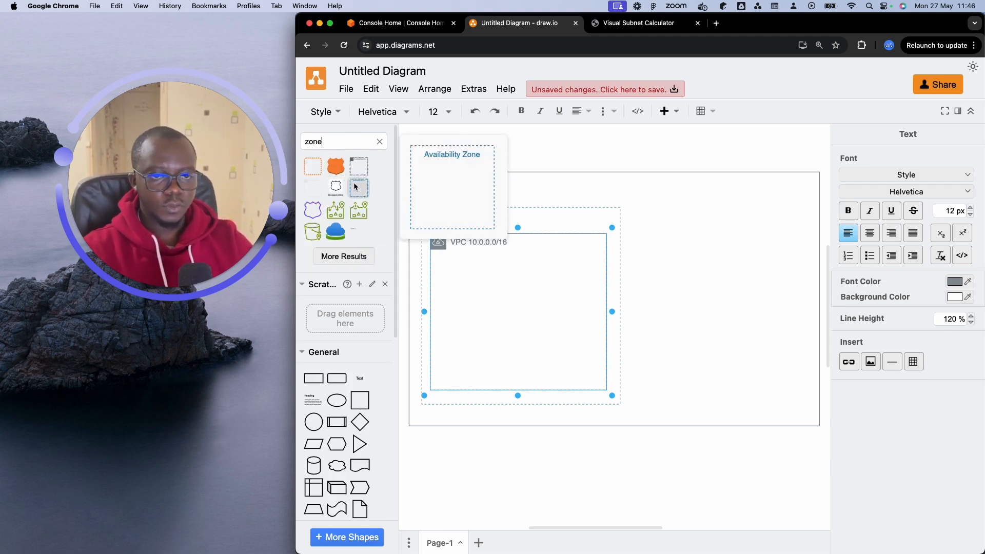
pyautogui.moveTo(359, 187); pyautogui.dragTo(451, 267)
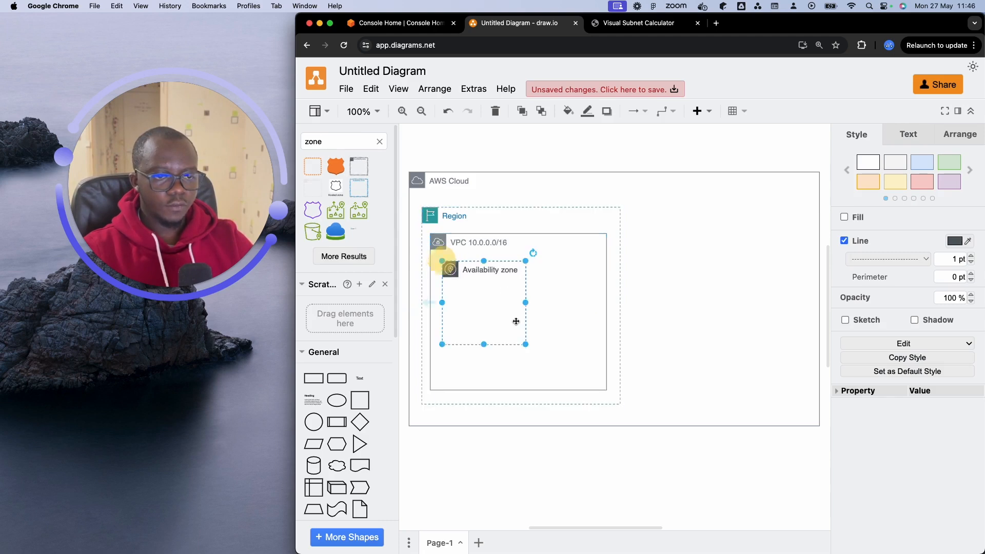
pyautogui.moveTo(530, 345); pyautogui.dragTo(494, 383)
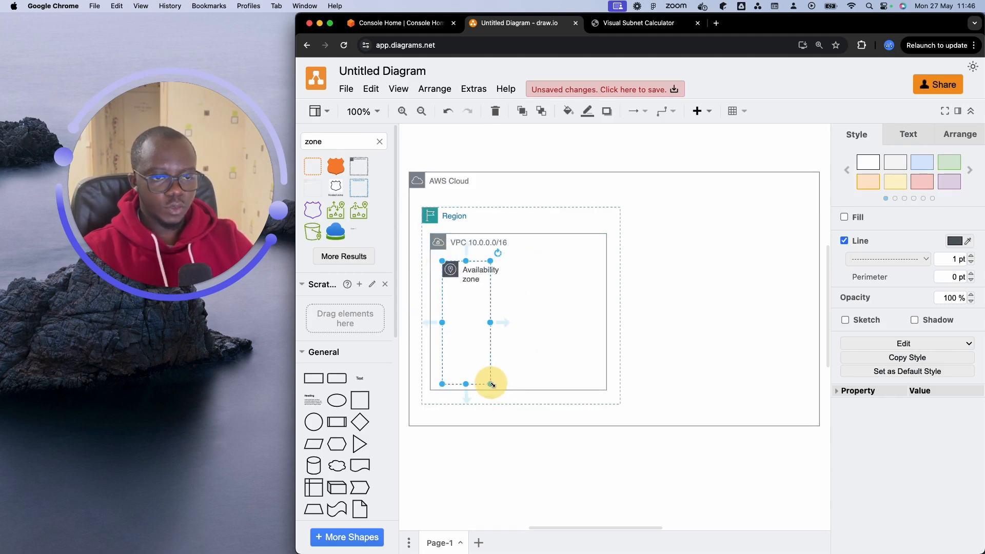
pyautogui.moveTo(494, 322); pyautogui.dragTo(573, 316)
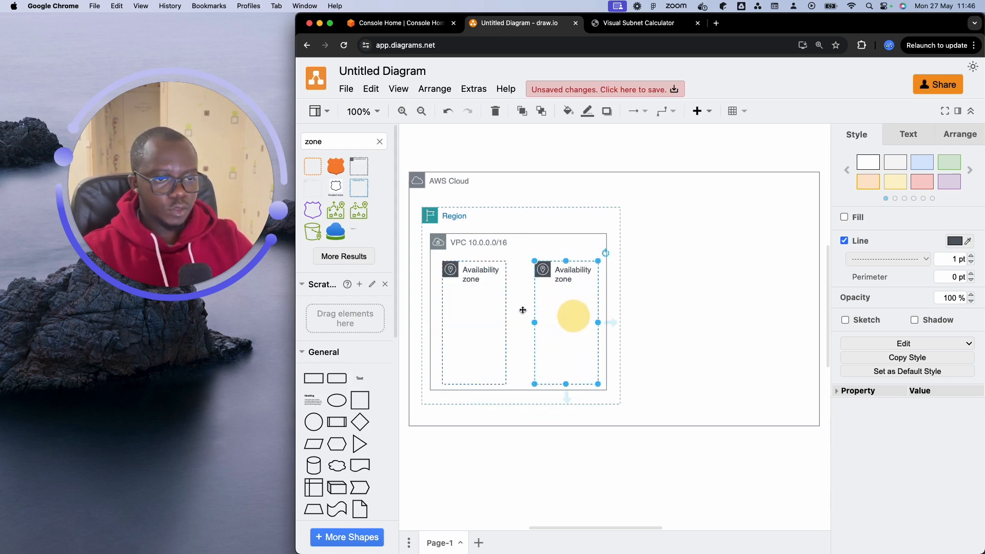
# - Search the shape library for "subnet", place a Private subnet group in the AWS Cloud's empty area beside the Region, and make it narrower
pyautogui.click(348, 143)
pyautogui.write('ubnet')
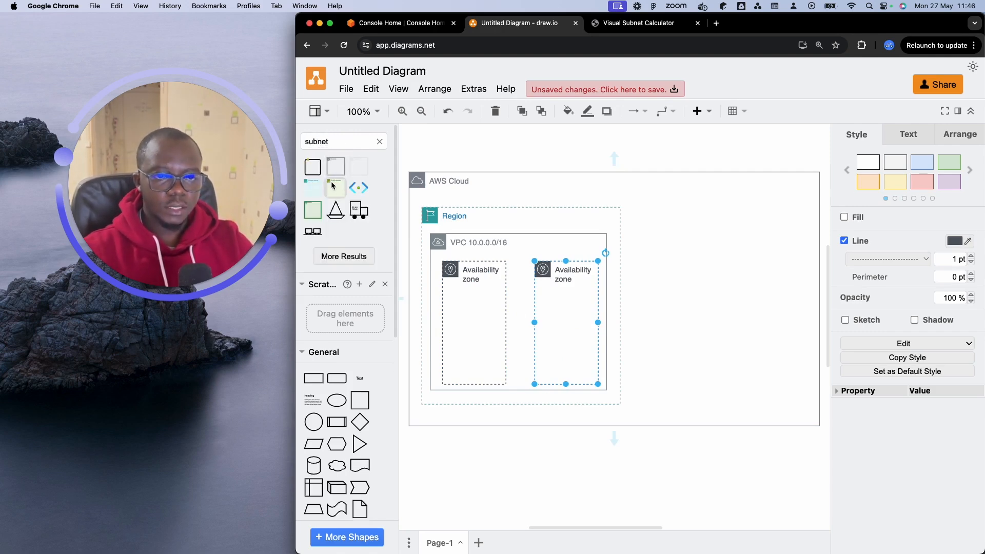
pyautogui.moveTo(315, 187)
pyautogui.moveTo(314, 186); pyautogui.dragTo(658, 262)
pyautogui.moveTo(740, 351); pyautogui.dragTo(719, 362)
# - Undo the accidental move of the AWS Cloud group, and fit the Private subnet group inside the first Availability zone below its label
pyautogui.moveTo(705, 327); pyautogui.dragTo(521, 343)
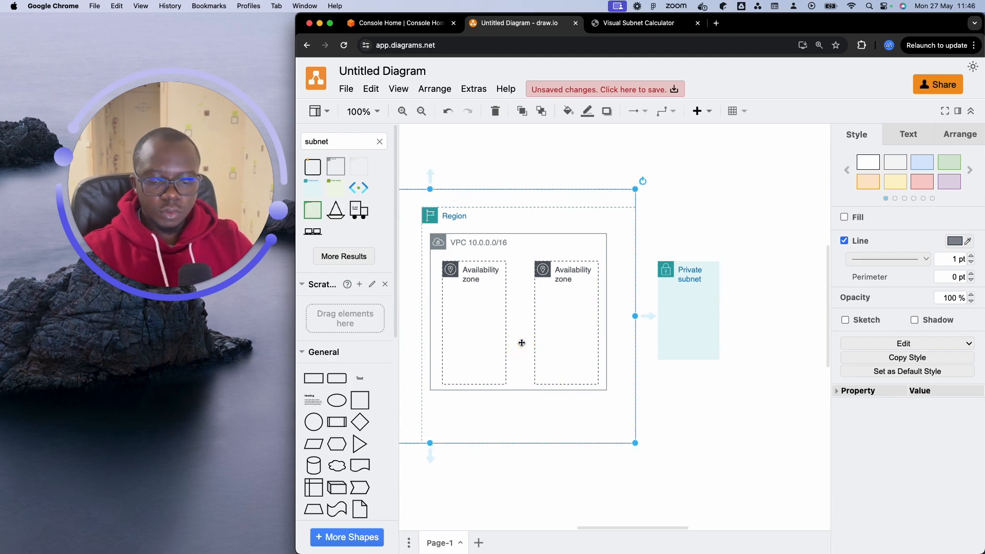
pyautogui.press('super+z')
pyautogui.click(661, 268)
pyautogui.moveTo(662, 268); pyautogui.dragTo(447, 312)
pyautogui.moveTo(512, 311); pyautogui.dragTo(502, 293)
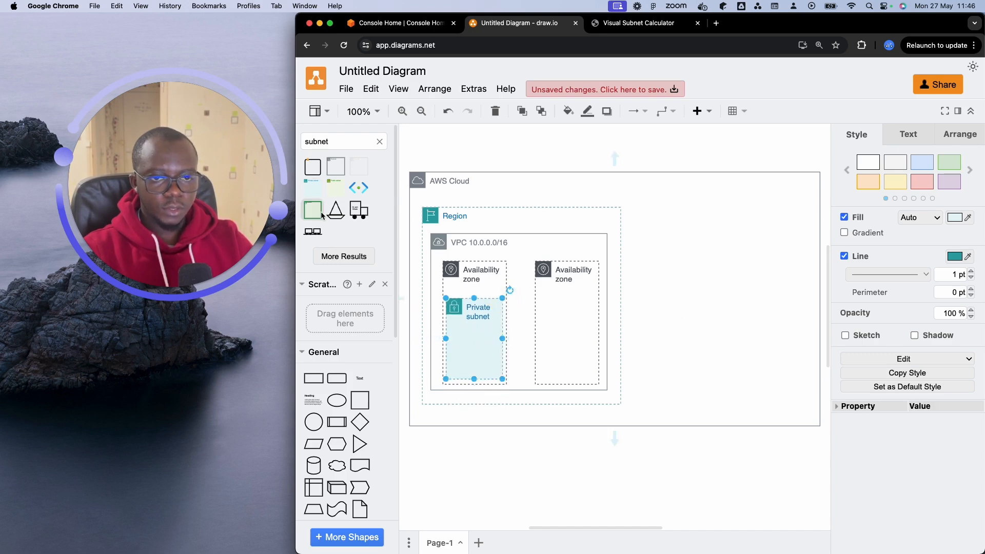
# - Add a Public subnet group and fit it inside the second Availability zone below its label
pyautogui.click(339, 189)
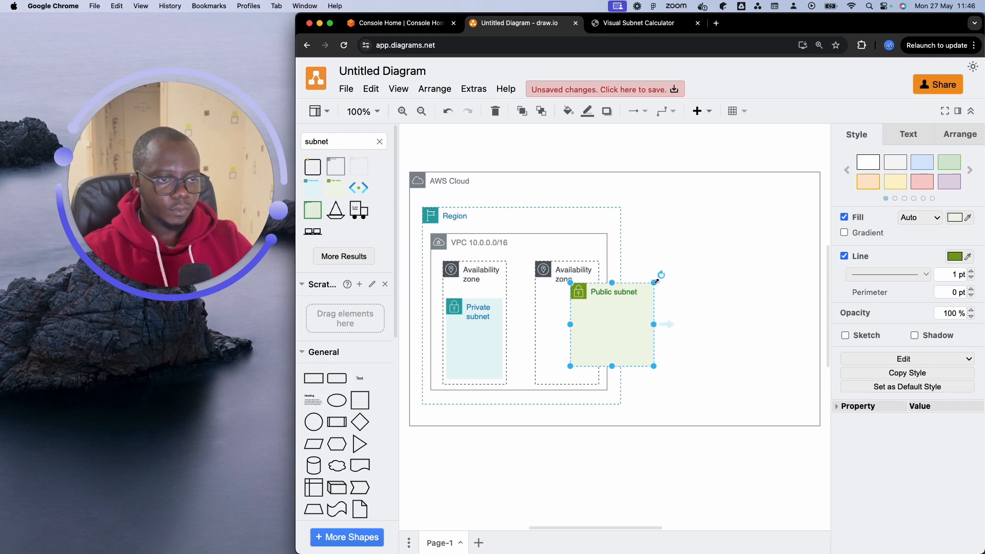
pyautogui.moveTo(656, 282); pyautogui.dragTo(631, 275)
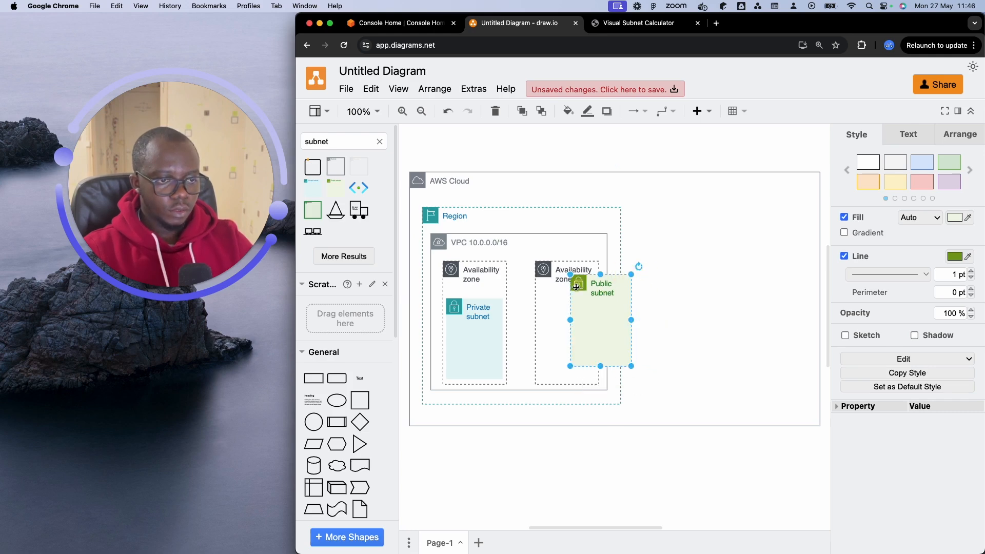
pyautogui.moveTo(576, 287); pyautogui.dragTo(539, 299)
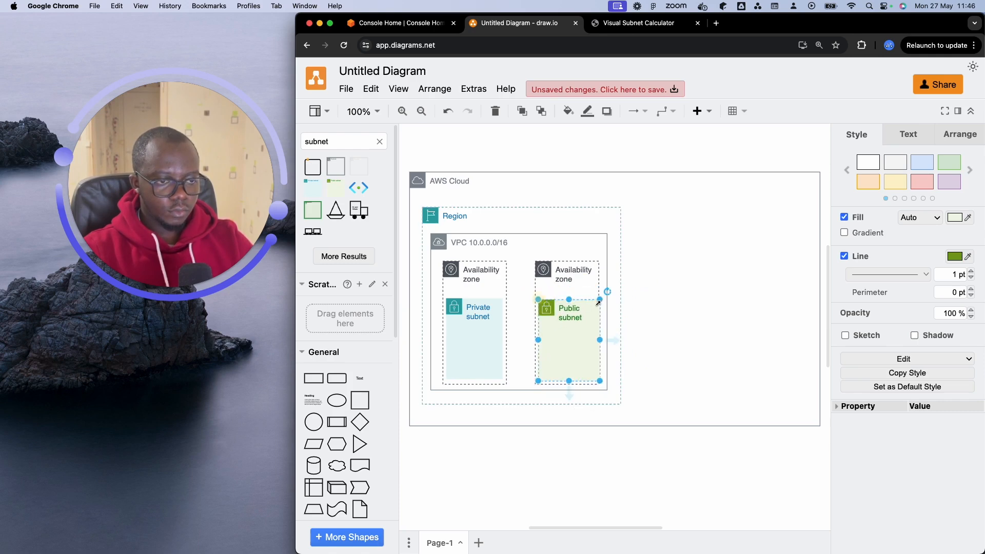
pyautogui.moveTo(598, 304); pyautogui.dragTo(567, 297)
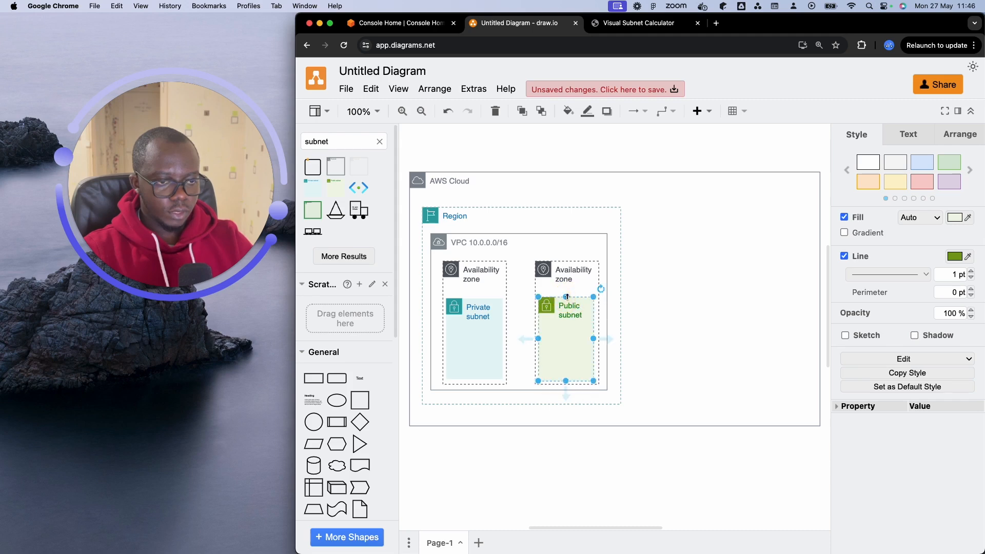
pyautogui.click(666, 282)
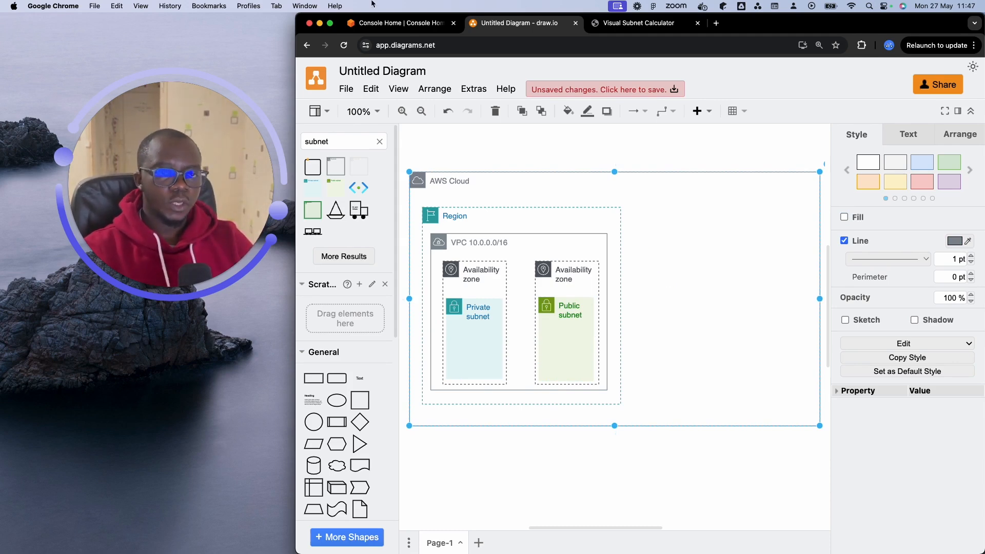
# - Switch to the AWS console, find the VPC service by searching for "vpc", and open the list of existing VPCs
pyautogui.click(392, 29)
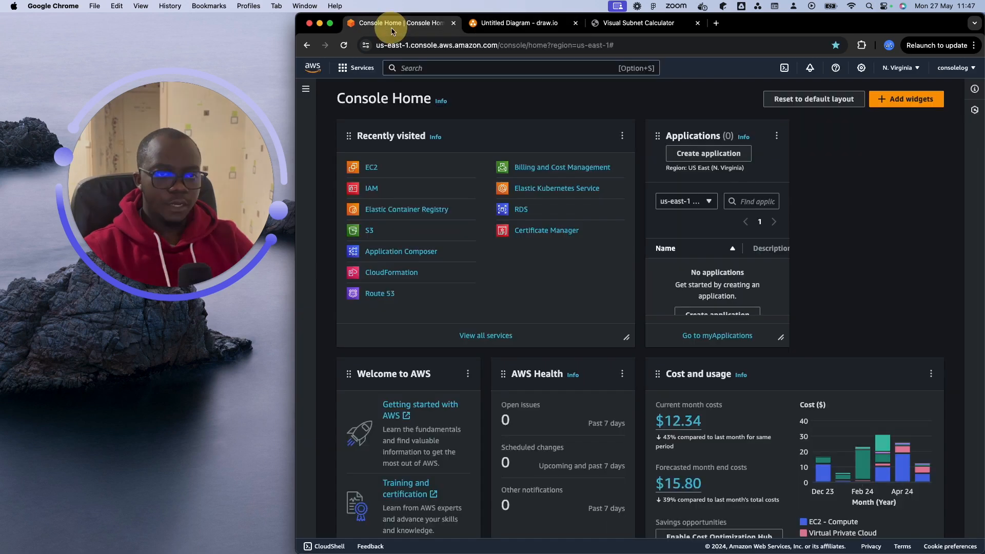
pyautogui.click(469, 70)
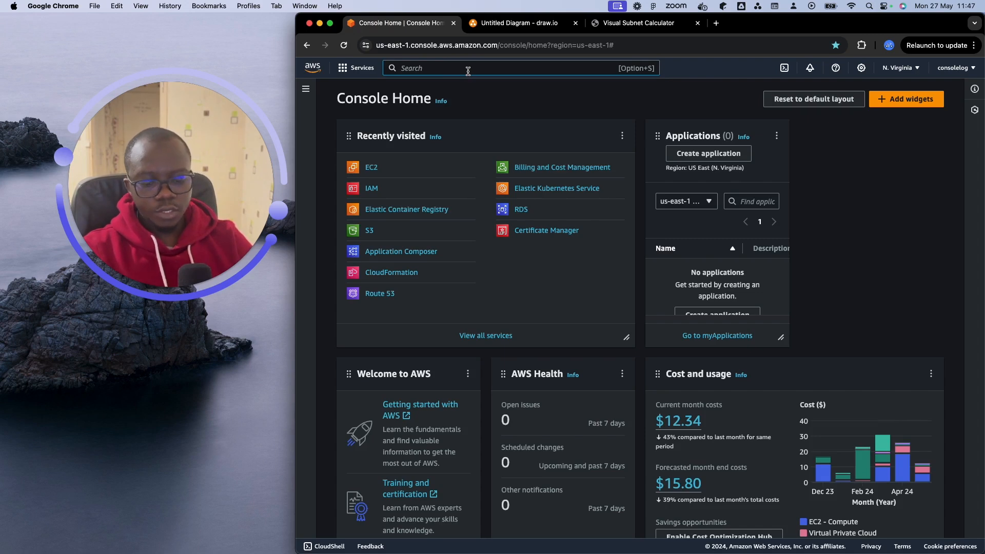
pyautogui.write('vpc')
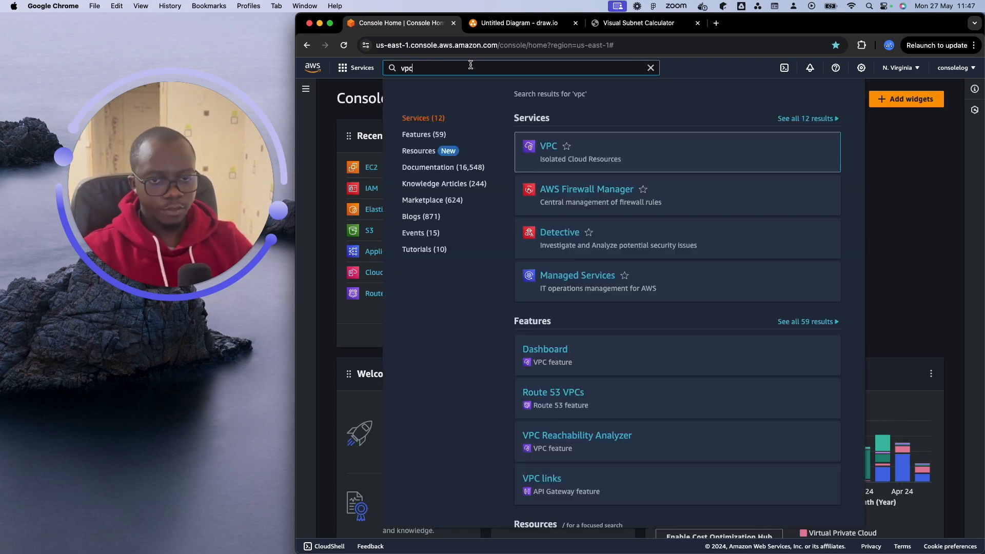
pyautogui.click(548, 150)
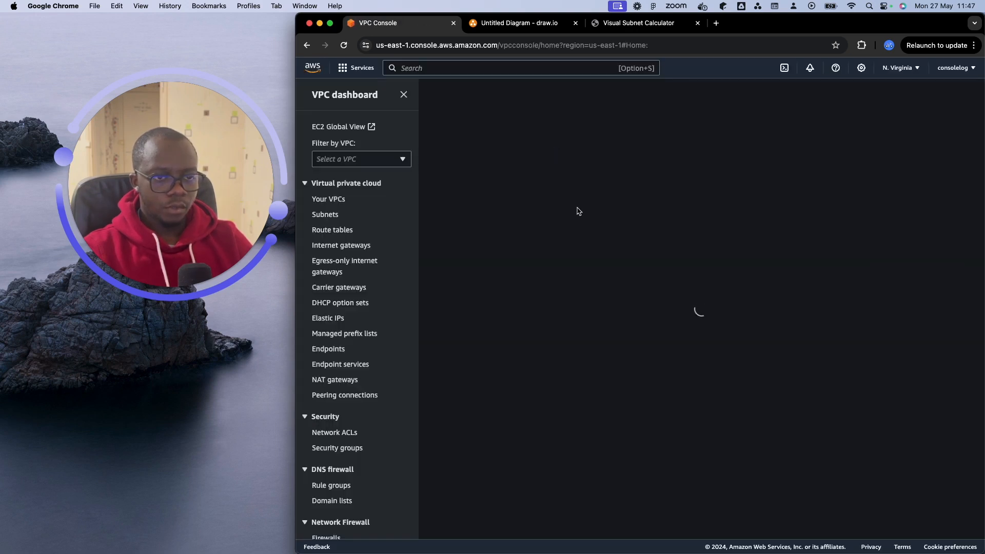
pyautogui.click(337, 201)
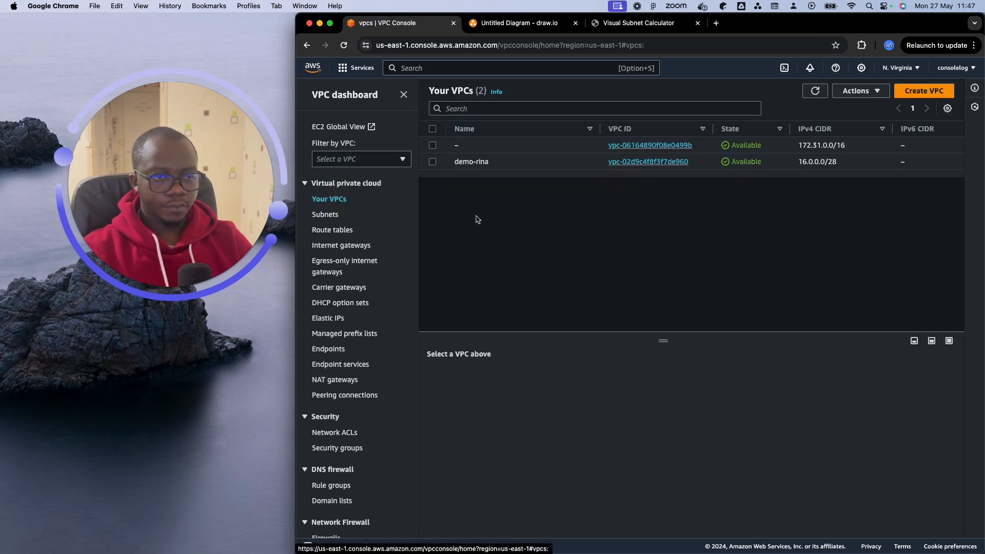
# - View the VPC list in the US East (Ohio) region, and switch the console region to US West (Oregon)
pyautogui.click(902, 68)
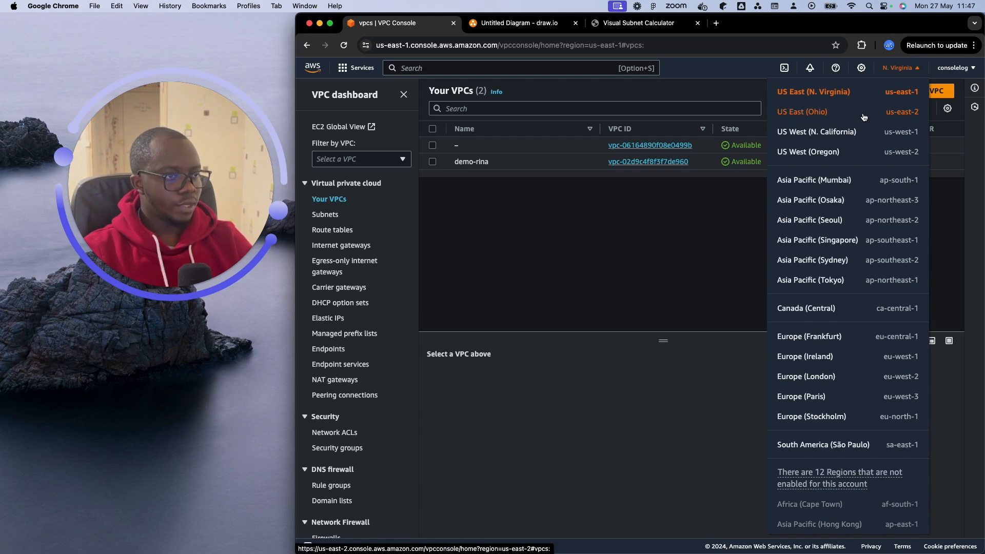
pyautogui.click(864, 117)
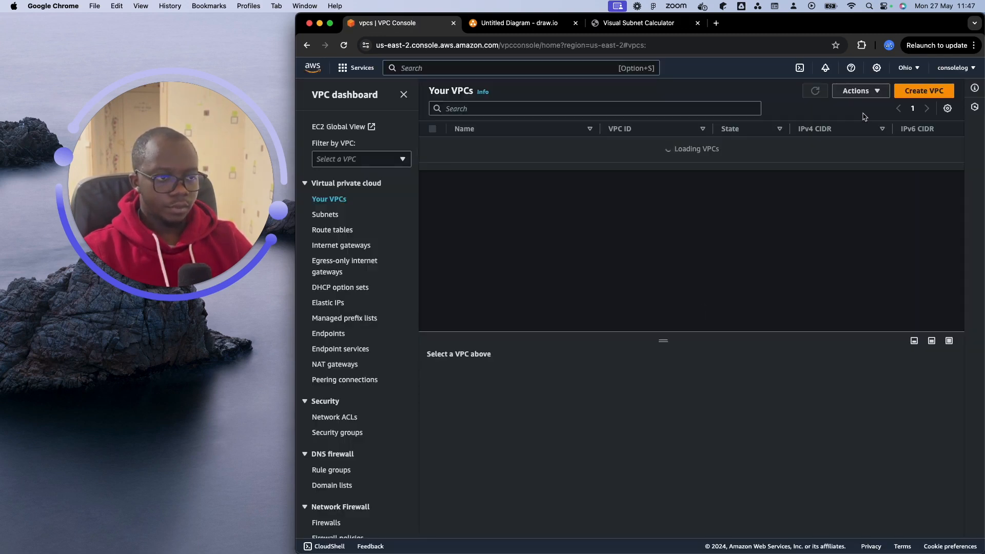
pyautogui.click(905, 69)
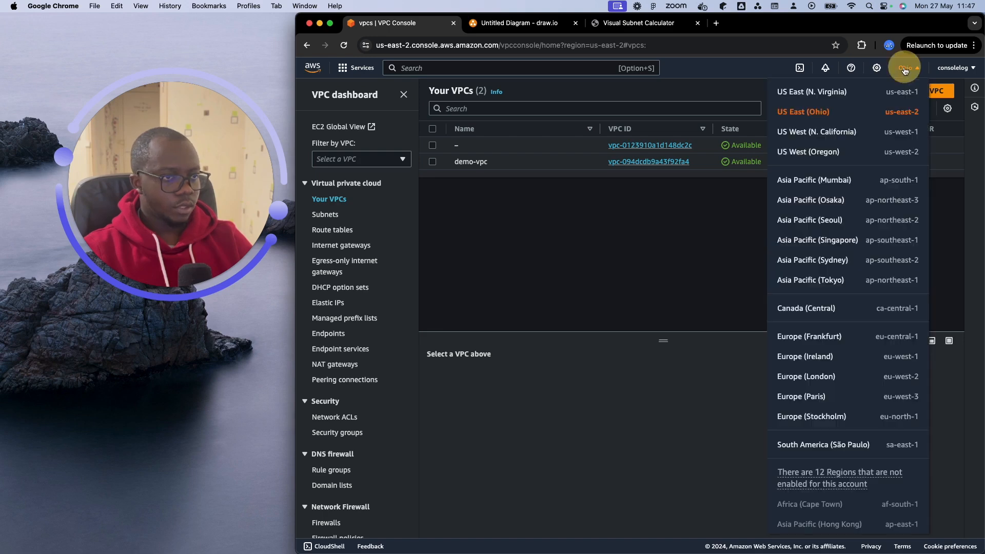
pyautogui.click(865, 154)
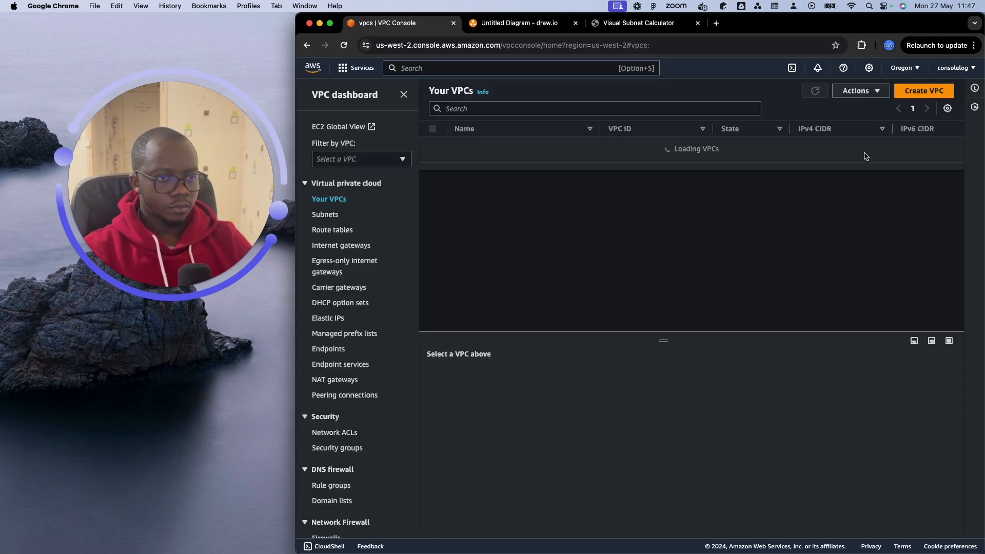
# - Start creating a VPC and set its name tag to "vpc A"
pyautogui.click(917, 97)
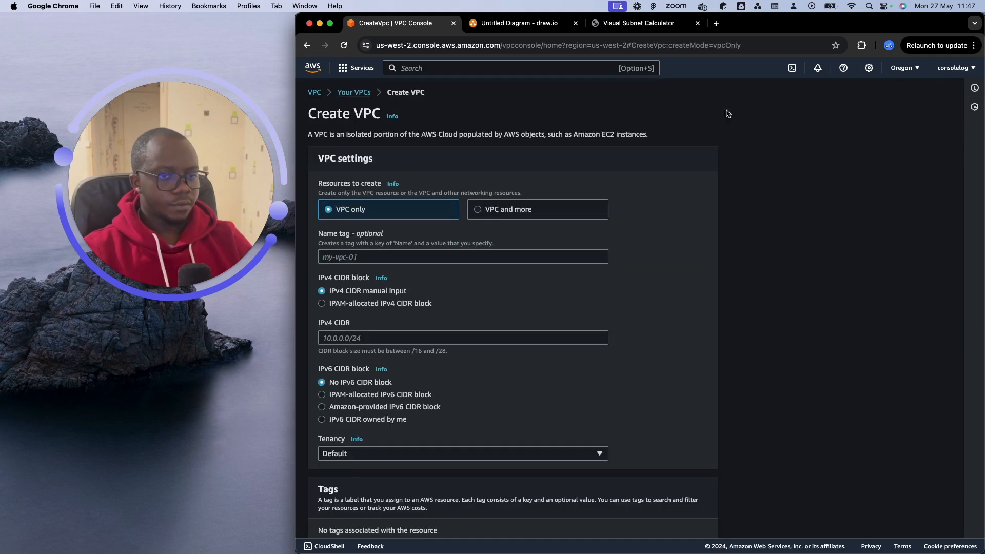
pyautogui.click(467, 258)
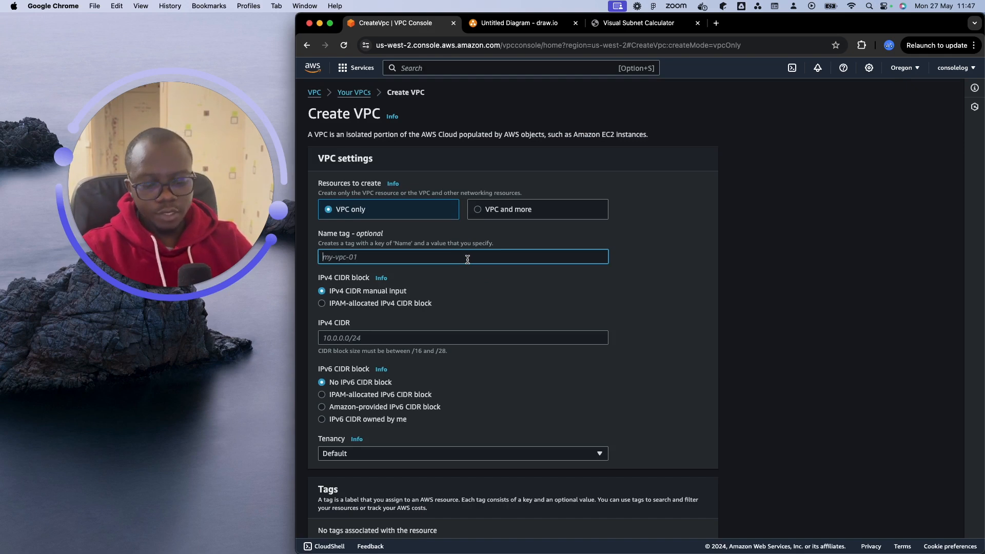
pyautogui.write('vpc A')
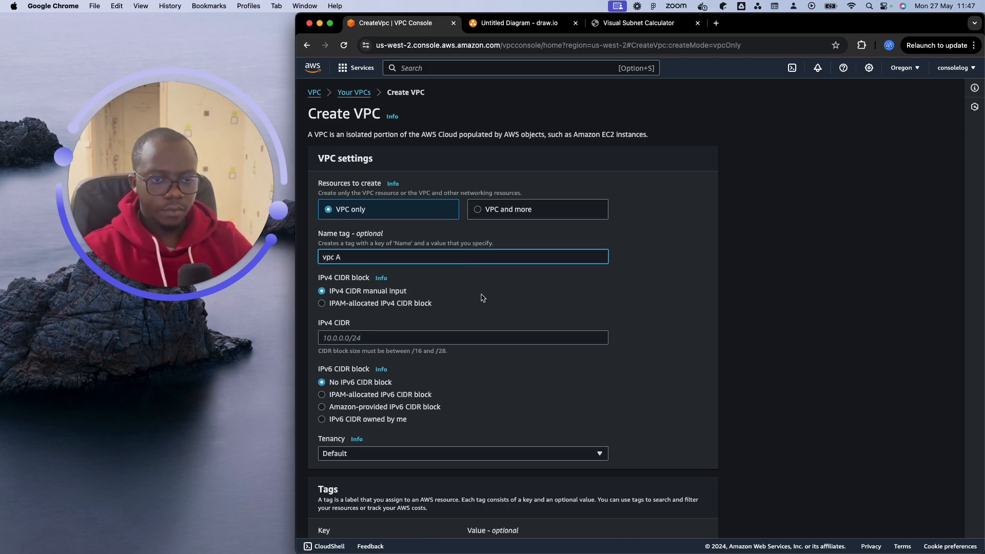
# - Set the new VPC's IPv4 CIDR to 10.0.0.0/16 and create the VPC
pyautogui.scroll(-1, 482, 297)
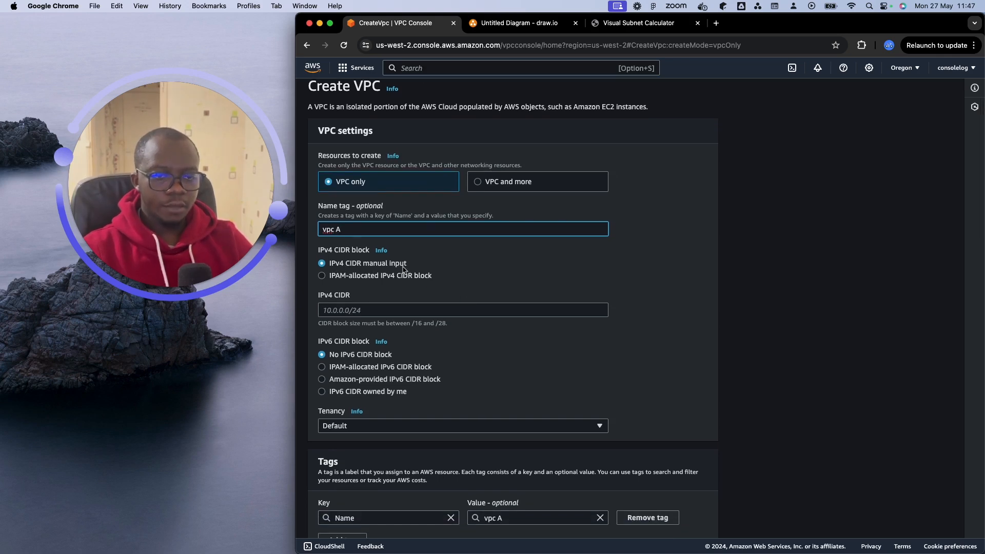
pyautogui.scroll(-1, 398, 284)
pyautogui.click(379, 287)
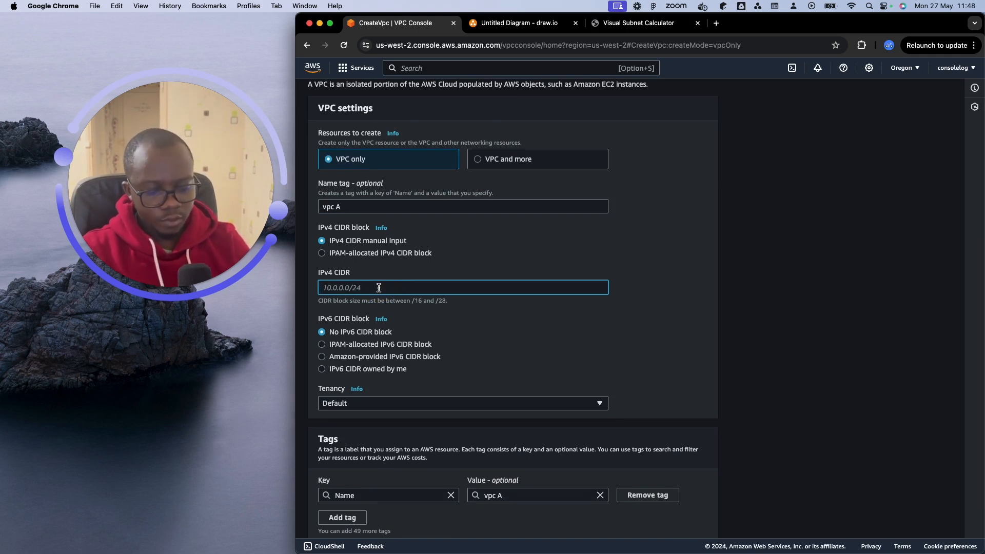
pyautogui.write('10.0')
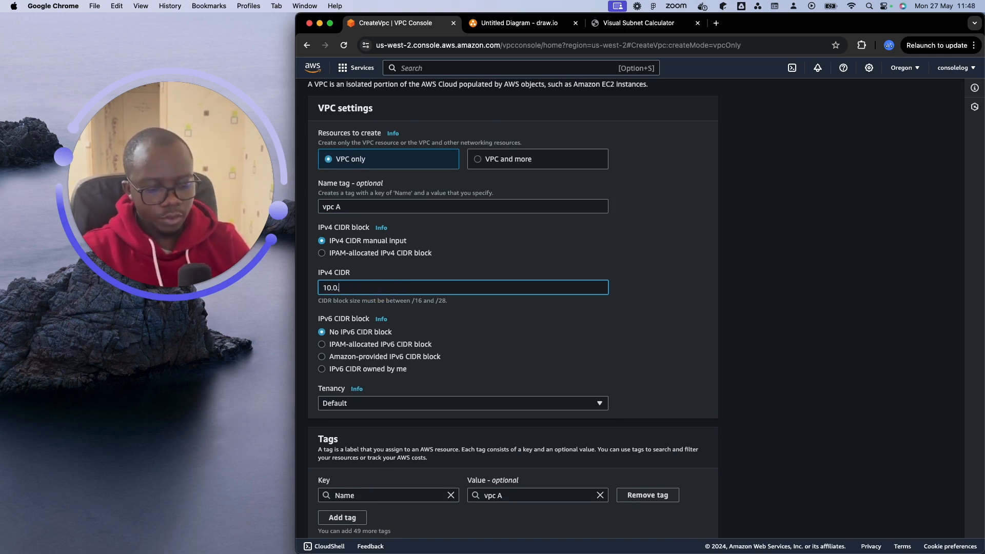
pyautogui.write('.0.0/')
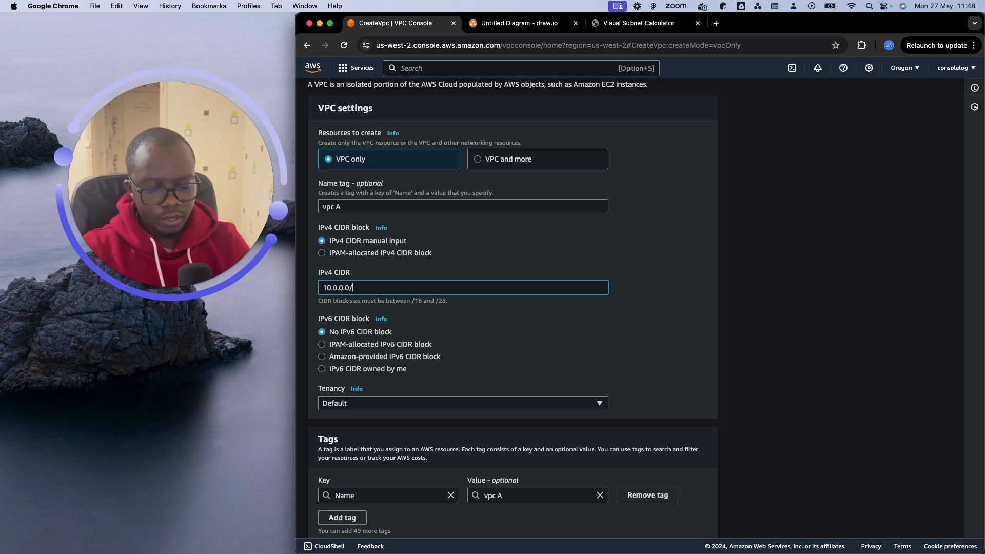
pyautogui.write('16')
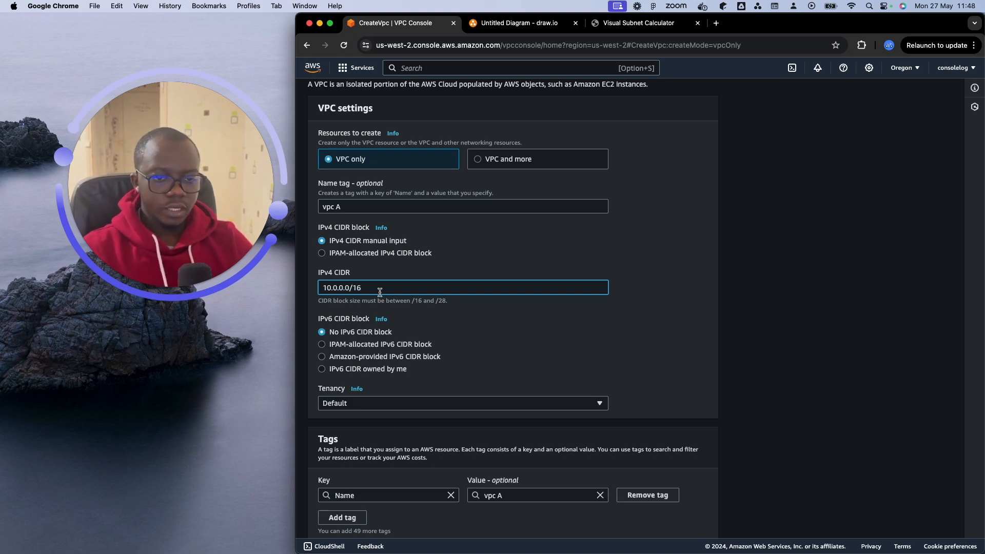
pyautogui.scroll(-2, 380, 292)
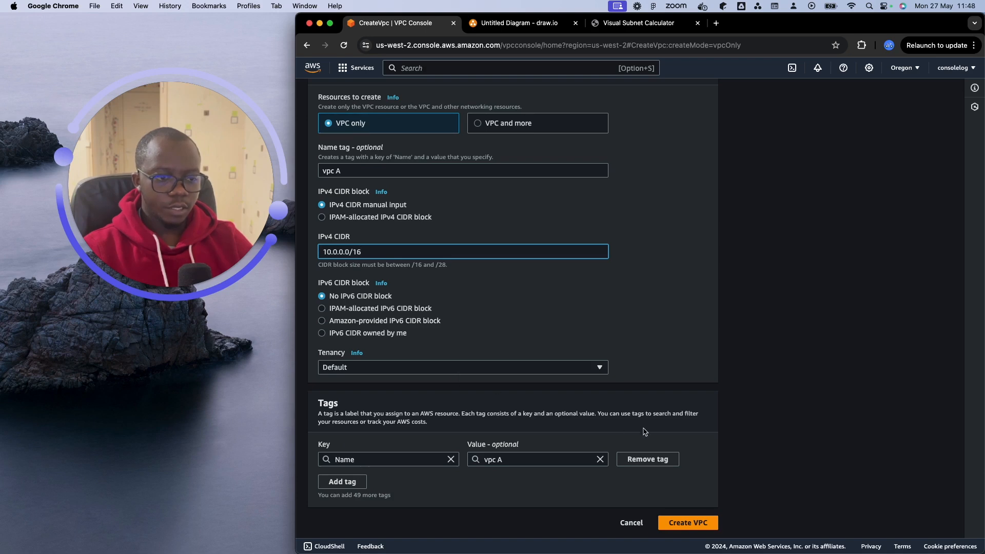
pyautogui.click(695, 523)
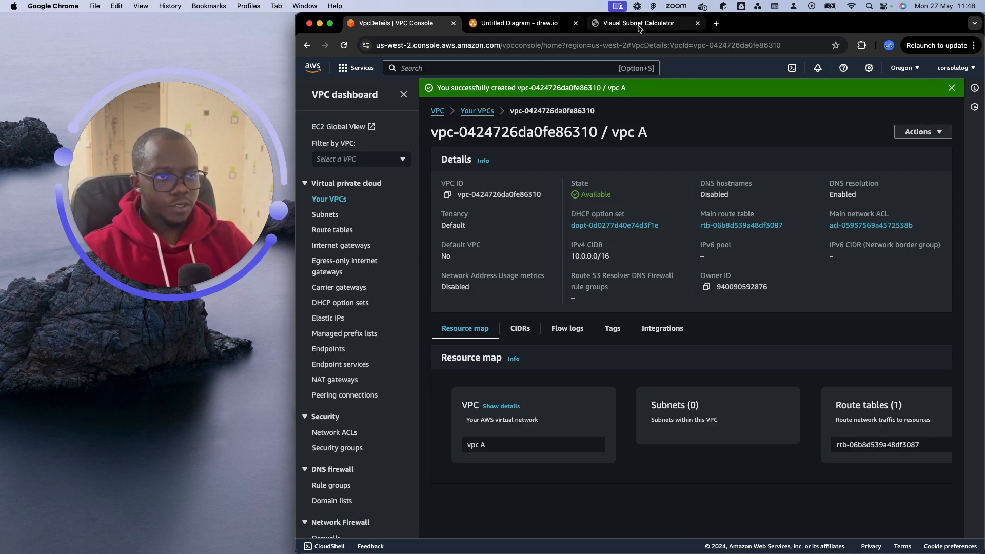
# - Review the VPC box in the draw.io network diagram, and return to the AWS console
pyautogui.click(530, 25)
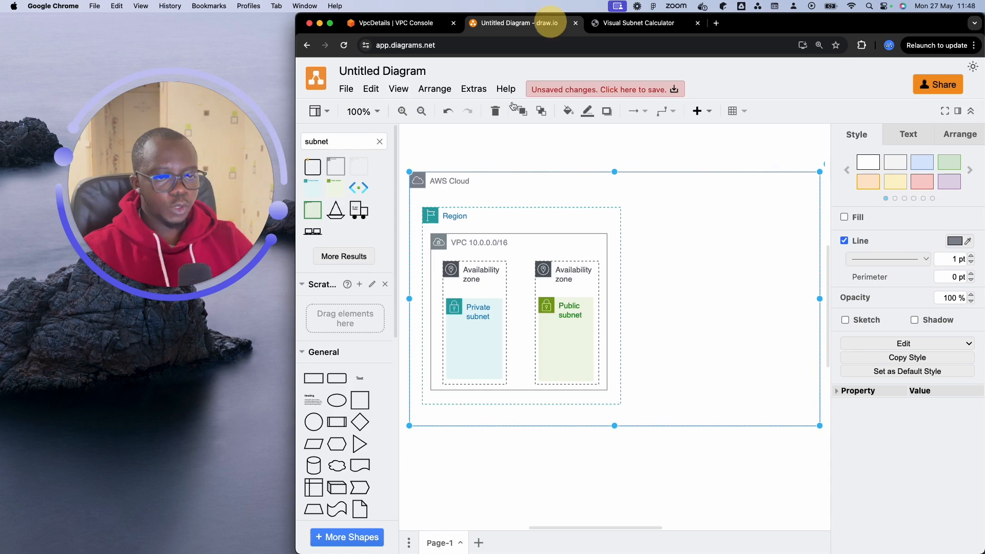
pyautogui.click(503, 237)
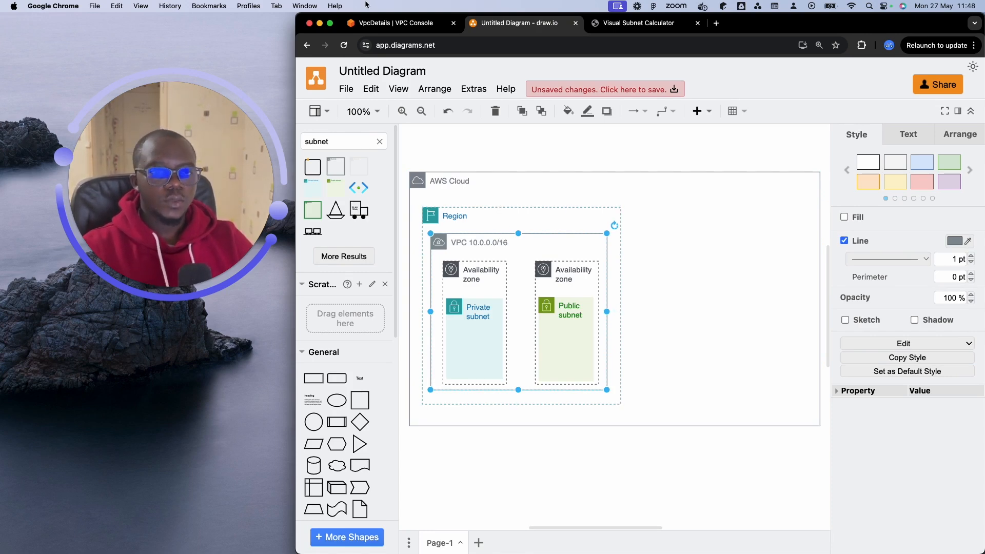
pyautogui.click(398, 24)
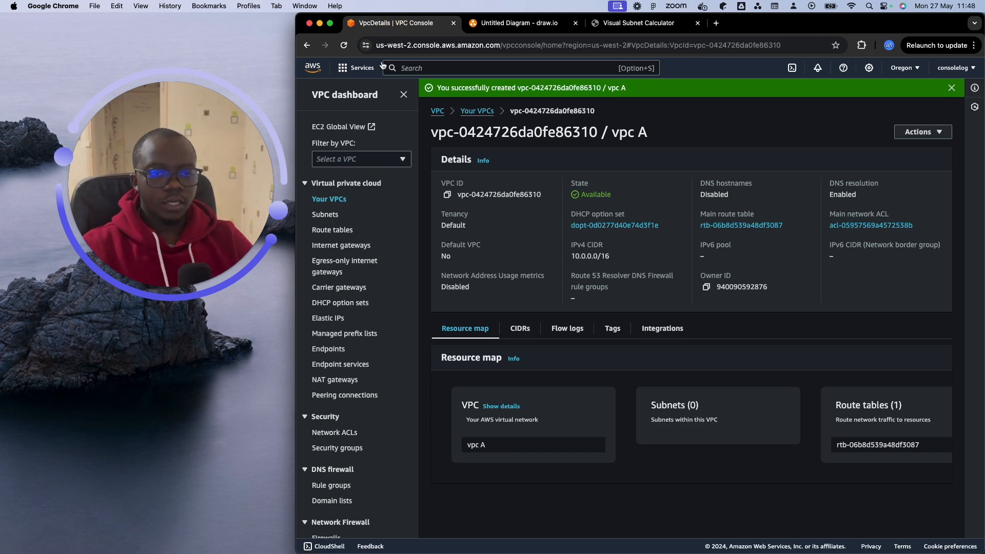
# - Start creating subnets from the VPC service's subnet list and select vpc A as their VPC
pyautogui.click(327, 216)
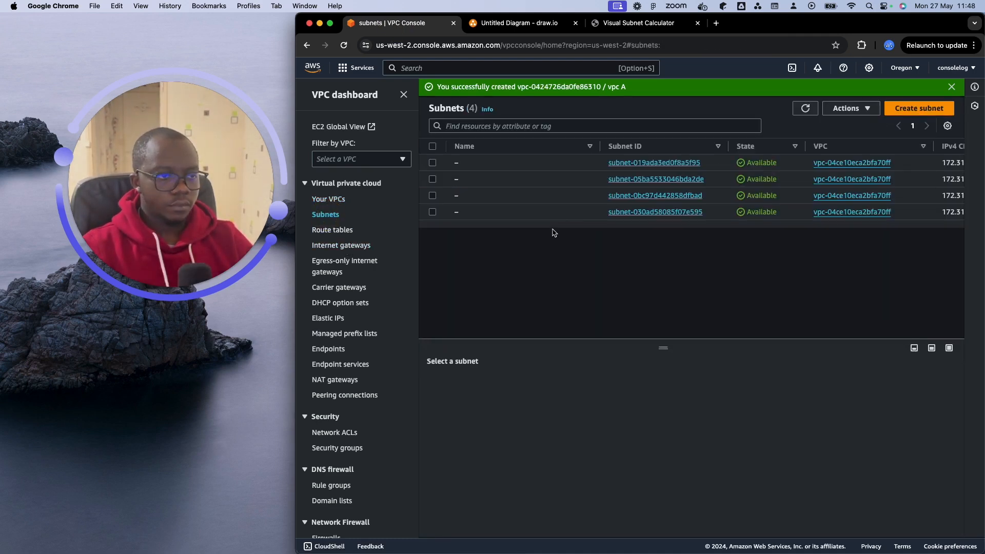
pyautogui.click(904, 110)
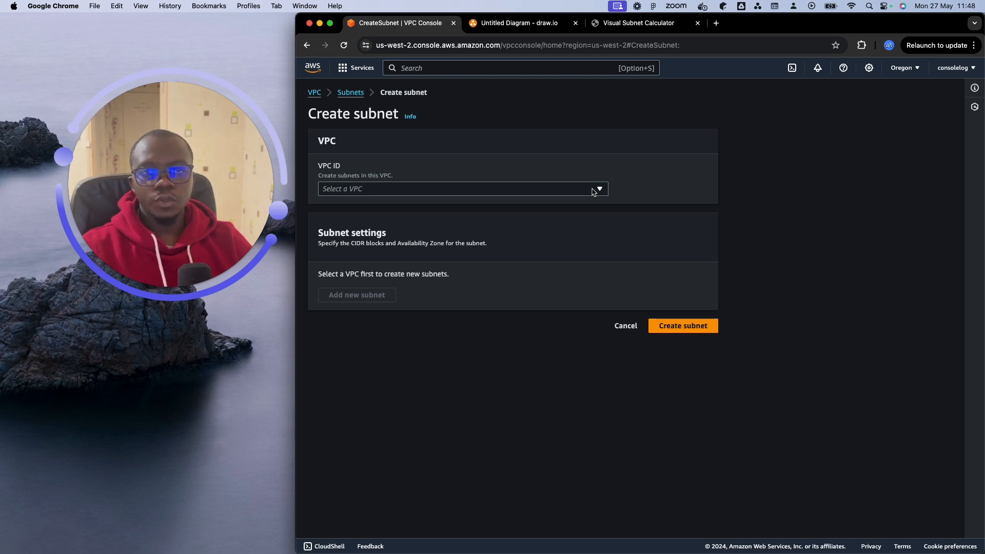
pyautogui.click(594, 191)
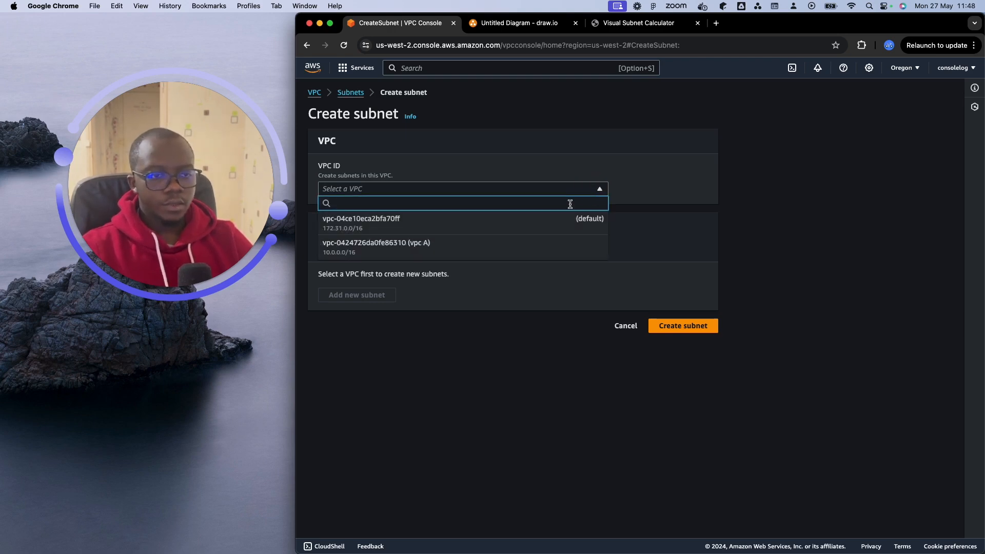
pyautogui.click(496, 253)
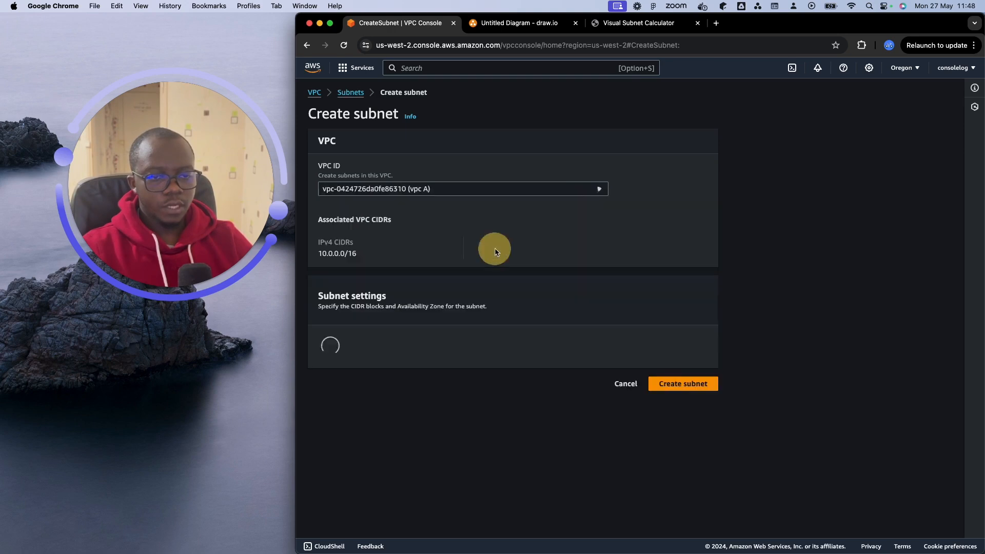
# - Name the first subnet "vpc a pub sub" and place it in availability zone us-west-2a
pyautogui.scroll(-1, 497, 250)
pyautogui.scroll(-3, 495, 251)
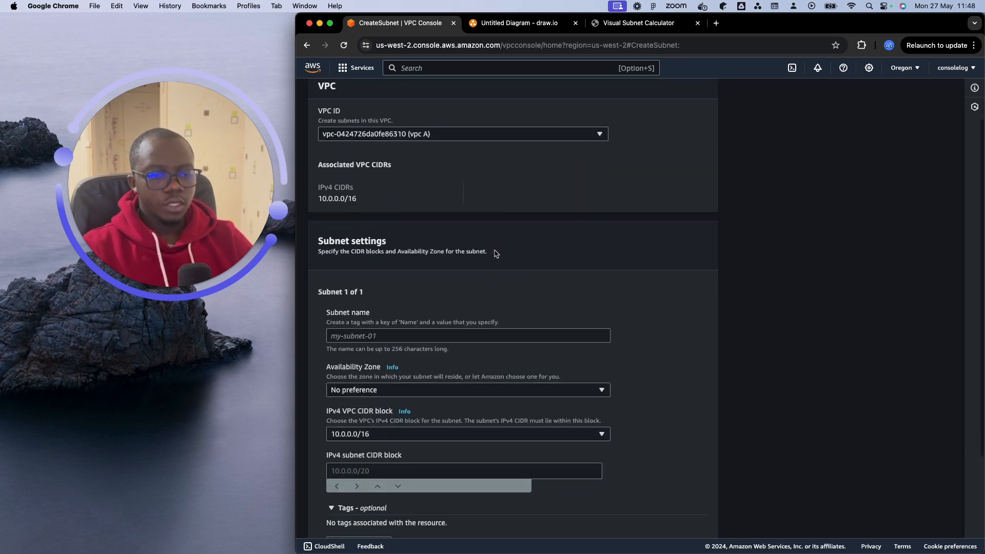
pyautogui.click(472, 283)
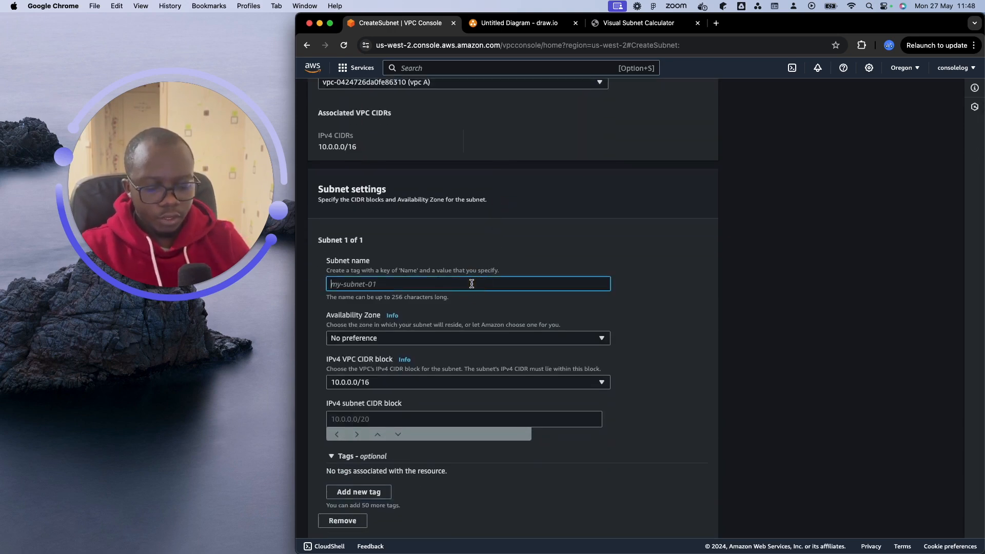
pyautogui.write('vpc a pub sub')
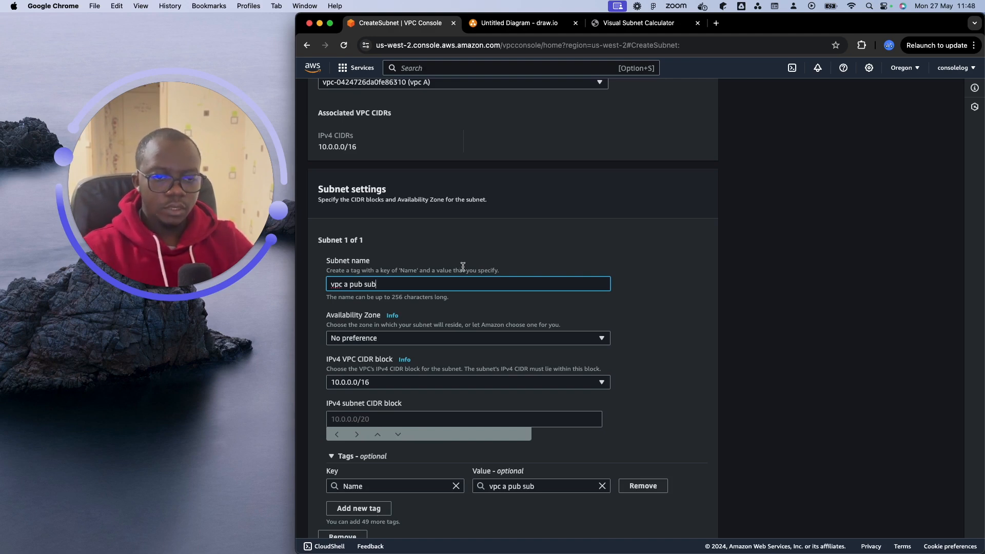
pyautogui.scroll(-3, 463, 269)
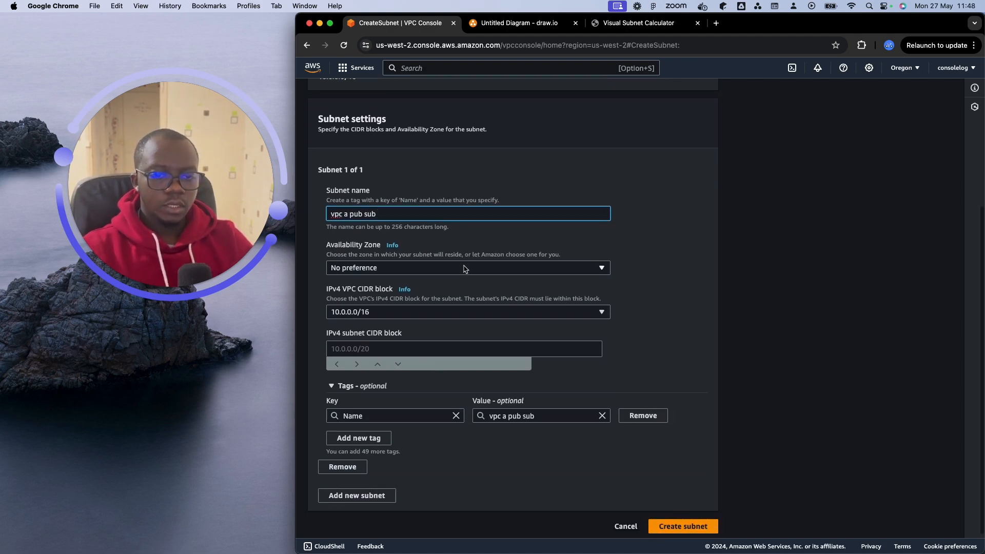
pyautogui.click(464, 269)
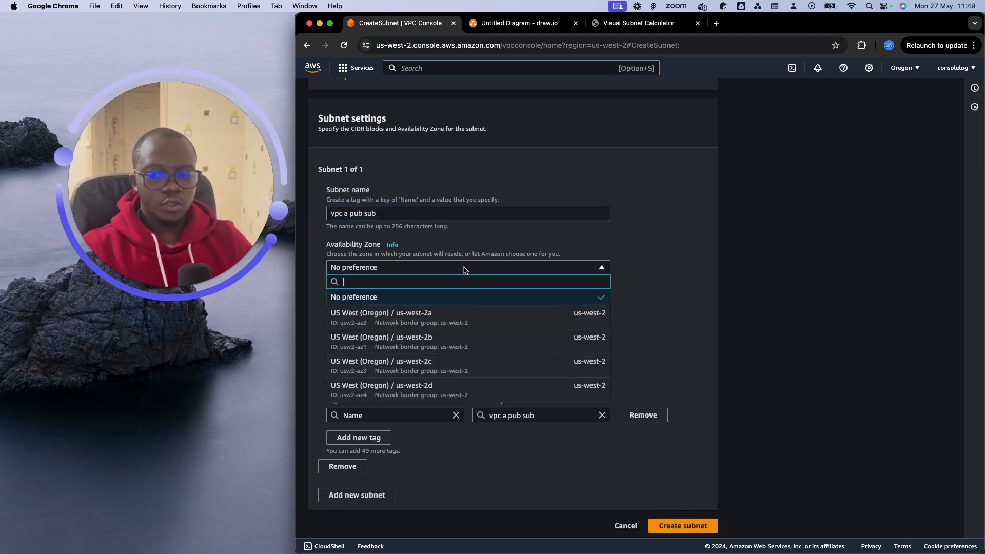
pyautogui.click(451, 323)
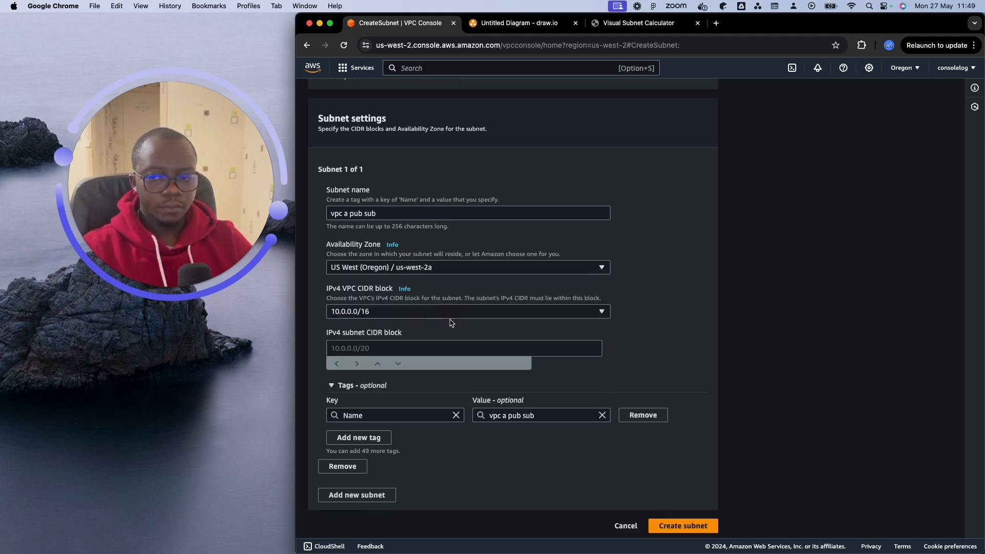
# - Copy 10.0.0.0/17 from the Visual Subnet Calculator and enter it as the public subnet's IPv4 CIDR block in the AWS console
pyautogui.click(411, 345)
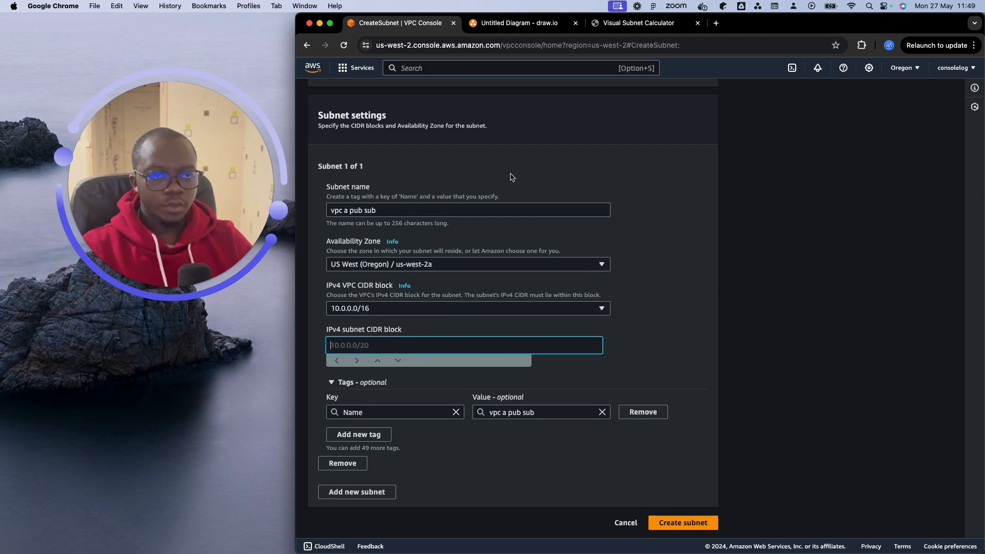
pyautogui.click(609, 23)
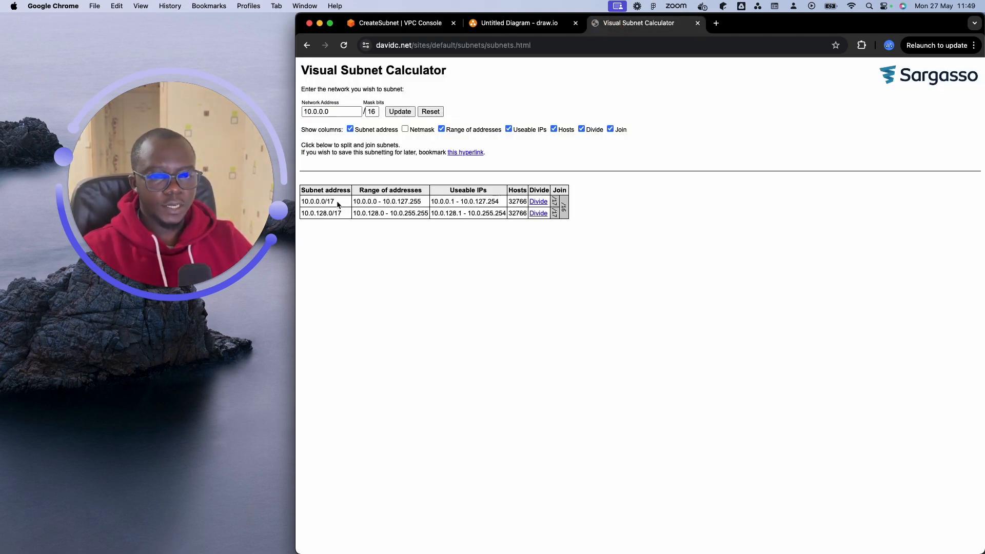
pyautogui.moveTo(337, 203); pyautogui.dragTo(302, 201)
pyautogui.press('super+c')
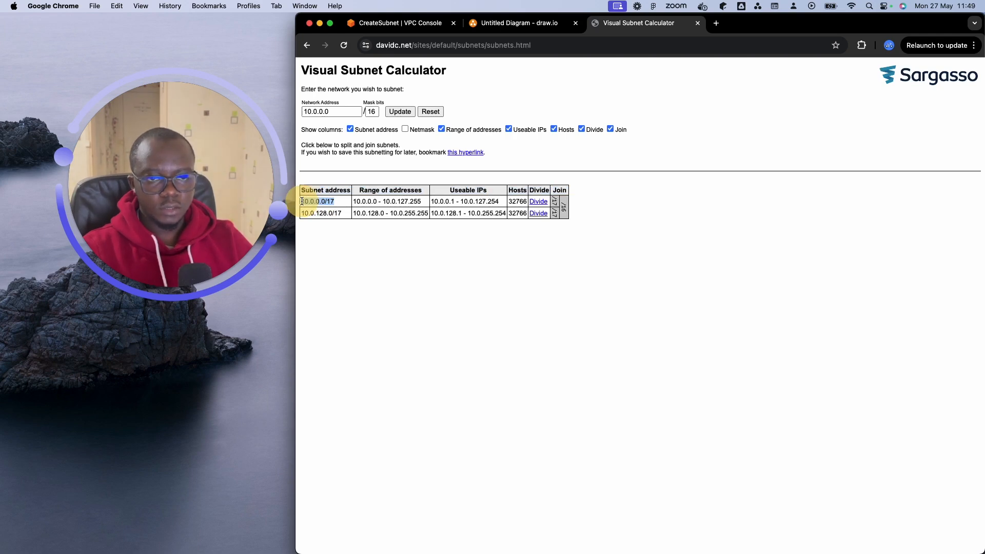
pyautogui.click(389, 30)
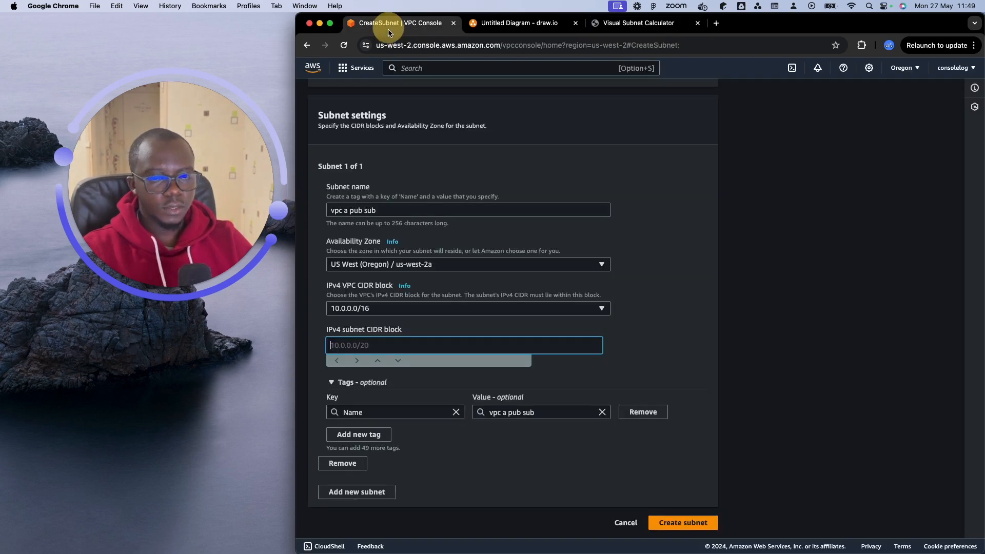
pyautogui.press('super+v')
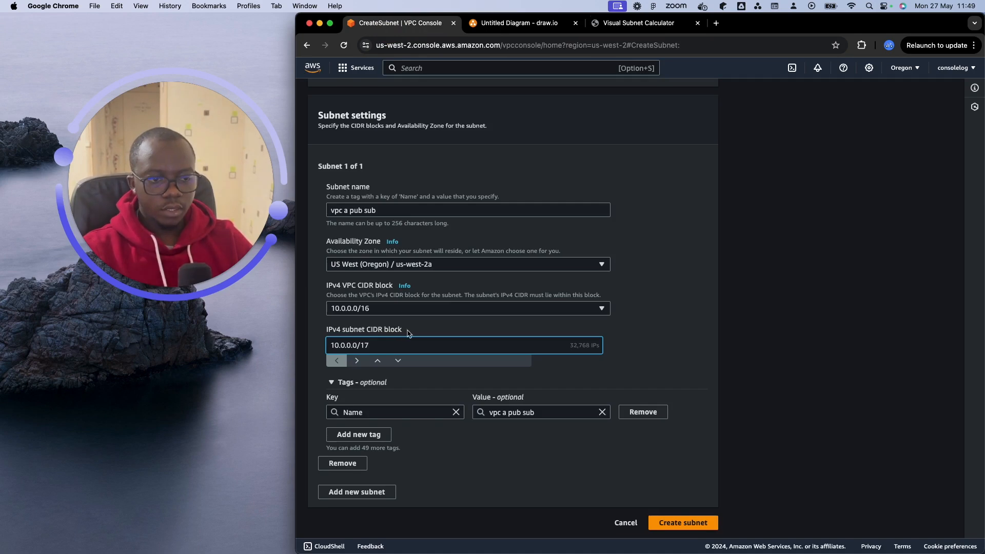
pyautogui.click(638, 340)
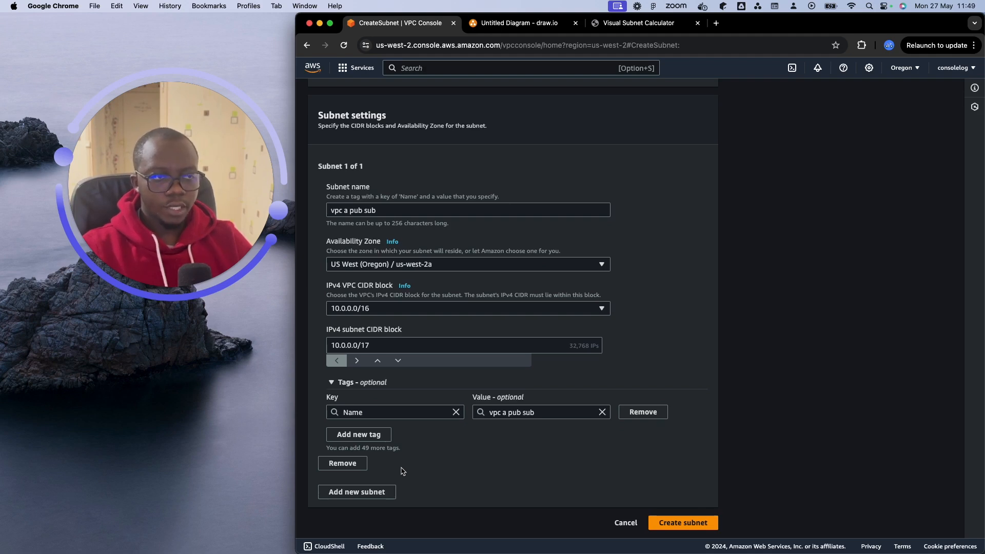
# - Add a second subnet named "vpc a pri sub" in availability zone us-west-2b
pyautogui.click(375, 492)
pyautogui.scroll(-4, 437, 336)
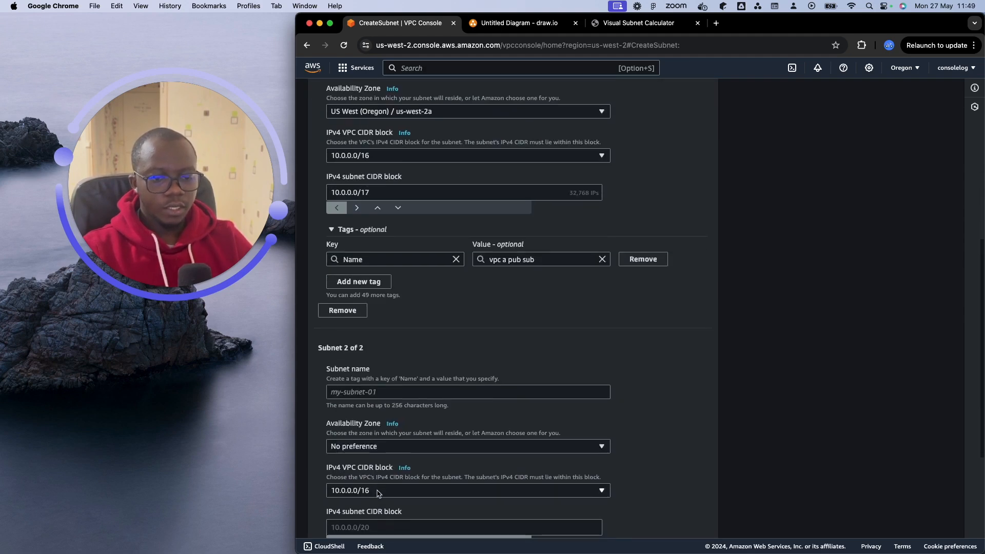
pyautogui.click(414, 353)
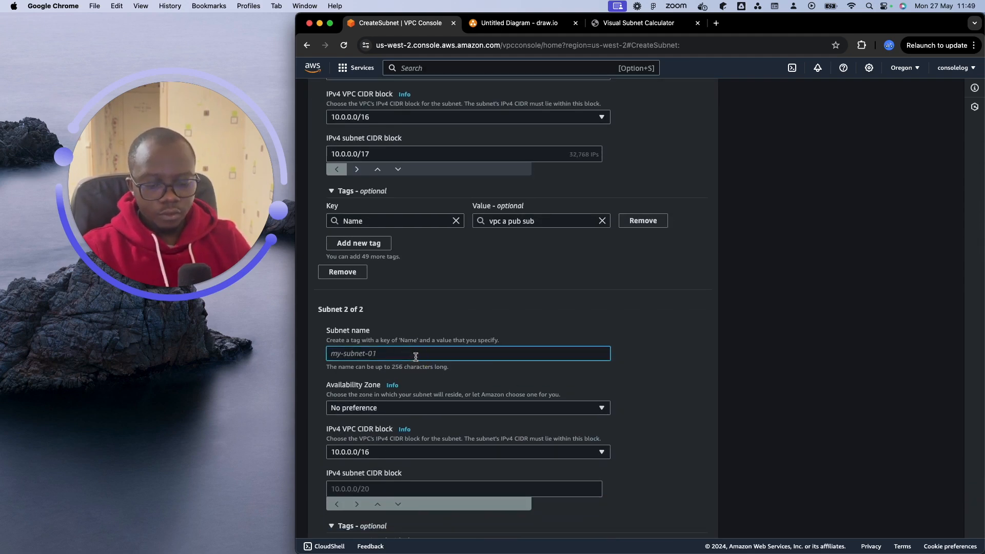
pyautogui.write('vpc a pri sub')
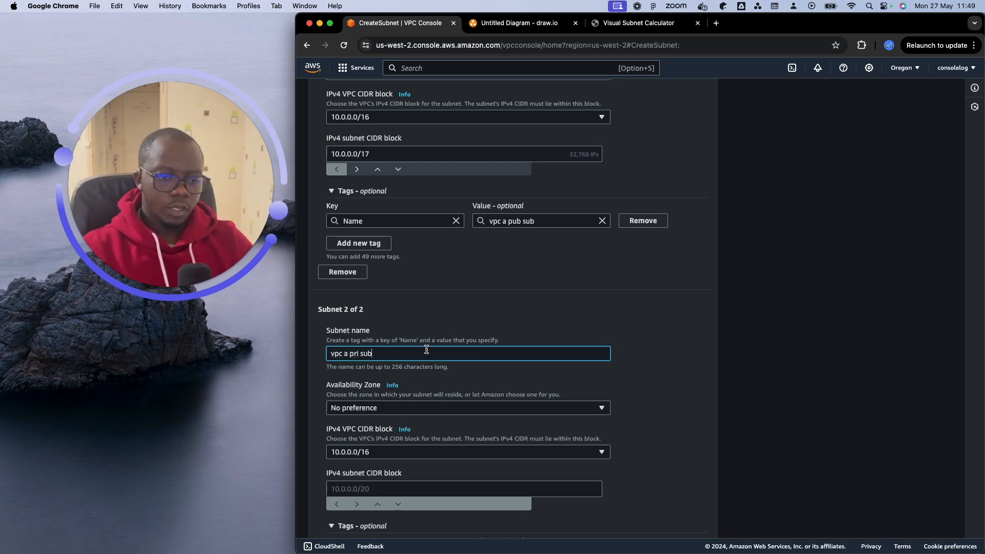
pyautogui.scroll(-5, 427, 352)
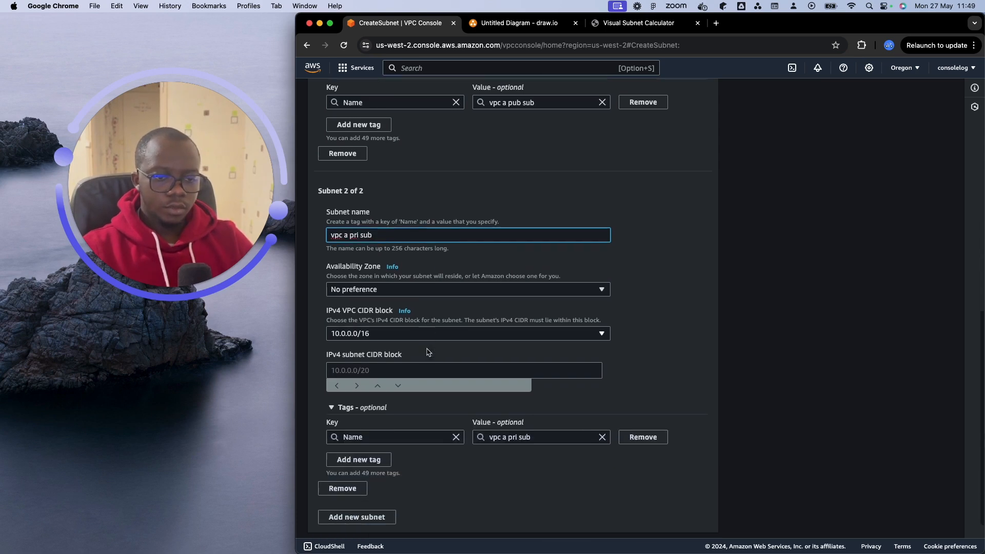
pyautogui.click(462, 265)
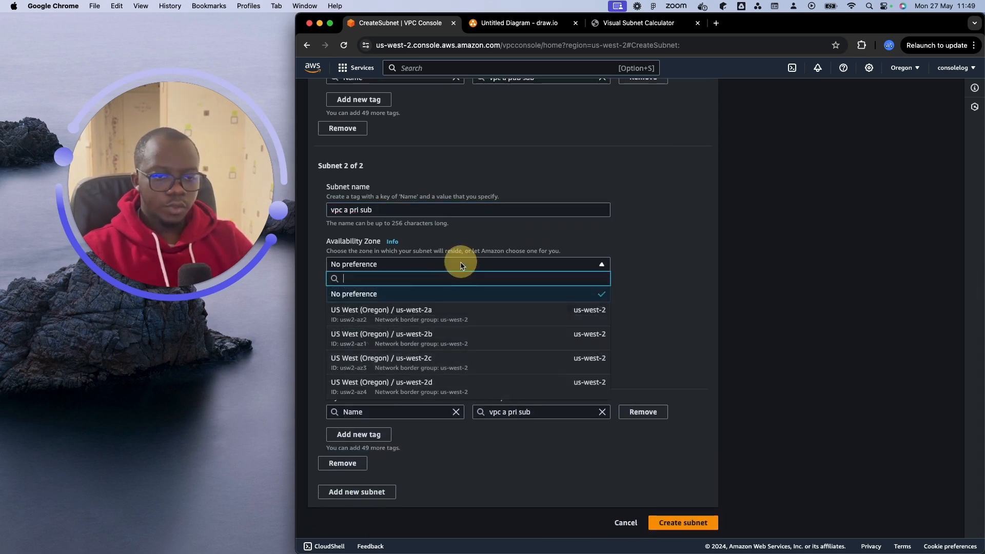
pyautogui.click(466, 340)
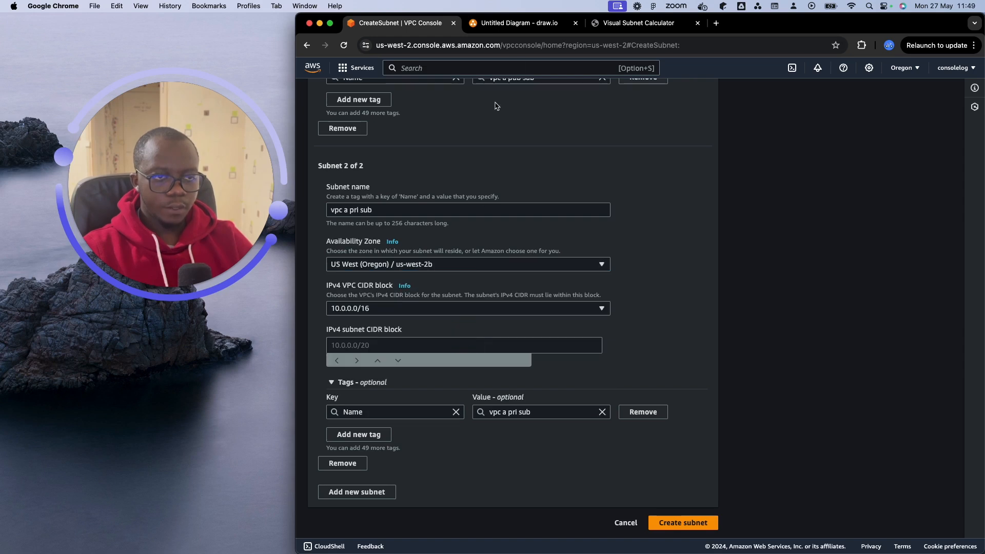
# - Set the private subnet's IPv4 CIDR block to 10.0.128.0/17, copied from the Visual Subnet Calculator, and create both subnets in the AWS console
pyautogui.click(616, 23)
pyautogui.click(334, 212)
pyautogui.moveTo(334, 212); pyautogui.dragTo(301, 214)
pyautogui.press('cmd+c')
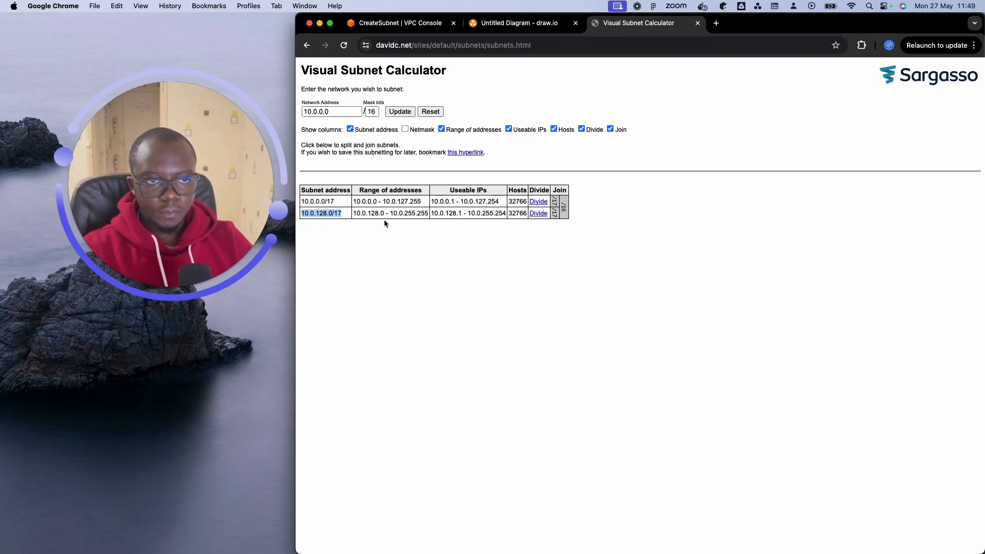
pyautogui.click(417, 23)
pyautogui.click(469, 344)
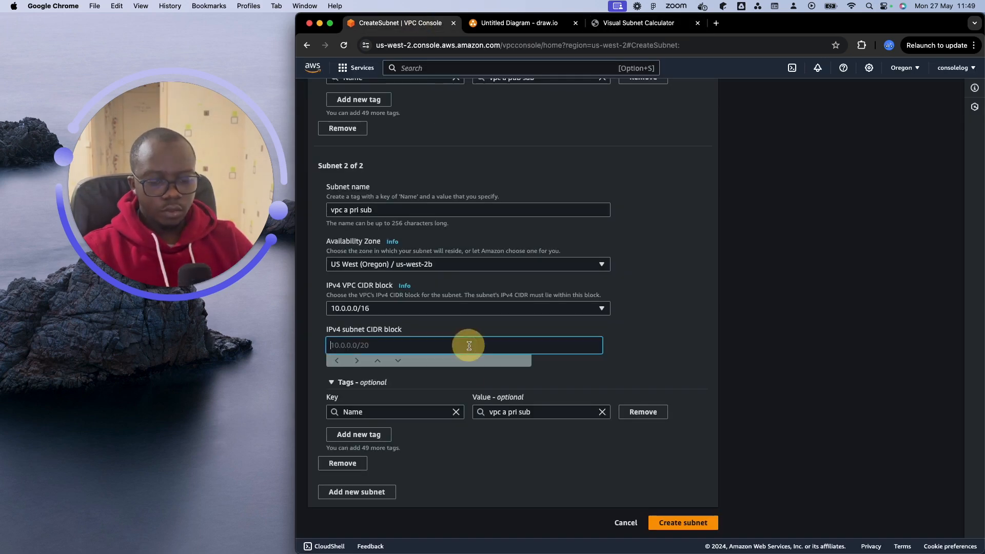
pyautogui.press('cmd+v')
pyautogui.click(630, 348)
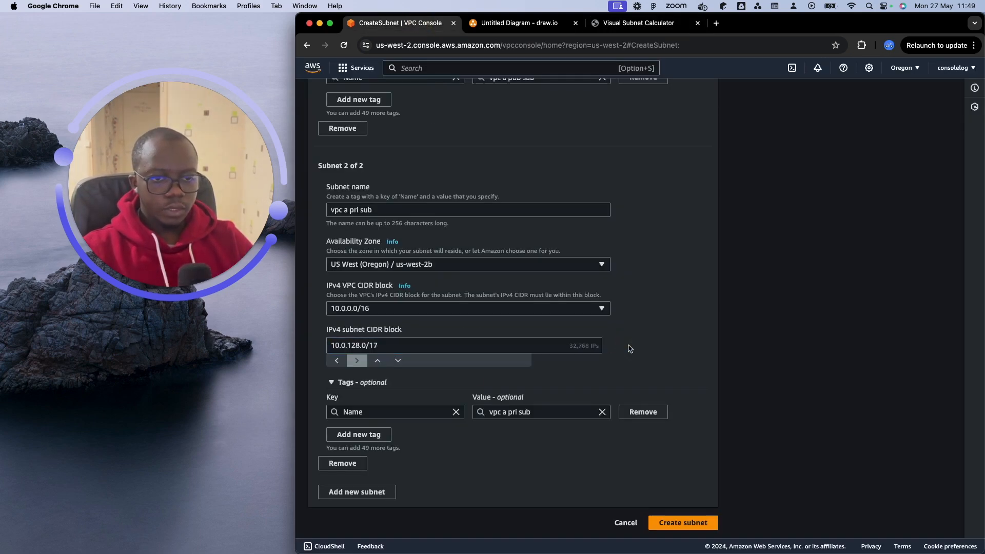
pyautogui.click(691, 521)
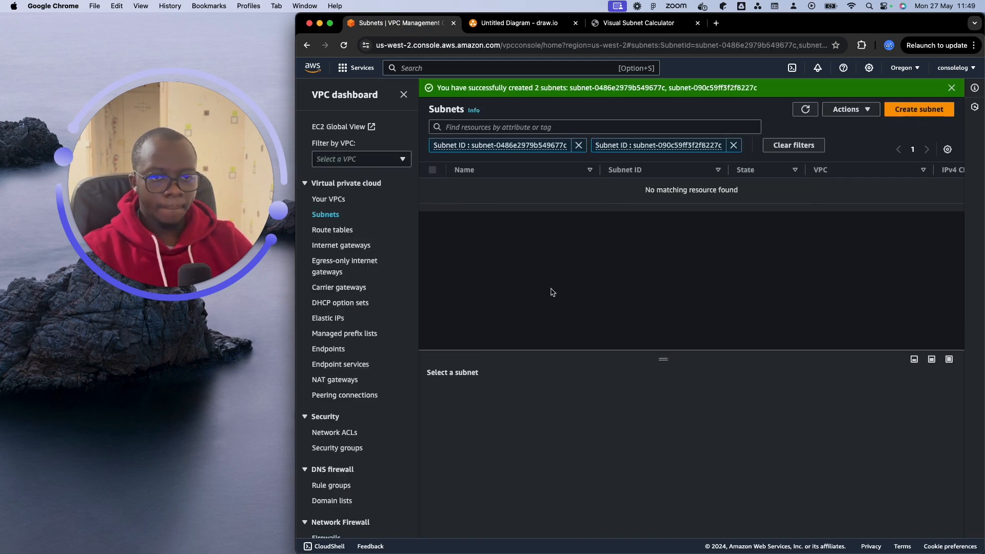
# - Compare the new subnets in the list with the draw.io diagram, and return to the AWS console
pyautogui.scroll(-1, 511, 268)
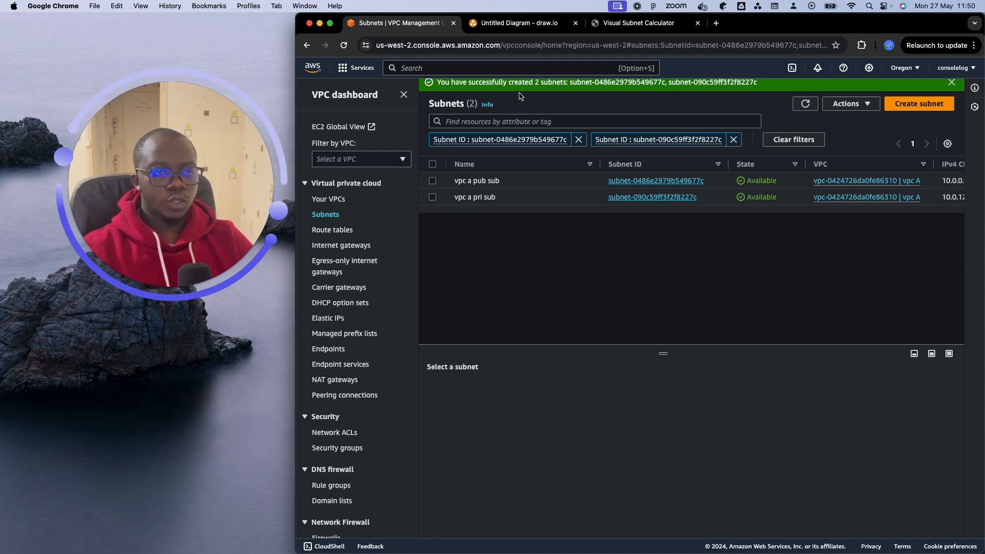
pyautogui.click(519, 23)
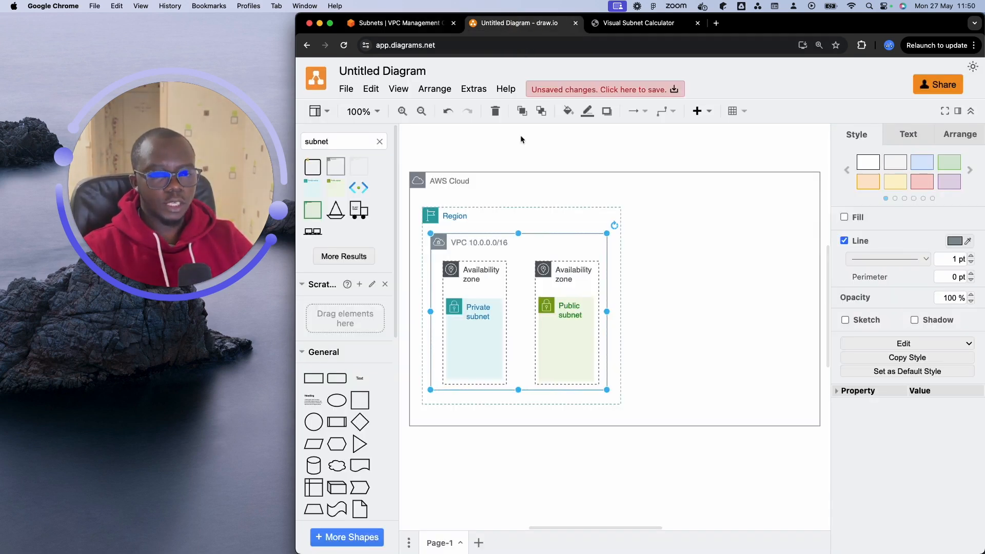
pyautogui.click(395, 22)
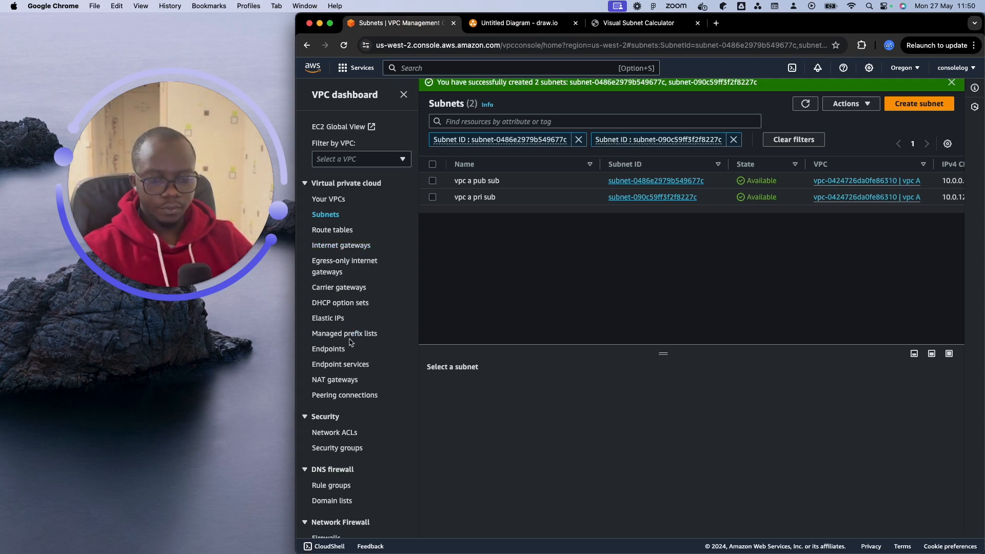
# - Create a route table named "vpc a pub rt" in the VPC named vpc A, copying the name for reuse
pyautogui.scroll(-1, 350, 343)
pyautogui.click(346, 209)
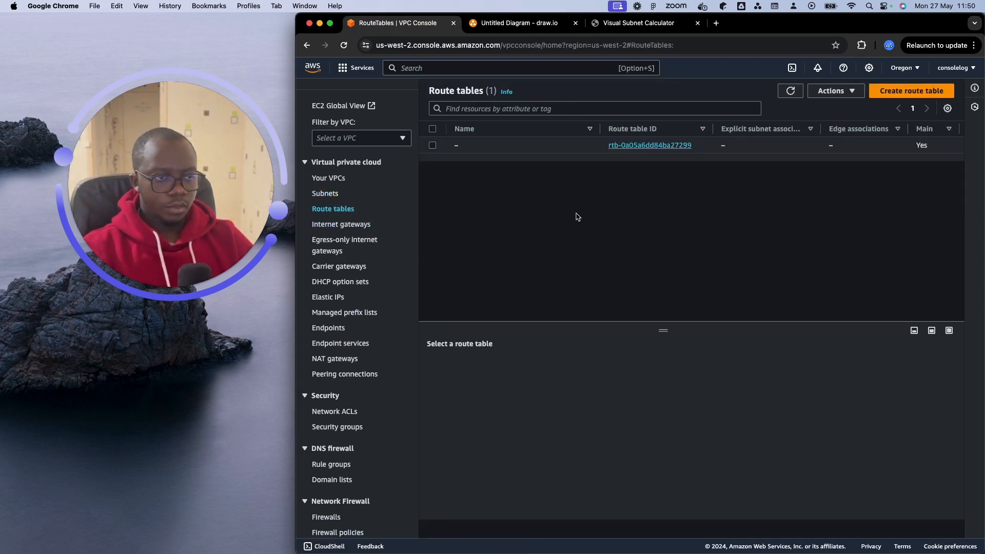
pyautogui.click(897, 90)
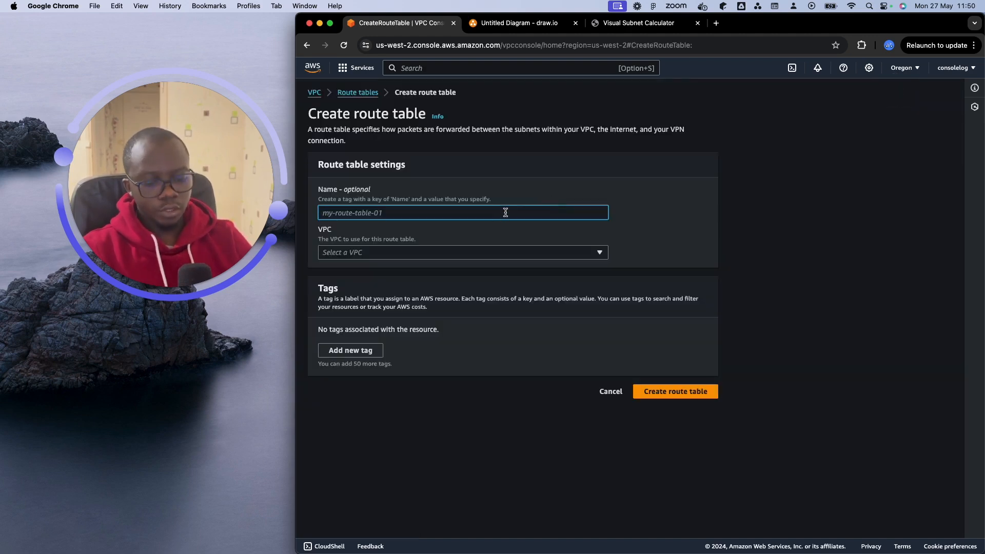
pyautogui.write('vpc a pub')
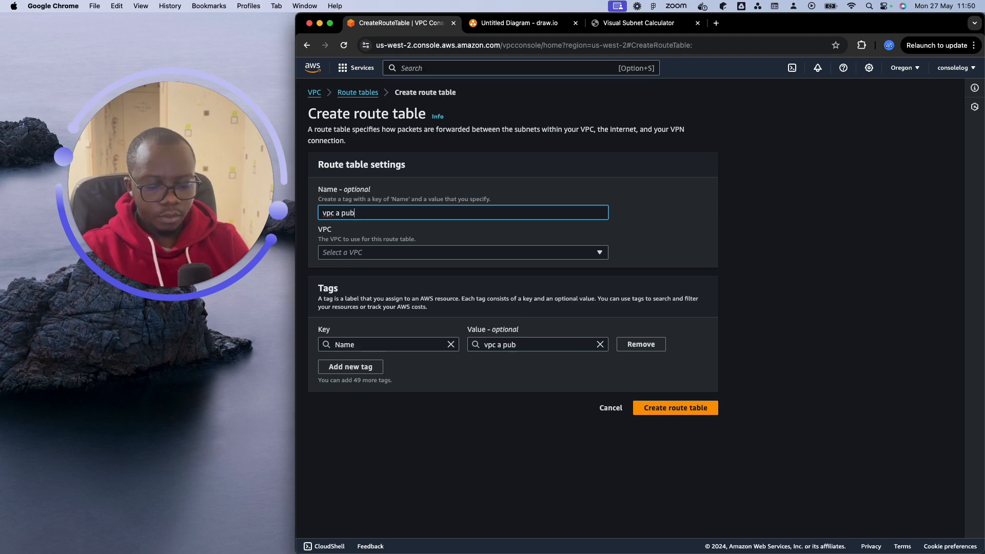
pyautogui.write('rt')
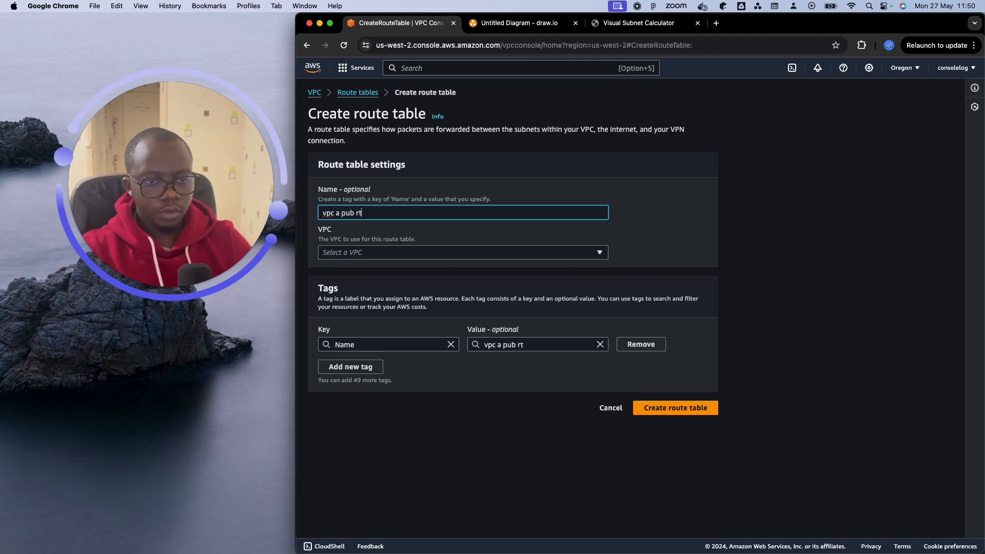
pyautogui.tripleClick(462, 211)
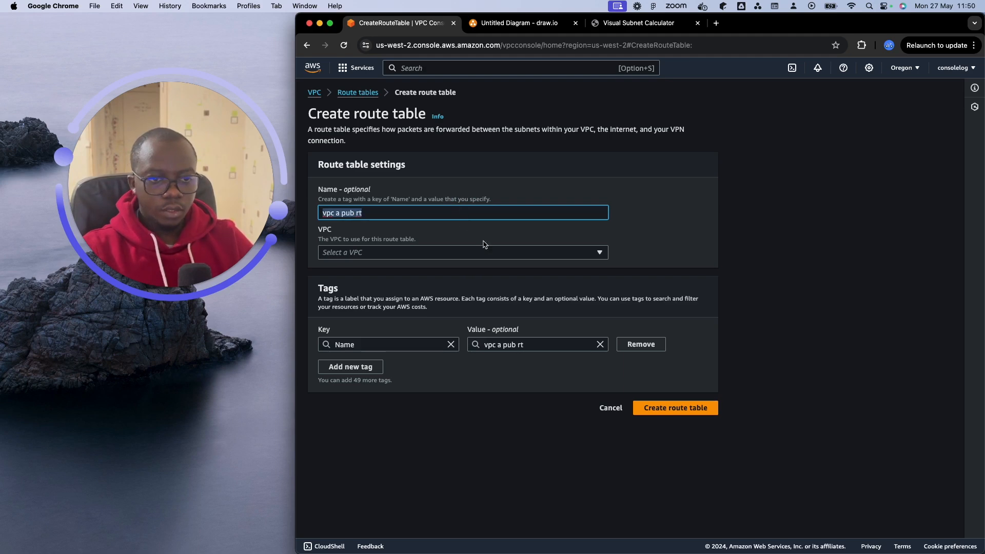
pyautogui.click(538, 257)
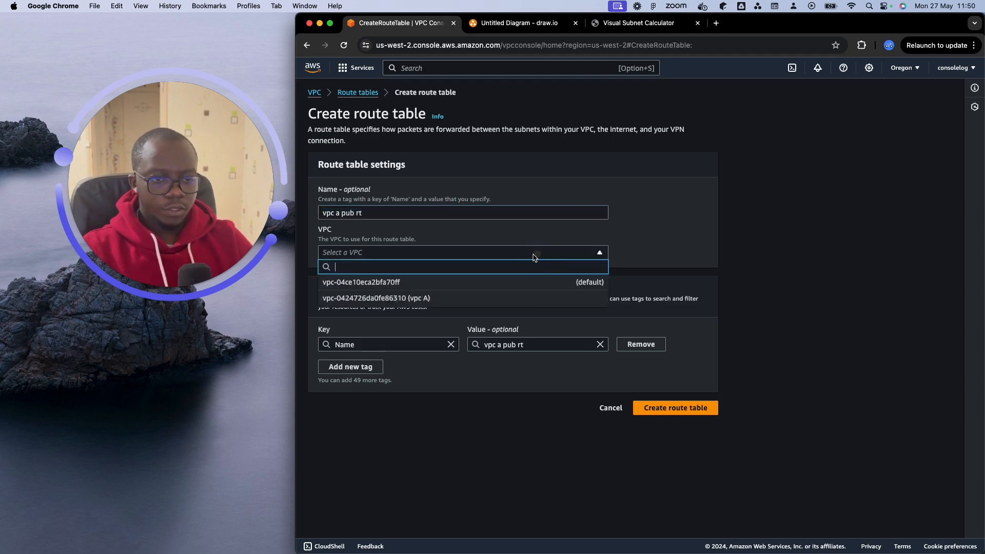
pyautogui.click(482, 300)
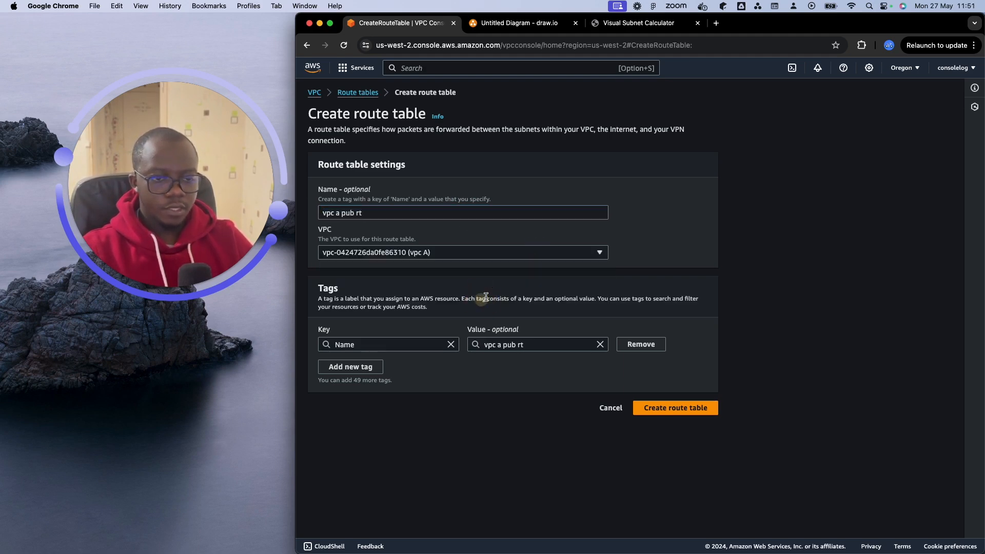
pyautogui.click(667, 409)
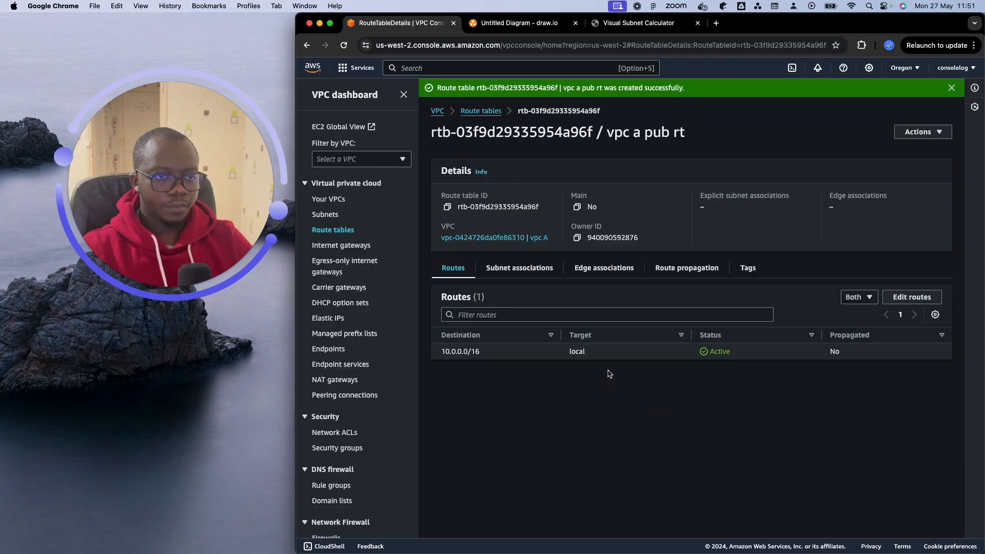
# - Create a second route table in vpc A, reusing the copied name but changed to "vpc a pri rt"
pyautogui.click(481, 111)
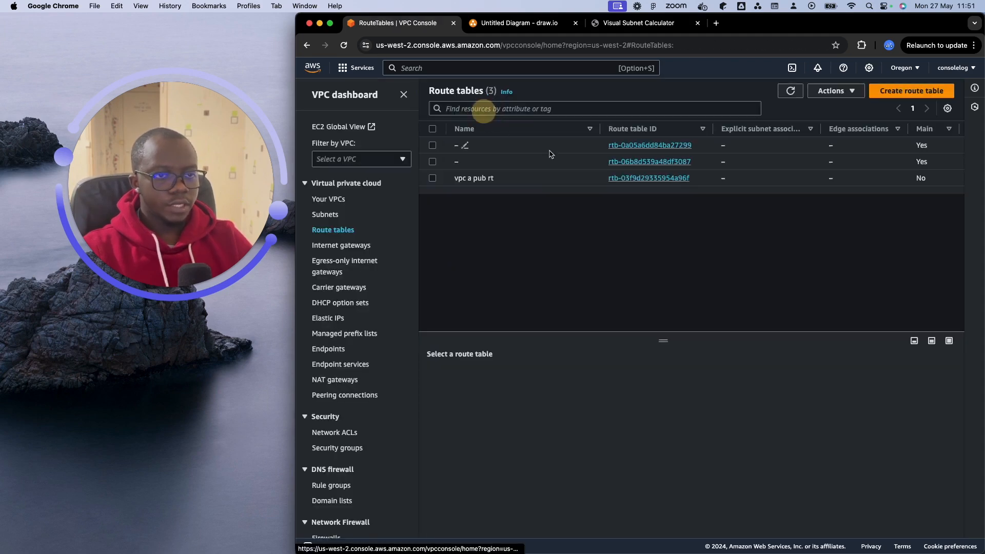
pyautogui.click(912, 90)
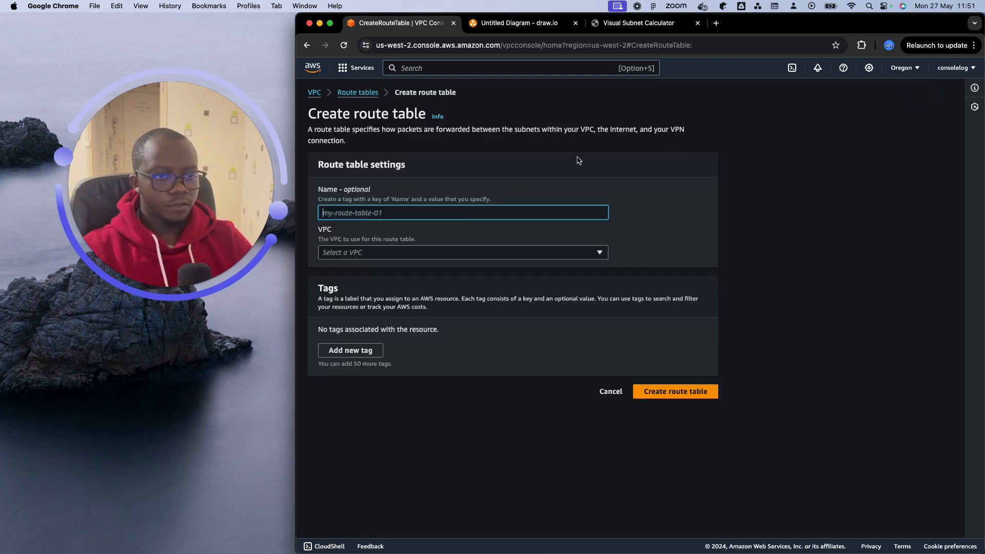
pyautogui.write('vpc a pub rt')
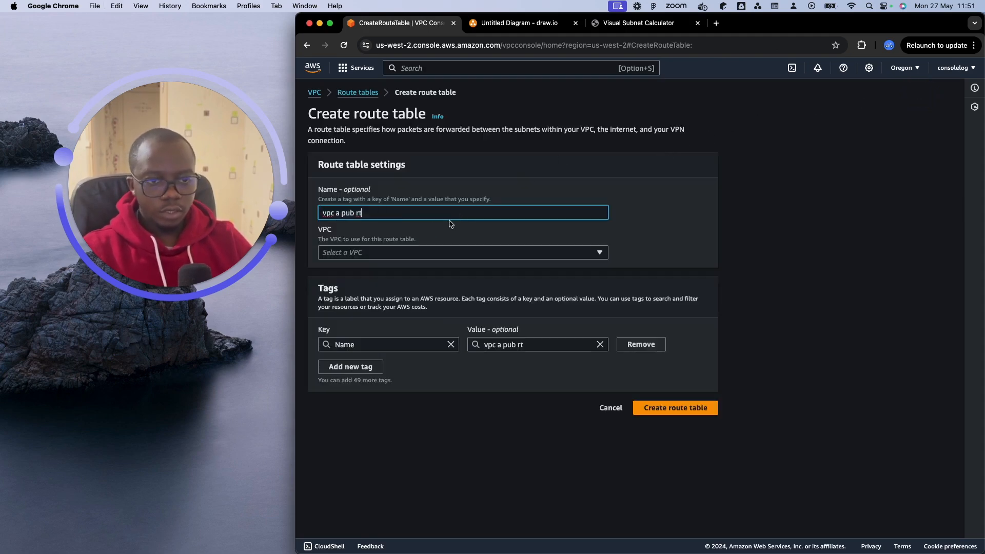
pyautogui.click(353, 213)
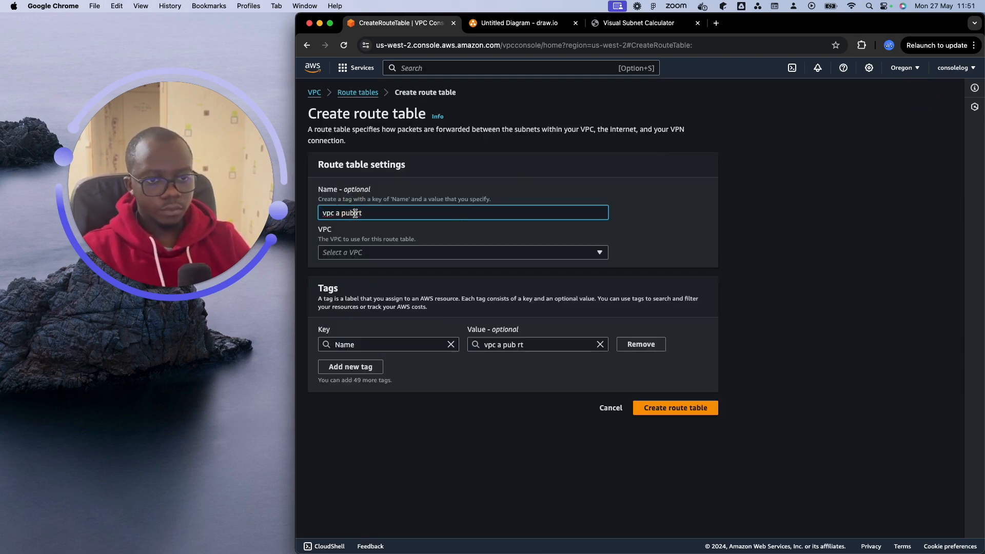
pyautogui.press('BackSpace')
pyautogui.press('BackSpace')
pyautogui.write('ri')
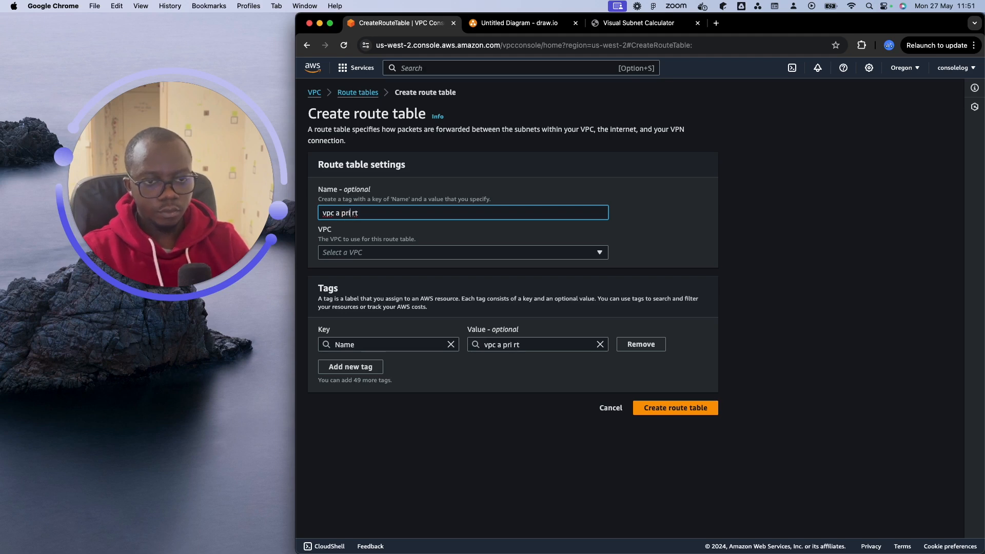
pyautogui.click(402, 252)
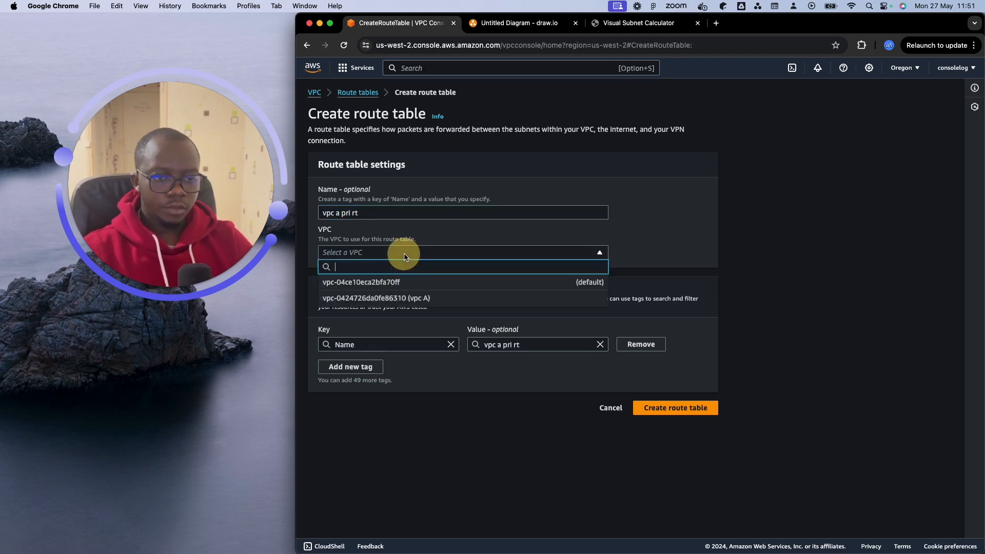
pyautogui.click(437, 297)
pyautogui.click(685, 410)
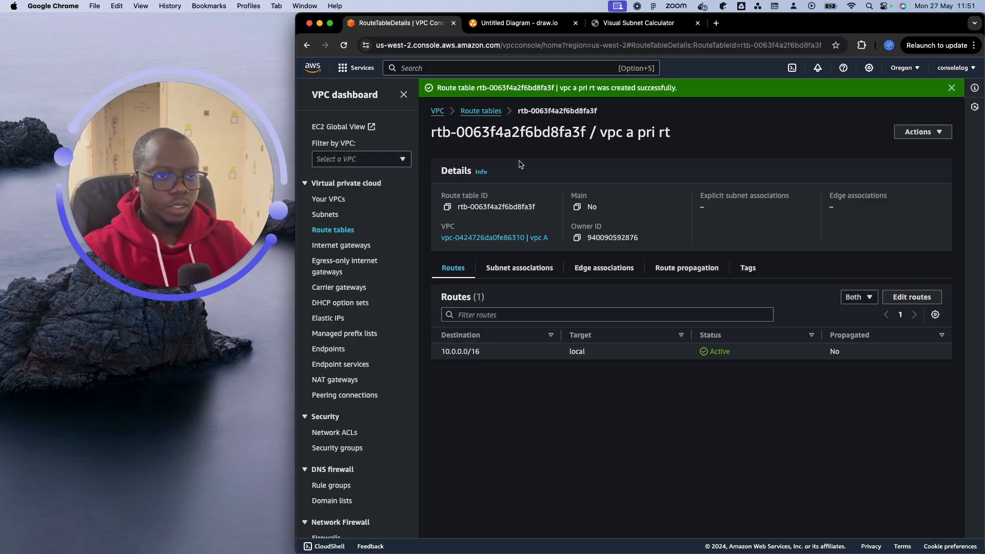
# - Associate the subnet "vpc a pub sub" explicitly with the route table "vpc a pub rt" and save the association
pyautogui.click(478, 111)
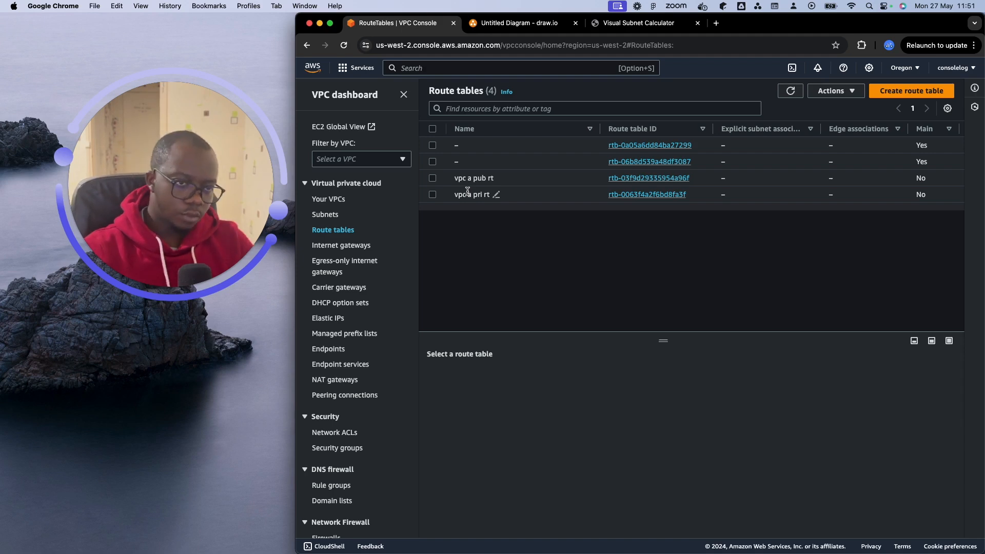
pyautogui.click(432, 178)
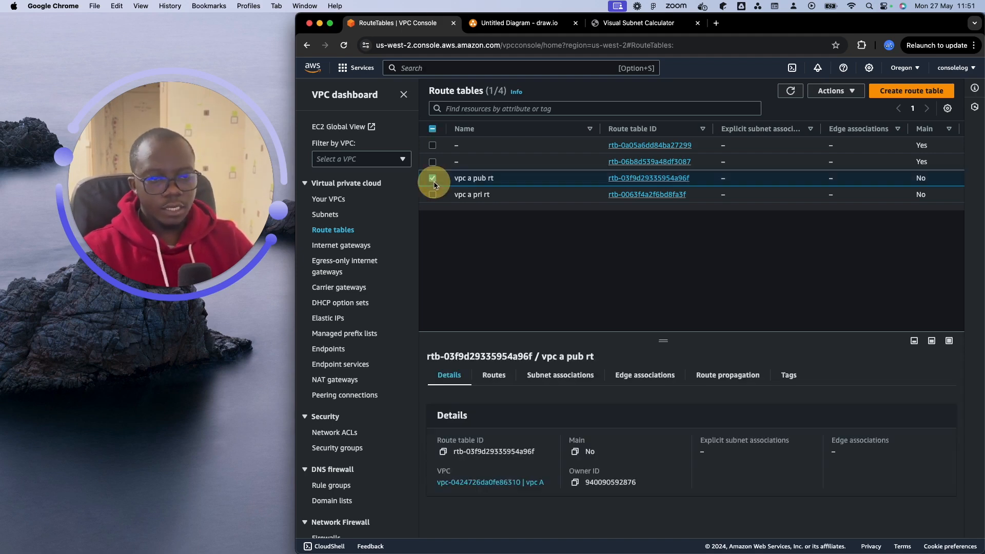
pyautogui.click(579, 381)
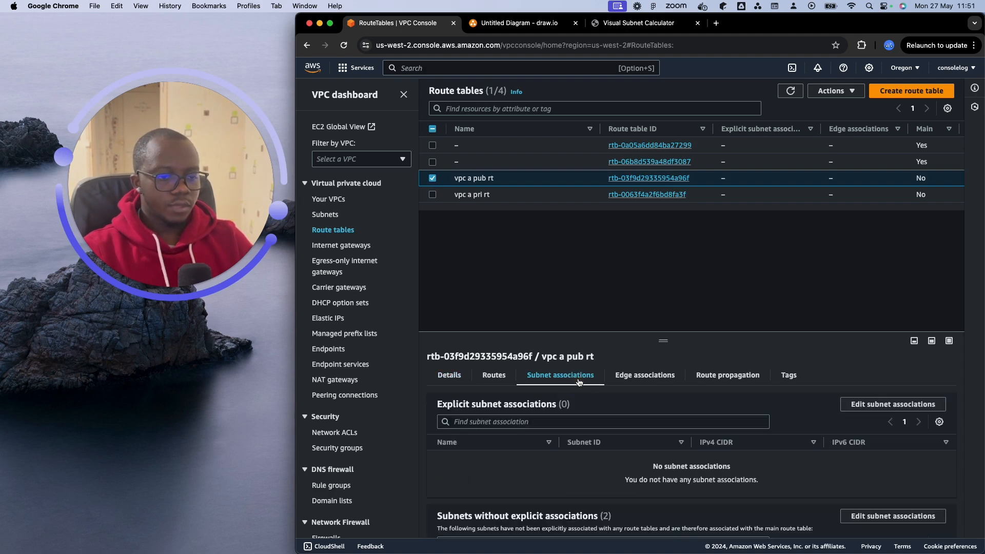
pyautogui.click(893, 405)
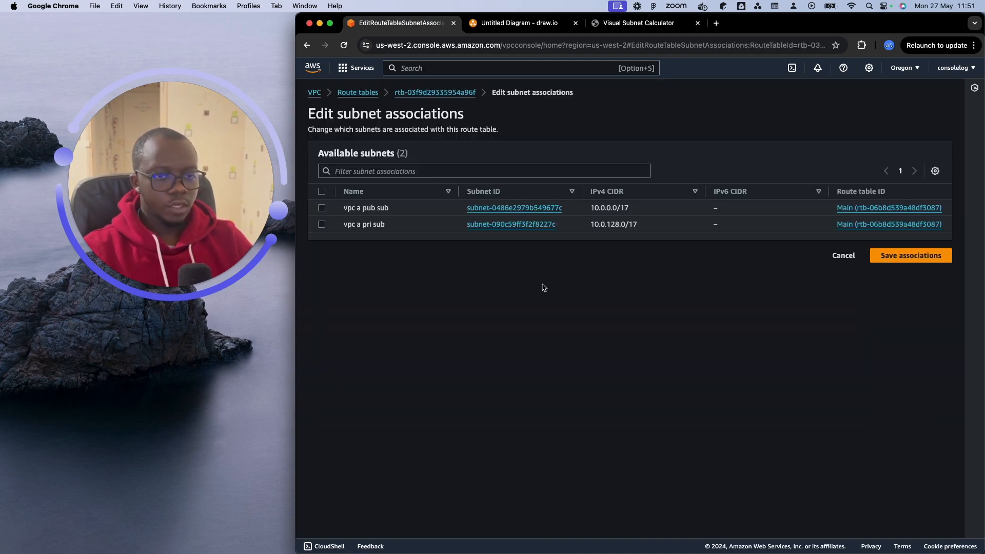
pyautogui.click(322, 209)
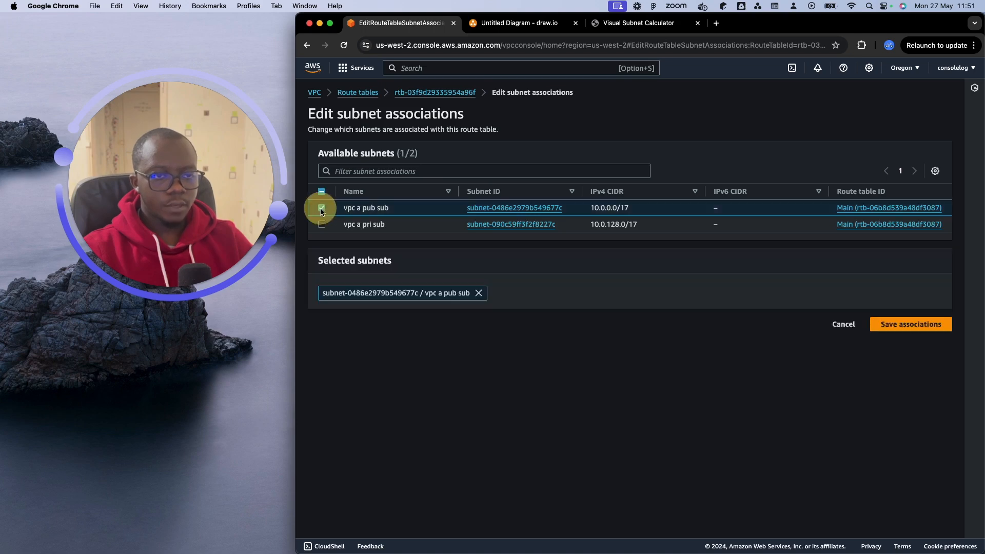
pyautogui.click(902, 325)
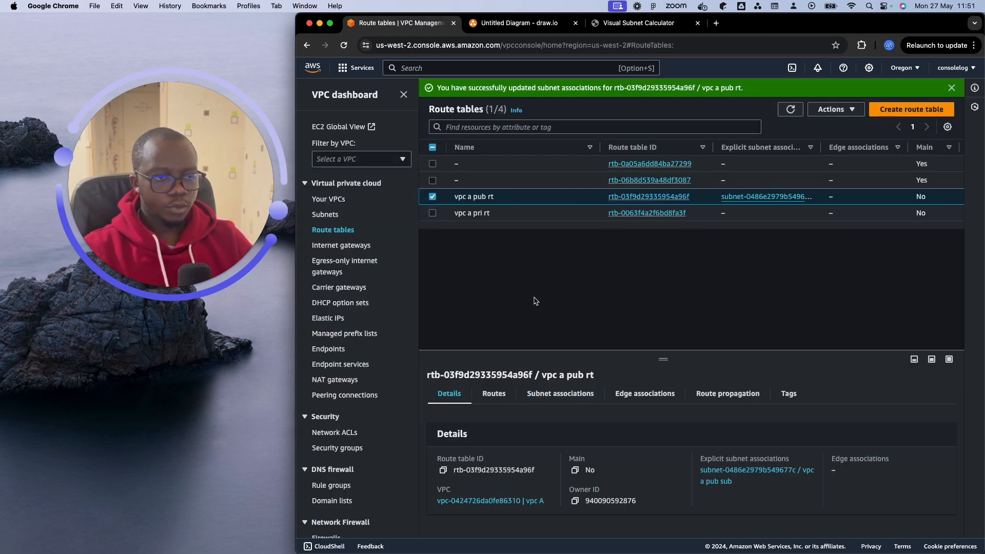
# - Associate the subnet "vpc a pri sub" explicitly with the route table "vpc a pri rt", save it, and clear the table selection
pyautogui.click(433, 198)
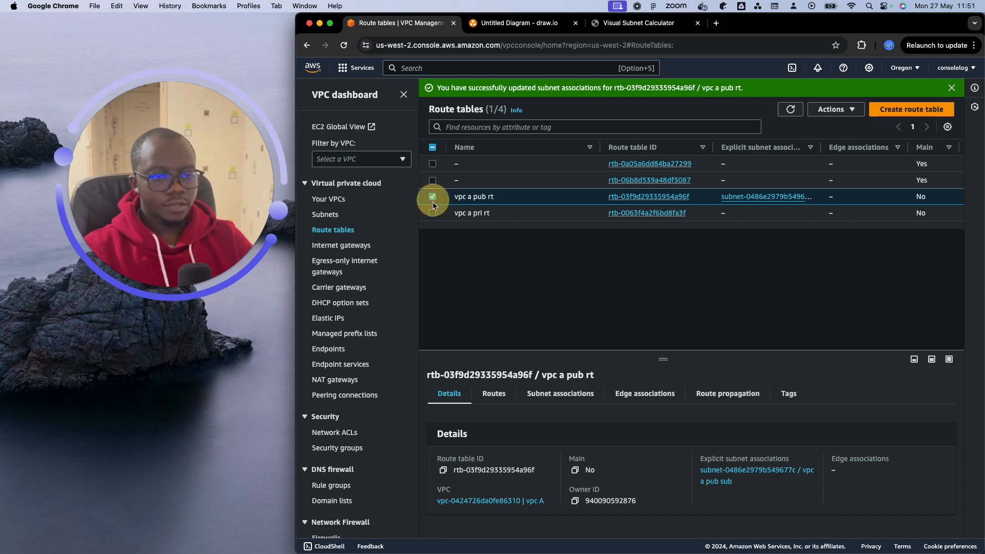
pyautogui.click(432, 213)
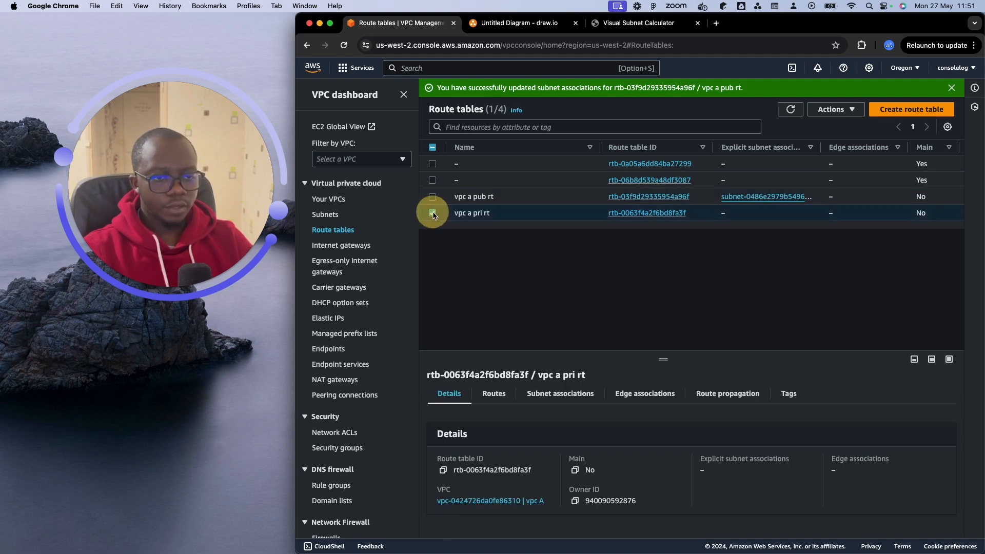
pyautogui.click(559, 394)
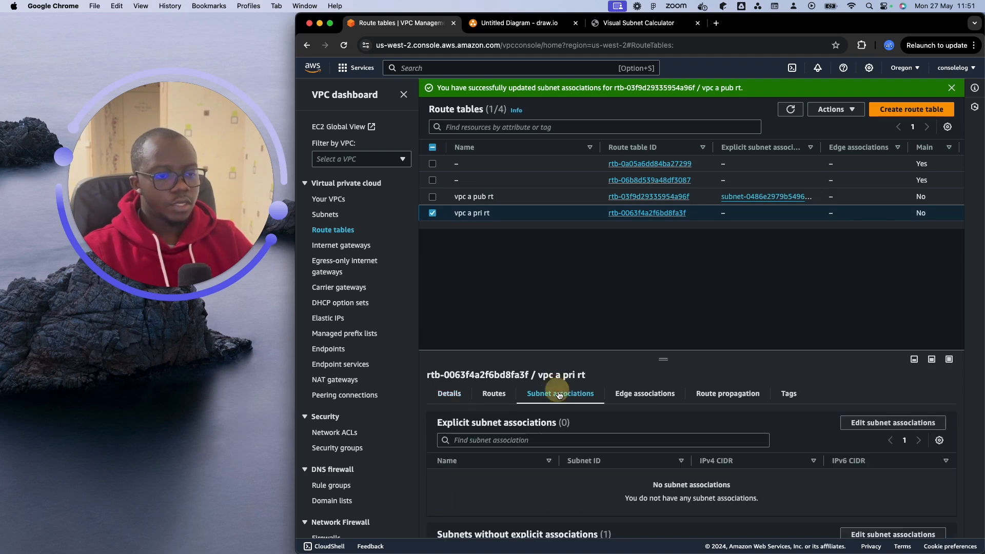
pyautogui.click(881, 427)
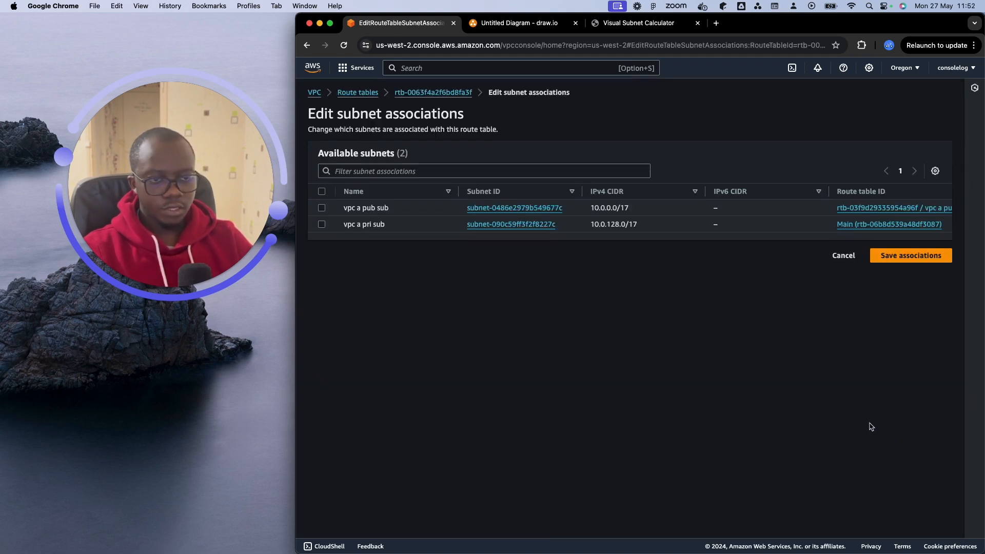
pyautogui.click(322, 224)
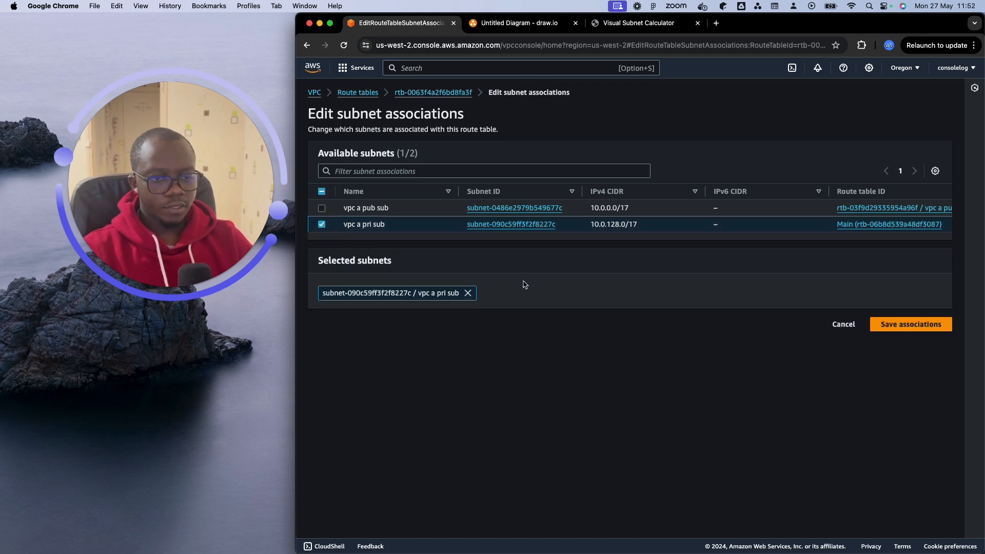
pyautogui.click(876, 324)
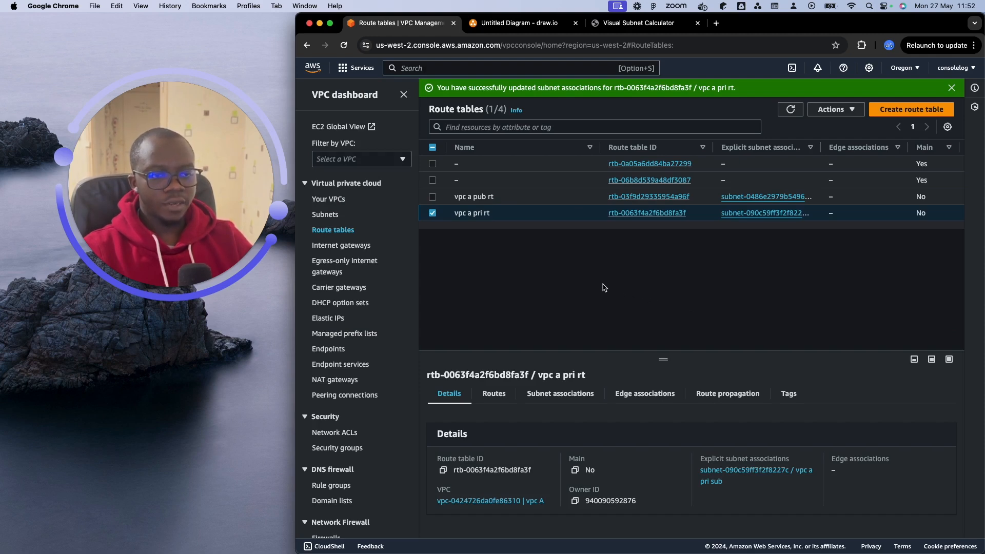
pyautogui.click(433, 214)
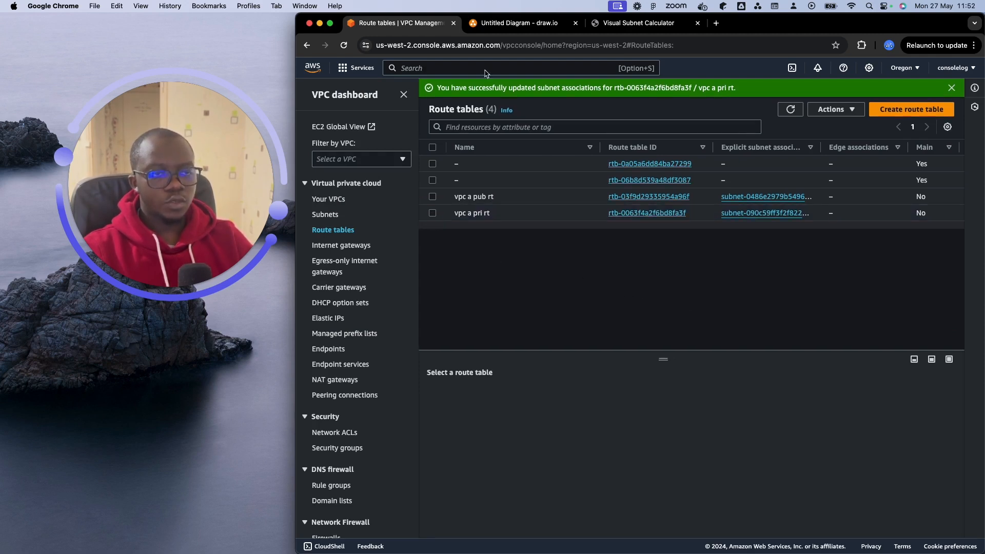
# - Switch to the draw.io diagram and search the shape library for "gateway"
pyautogui.click(511, 27)
pyautogui.doubleClick(365, 146)
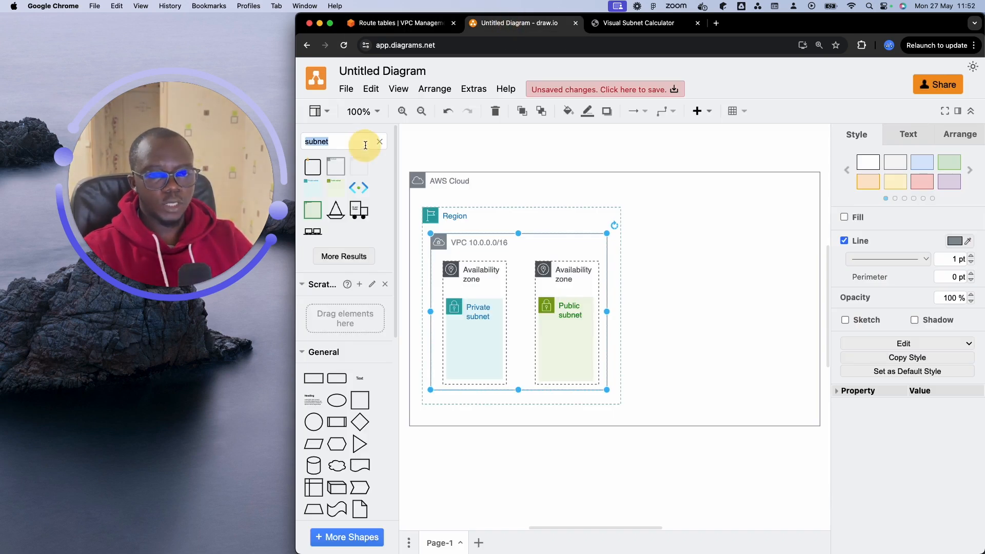
pyautogui.write('in')
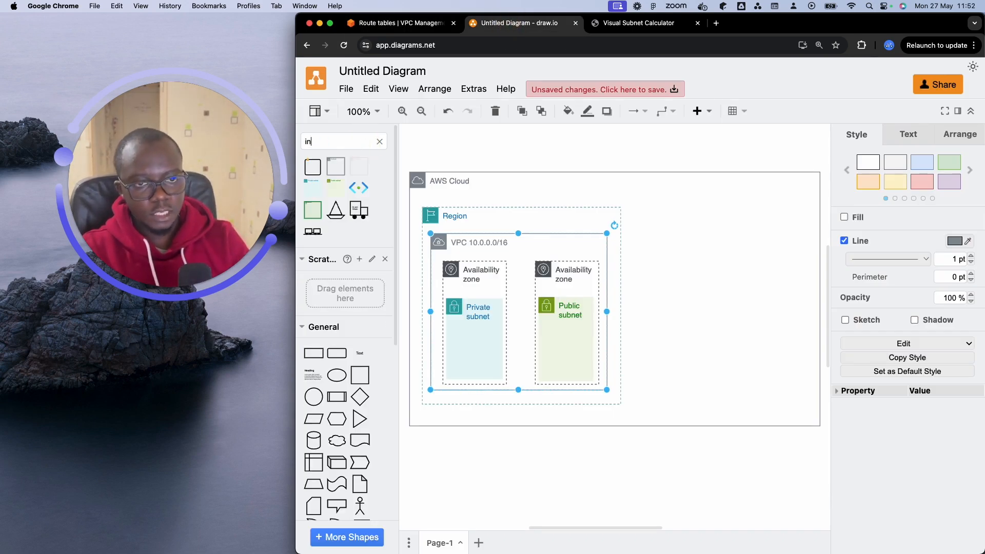
pyautogui.press('BackSpace')
pyautogui.press('BackSpace')
pyautogui.write('gat')
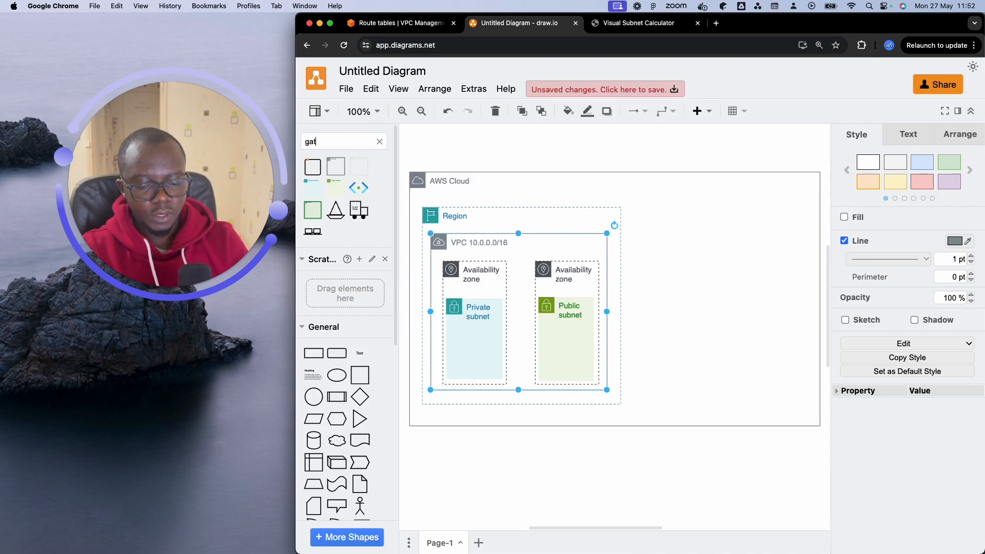
pyautogui.write('eay')
pyautogui.press('BackSpace')
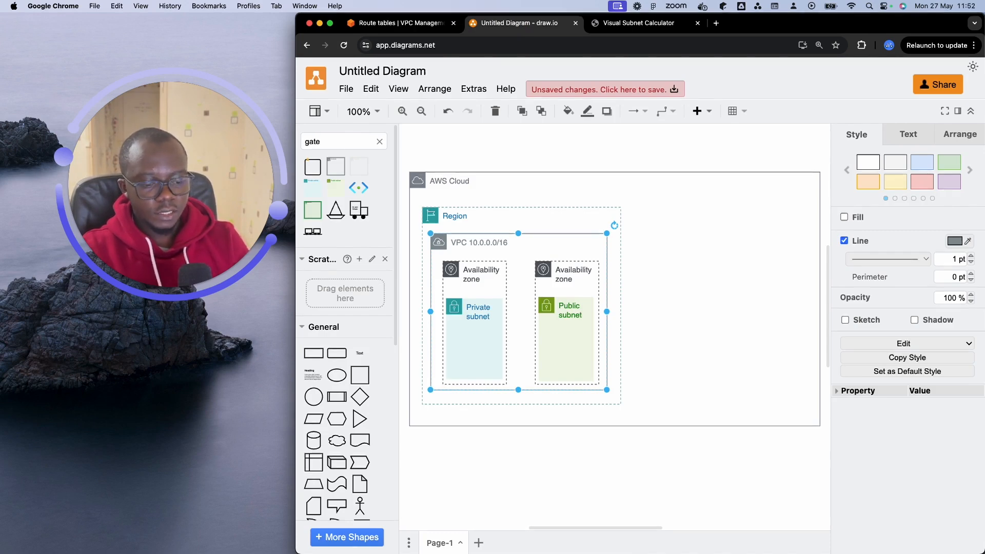
pyautogui.press('Return')
pyautogui.write('way')
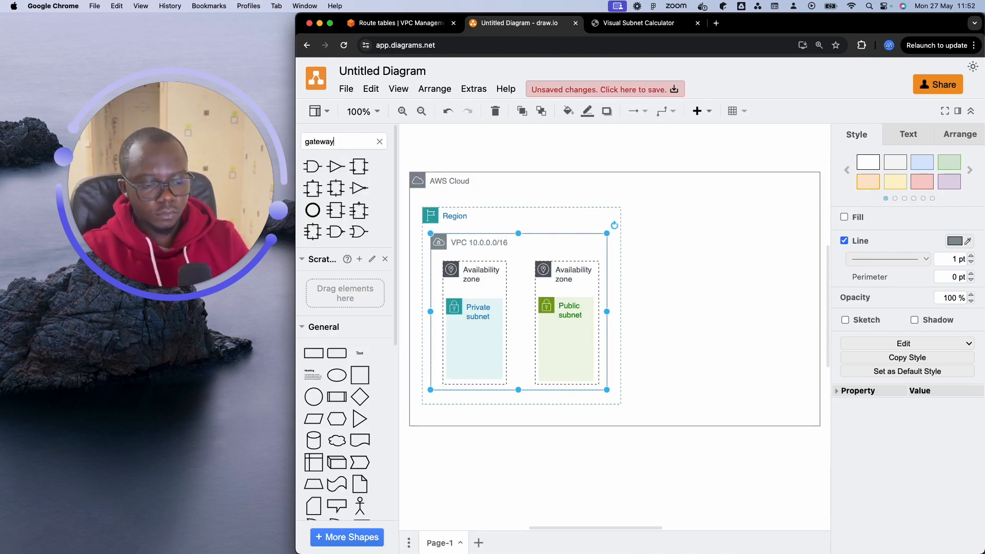
pyautogui.press('Return')
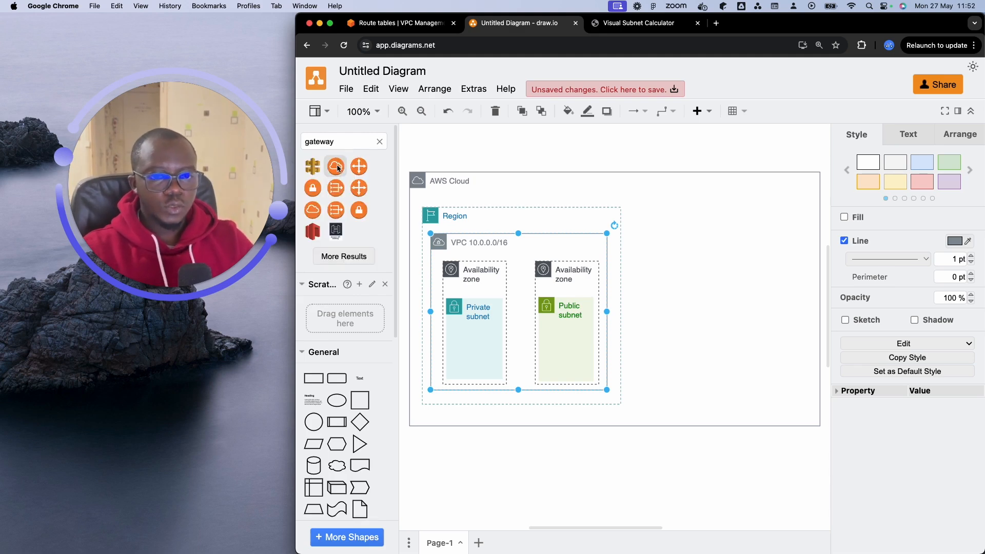
# - Add the orange cloud gateway shape to the diagram, centred on the upper border of the VPC 10.0.0.0/16 box
pyautogui.moveTo(338, 168)
pyautogui.moveTo(339, 168); pyautogui.dragTo(504, 215)
pyautogui.moveTo(547, 255); pyautogui.dragTo(521, 236)
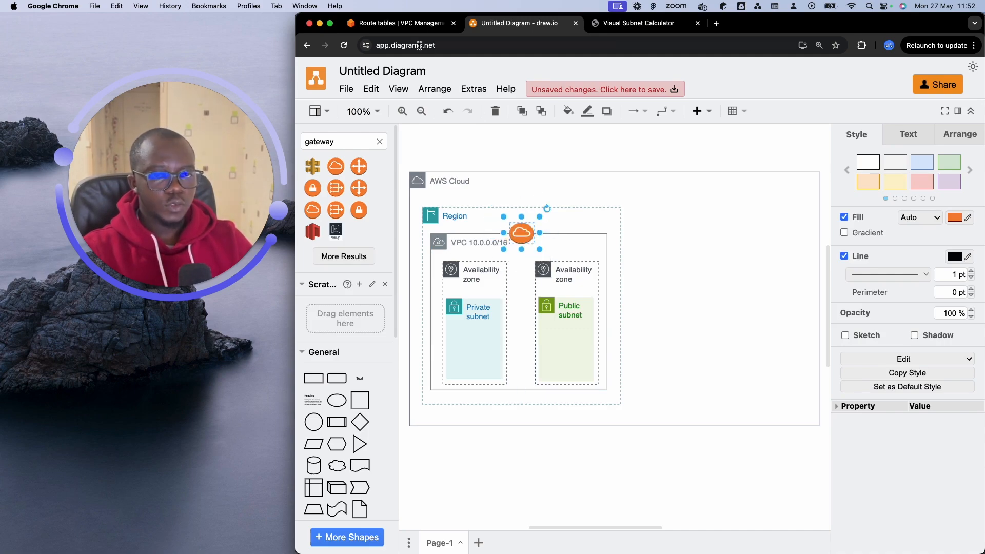
# - Switch to the AWS VPC console and create an internet gateway named "vpc a igw"
pyautogui.click(396, 24)
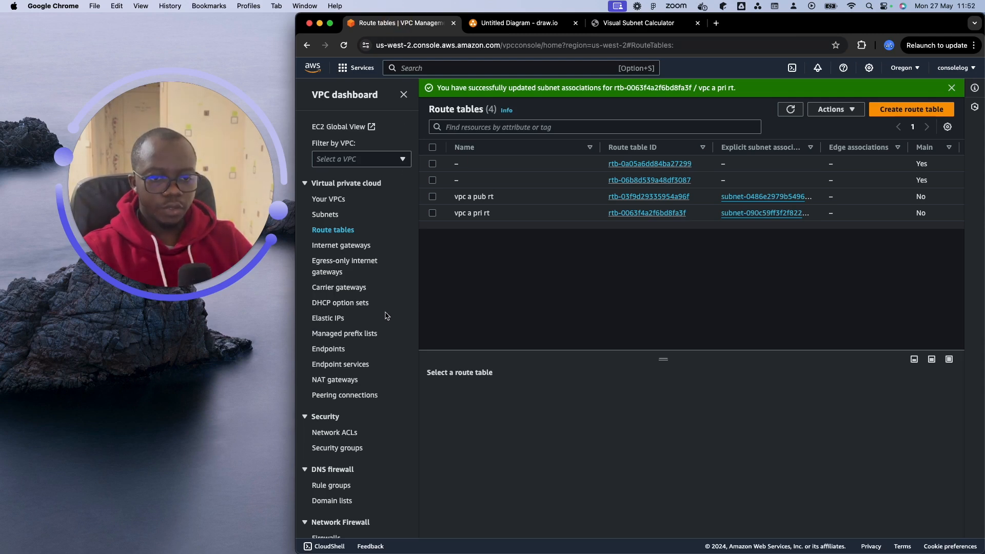
pyautogui.scroll(-1, 377, 319)
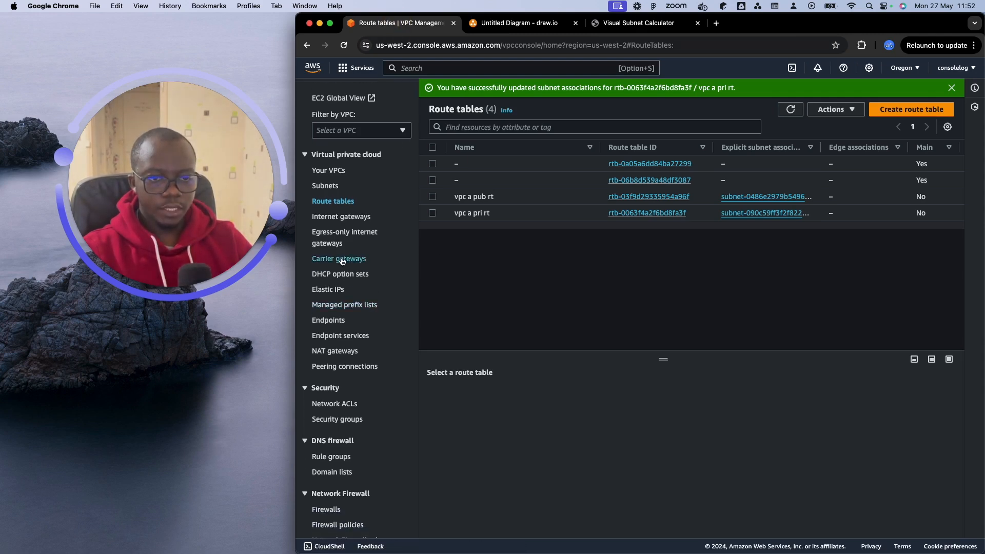
pyautogui.click(343, 218)
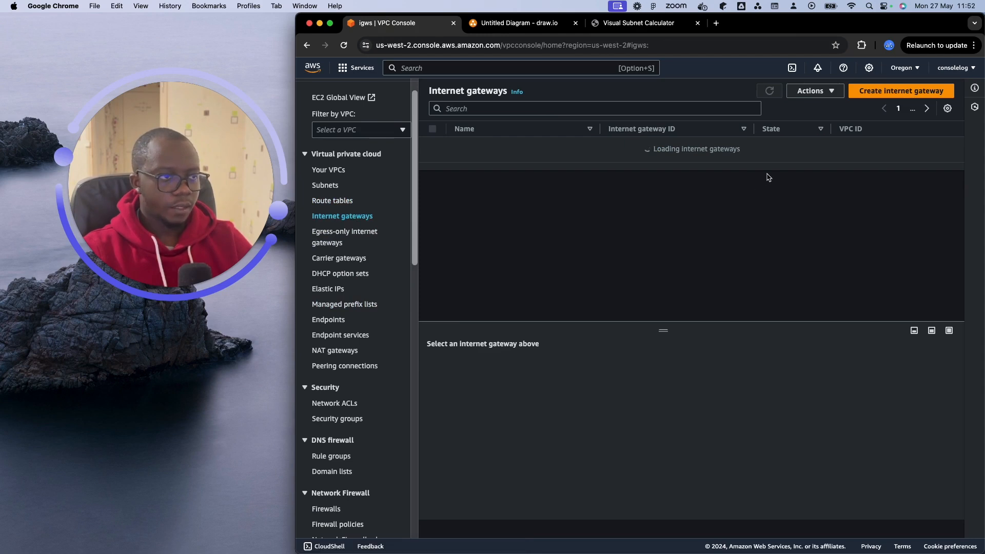
pyautogui.click(872, 96)
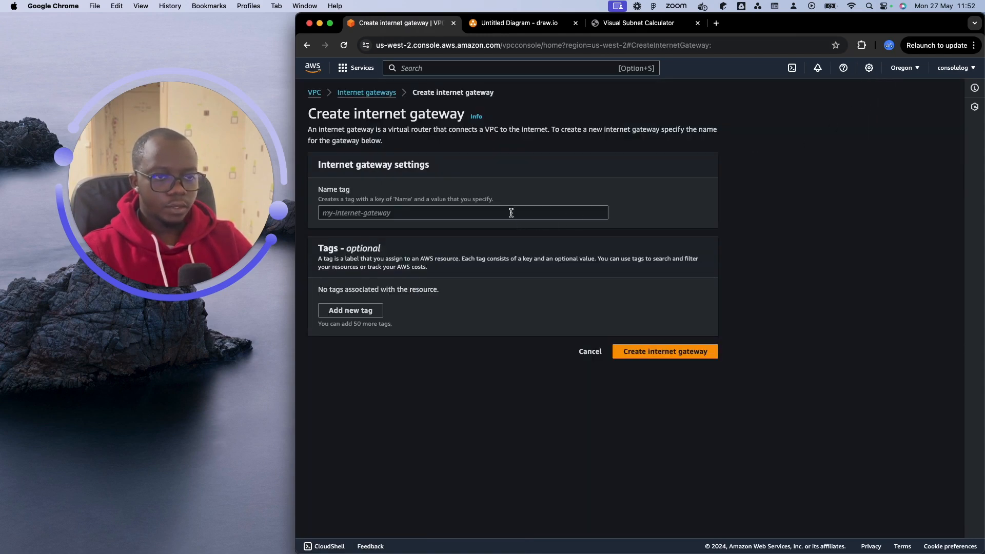
pyautogui.click(511, 213)
pyautogui.write('vpc a i')
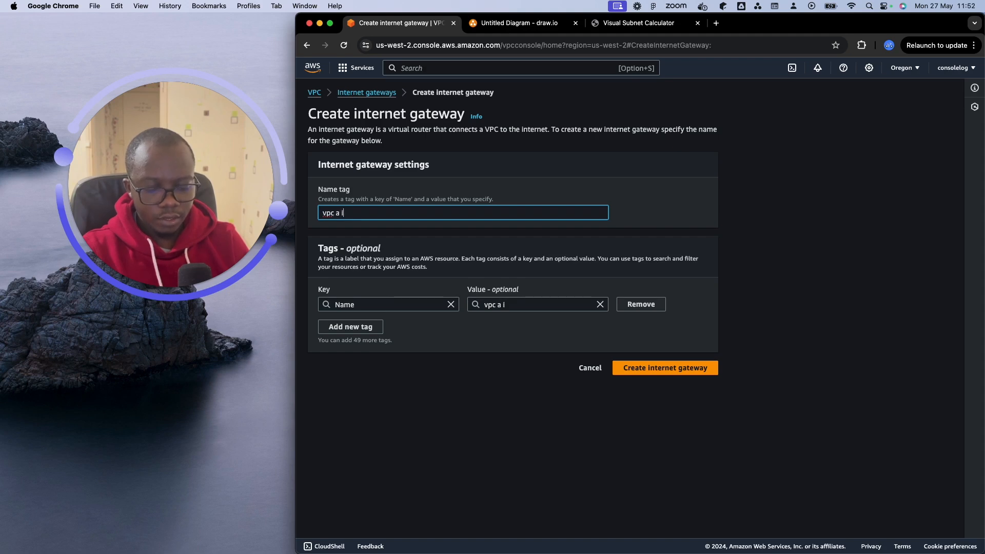
pyautogui.write('gw')
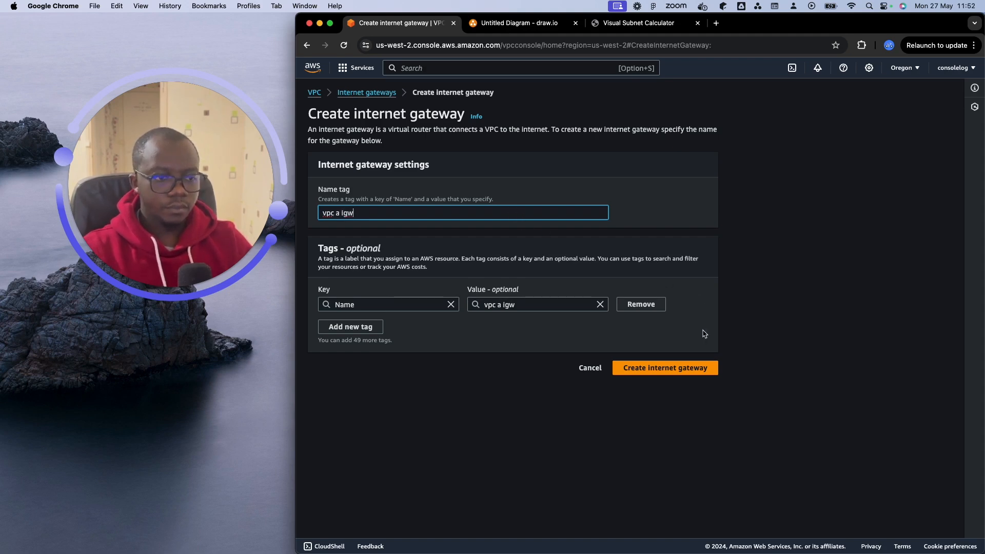
pyautogui.click(678, 369)
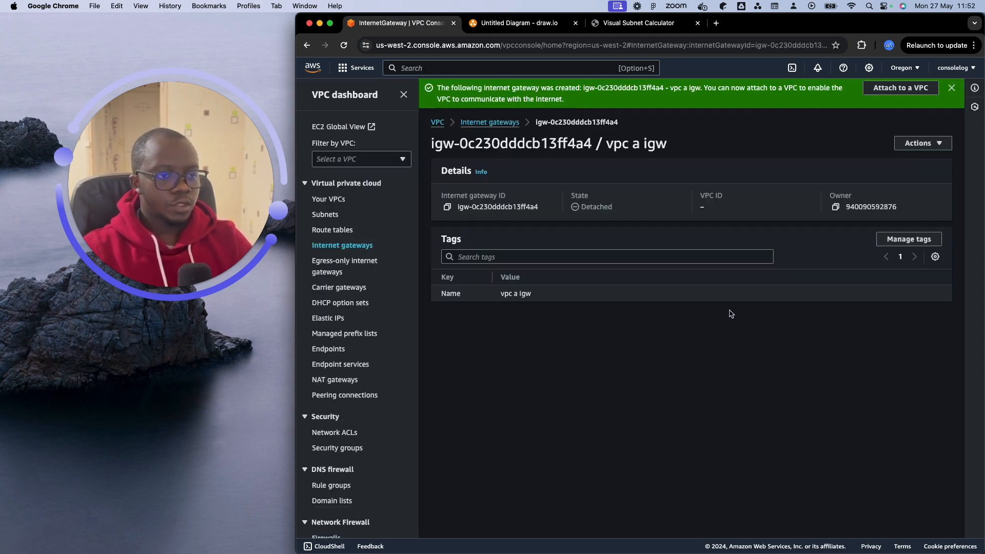
# - Attach the internet gateway "vpc a igw" to the VPC "vpc A"
pyautogui.click(929, 146)
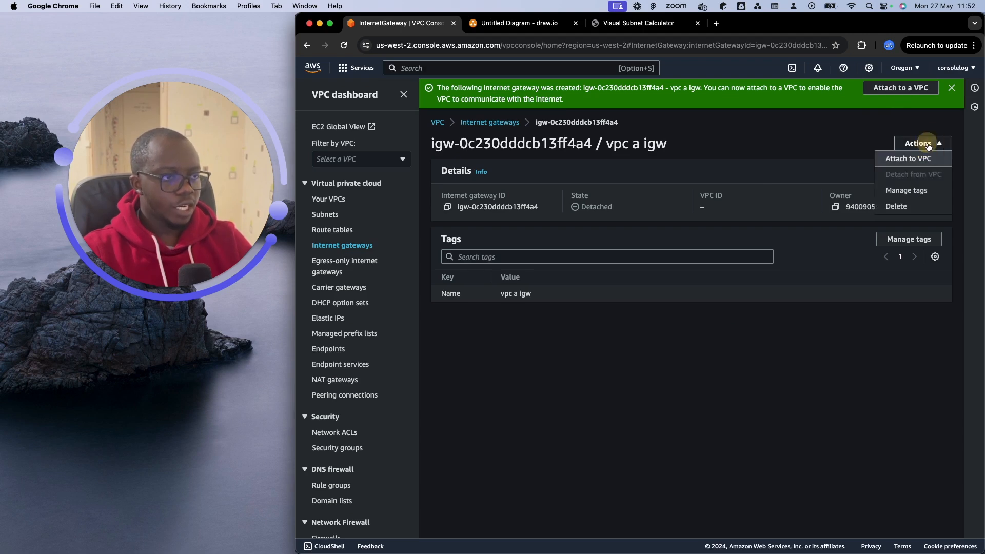
pyautogui.click(899, 160)
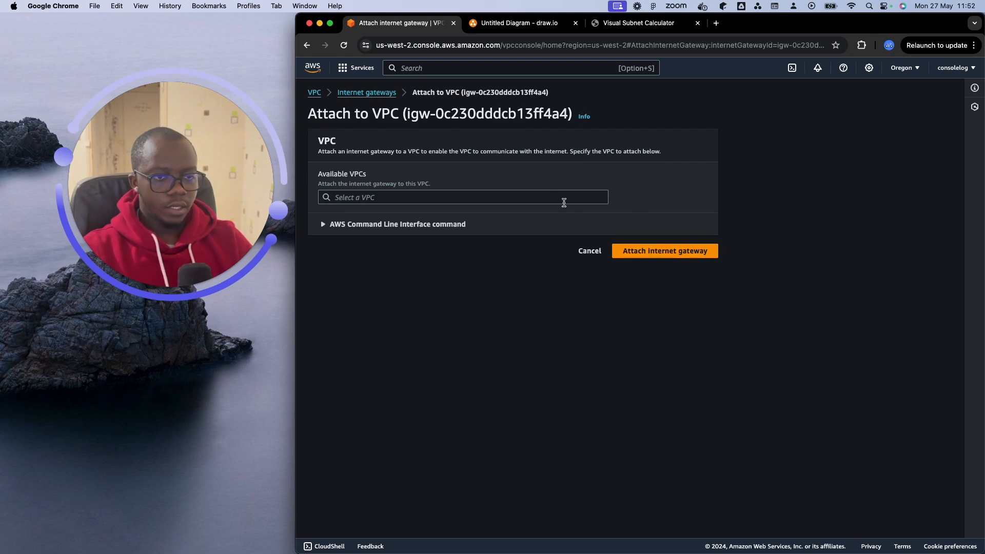
pyautogui.click(549, 199)
pyautogui.click(460, 213)
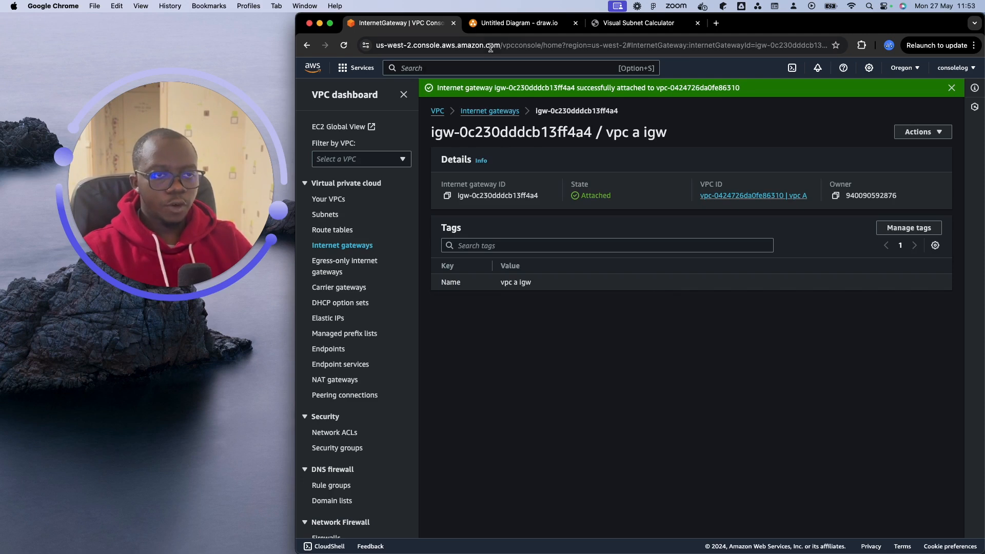
# - Switch to the draw.io diagram and draw a connector arrow from the Public subnet box to the orange gateway shape
pyautogui.click(519, 27)
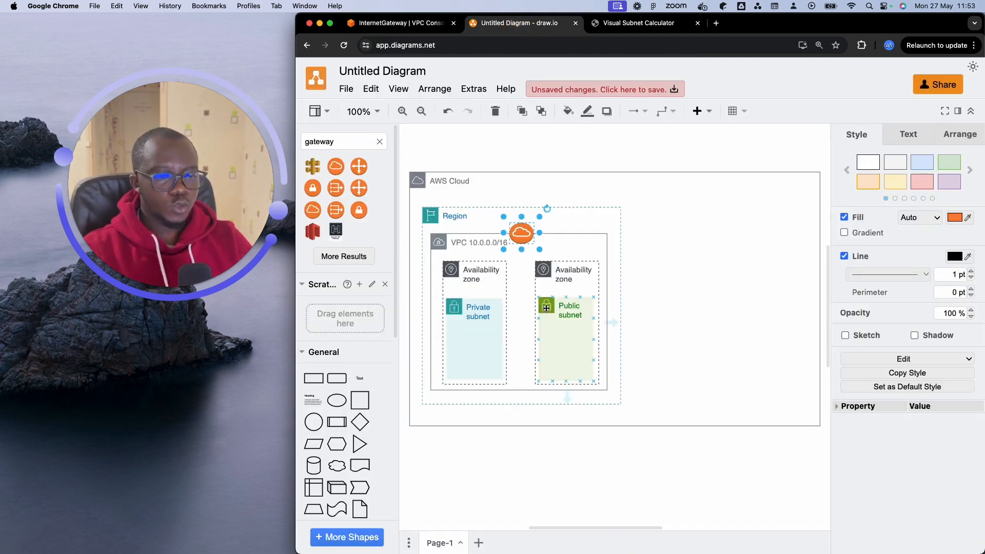
pyautogui.click(546, 307)
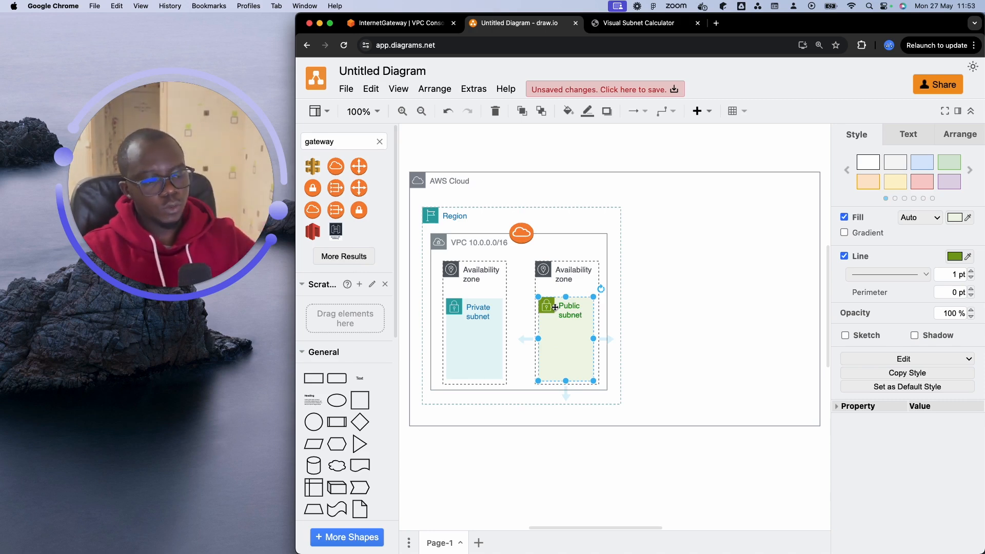
pyautogui.moveTo(555, 307); pyautogui.dragTo(521, 234)
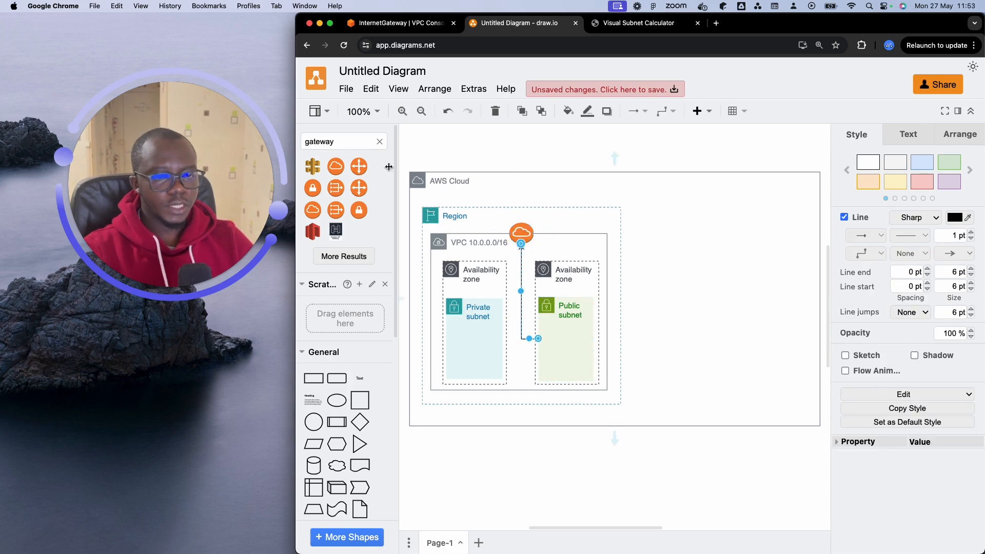
# - Find a blue cloud shape with the search "internet", place it above the AWS Cloud box, and connect the orange gateway to it
pyautogui.doubleClick(342, 144)
pyautogui.write('in')
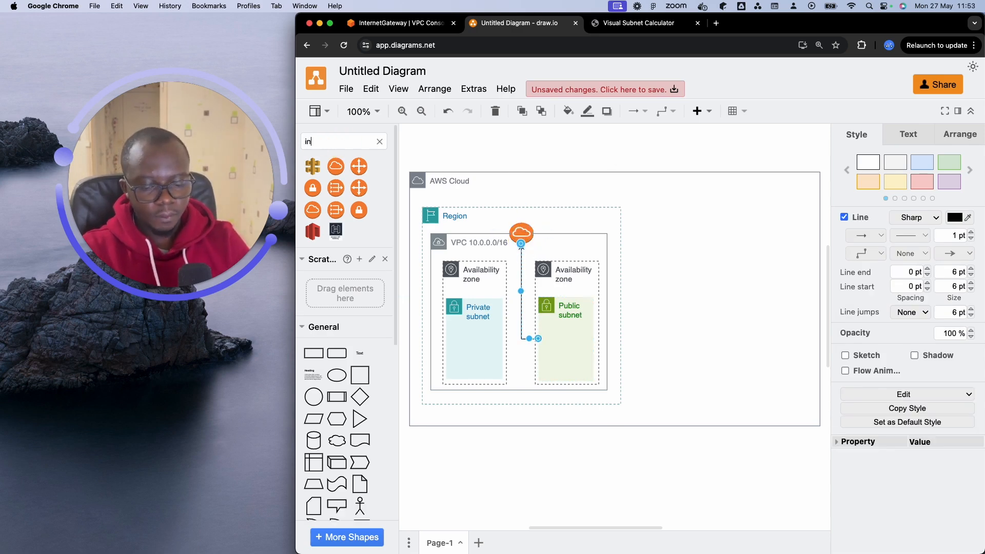
pyautogui.write('ternet')
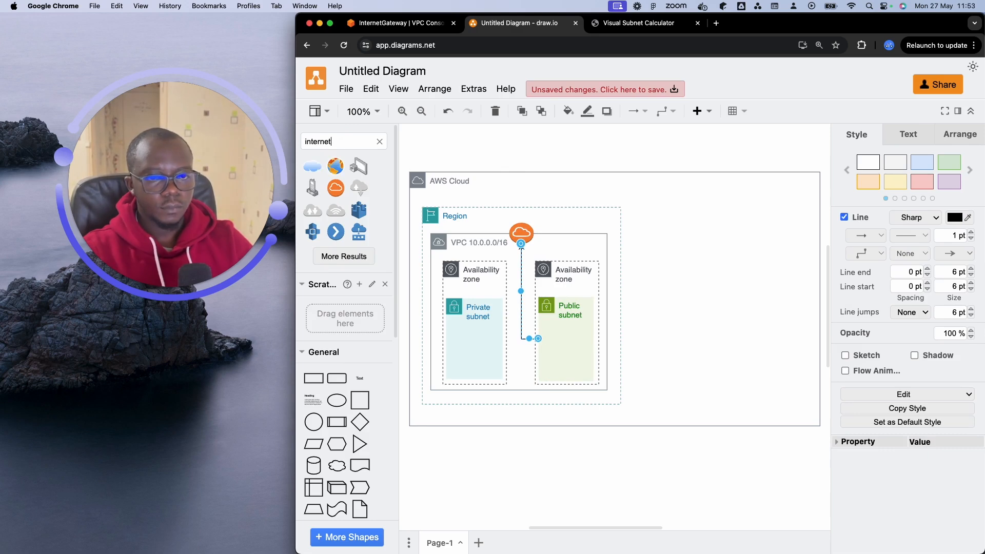
pyautogui.moveTo(314, 166); pyautogui.dragTo(468, 146)
pyautogui.click(521, 233)
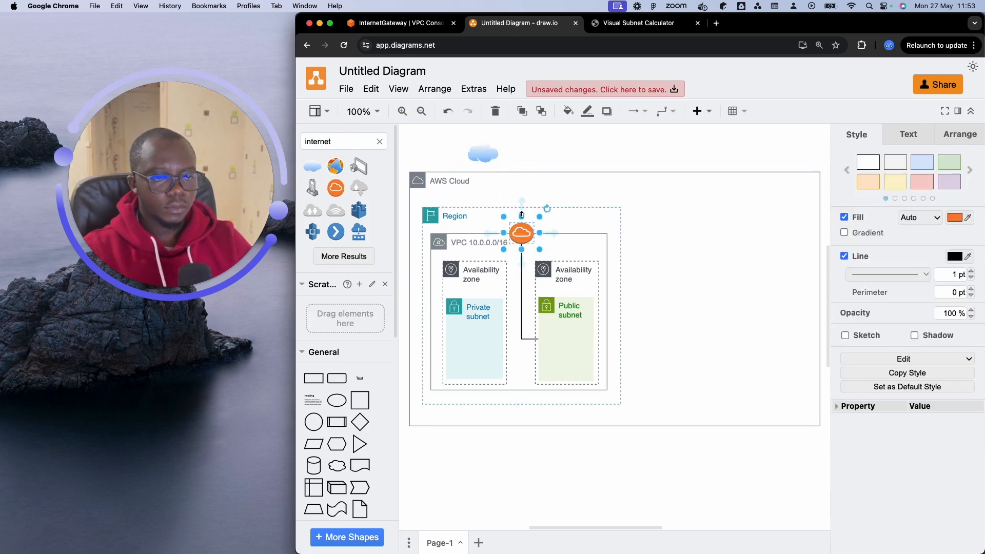
pyautogui.moveTo(522, 202); pyautogui.dragTo(491, 155)
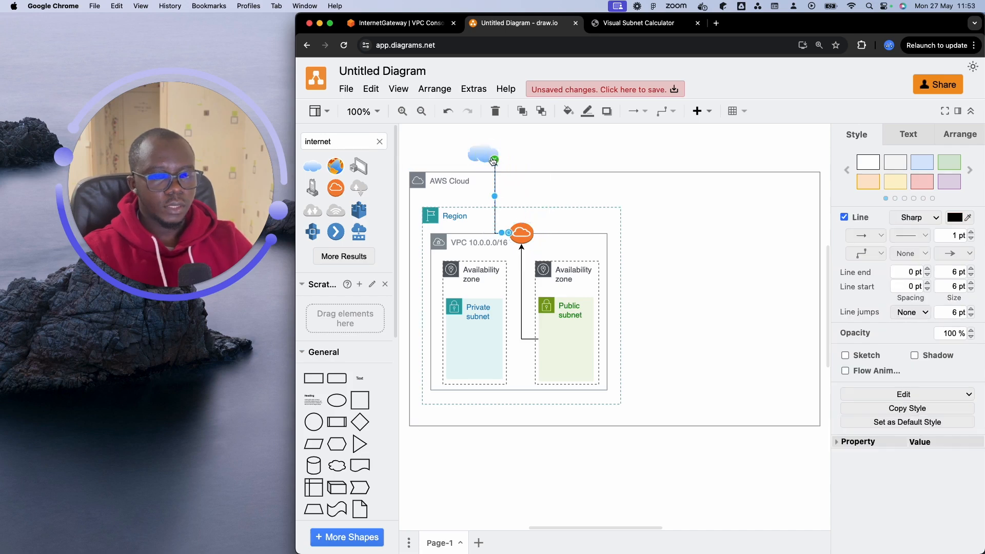
# - Switch to the AWS VPC console and add a route with destination 0.0.0.0/0 to the route table "vpc a pub rt"
pyautogui.click(414, 24)
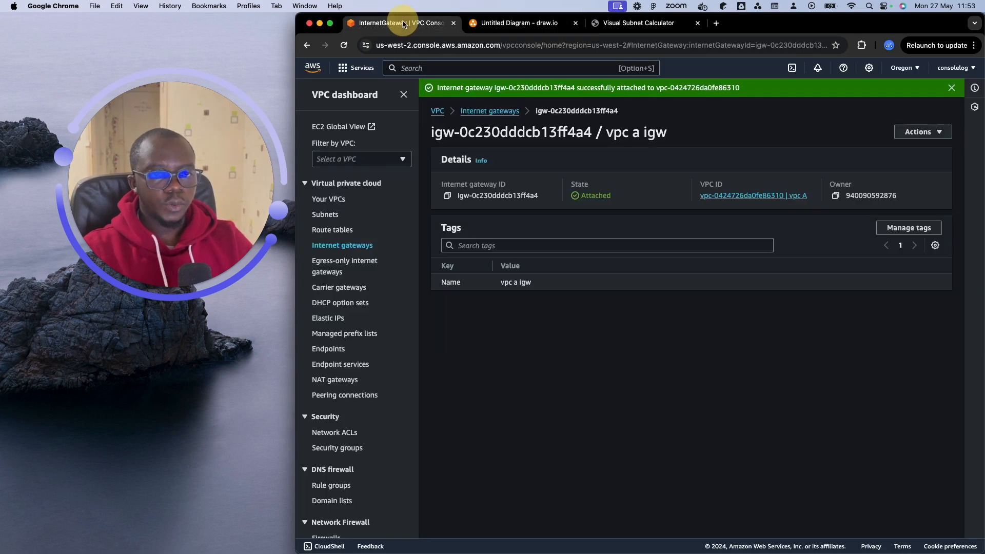
pyautogui.click(344, 233)
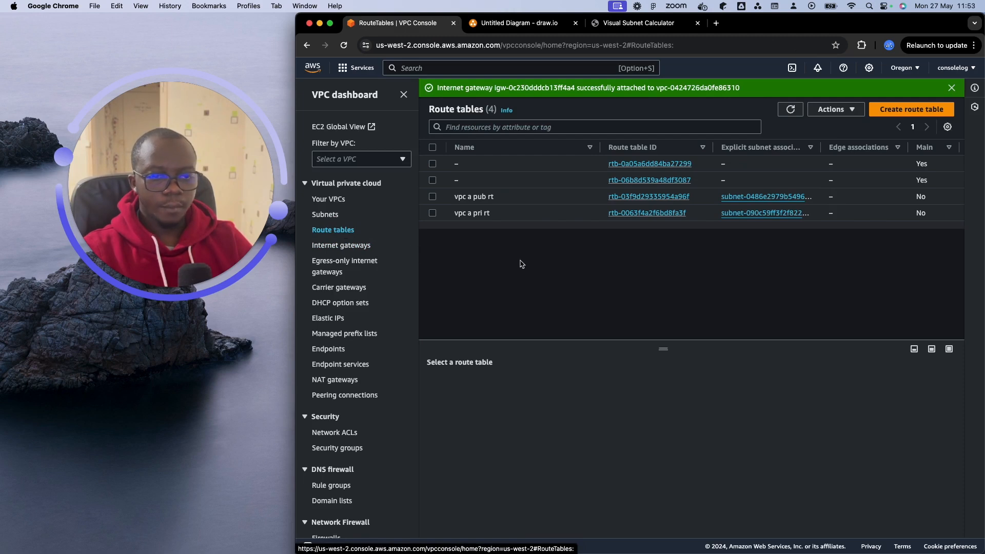
pyautogui.click(433, 197)
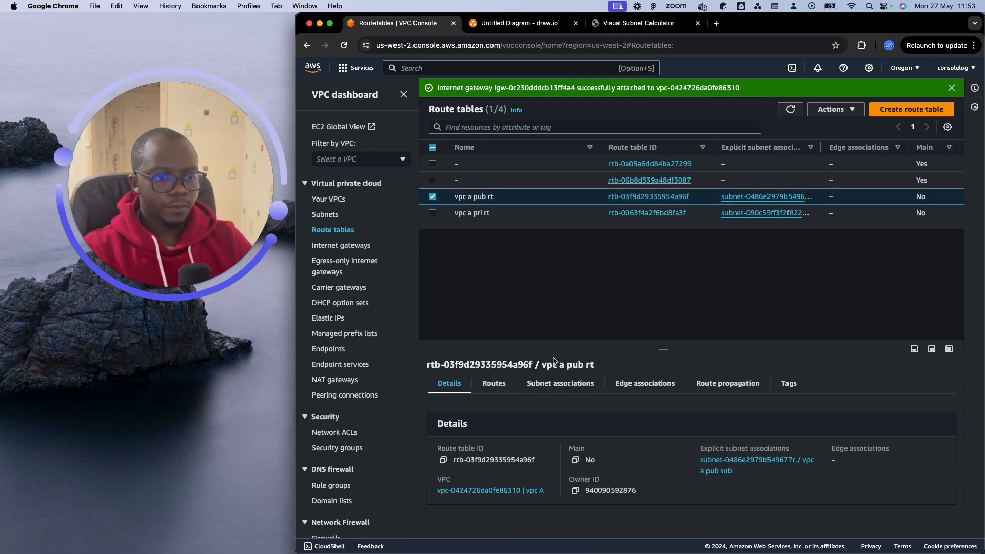
pyautogui.click(505, 388)
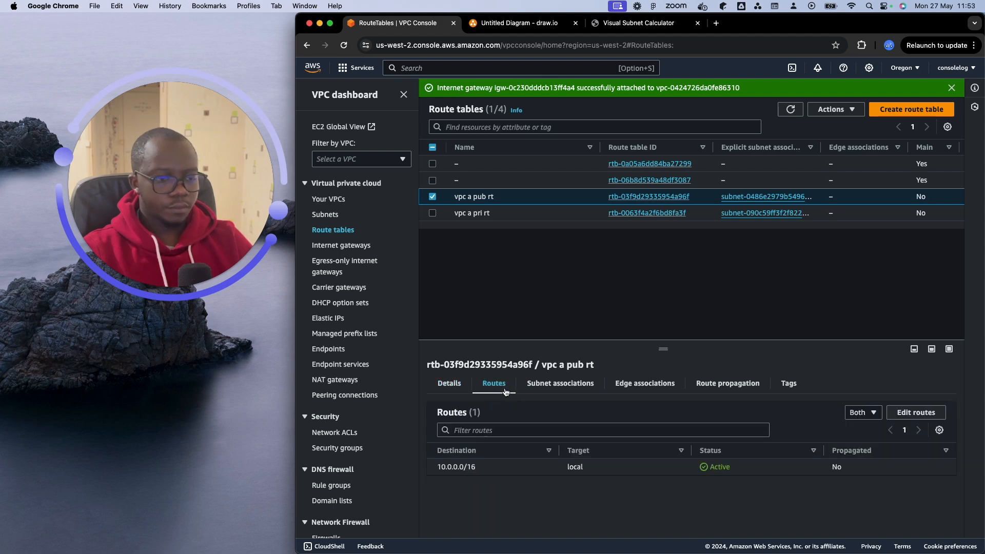
pyautogui.click(905, 417)
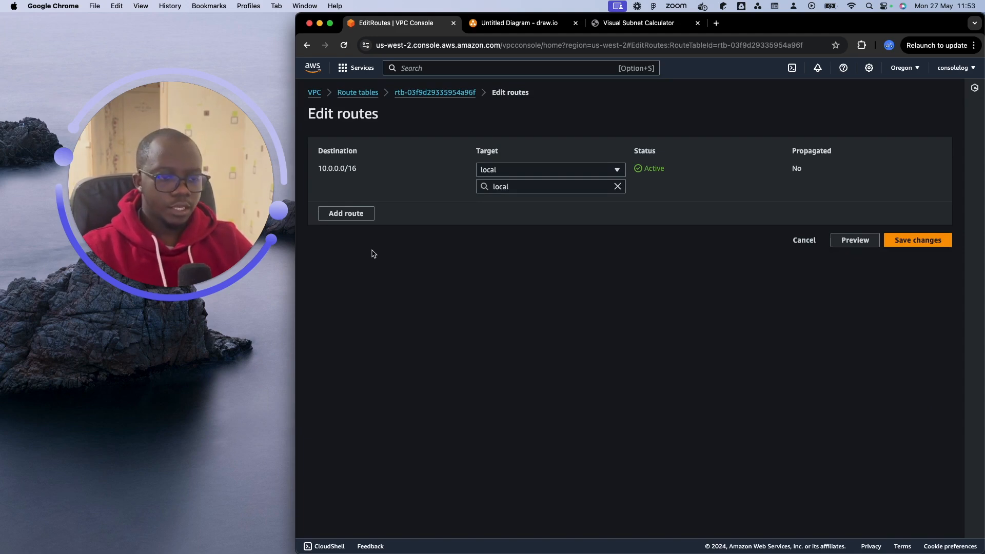
pyautogui.click(342, 213)
pyautogui.click(363, 208)
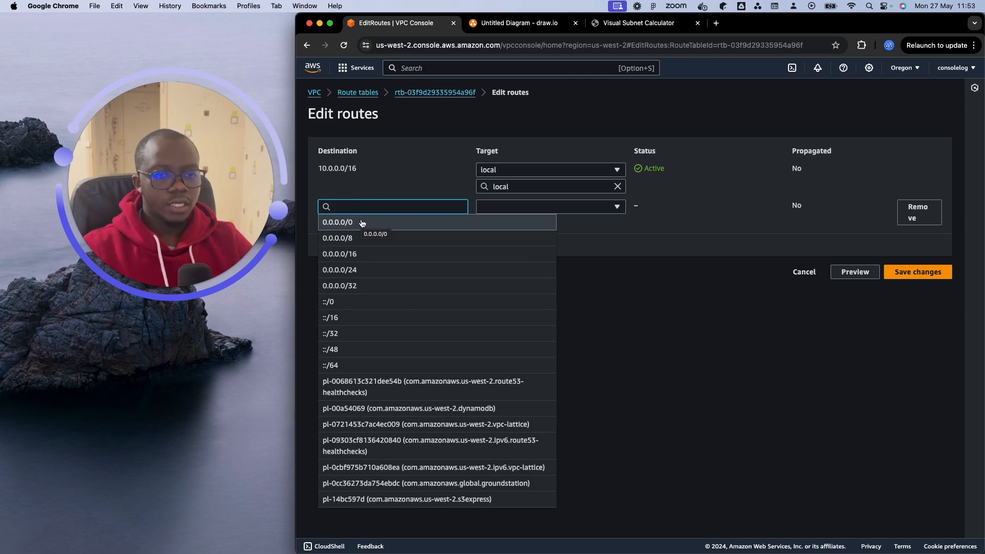
pyautogui.click(362, 224)
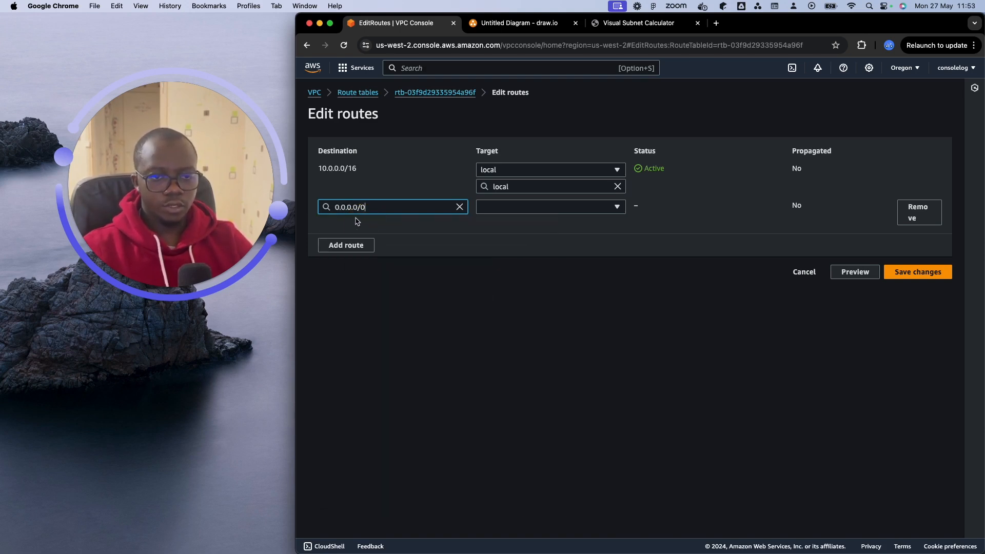
# - Set the 0.0.0.0/0 route's target to the internet gateway "vpc a igw" and save the route changes
pyautogui.click(510, 210)
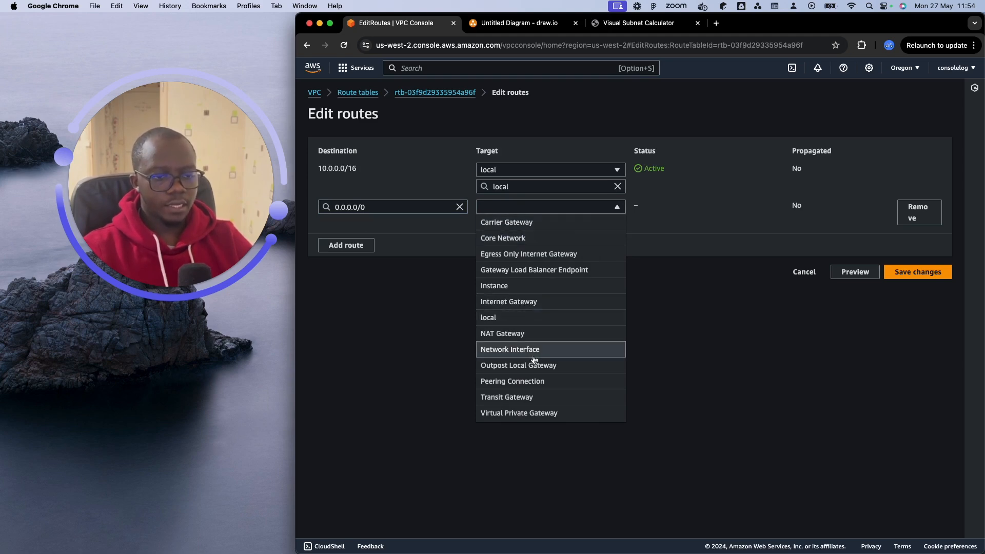
pyautogui.click(519, 301)
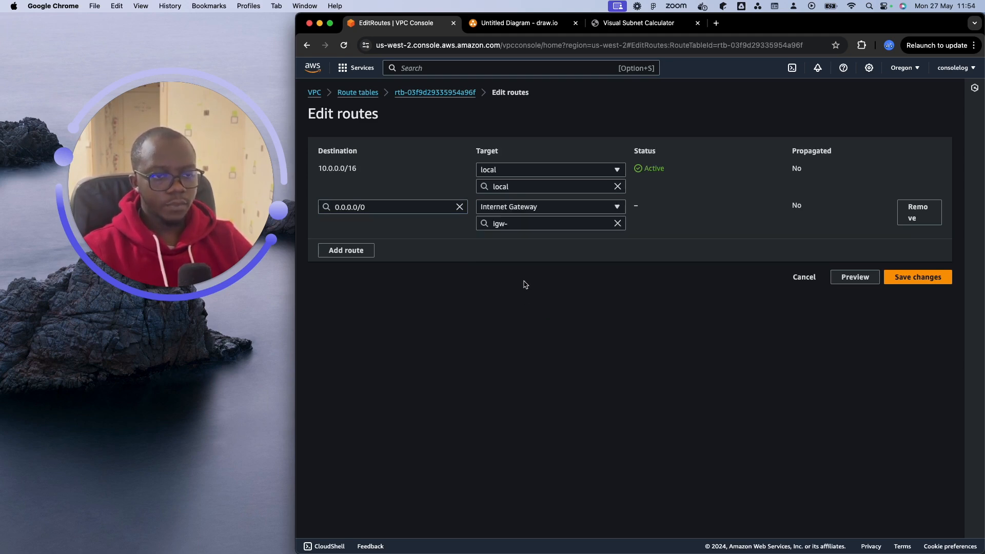
pyautogui.click(536, 228)
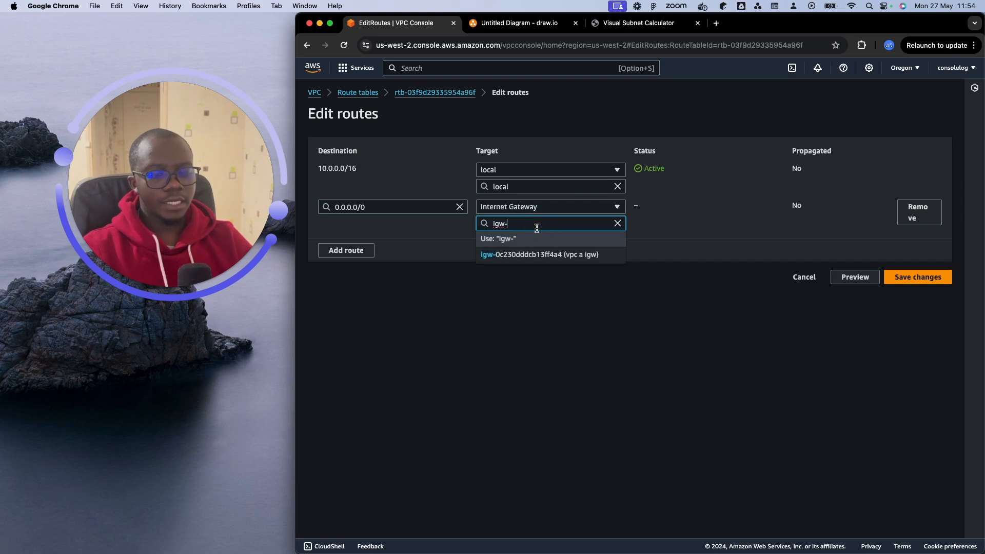
pyautogui.click(577, 255)
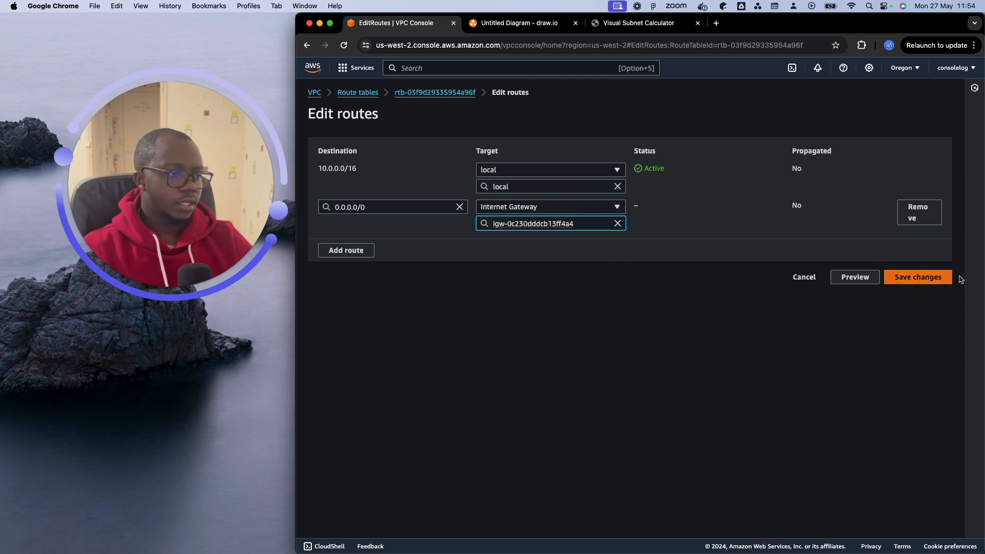
pyautogui.click(936, 278)
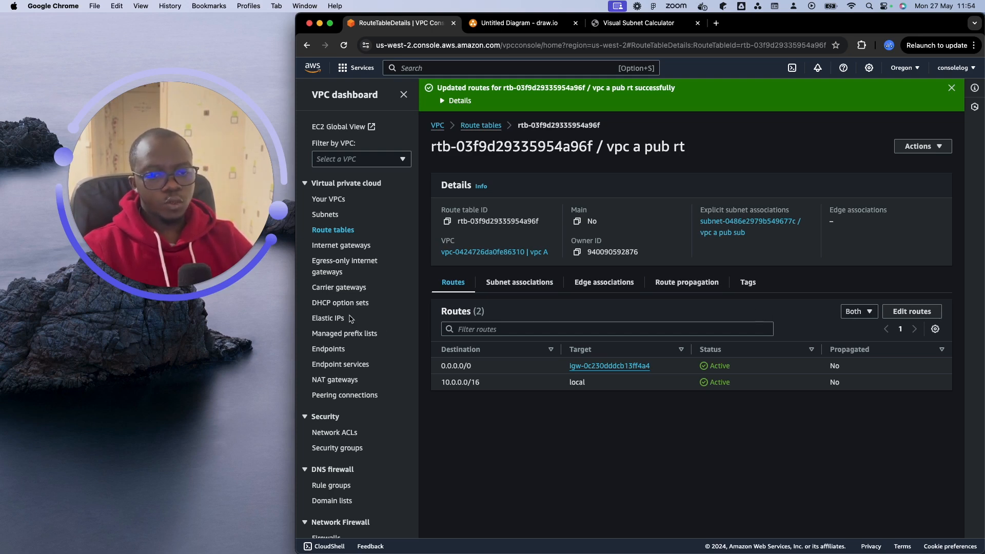
# - Start creating a NAT gateway and name it "vpc a ngw"
pyautogui.click(339, 380)
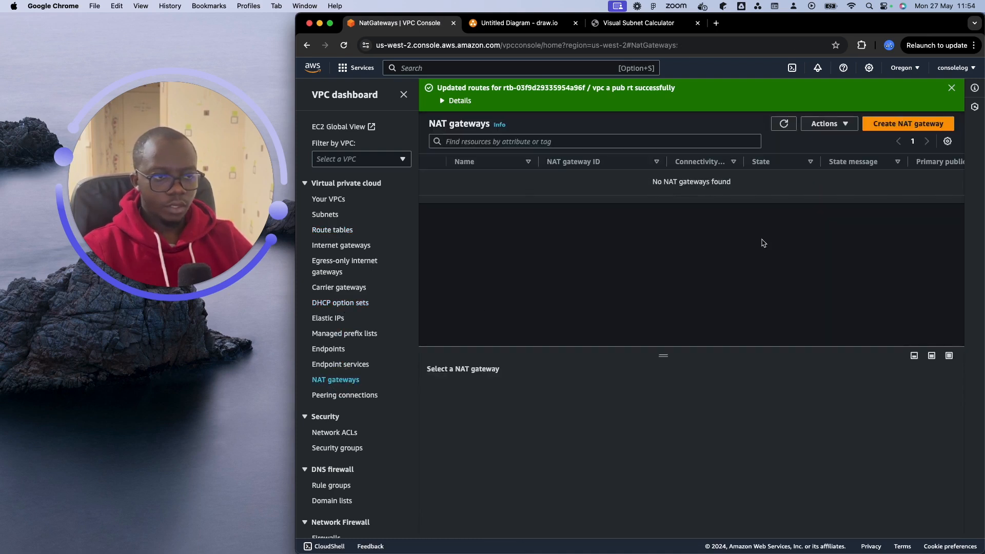
pyautogui.click(909, 124)
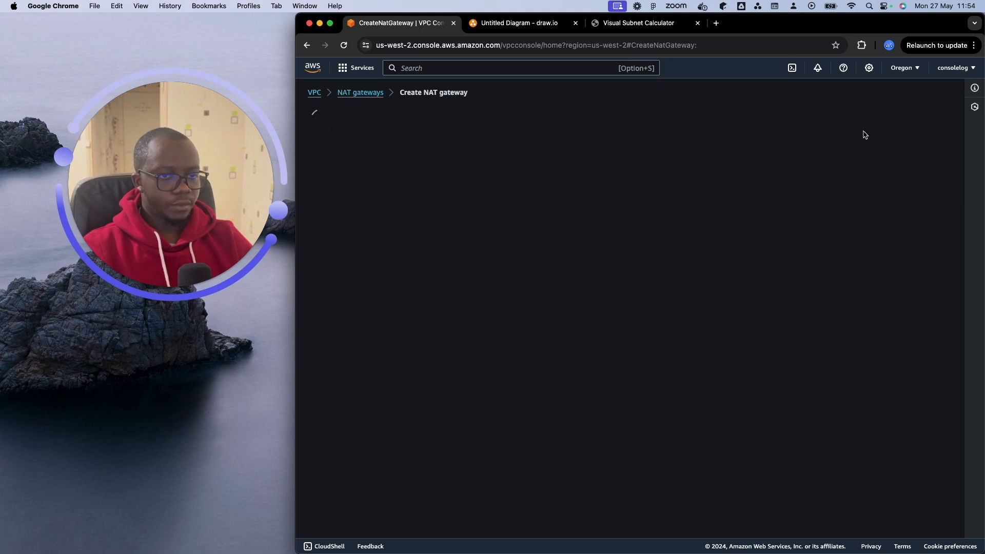
pyautogui.click(398, 213)
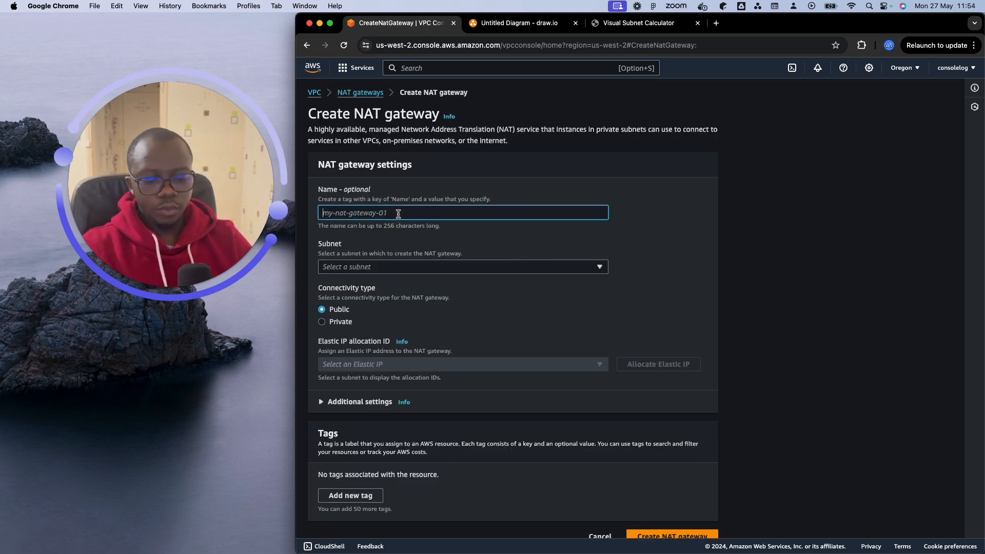
pyautogui.write('vpc a nat')
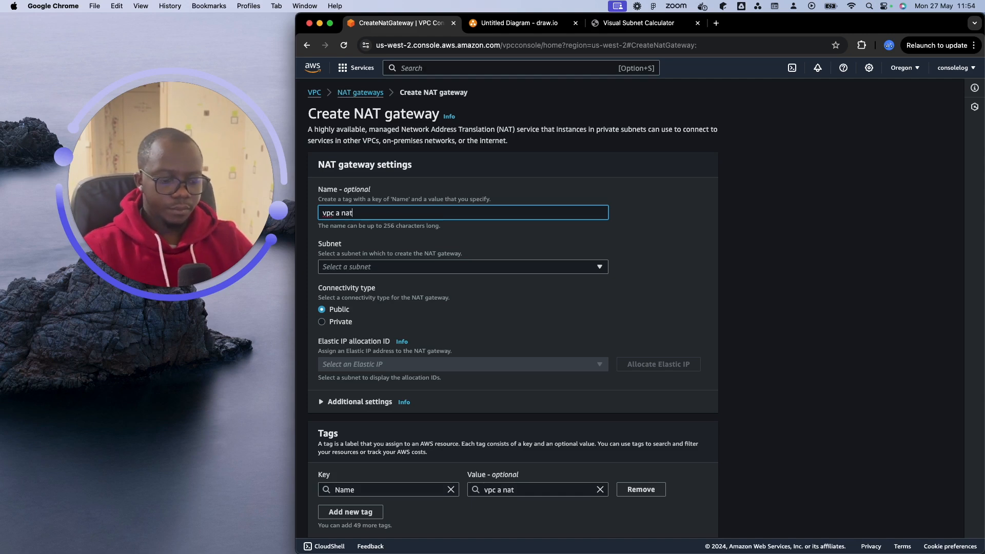
pyautogui.press('BackSpace')
pyautogui.press('BackSpace')
pyautogui.write('gq')
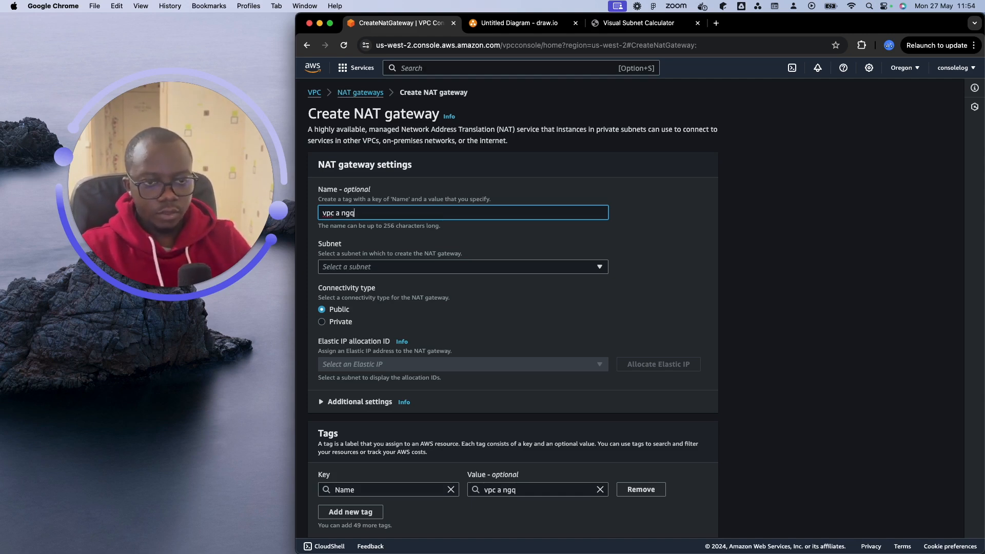
pyautogui.press('BackSpace')
pyautogui.write('w')
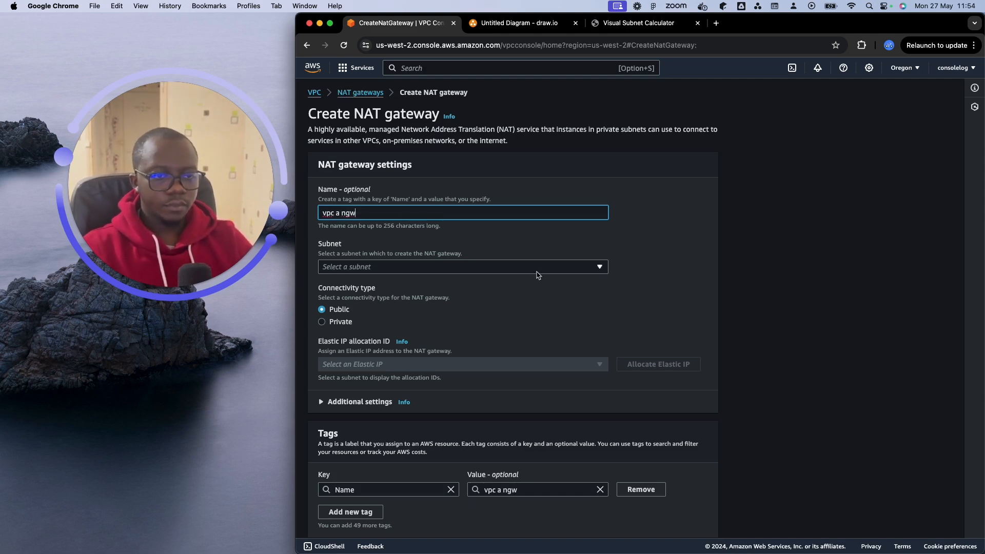
# - Set the NAT gateway's subnet to "vpc a pub sub"
pyautogui.click(537, 275)
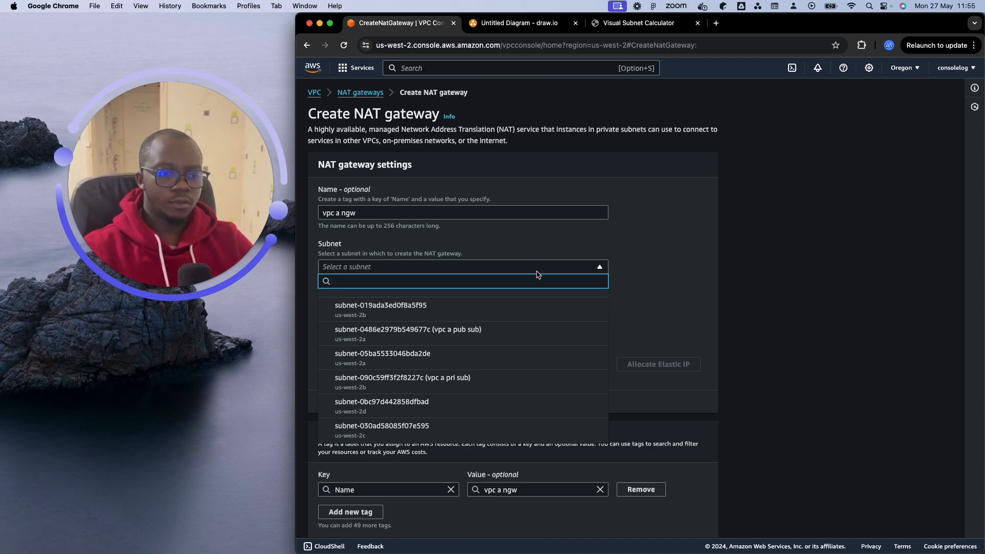
pyautogui.click(495, 335)
pyautogui.scroll(-1, 495, 334)
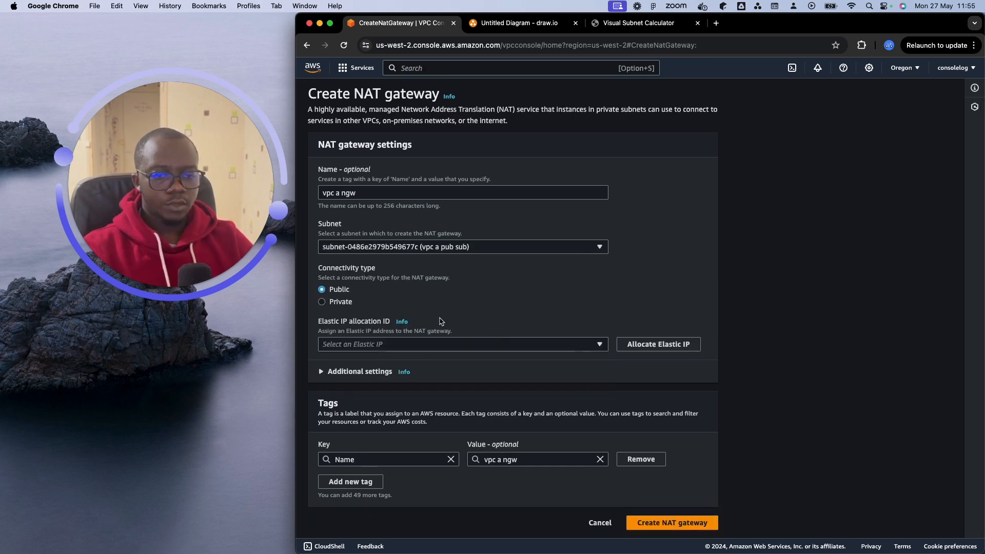
# - Allocate an Elastic IP for the NAT gateway and create the gateway
pyautogui.click(688, 522)
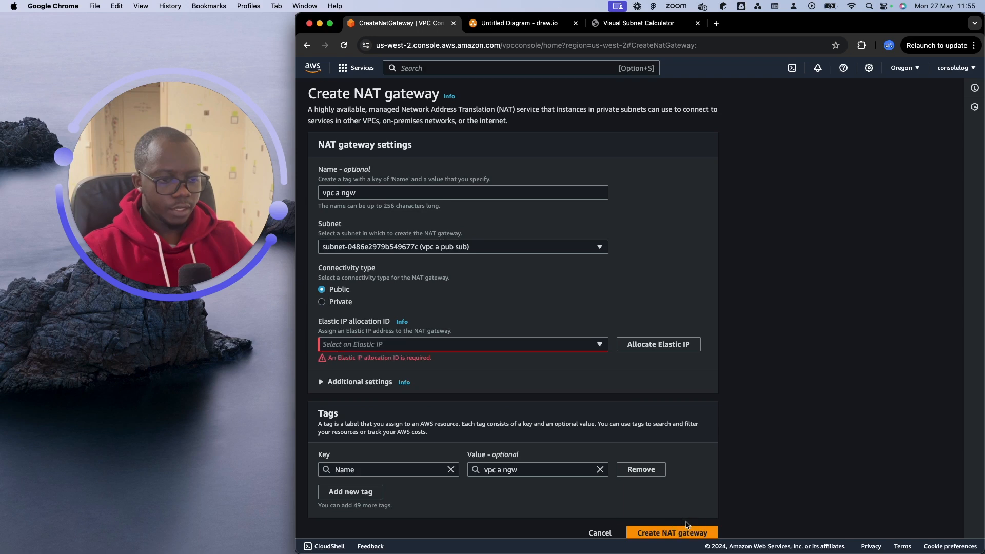
pyautogui.click(568, 346)
pyautogui.click(665, 366)
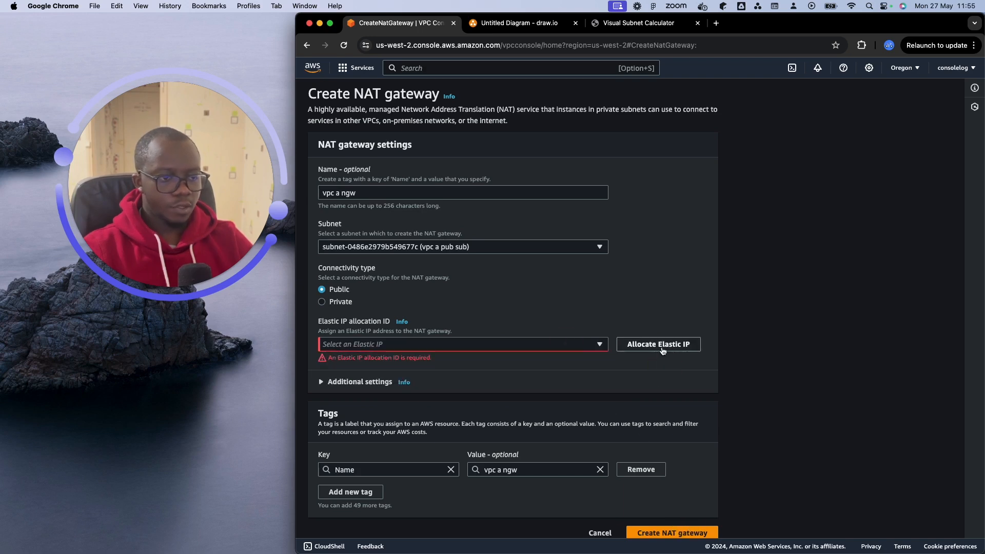
pyautogui.click(660, 346)
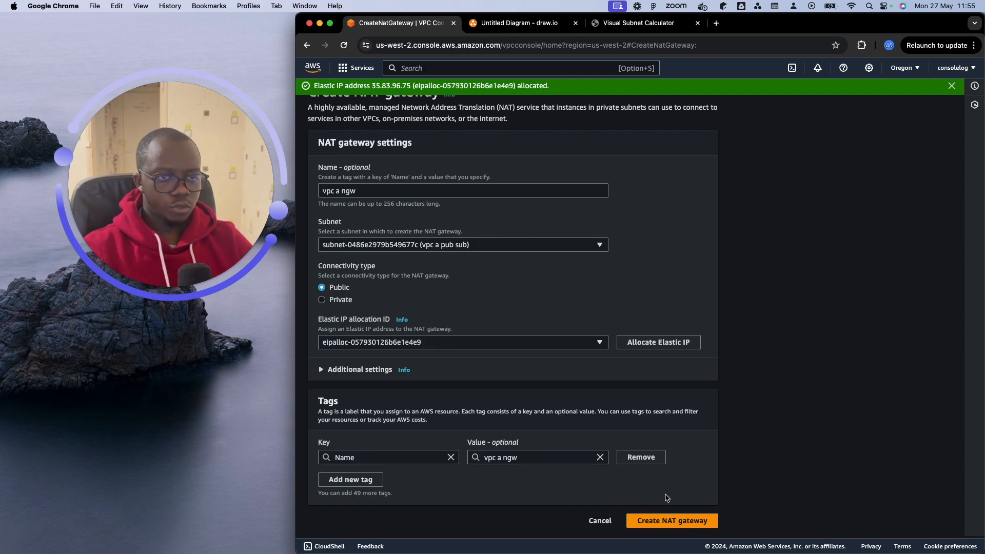
pyautogui.click(677, 524)
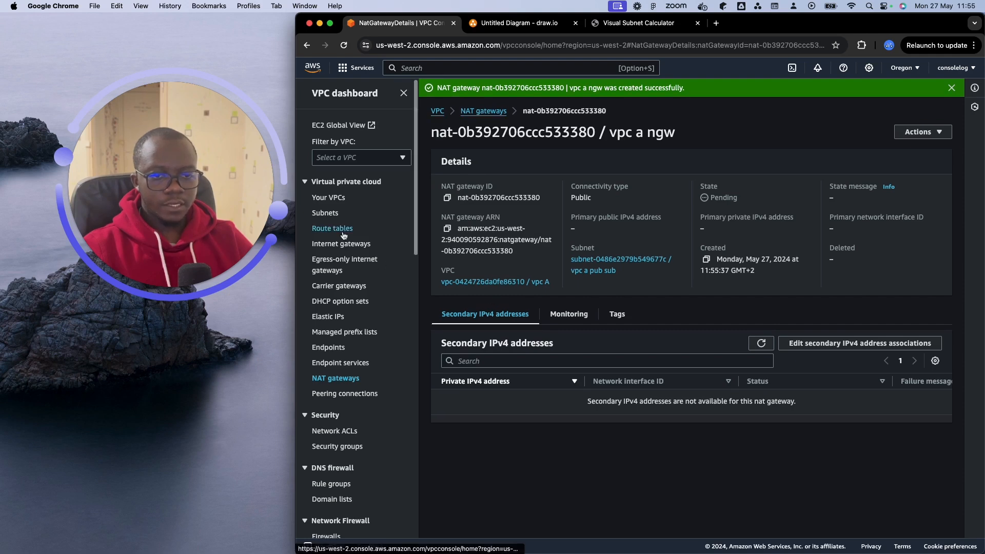
# - Add a route with destination 0.0.0.0/0 to the route table "vpc a pri rt"
pyautogui.scroll(-1, 344, 235)
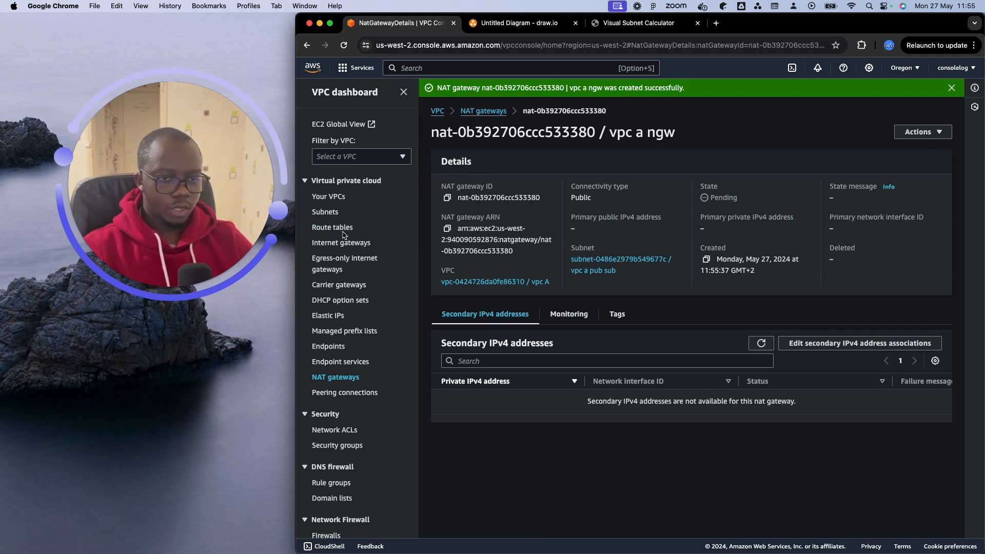
pyautogui.click(332, 228)
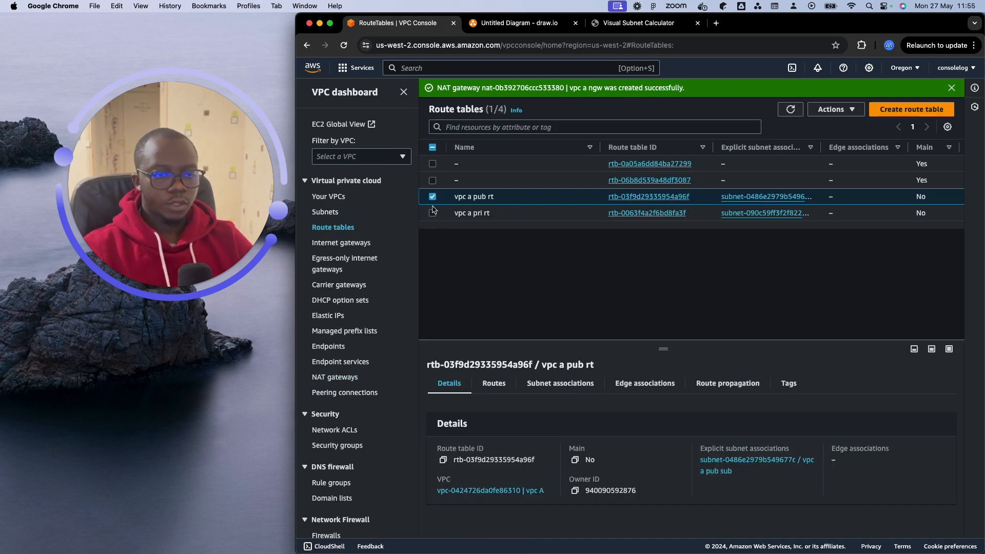
pyautogui.click(433, 197)
pyautogui.click(432, 213)
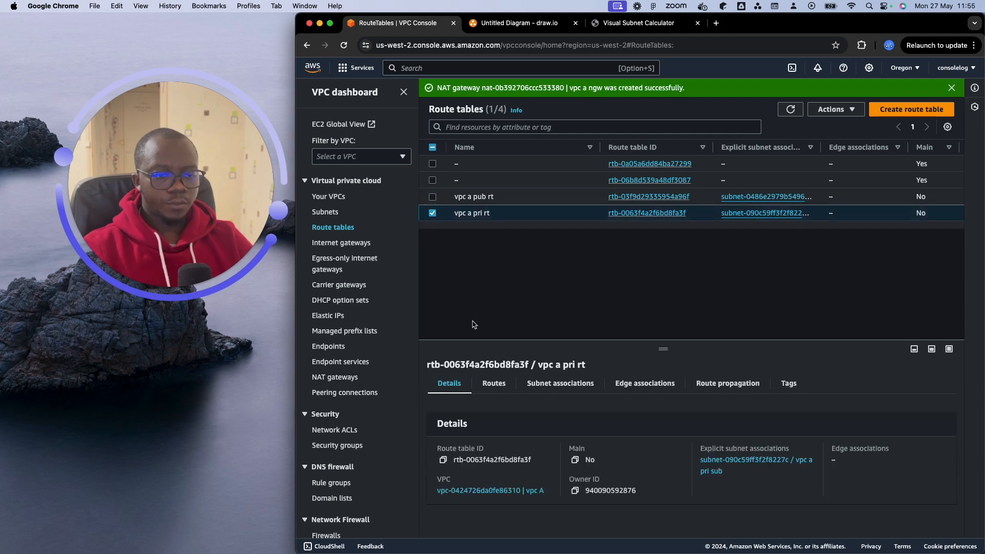
pyautogui.click(494, 385)
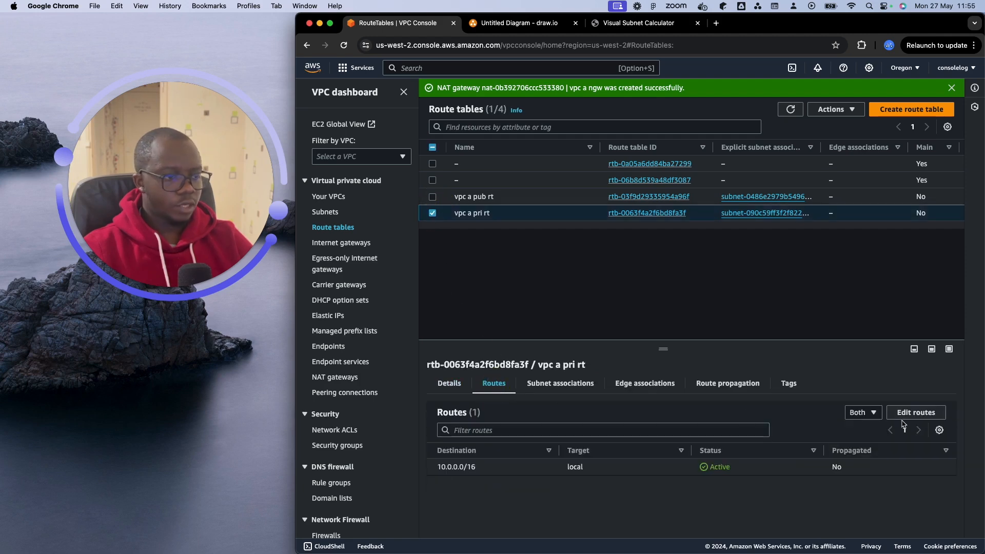
pyautogui.click(915, 414)
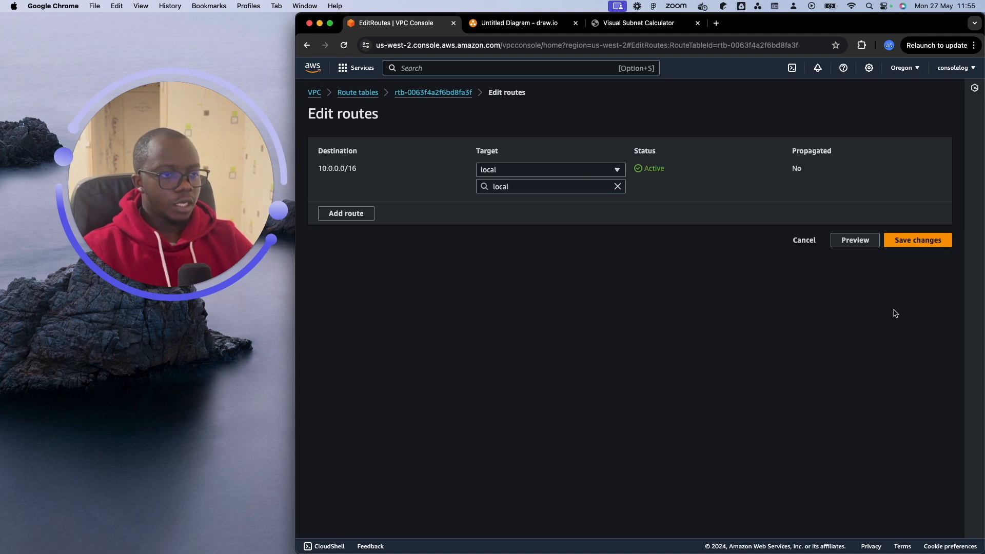
pyautogui.click(346, 213)
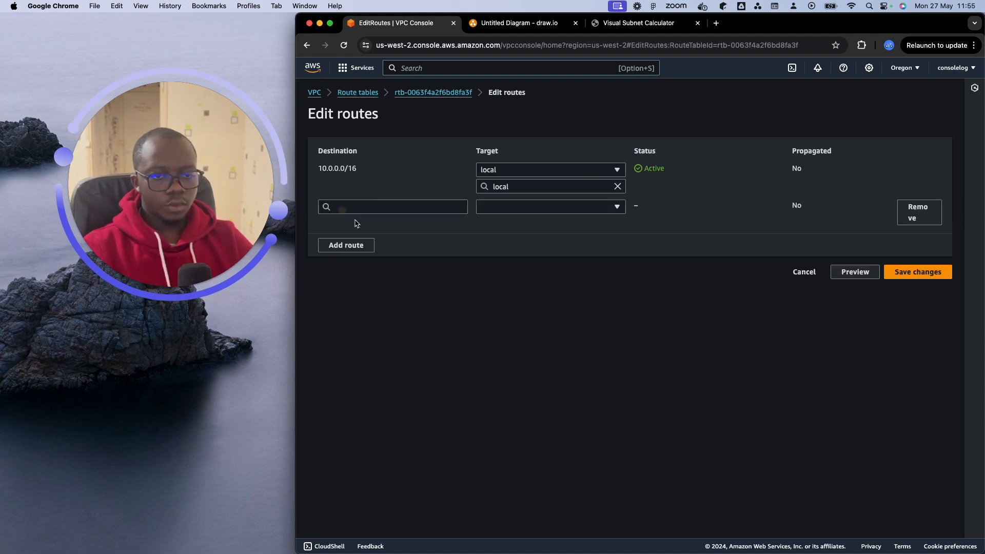
pyautogui.click(368, 207)
pyautogui.click(372, 223)
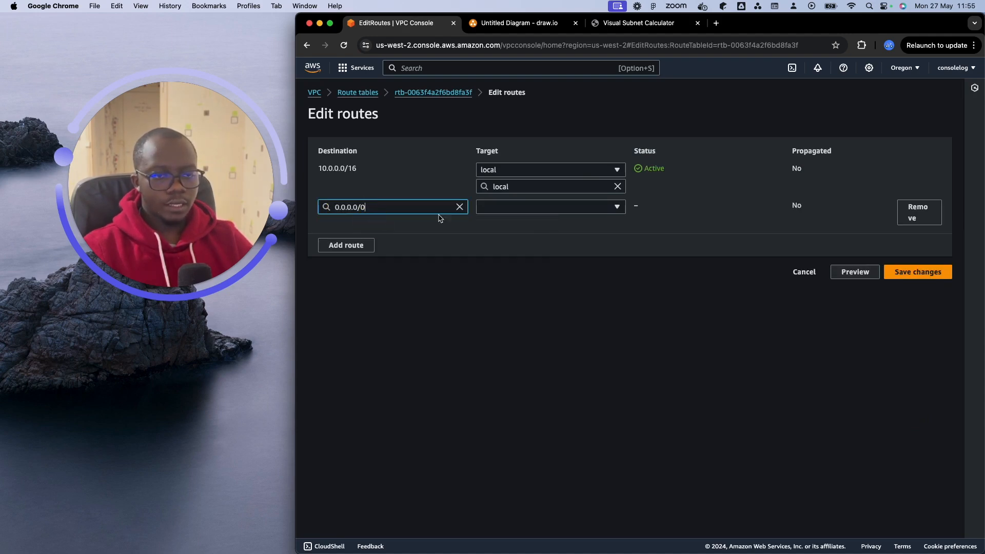
# - Set the 0.0.0.0/0 route's target to the NAT gateway "vpc a ngw" and save the route changes
pyautogui.click(503, 208)
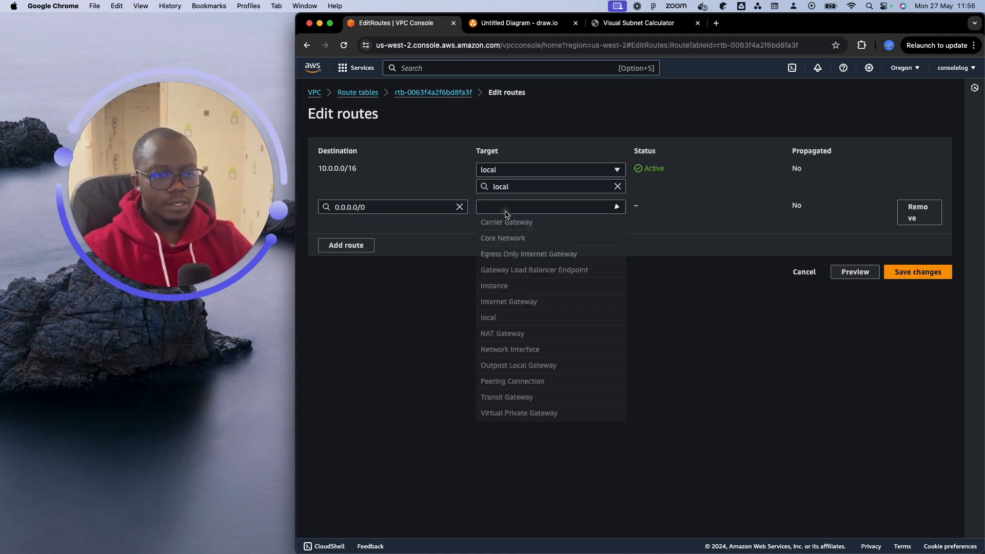
pyautogui.click(545, 332)
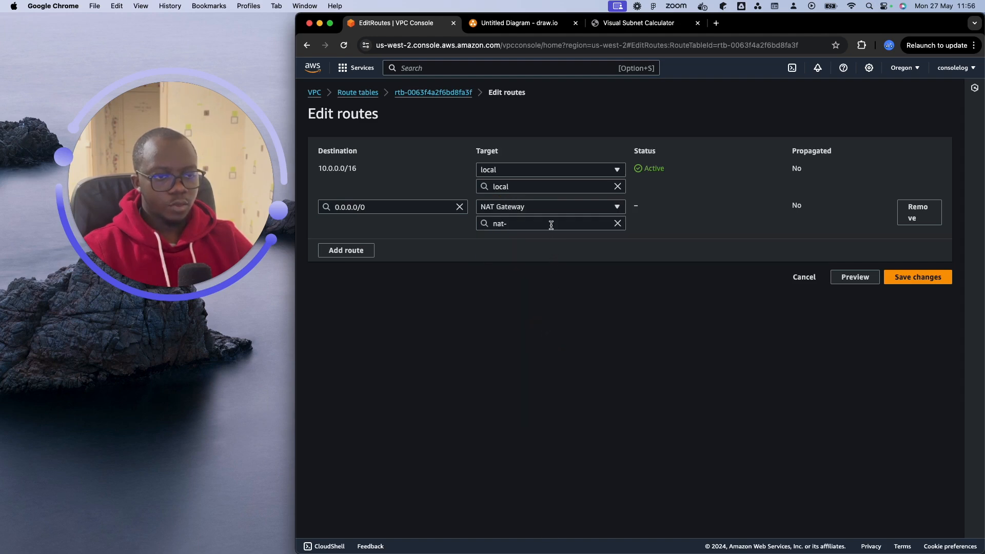
pyautogui.click(549, 223)
pyautogui.click(563, 253)
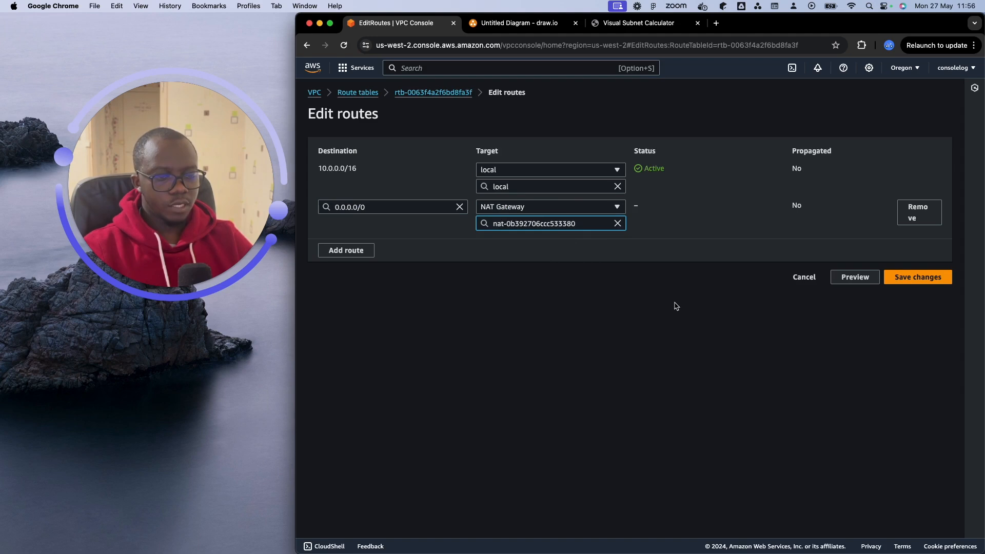
pyautogui.click(918, 277)
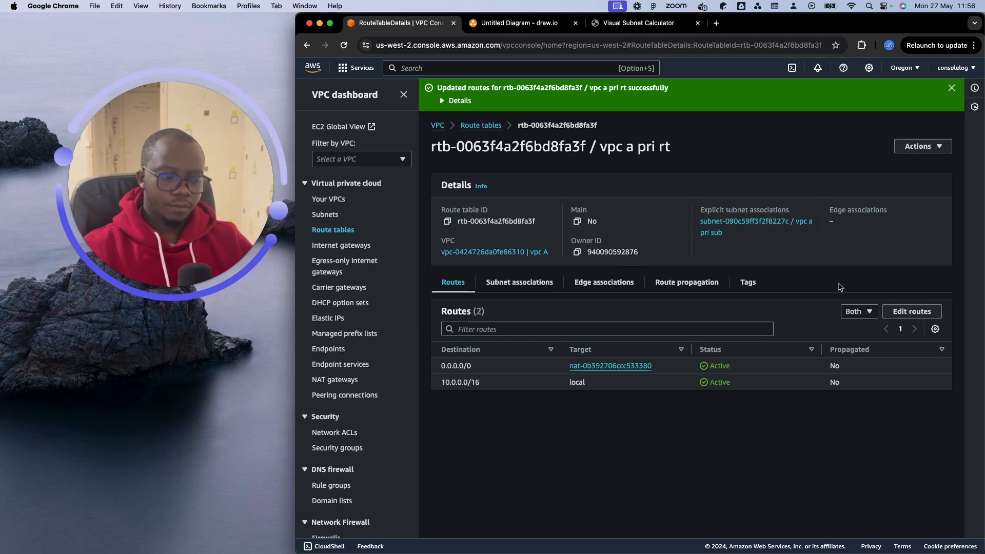
# - Switch to the draw.io diagram and select the VPC 10.0.0.0/16 box
pyautogui.click(534, 23)
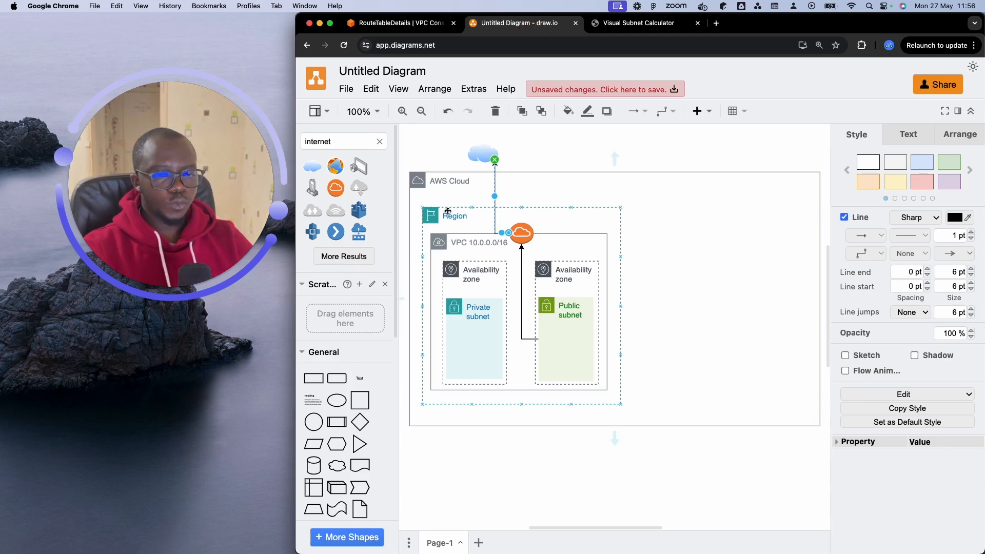
pyautogui.click(441, 239)
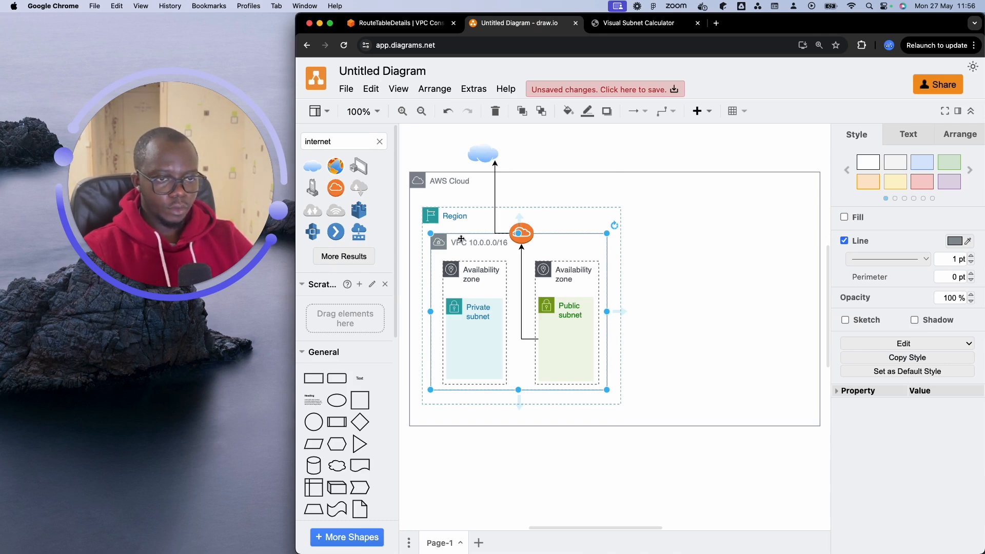
pyautogui.doubleClick(343, 144)
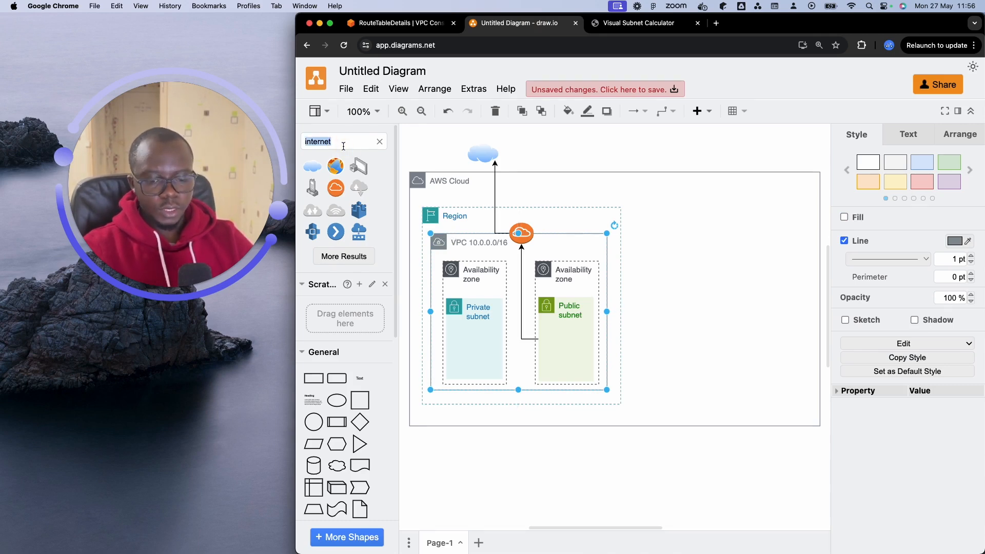
pyautogui.write('region')
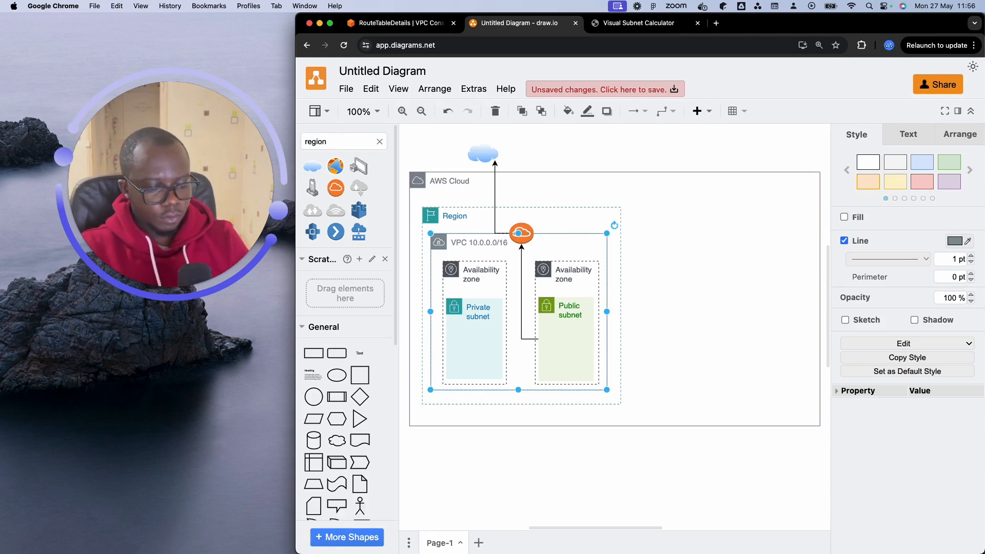
pyautogui.press('Return')
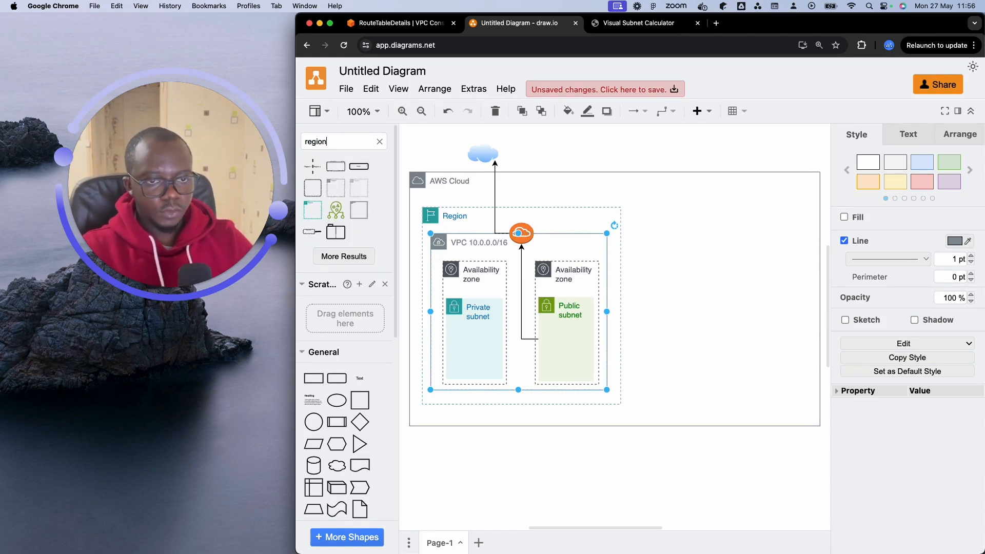
pyautogui.moveTo(312, 211); pyautogui.dragTo(646, 207)
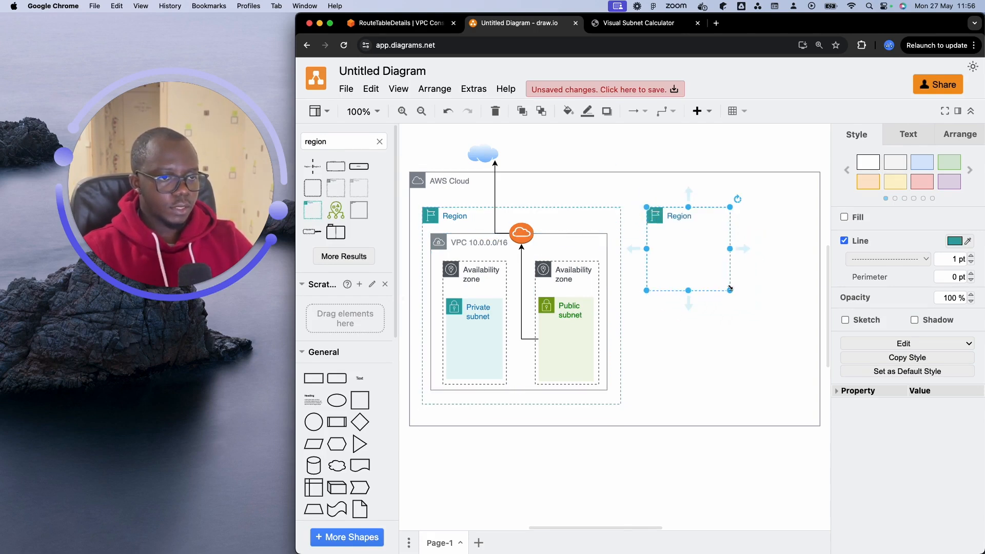
pyautogui.press('BackSpace')
# - Widen the existing Region box until it nearly reaches the right edge of the AWS Cloud box
pyautogui.click(600, 207)
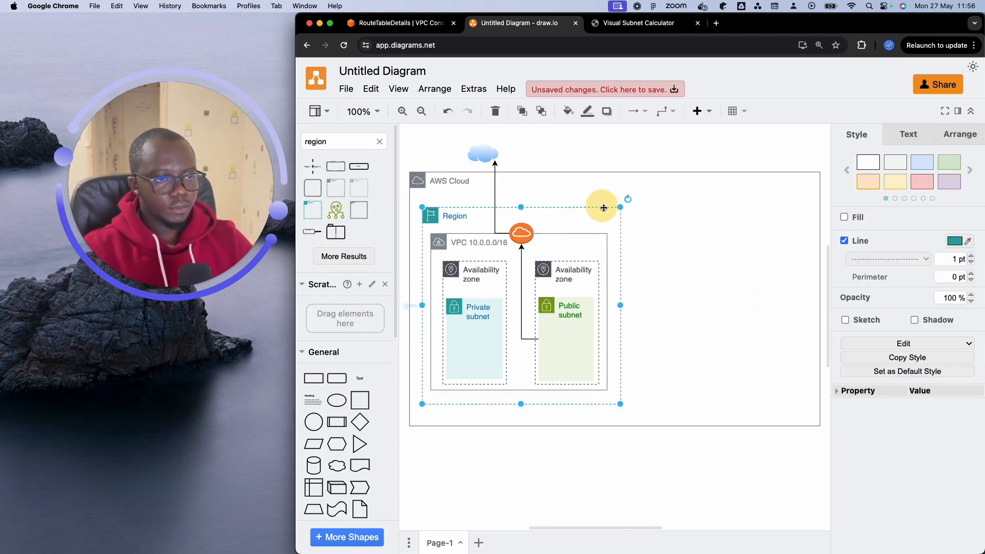
pyautogui.moveTo(621, 206); pyautogui.dragTo(813, 213)
pyautogui.click(665, 258)
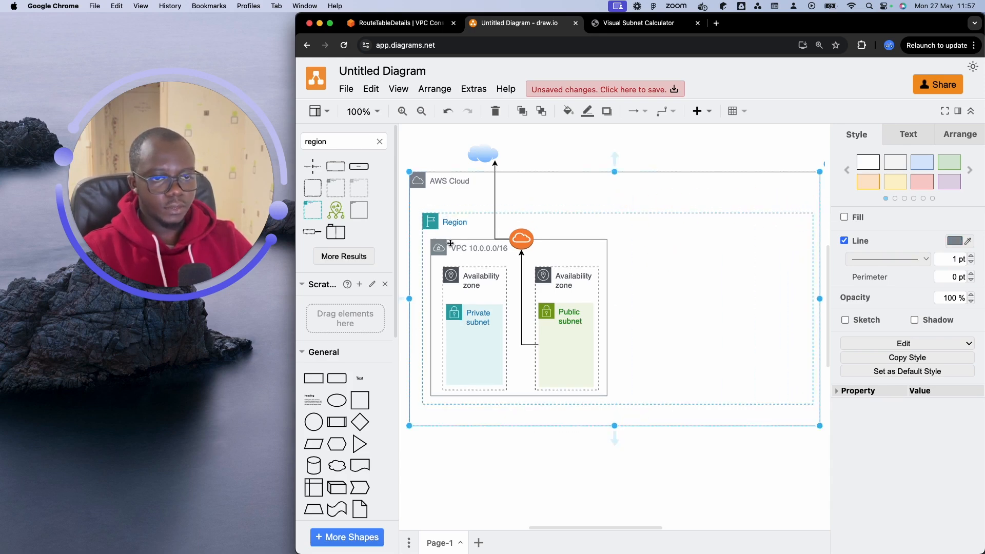
# - Find a VPC container with the search "vpc", place it beside the VPC 10.0.0.0/16 box, and enlarge it to fill the rest of the Region
pyautogui.click(347, 148)
pyautogui.doubleClick(348, 147)
pyautogui.write('vpc')
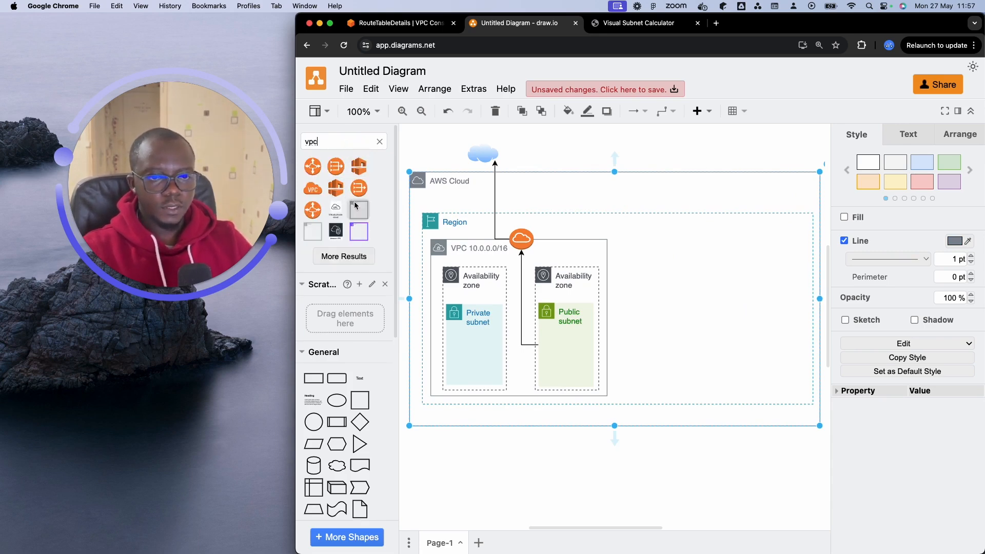
pyautogui.moveTo(359, 210); pyautogui.dragTo(622, 239)
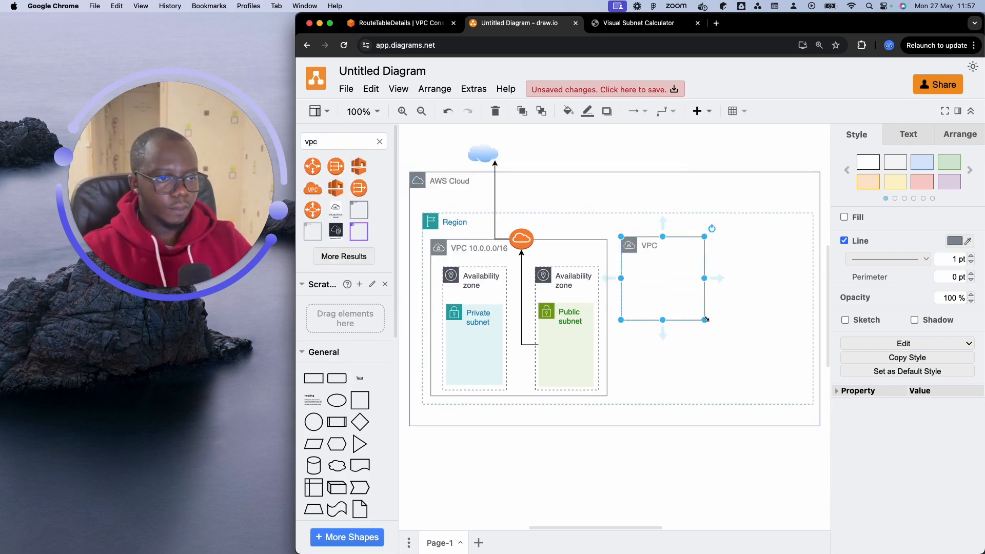
pyautogui.moveTo(705, 320); pyautogui.dragTo(810, 396)
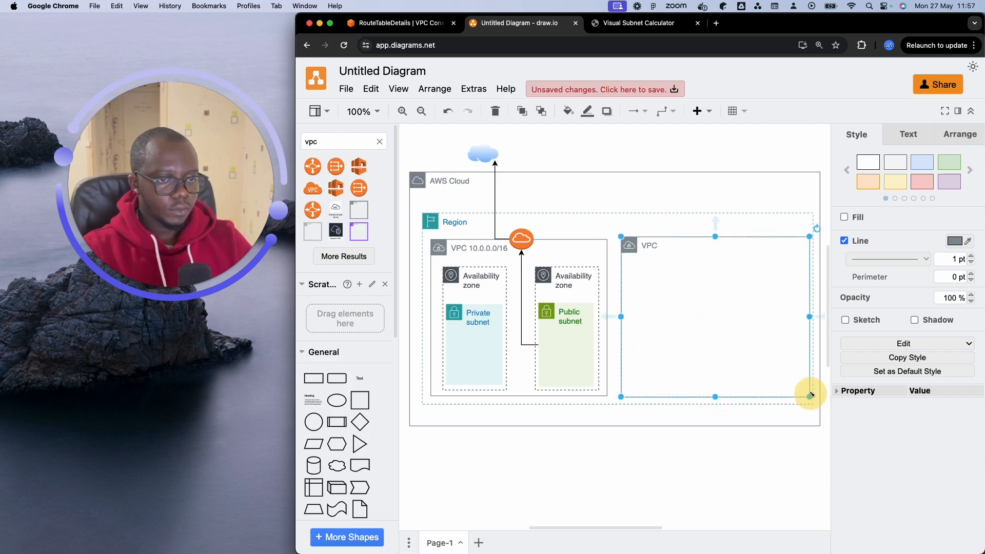
# - Find the blue dashed Availability Zone container with the search "zone" and place two tall copies side by side inside the new VPC
pyautogui.click(331, 142)
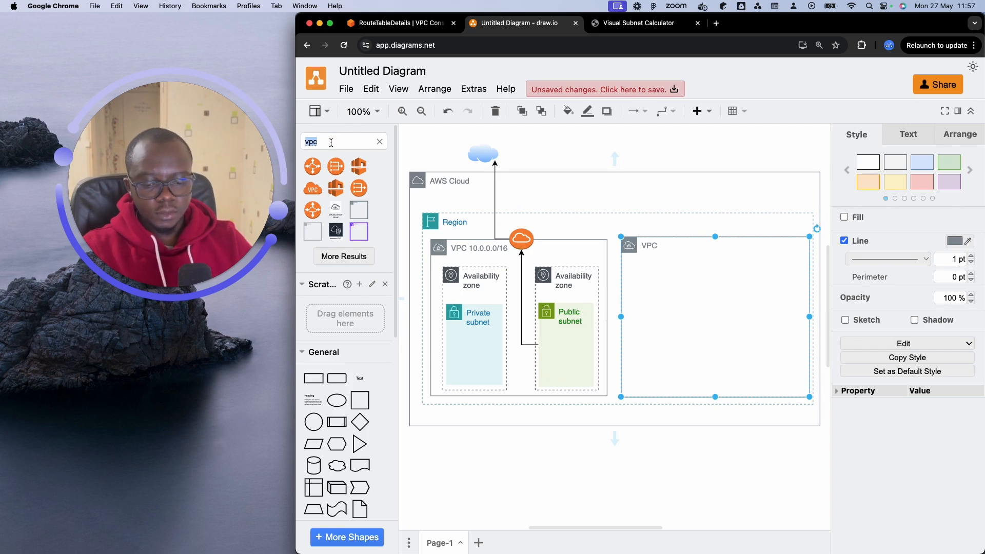
pyautogui.write('zone')
pyautogui.press('Return')
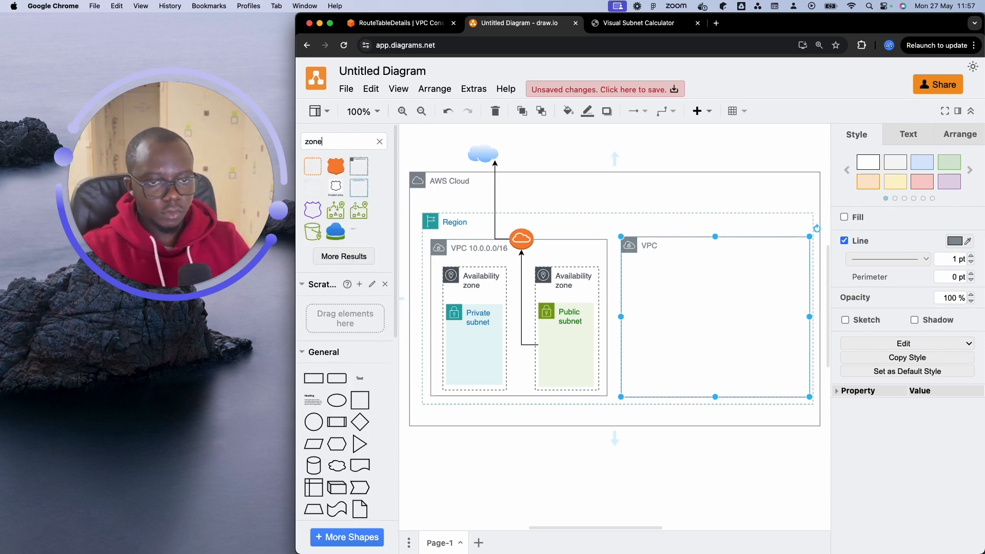
pyautogui.moveTo(358, 190)
pyautogui.moveTo(358, 190); pyautogui.dragTo(662, 269)
pyautogui.moveTo(713, 346)
pyautogui.mouseDown()
pyautogui.moveTo(677, 391)
pyautogui.moveTo(701, 391)
pyautogui.mouseUp()
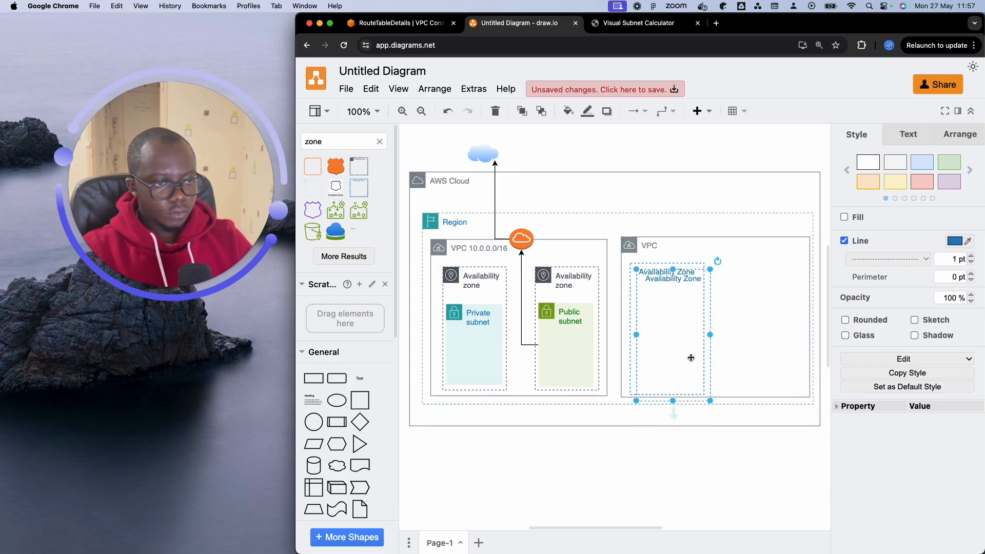
pyautogui.moveTo(690, 356); pyautogui.dragTo(785, 350)
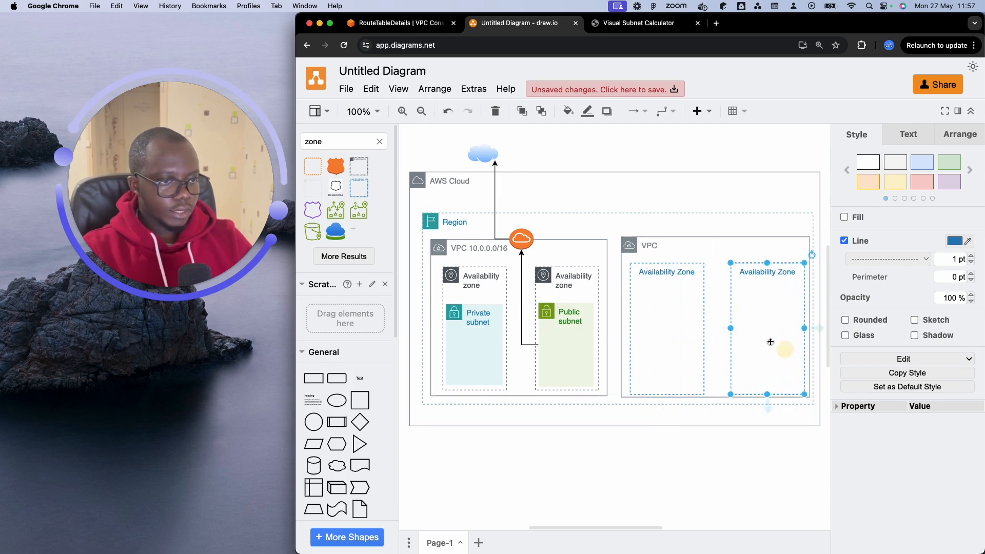
# - Copy the private subnet into the new VPC's first Availability Zone and the public subnet into its second
pyautogui.moveTo(333, 193)
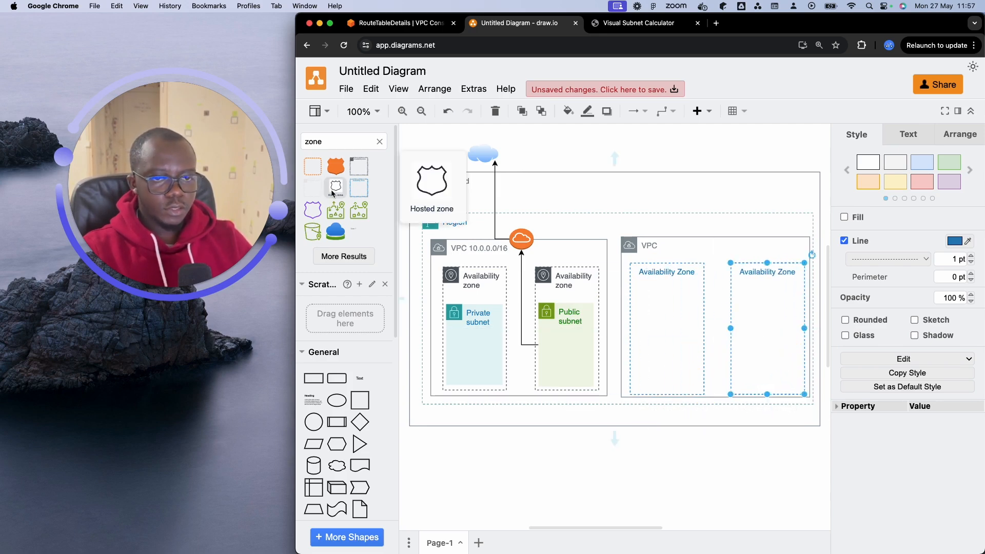
pyautogui.click(454, 298)
pyautogui.moveTo(454, 298); pyautogui.dragTo(645, 312)
pyautogui.click(548, 311)
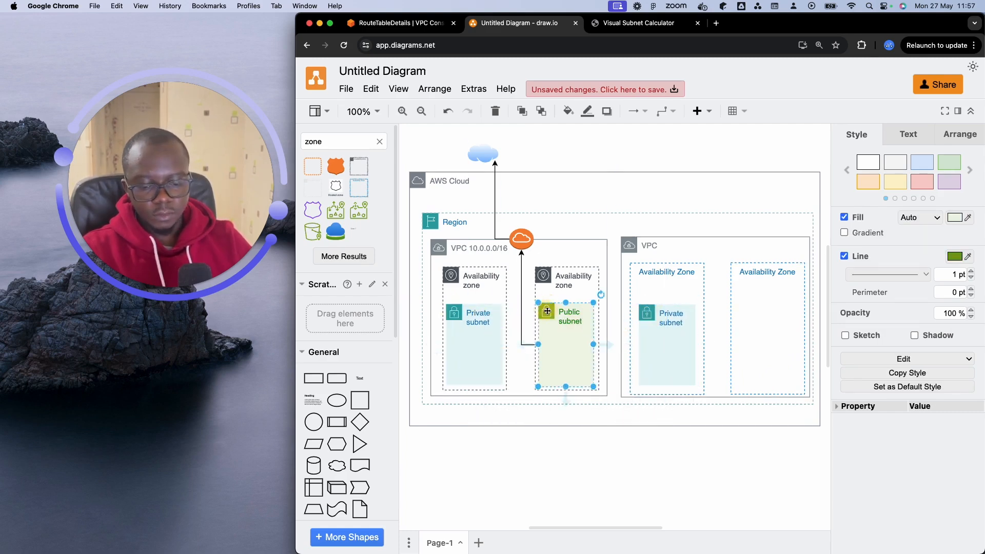
pyautogui.moveTo(548, 311); pyautogui.dragTo(759, 313)
pyautogui.click(667, 398)
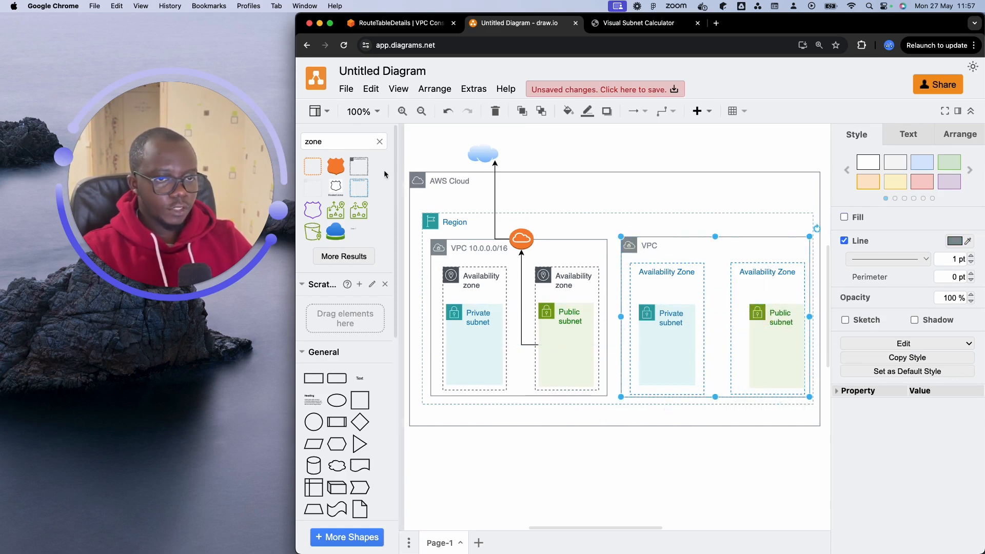
# - Find the purple VPC peering icon with the search "peering" and place it between the two VPC boxes
pyautogui.doubleClick(345, 140)
pyautogui.write('pe')
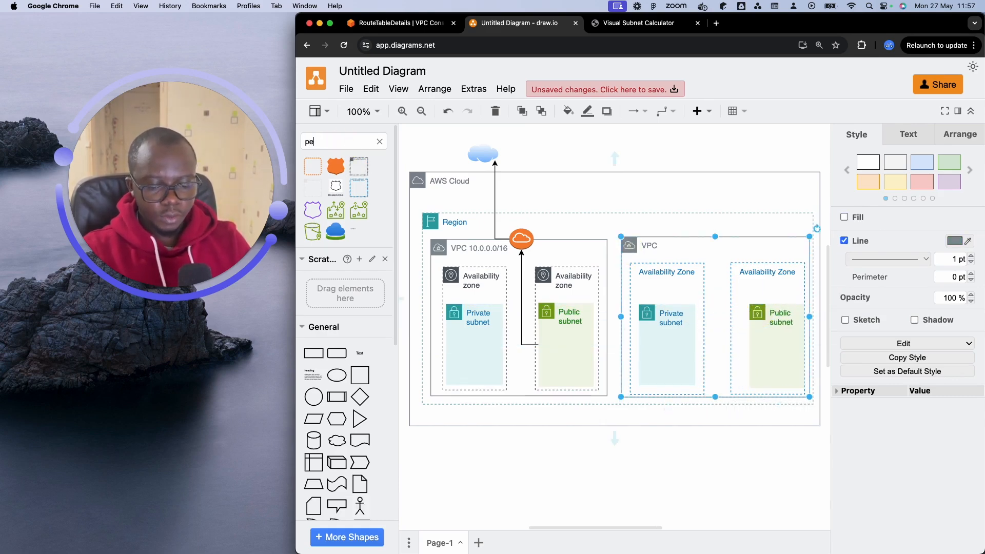
pyautogui.write('ering')
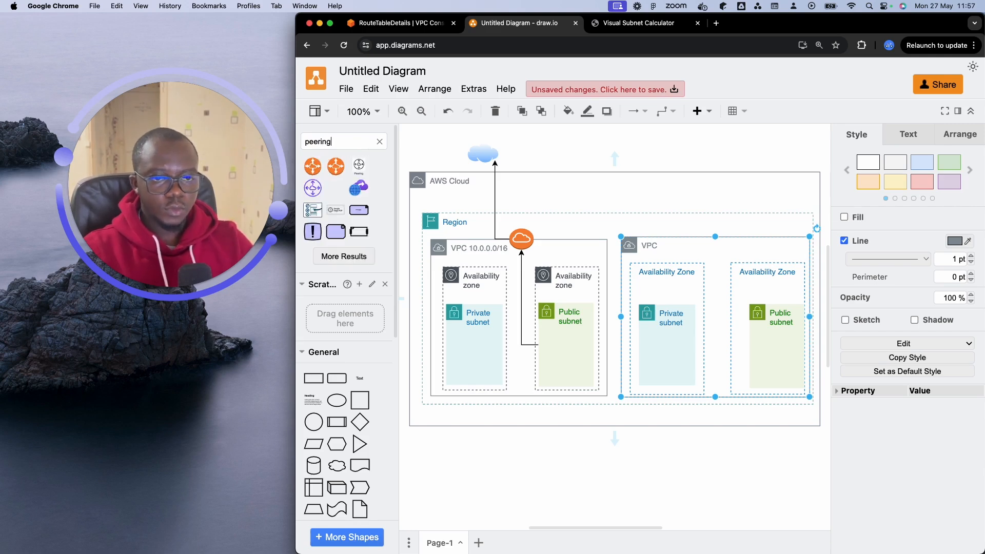
pyautogui.moveTo(313, 187); pyautogui.dragTo(602, 303)
pyautogui.moveTo(656, 341); pyautogui.dragTo(618, 329)
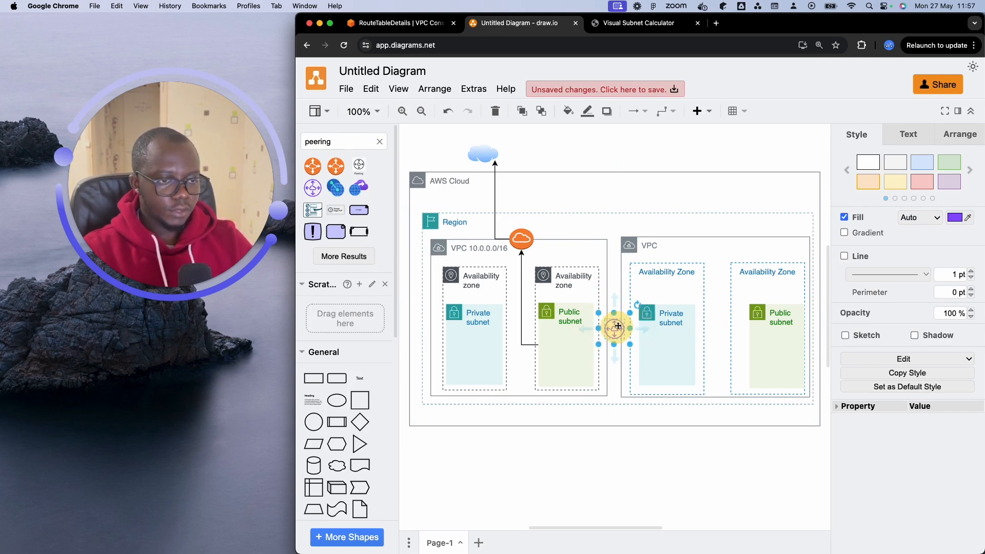
pyautogui.click(591, 159)
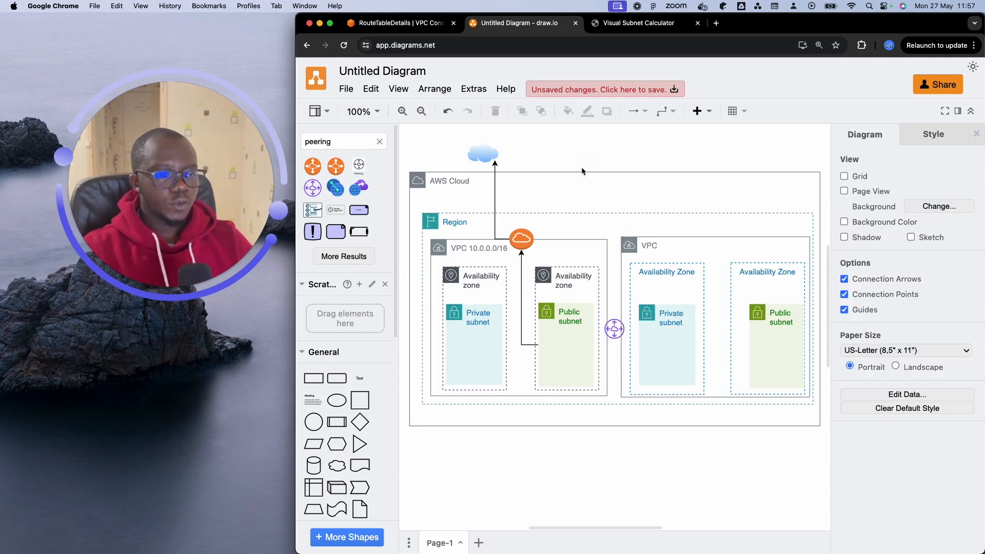
# - Recalculate the subnets in the Visual Subnet Calculator for network address 20.0.0.0 and select that address
pyautogui.click(628, 22)
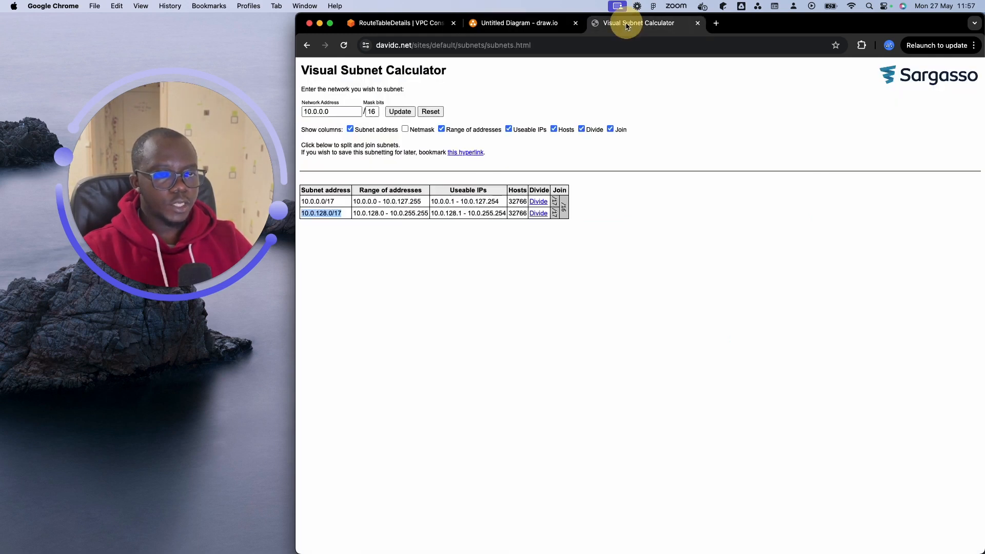
pyautogui.click(307, 111)
pyautogui.press('BackSpace')
pyautogui.write('2')
pyautogui.press('Return')
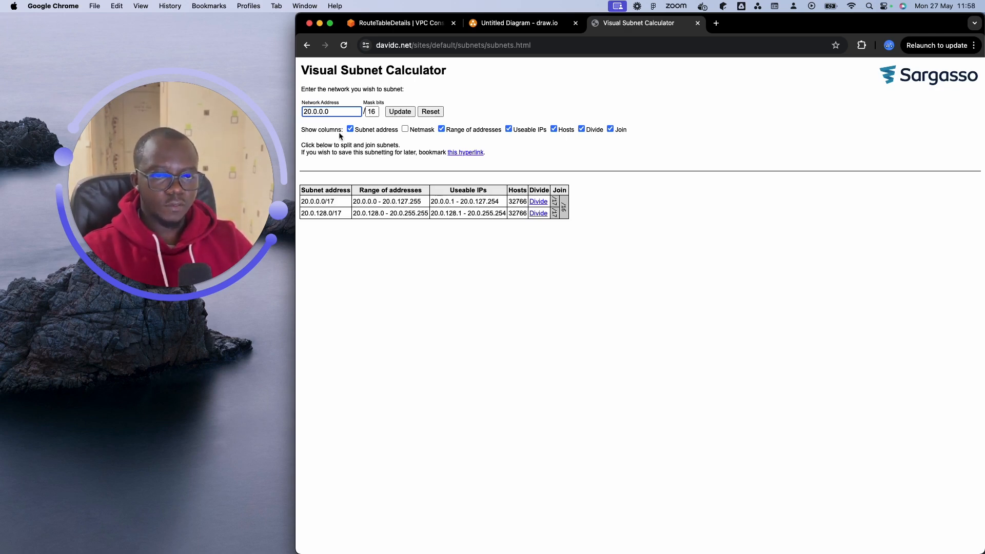
pyautogui.moveTo(335, 112); pyautogui.dragTo(285, 114)
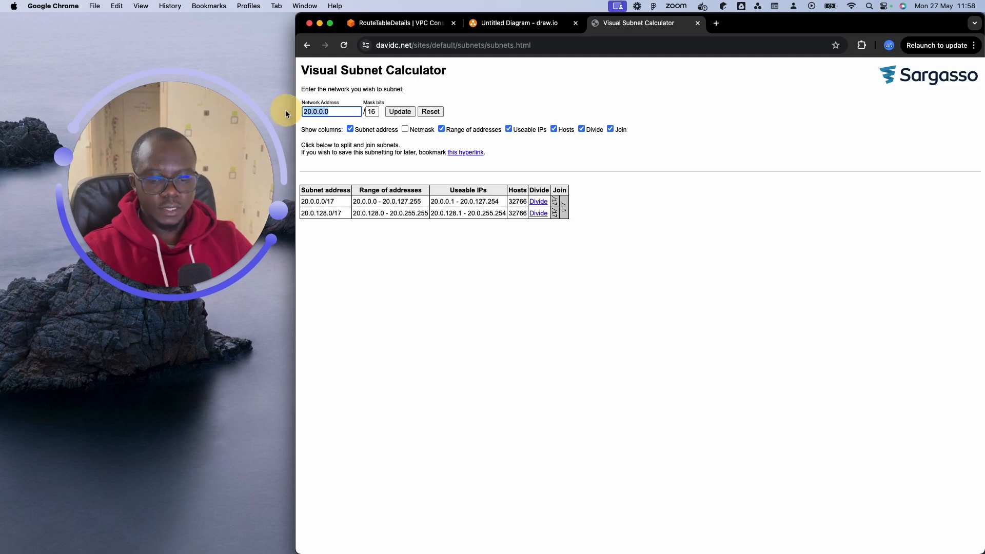
# - Create a VPC in the AWS console named "vpc b" with the IPv4 CIDR 20.0.0.0/16
pyautogui.click(393, 22)
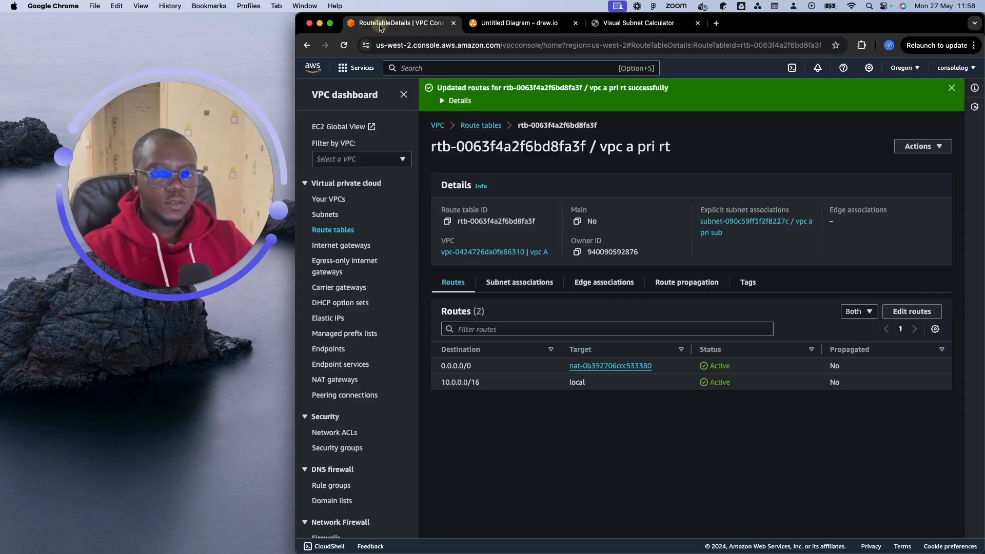
pyautogui.click(328, 199)
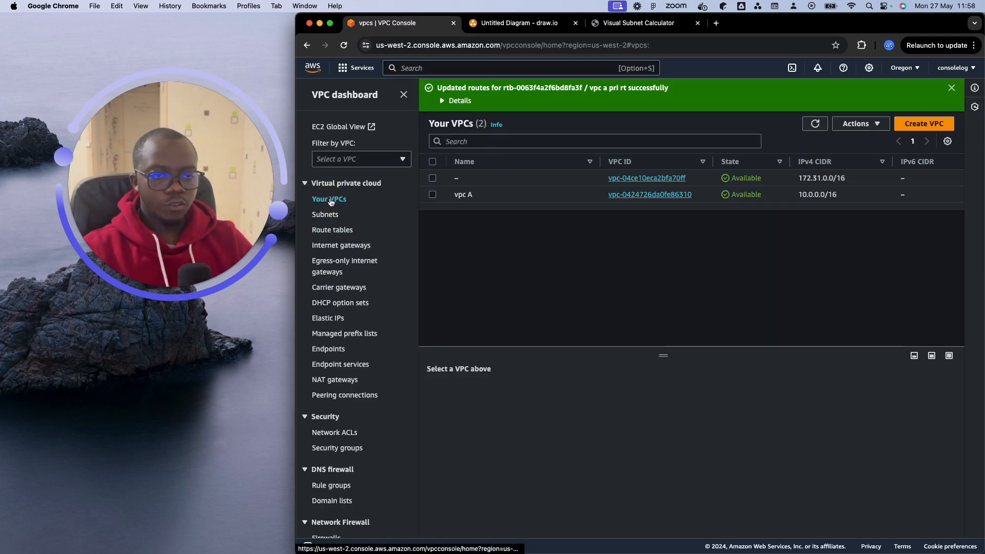
pyautogui.click(940, 130)
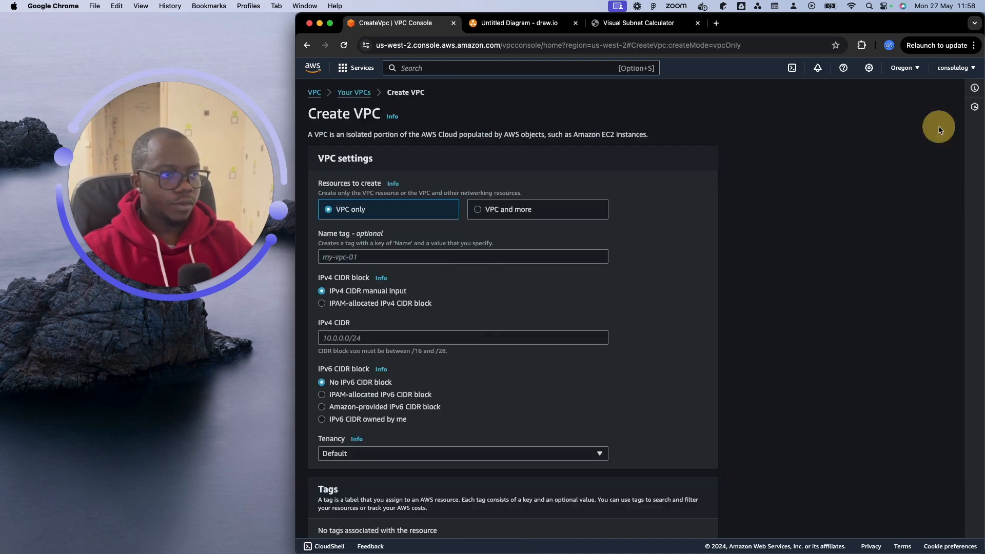
pyautogui.click(427, 255)
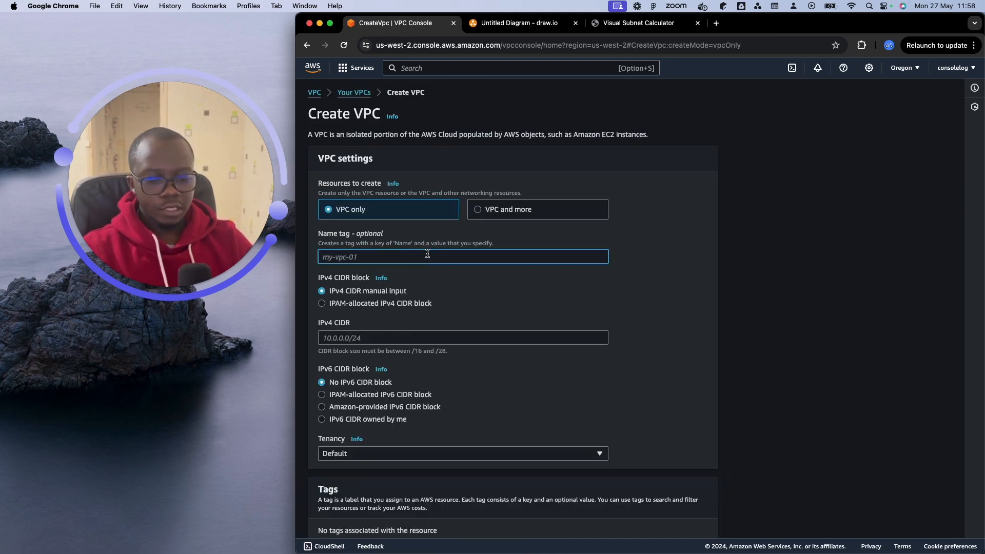
pyautogui.write('vpc b')
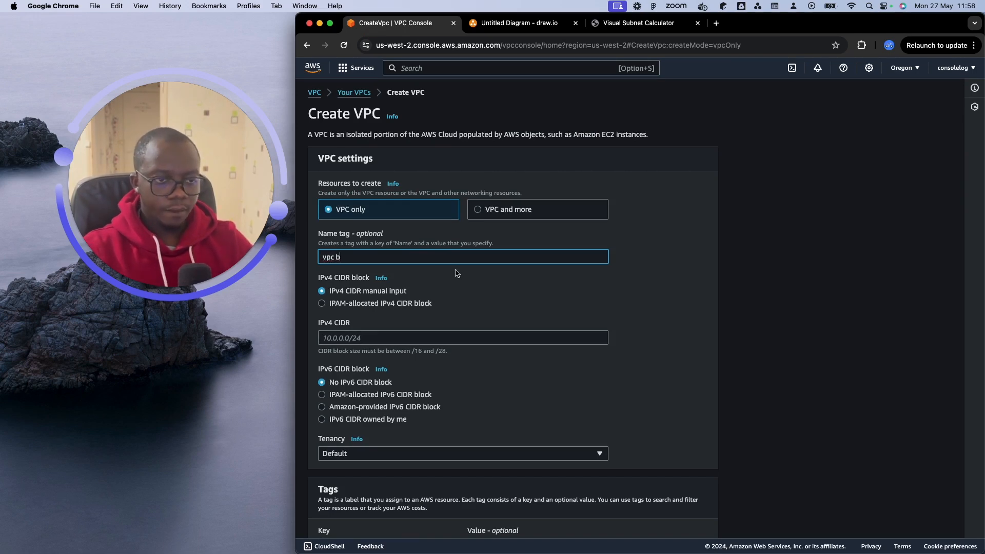
pyautogui.scroll(-3, 459, 272)
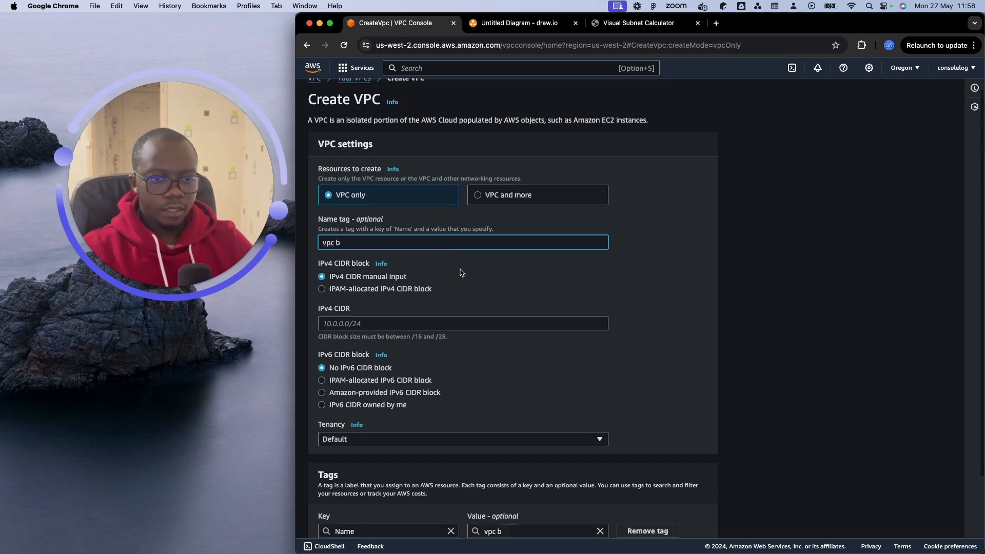
pyautogui.click(438, 289)
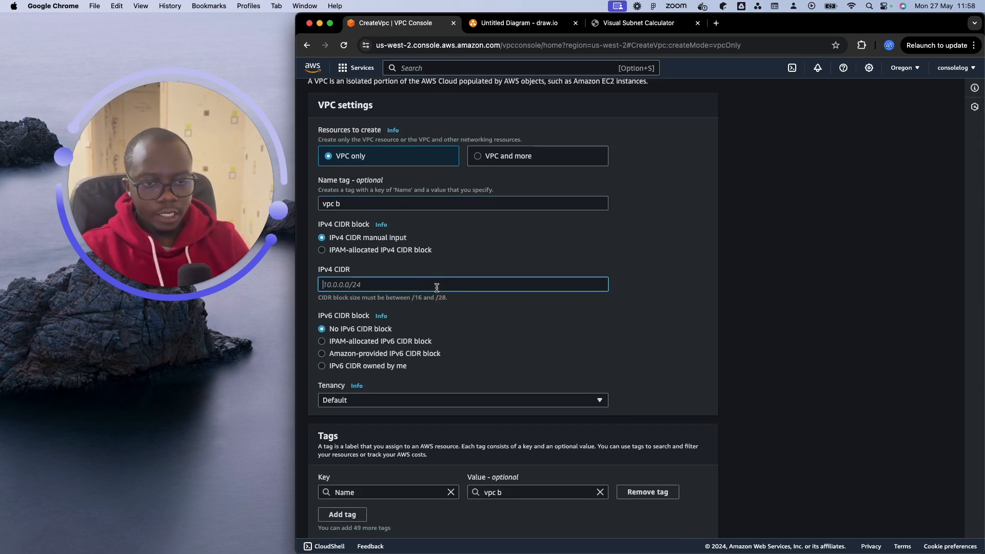
pyautogui.write('20.0.0.0/16')
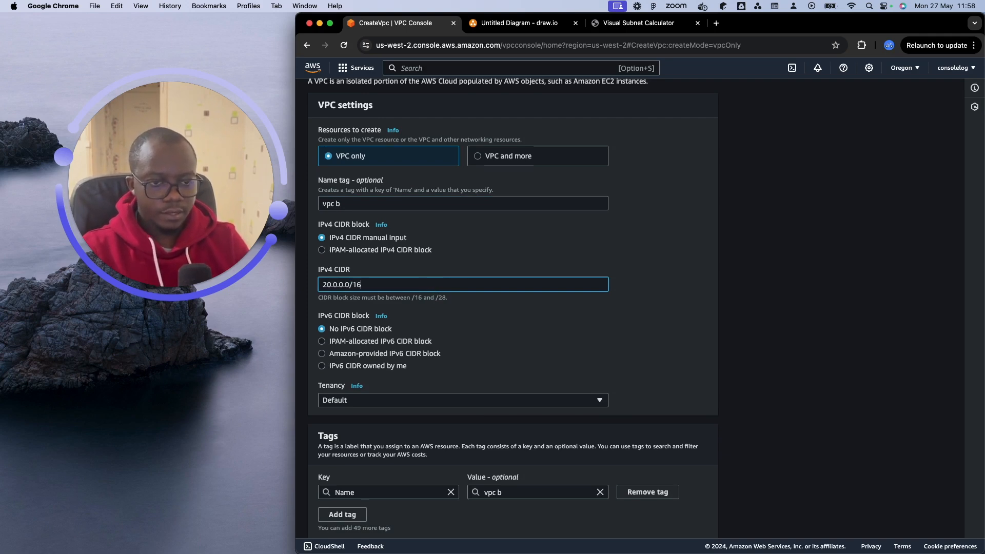
pyautogui.scroll(-1, 464, 284)
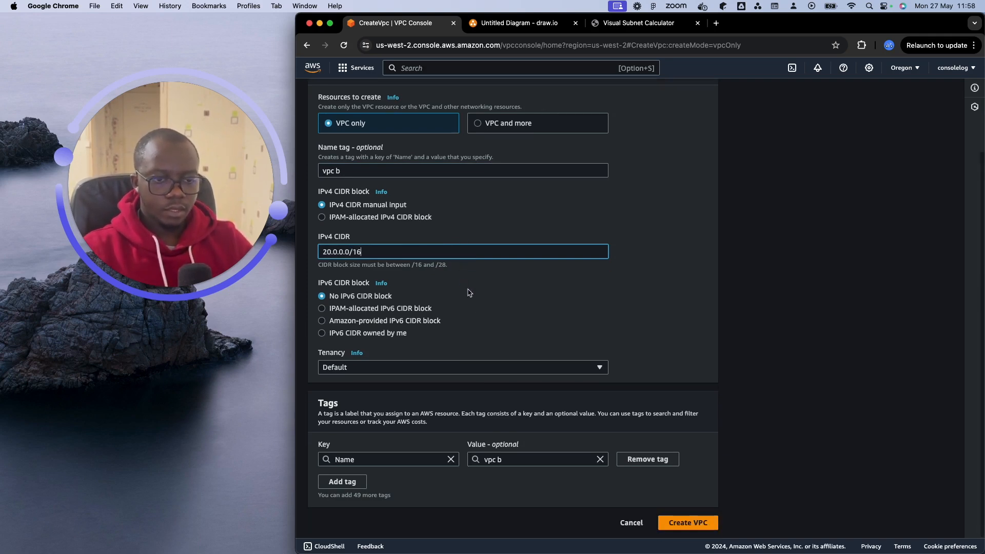
pyautogui.click(690, 521)
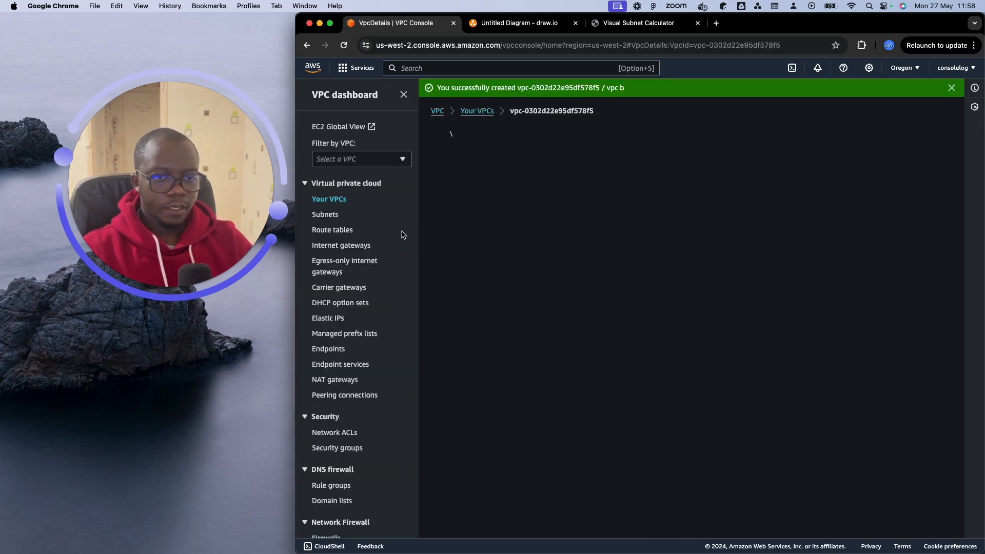
# - Start creating a subnet and choose vpc b as its VPC
pyautogui.click(327, 215)
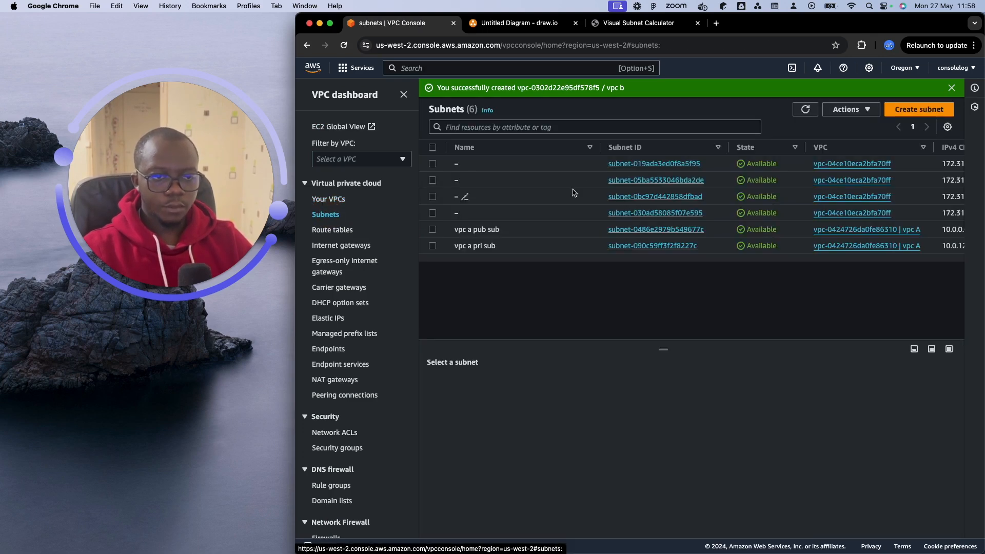
pyautogui.click(919, 108)
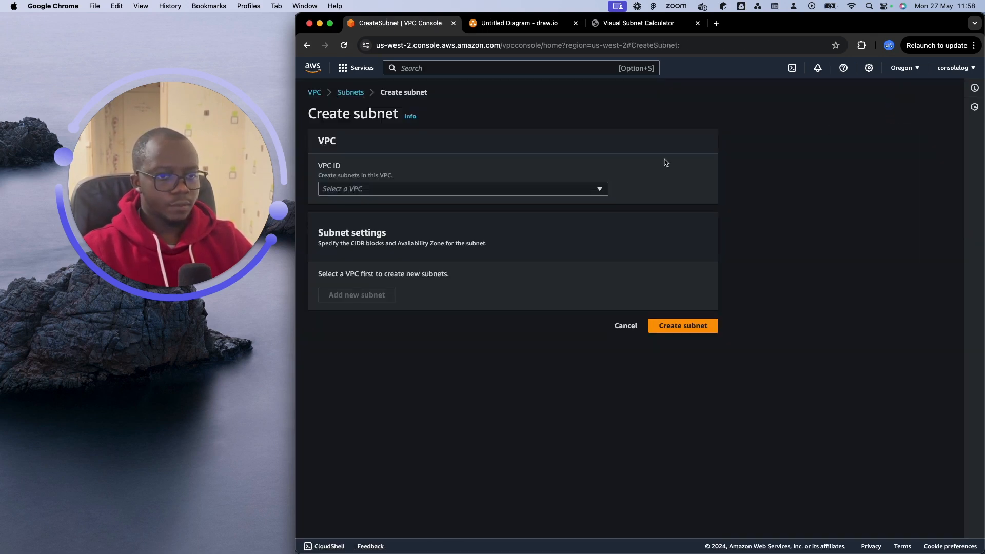
pyautogui.click(431, 194)
pyautogui.click(444, 276)
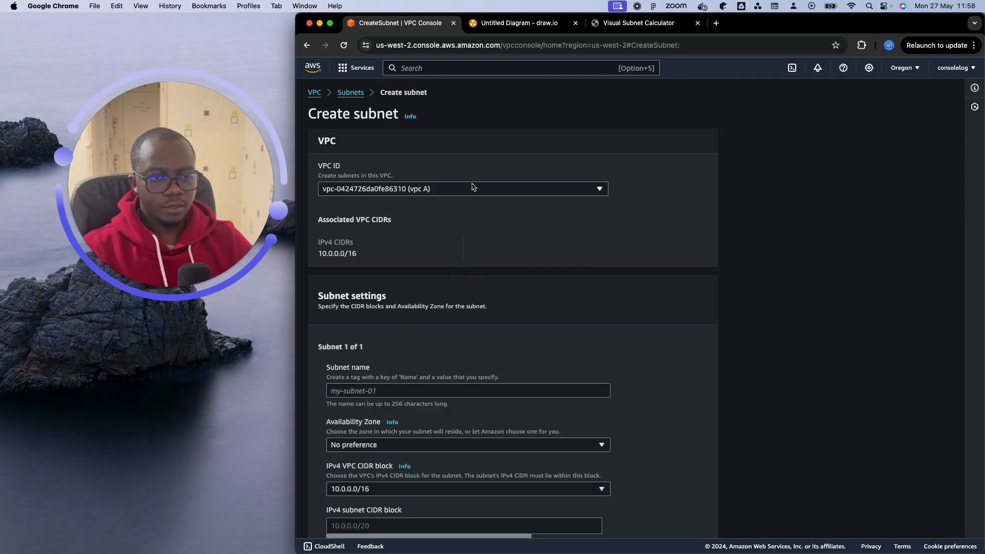
pyautogui.click(471, 188)
pyautogui.click(468, 222)
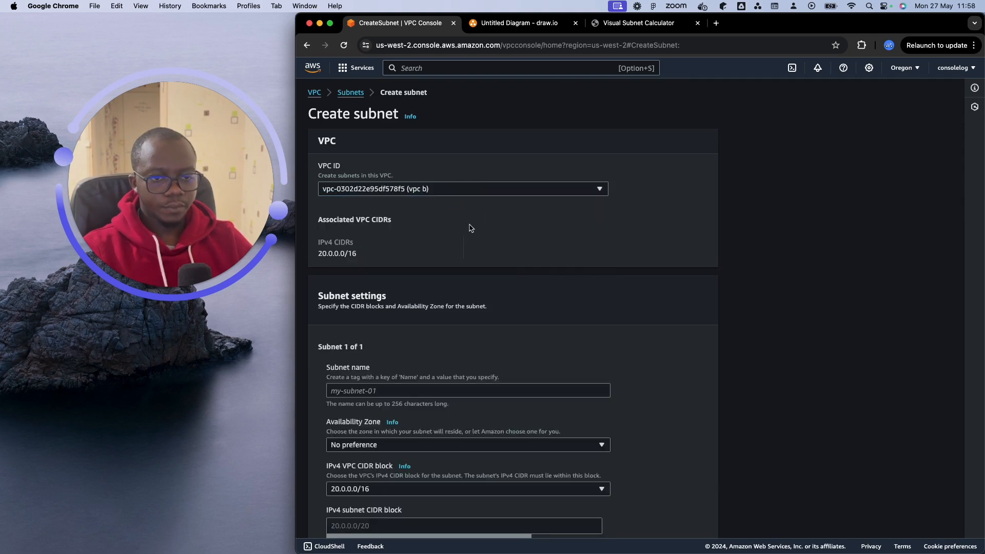
# - Name the first subnet "vpc b pub sub" and place it in Availability Zone us-west-2a
pyautogui.scroll(-3, 454, 266)
pyautogui.click(449, 260)
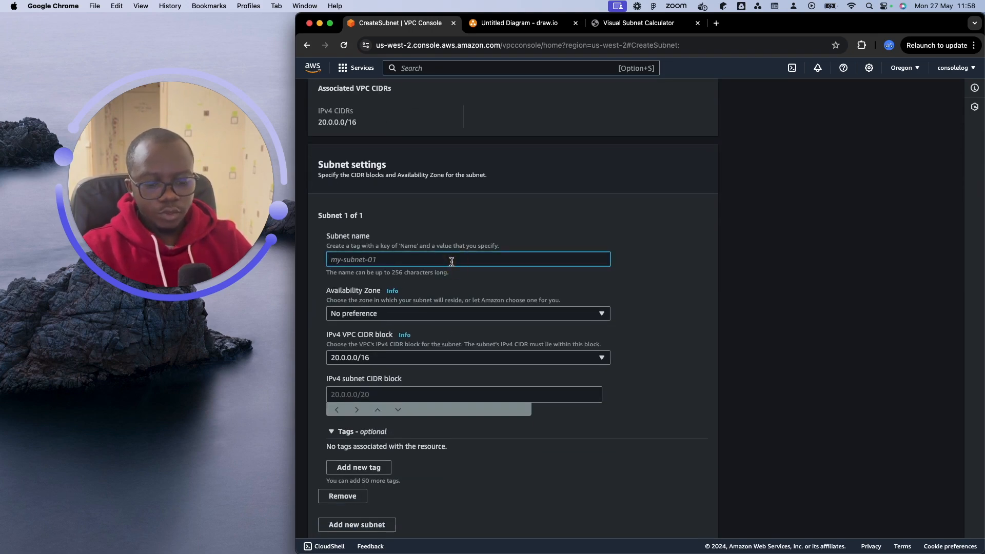
pyautogui.write('vpc b pub')
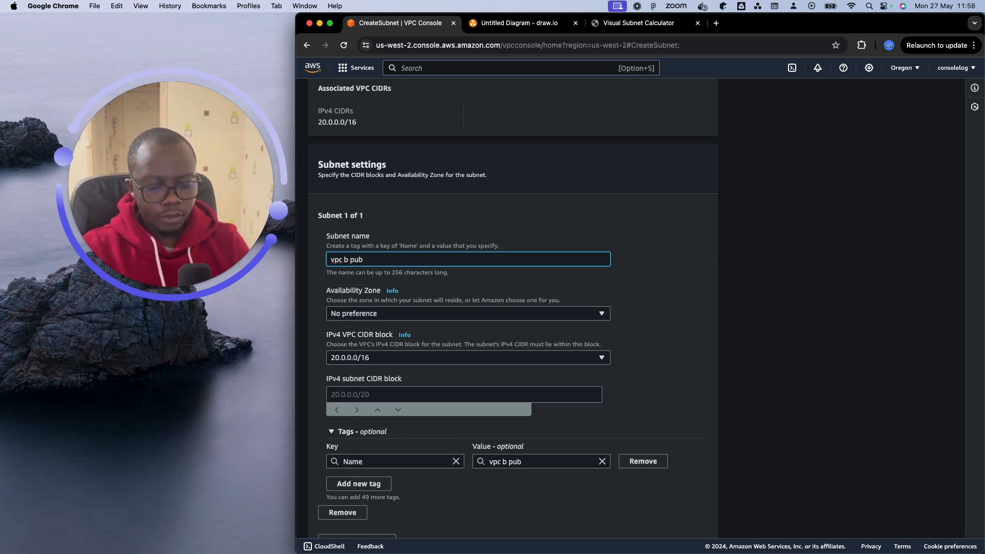
pyautogui.write(' sub')
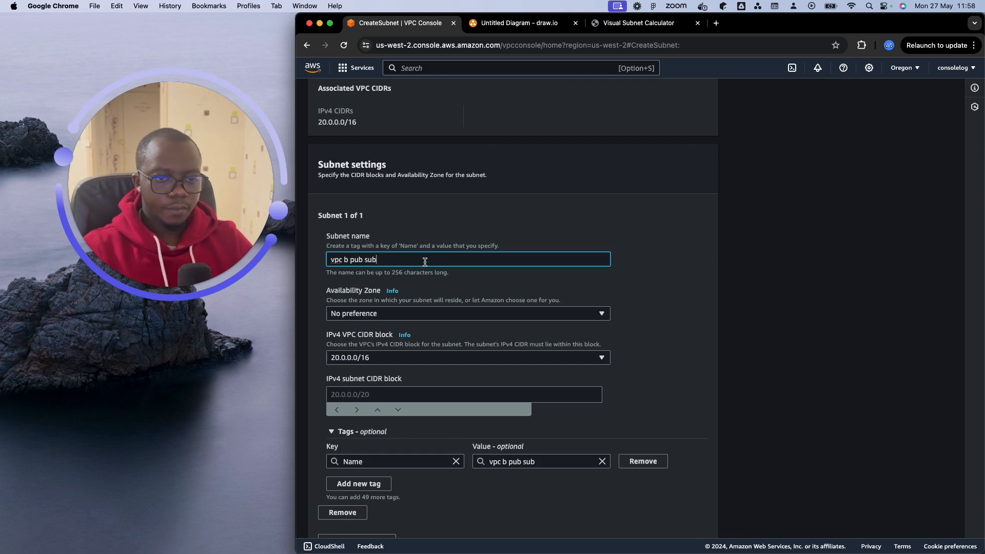
pyautogui.click(431, 314)
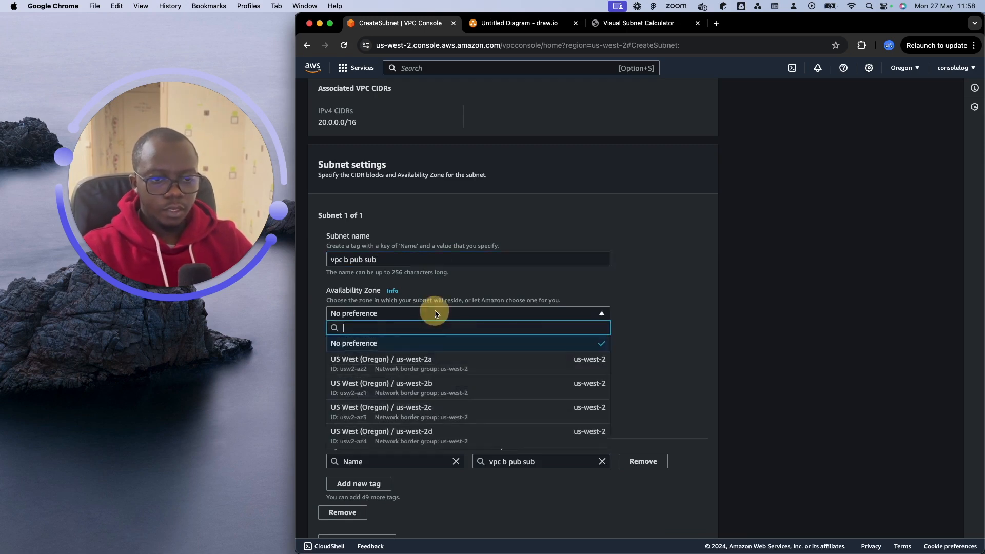
pyautogui.click(449, 364)
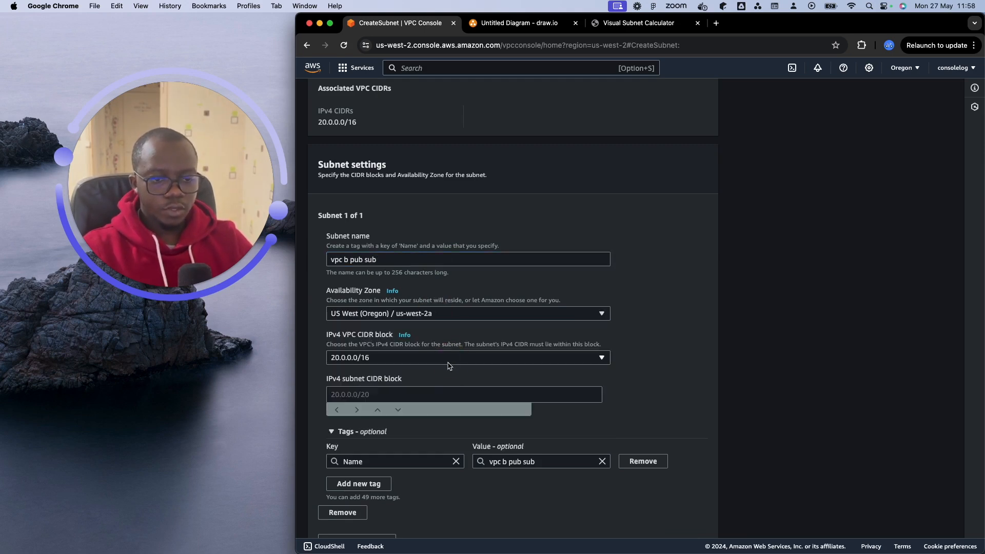
# - Copy 20.0.0.0/17 from the Visual Subnet Calculator into the first subnet's IPv4 CIDR block
pyautogui.click(421, 393)
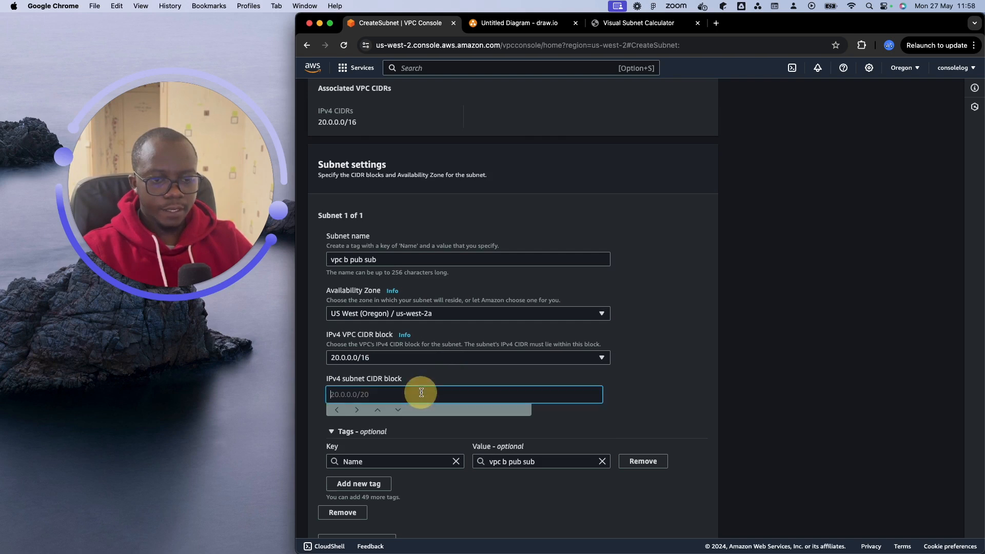
pyautogui.click(392, 360)
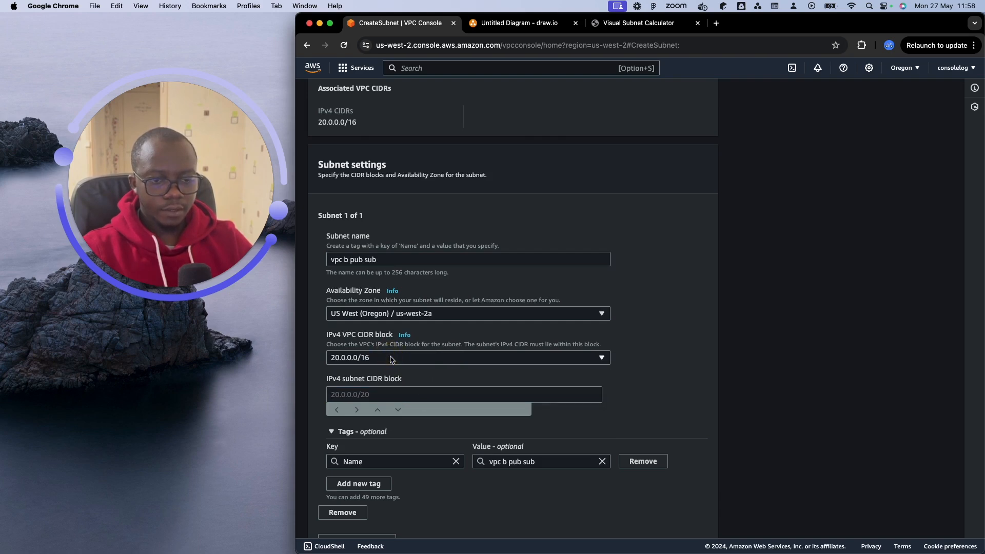
pyautogui.click(613, 23)
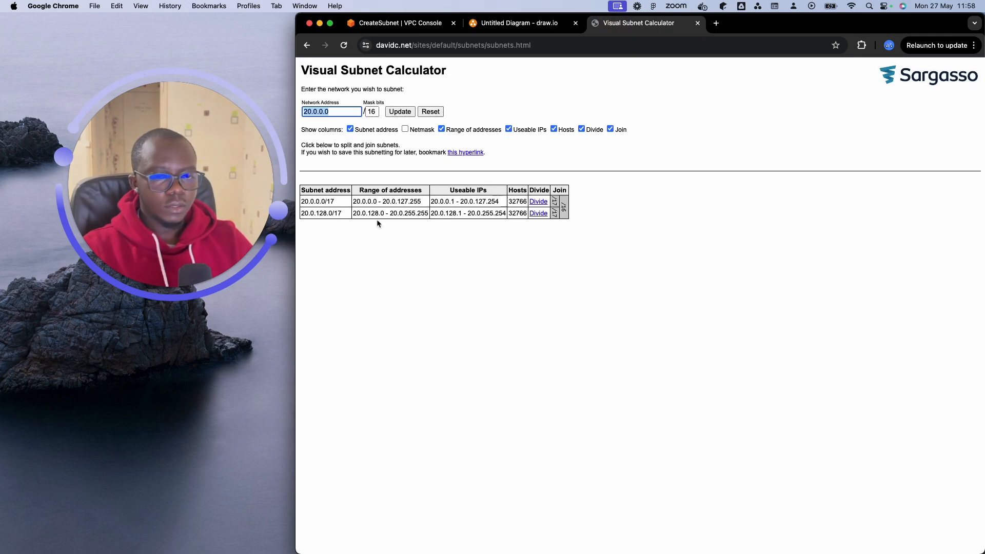
pyautogui.moveTo(343, 206); pyautogui.dragTo(300, 201)
pyautogui.press('super+c')
pyautogui.click(389, 23)
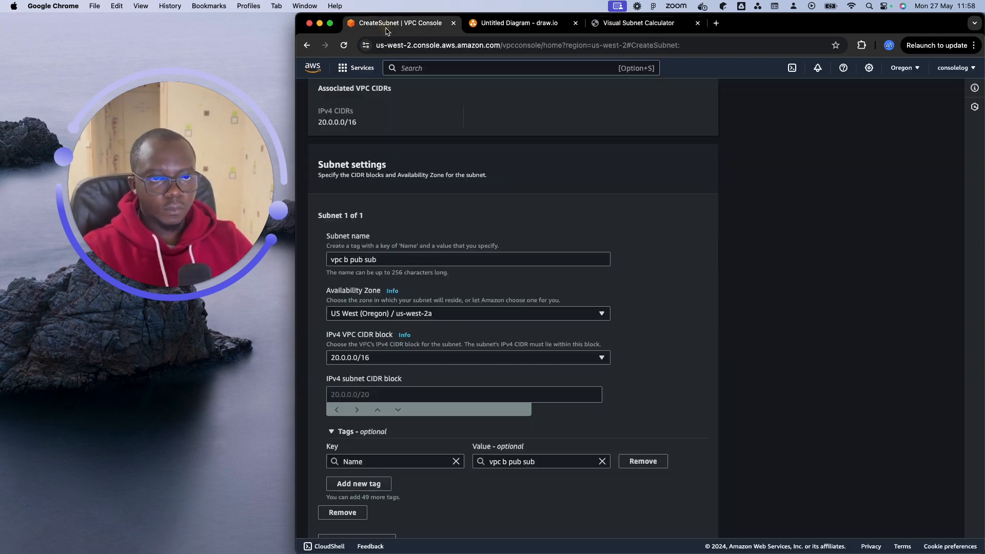
pyautogui.click(405, 394)
pyautogui.press('super+v')
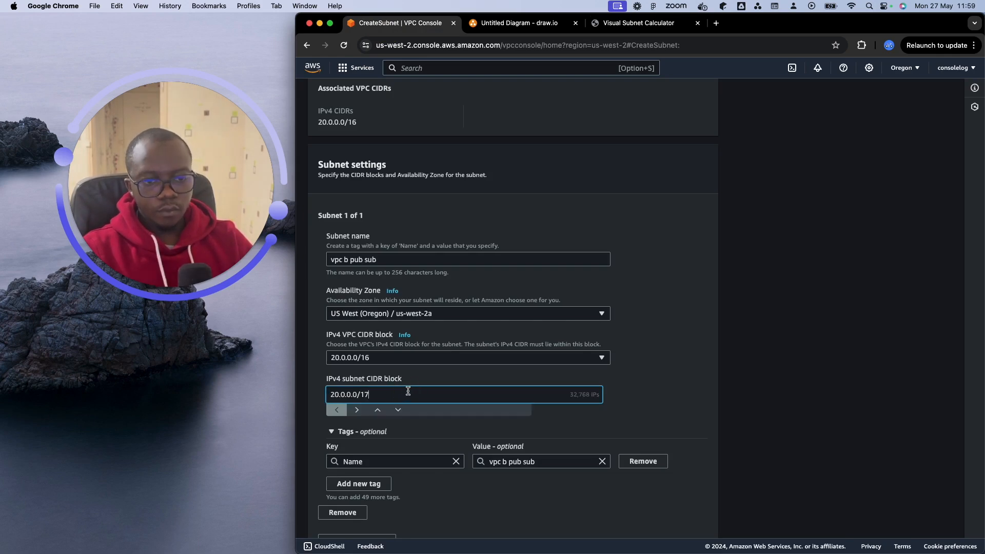
# - Add a second subnet for vpc b and name it "vpc b pri sub", reusing the first subnet's name
pyautogui.scroll(-2, 424, 387)
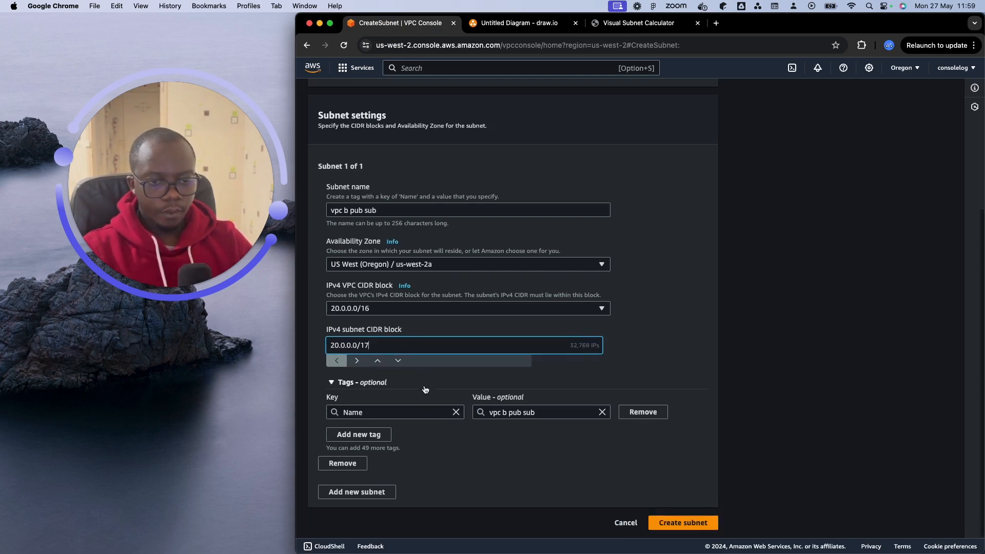
pyautogui.click(368, 492)
pyautogui.scroll(-2, 432, 447)
pyautogui.moveTo(422, 133); pyautogui.dragTo(315, 138)
pyautogui.press('super+c')
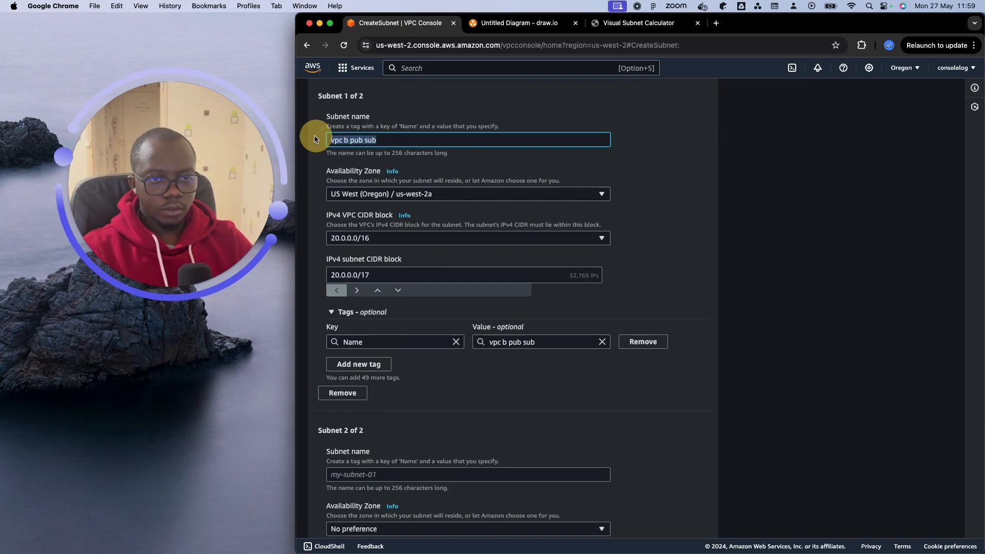
pyautogui.click(402, 472)
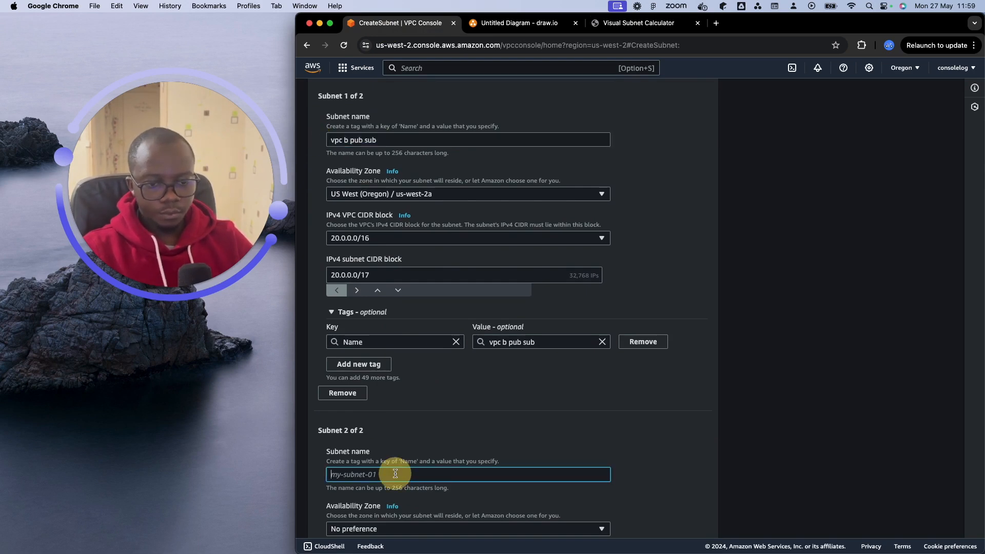
pyautogui.press('super+v')
pyautogui.click(363, 474)
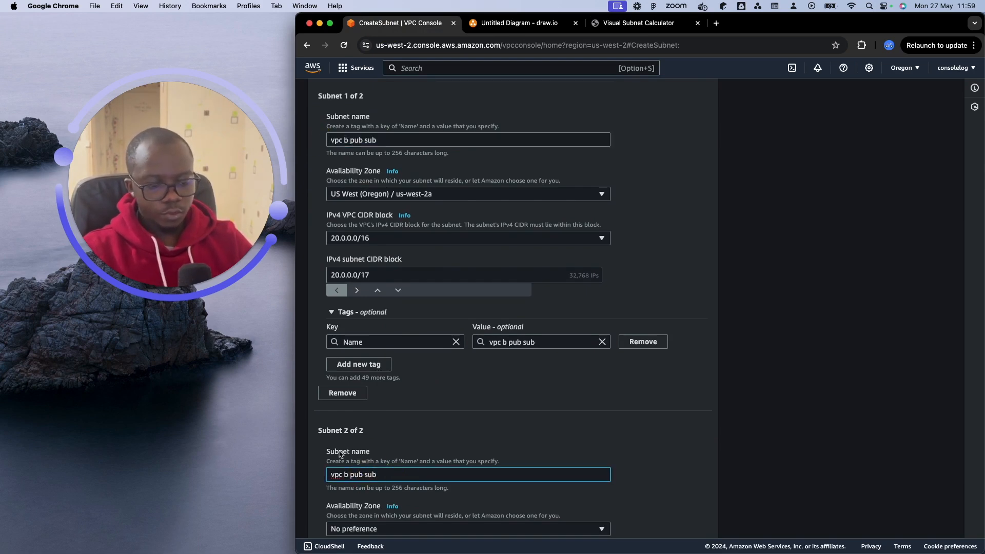
pyautogui.press('BackSpace')
pyautogui.write('r')
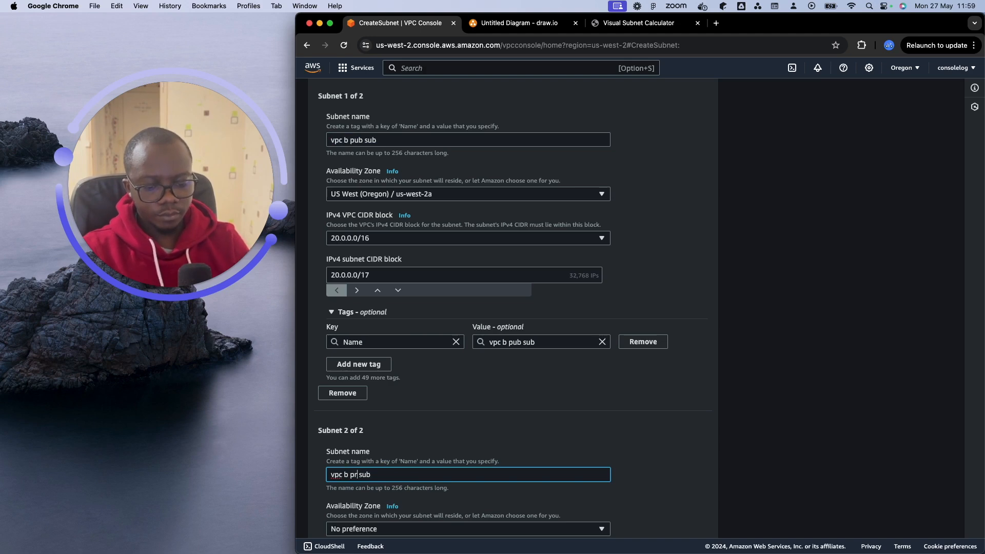
pyautogui.write('i')
# - Copy 20.0.128.0/17 from the Visual Subnet Calculator into the second subnet's IPv4 CIDR block and create both subnets
pyautogui.scroll(-3, 485, 410)
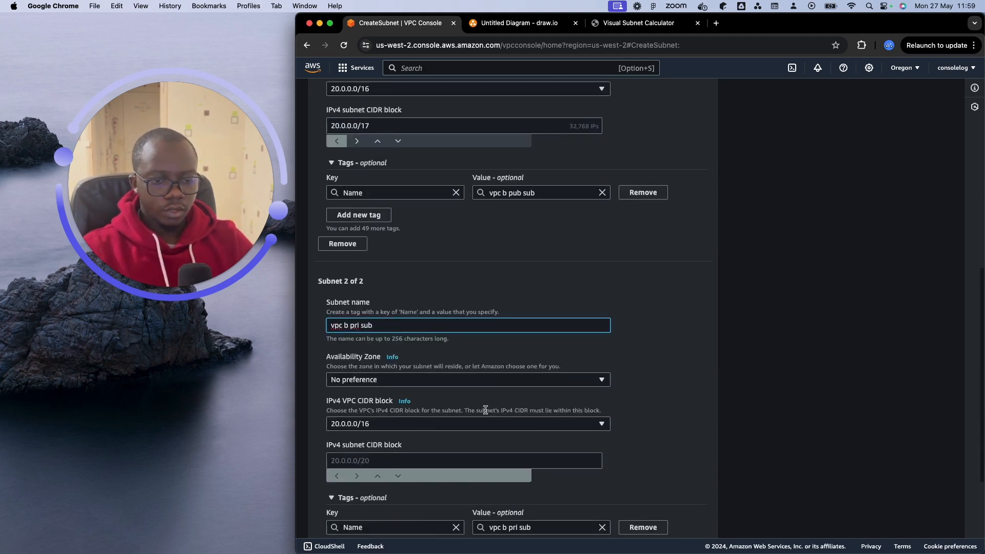
pyautogui.scroll(-3, 485, 410)
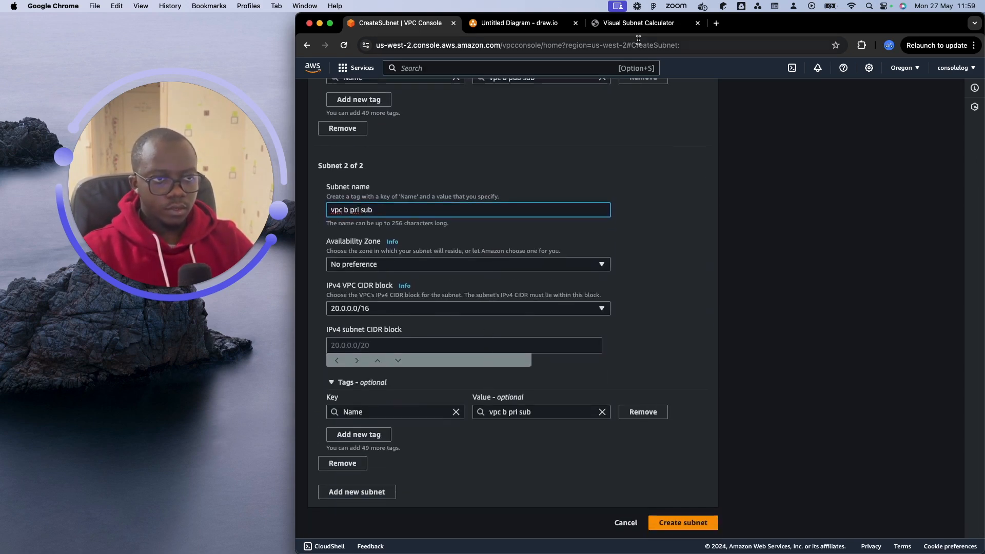
pyautogui.click(636, 26)
pyautogui.moveTo(344, 215); pyautogui.dragTo(301, 215)
pyautogui.click(403, 23)
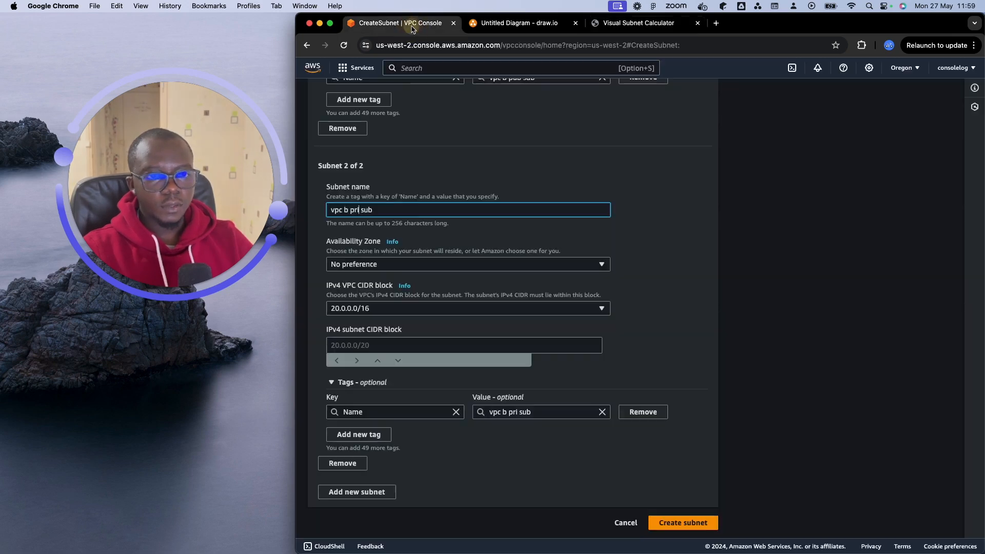
pyautogui.click(391, 347)
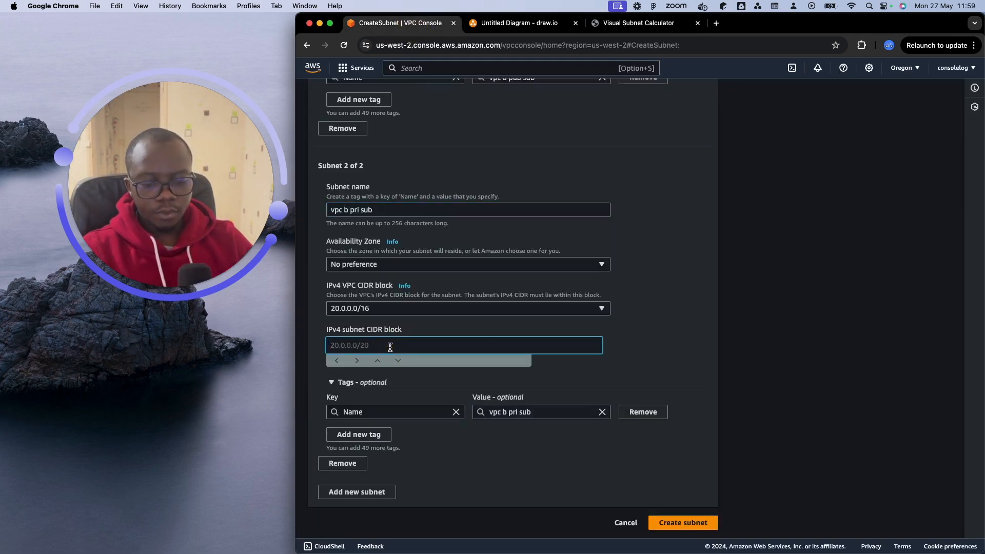
pyautogui.write('20.0.128.0/17')
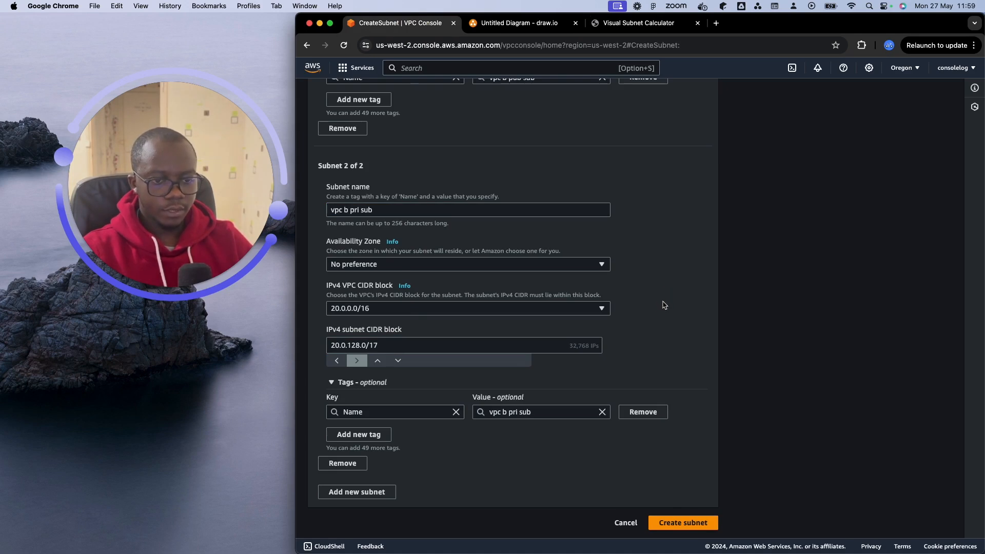
pyautogui.click(683, 521)
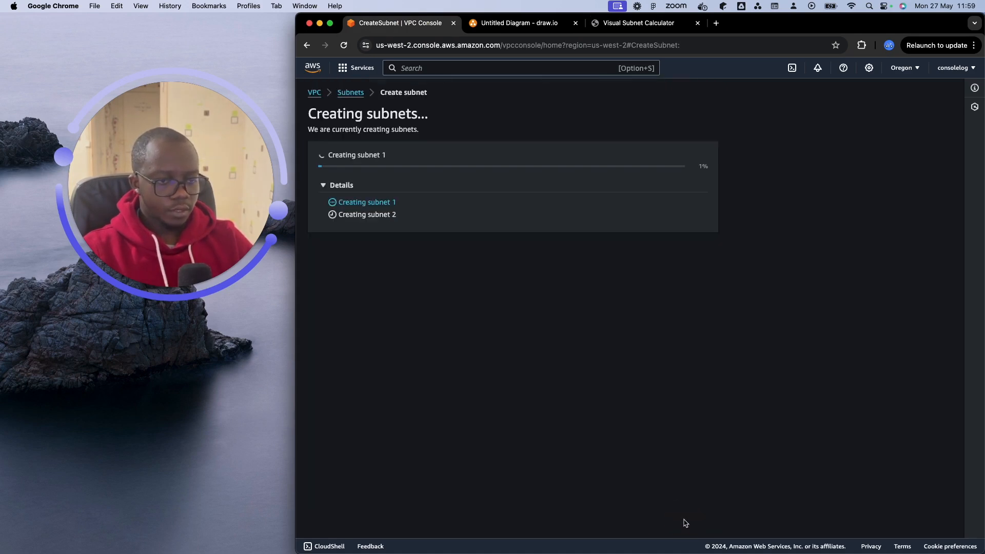
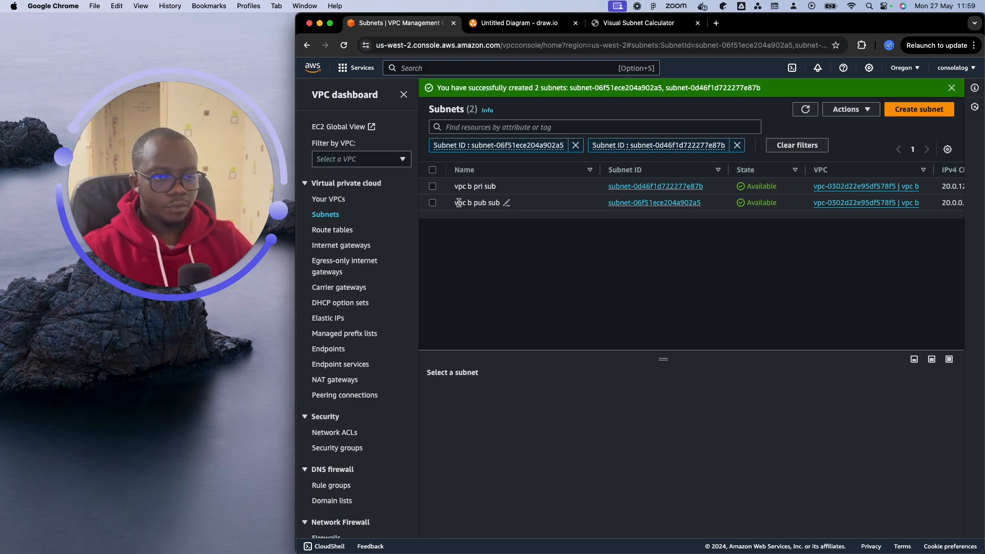
# - Create a route table named "vpc b pub rt" in vpc b, copying its name for reuse
pyautogui.click(333, 230)
pyautogui.click(907, 92)
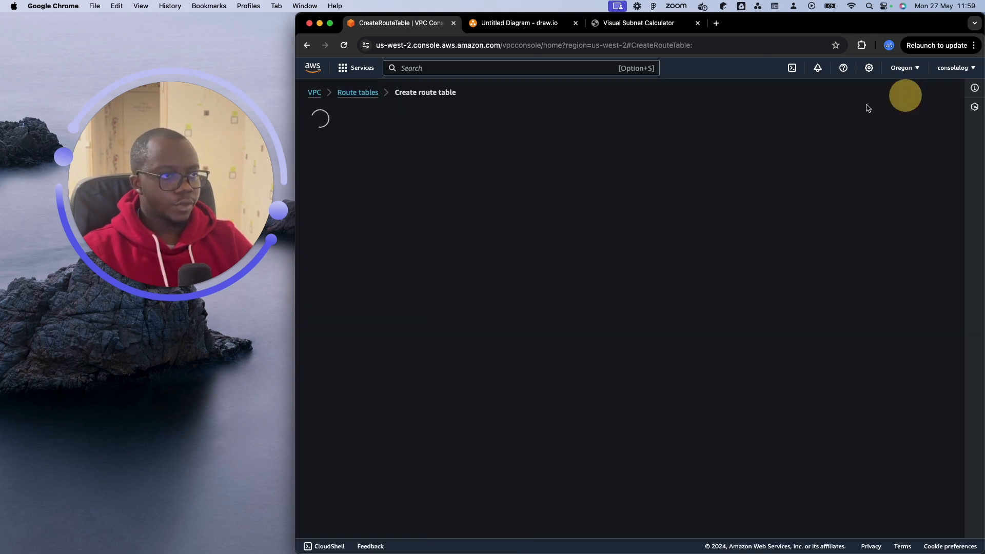
pyautogui.write('20.0.128.0/17')
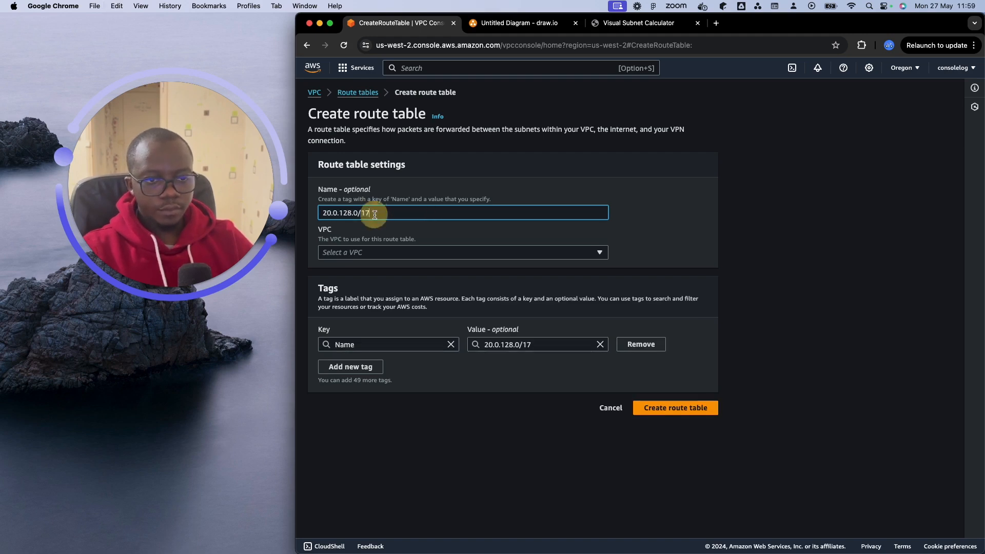
pyautogui.press('super+a')
pyautogui.write('vp')
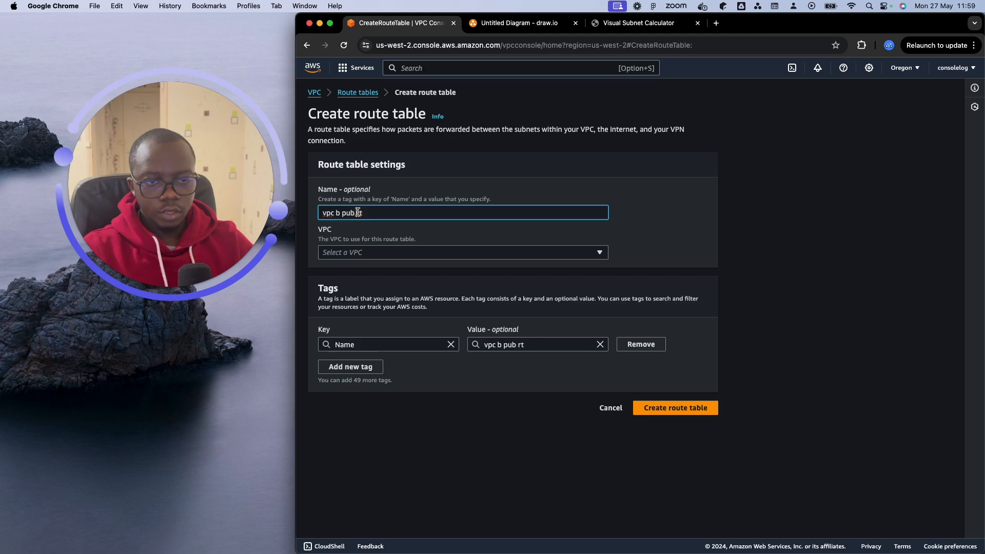
pyautogui.press('super+a')
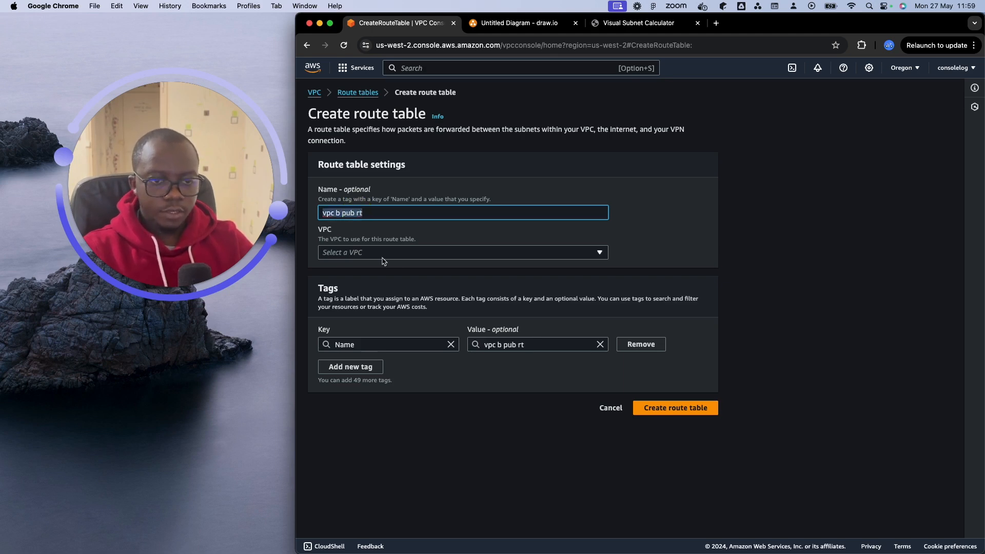
pyautogui.click(399, 252)
pyautogui.click(441, 282)
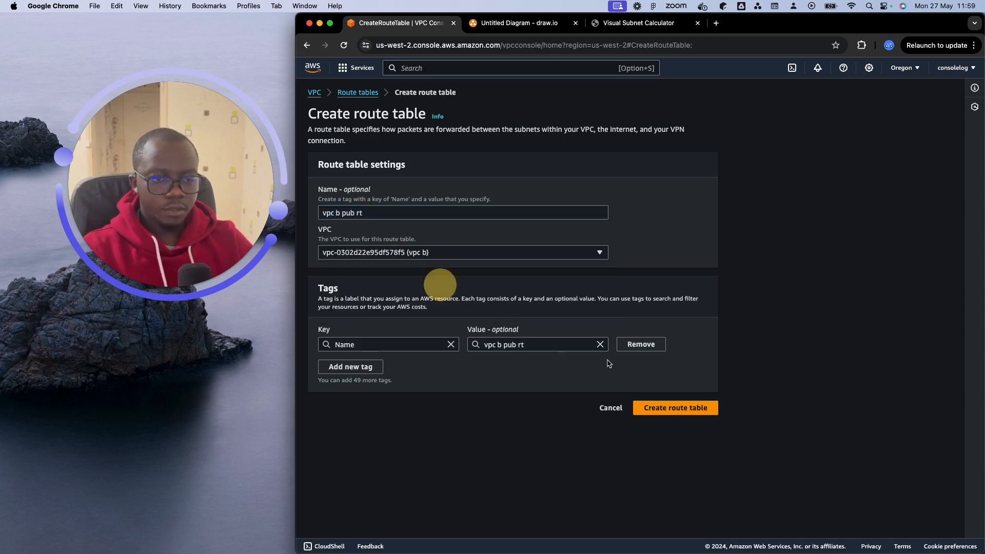
pyautogui.click(694, 409)
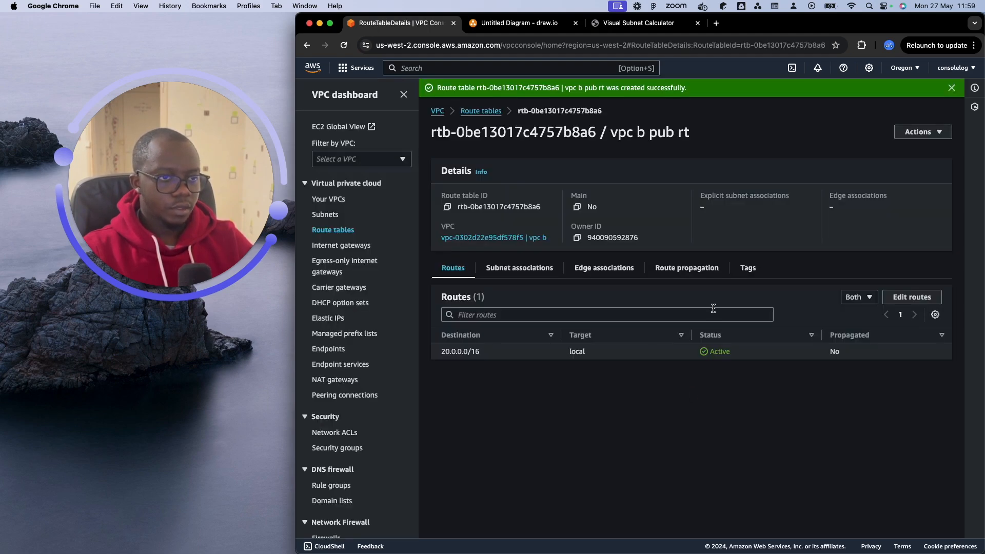
# - Create another route table in vpc b, named "vpc b pri rt"
pyautogui.click(483, 111)
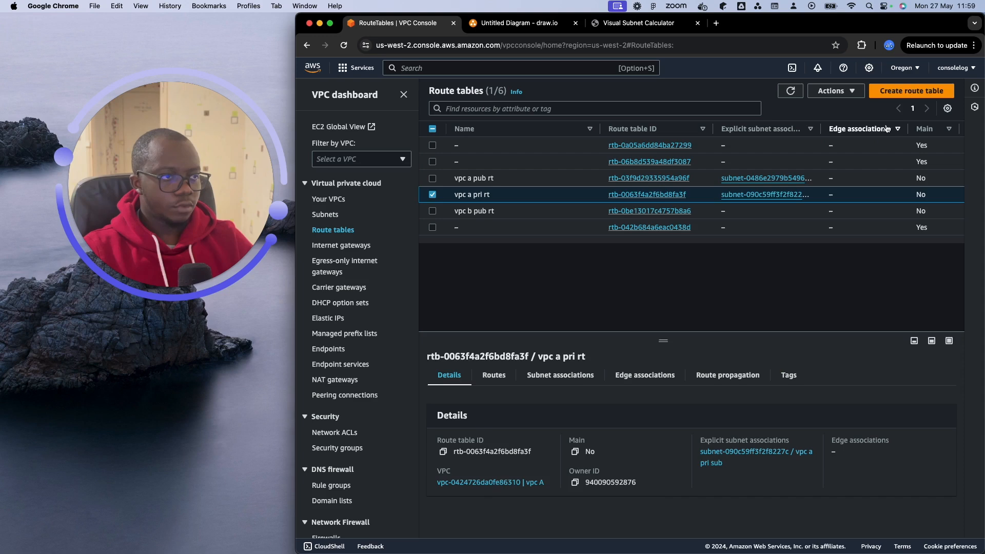
pyautogui.click(896, 92)
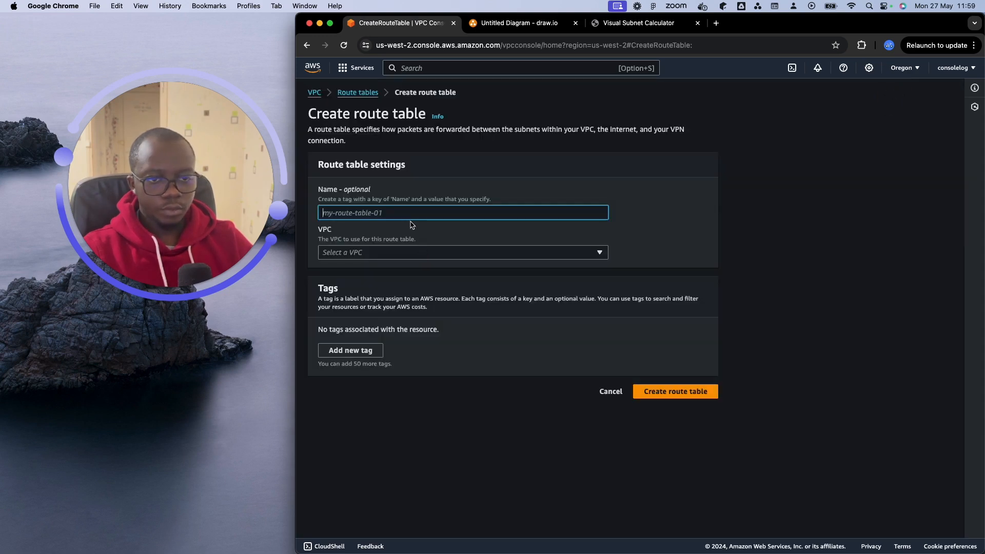
pyautogui.write('vpc b pub rt')
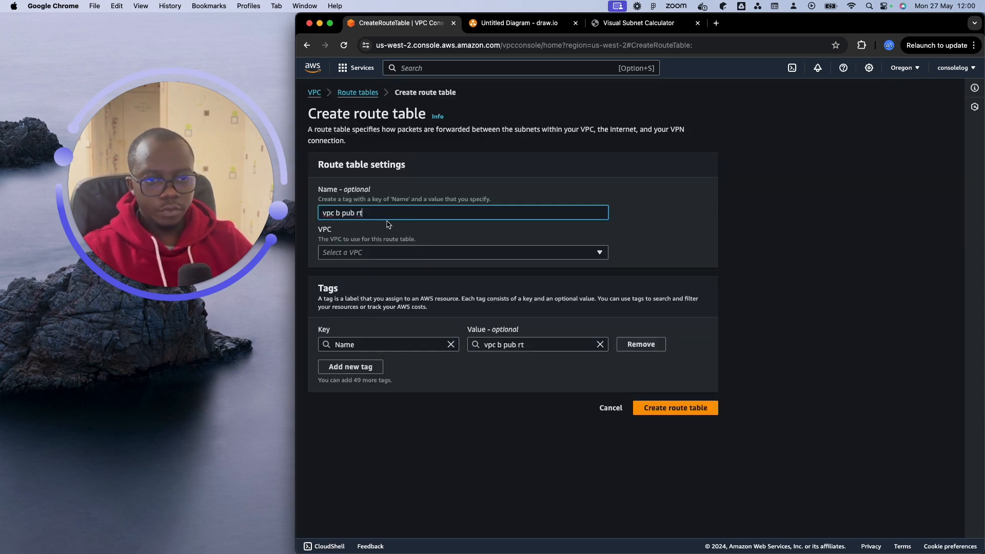
pyautogui.doubleClick(350, 213)
pyautogui.write('pri')
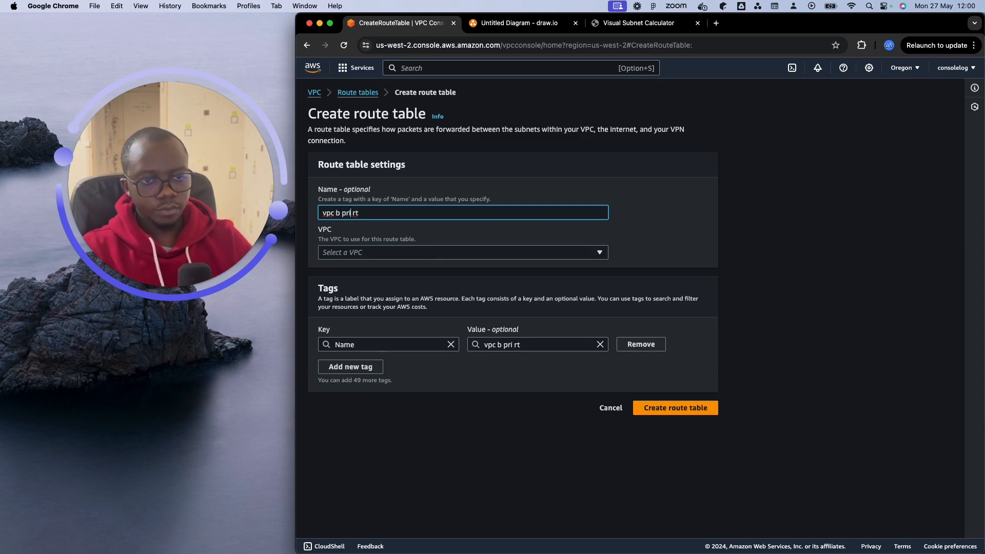
pyautogui.click(425, 254)
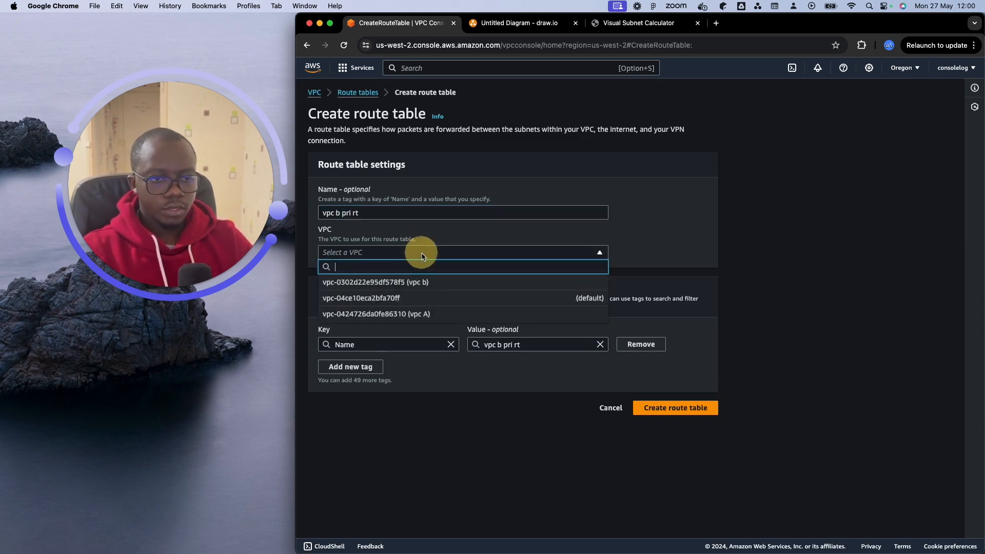
pyautogui.click(435, 283)
pyautogui.click(687, 406)
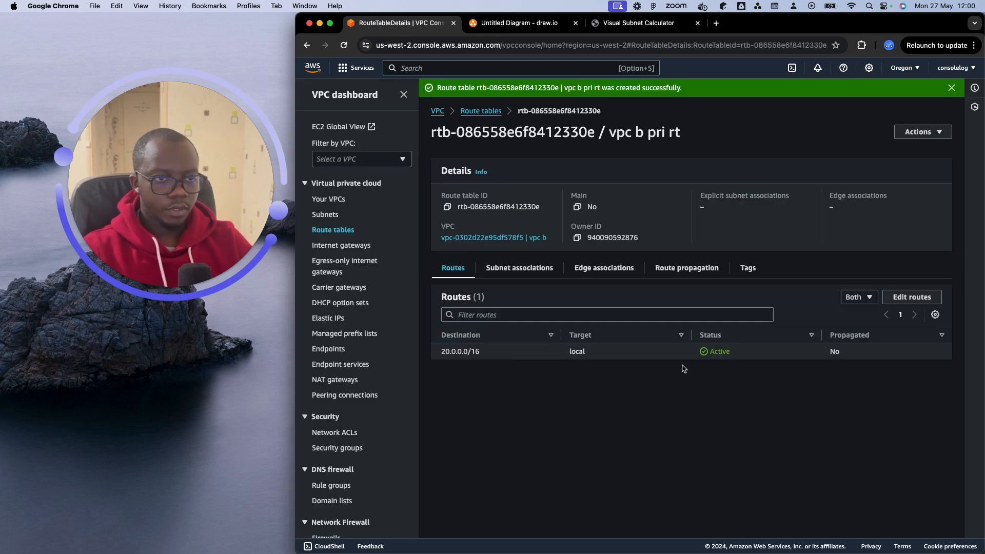
# - Associate the subnet vpc b pub sub with the vpc b pub rt route table and save the association
pyautogui.click(485, 111)
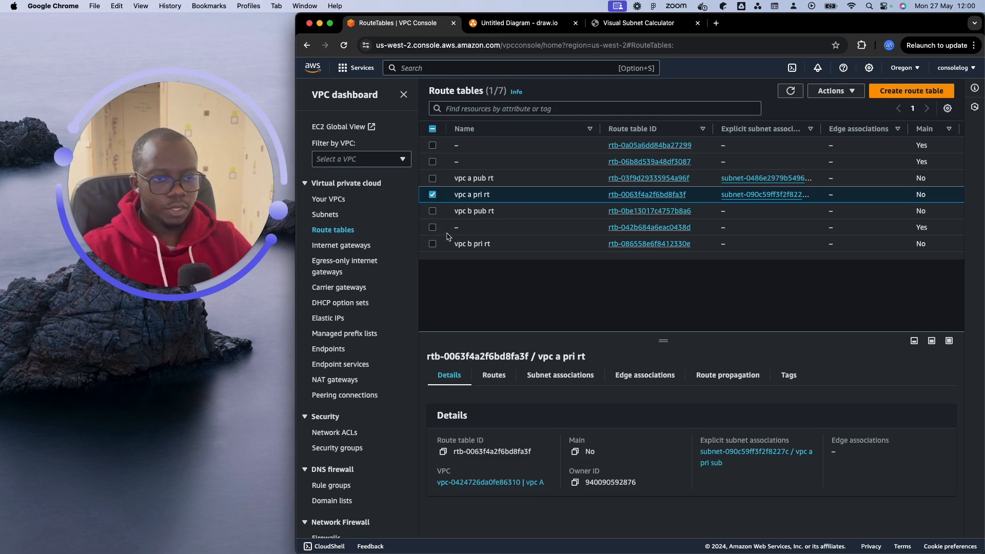
pyautogui.click(433, 195)
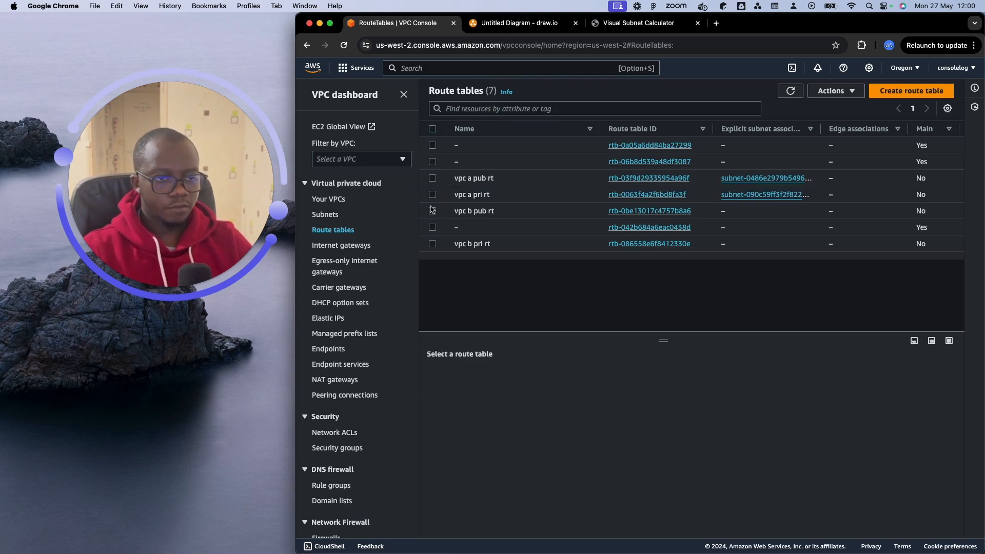
pyautogui.click(432, 211)
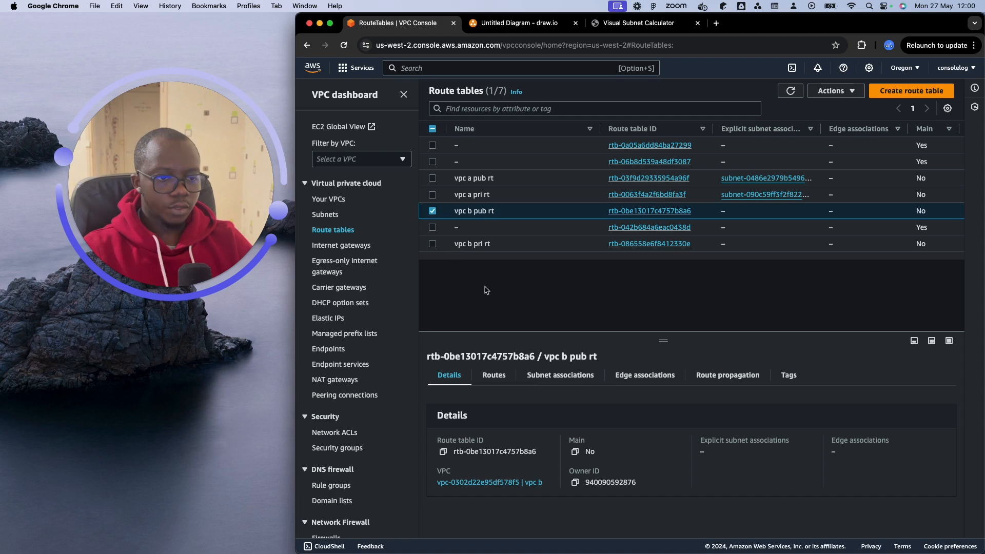
pyautogui.click(565, 379)
pyautogui.click(865, 407)
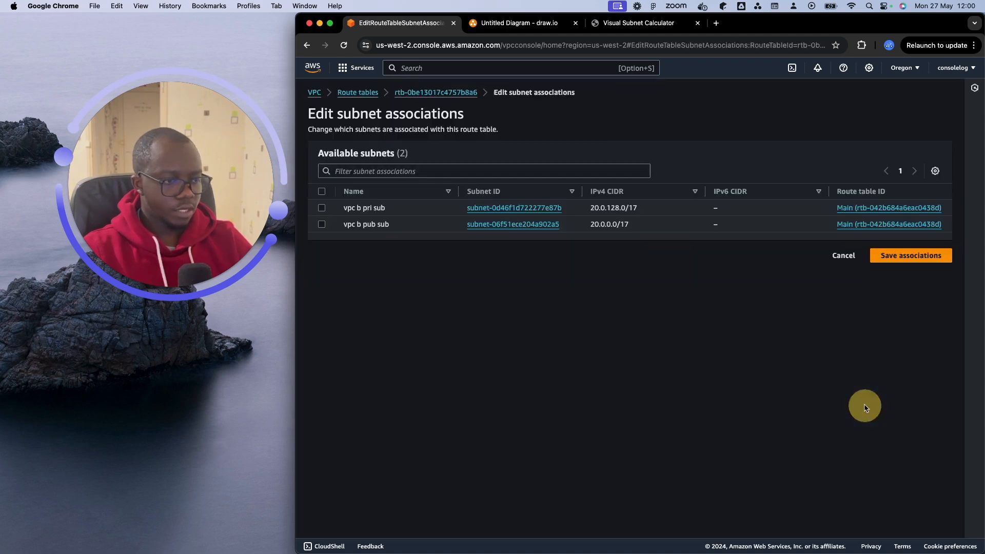
pyautogui.click(322, 208)
pyautogui.click(322, 208)
pyautogui.click(322, 224)
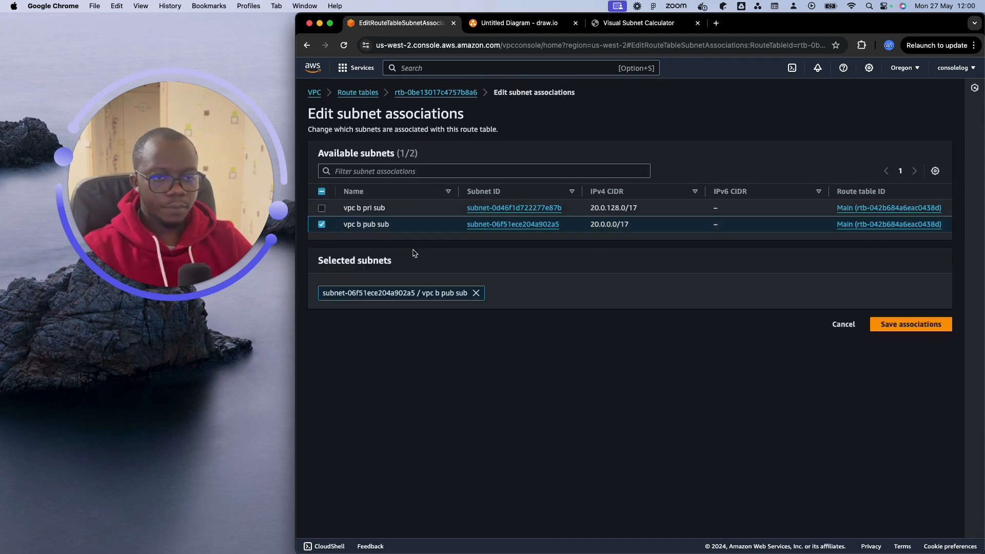
pyautogui.click(903, 328)
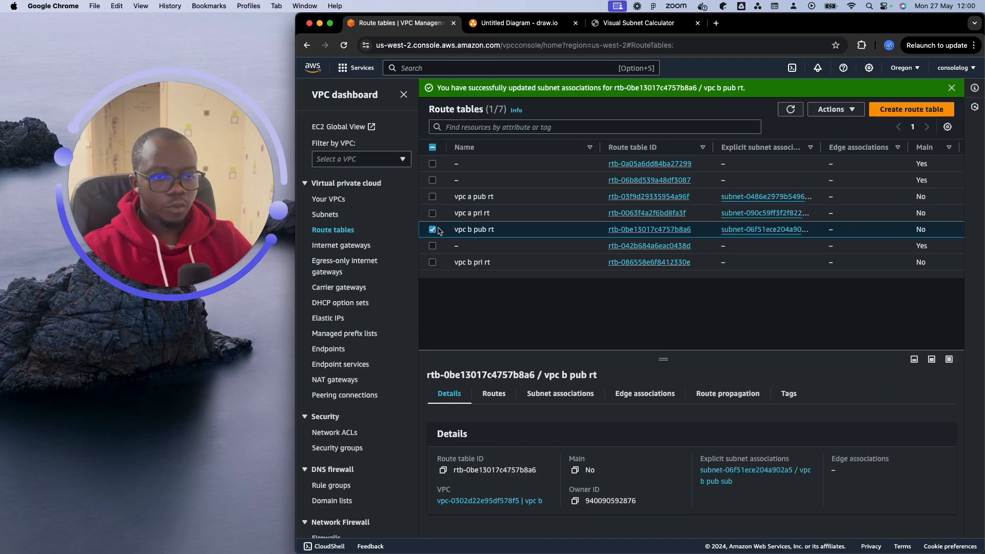
# - Associate the subnet vpc b pri sub with the vpc b pri rt route table and save the association
pyautogui.click(439, 231)
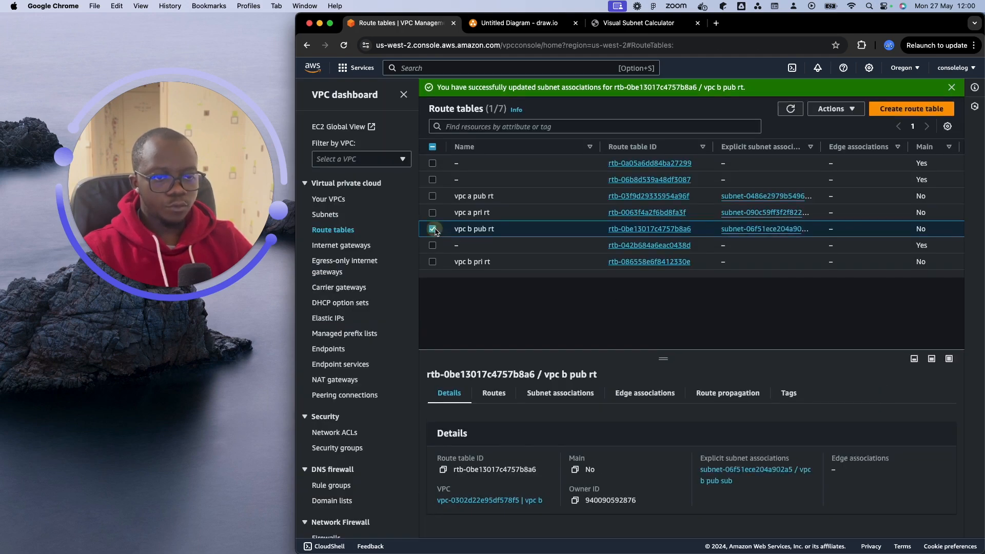
pyautogui.click(433, 262)
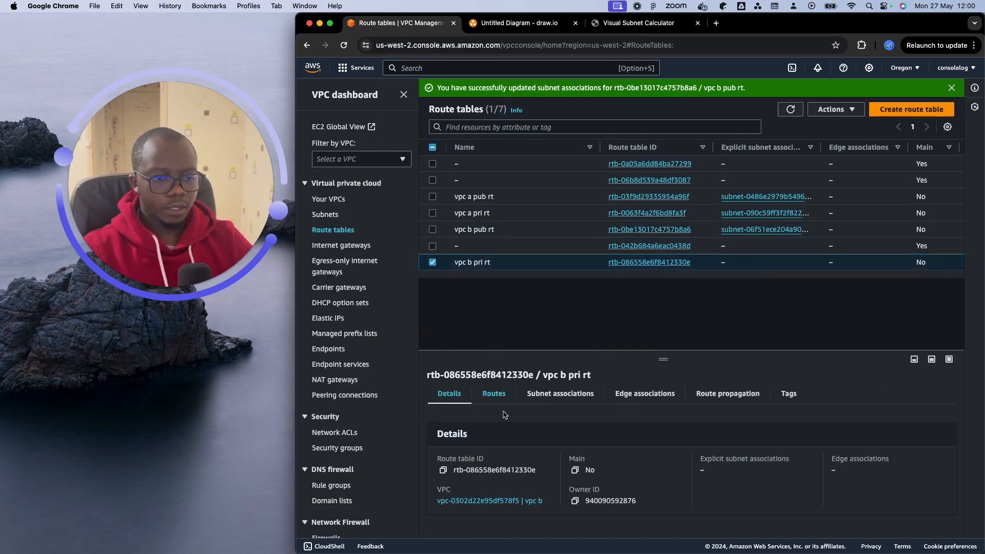
pyautogui.click(559, 394)
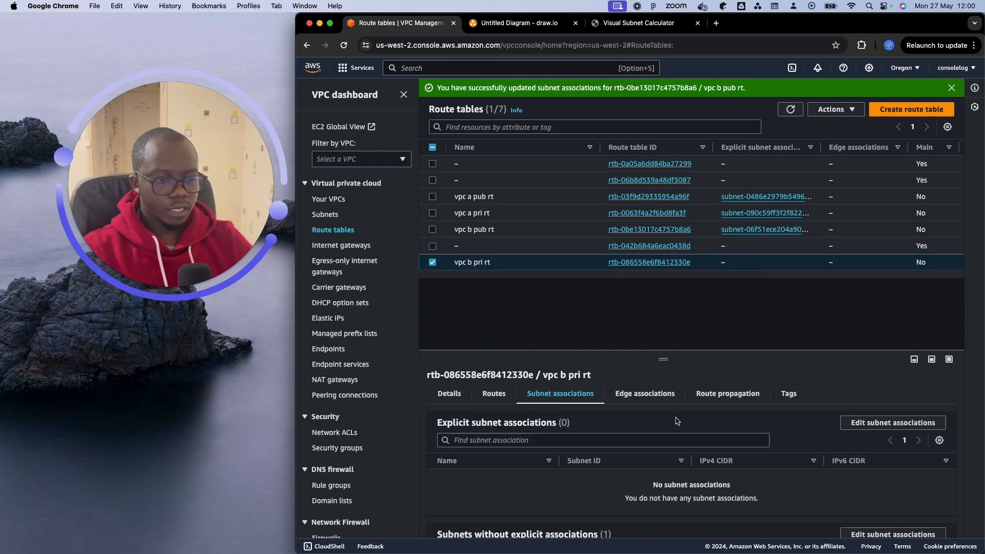
pyautogui.click(868, 423)
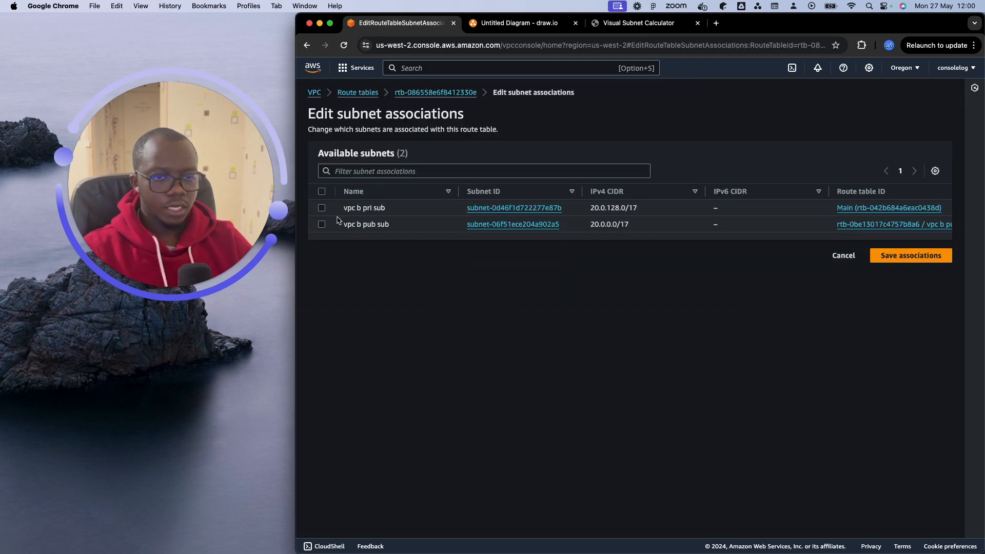
pyautogui.click(322, 209)
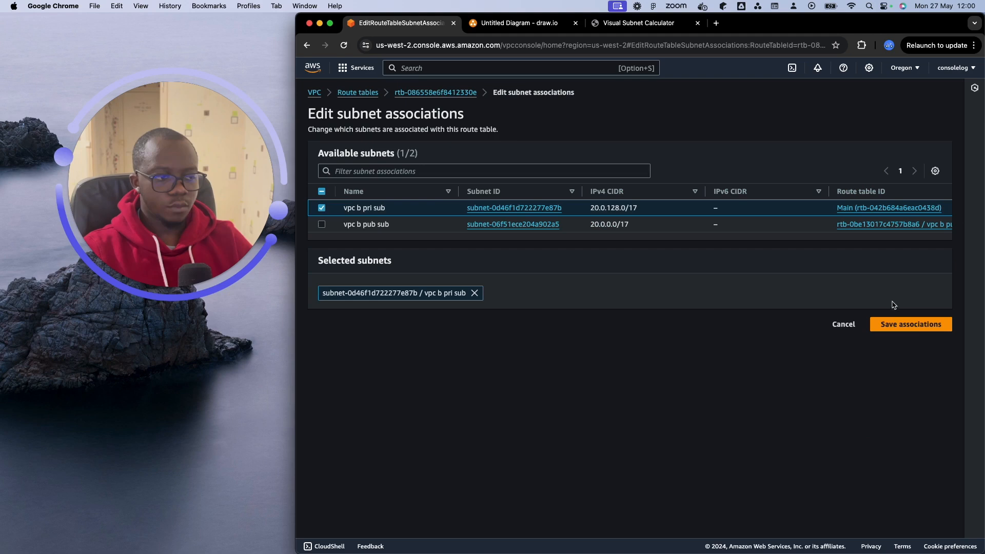
pyautogui.click(914, 325)
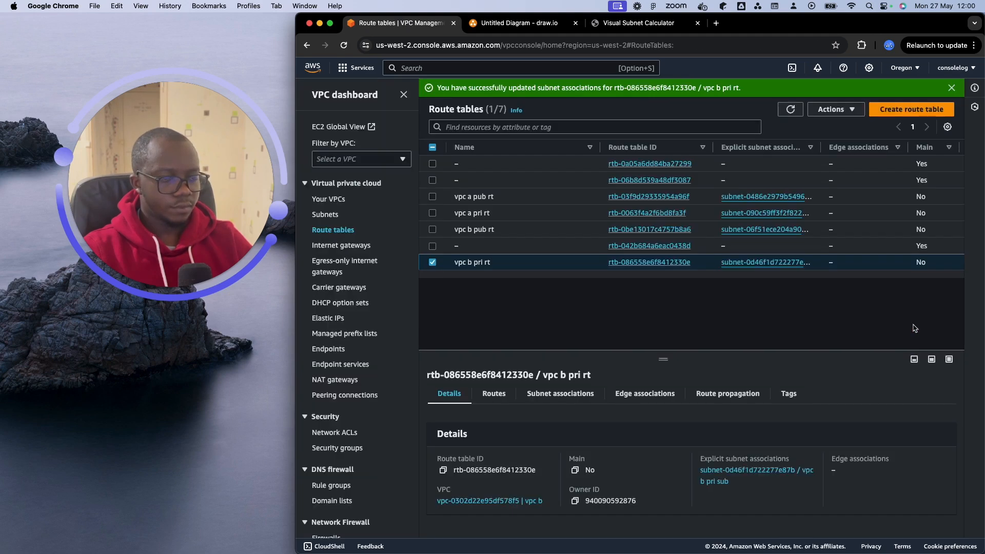
pyautogui.click(434, 264)
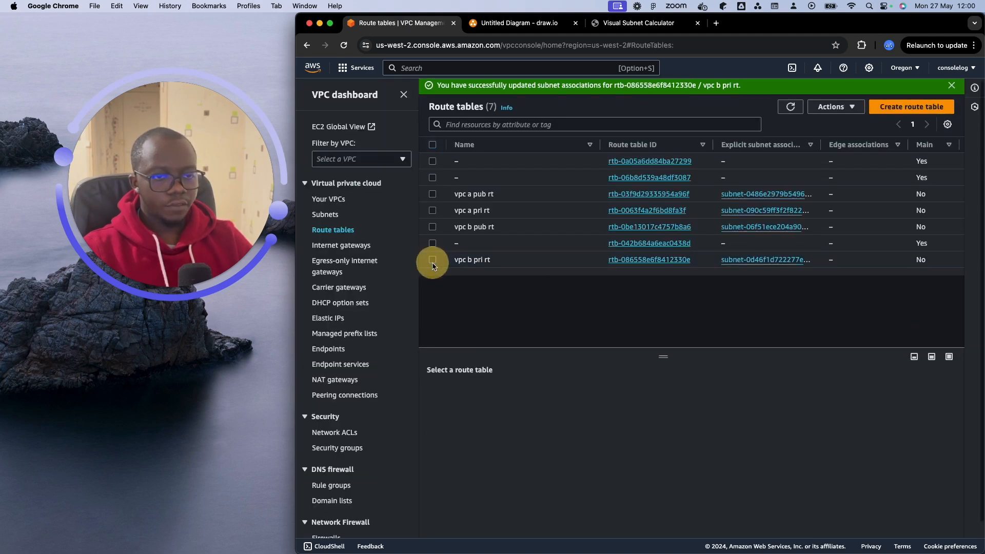
# - Create an internet gateway named "vpc b igw"
pyautogui.click(361, 249)
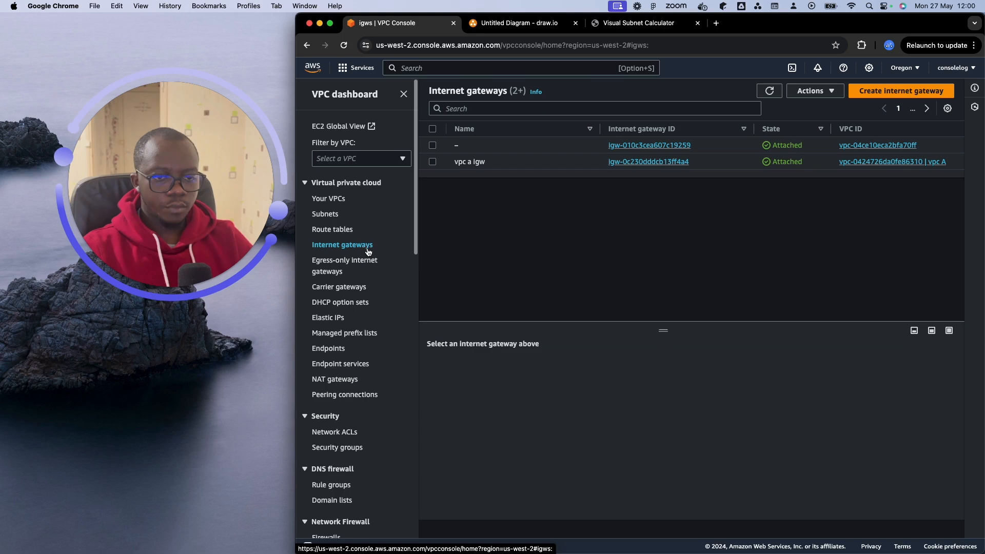
pyautogui.click(902, 92)
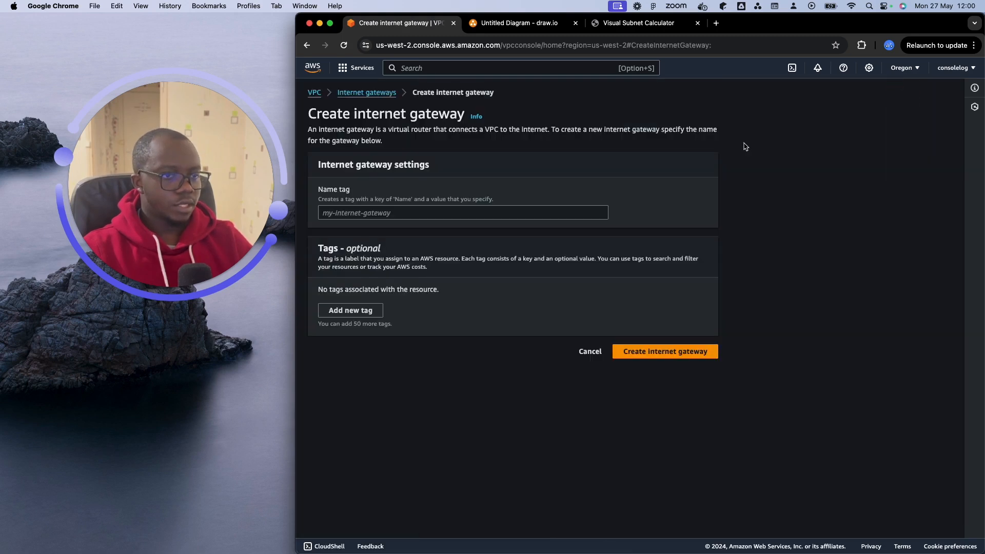
pyautogui.click(455, 213)
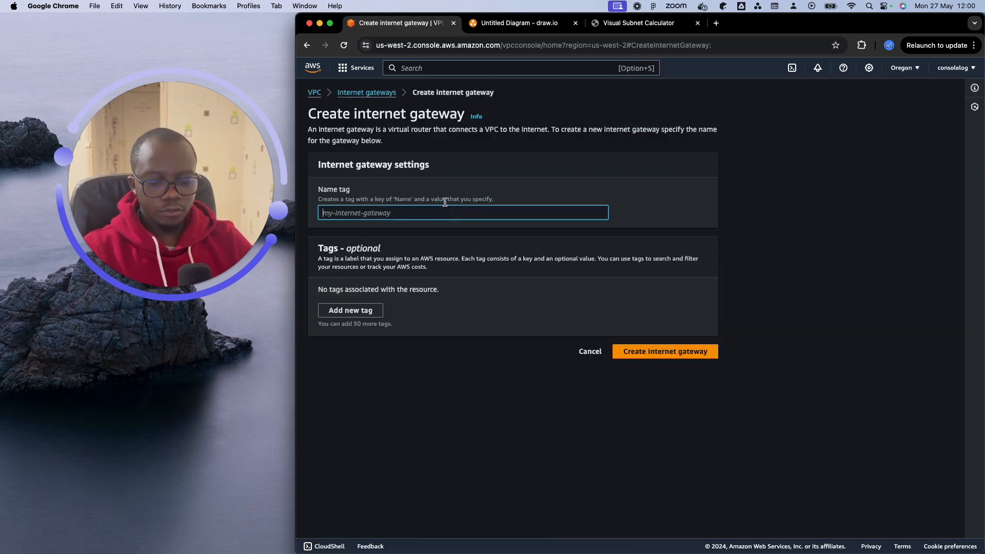
pyautogui.write('vpc')
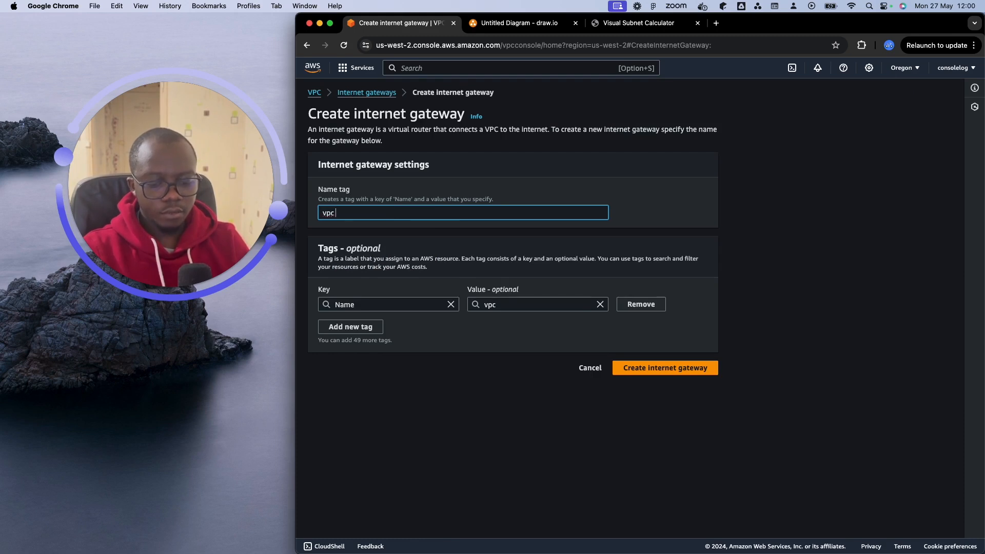
pyautogui.write(' b igw')
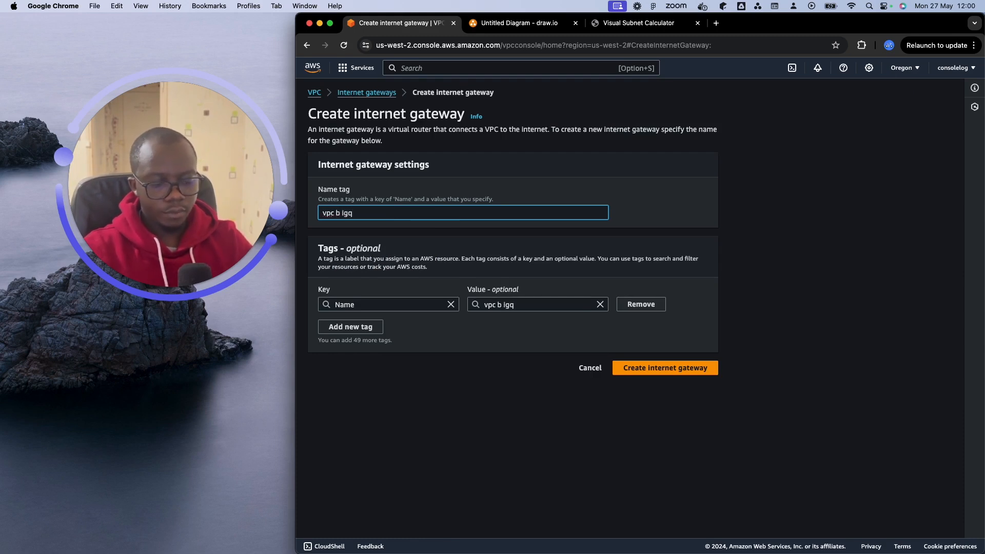
pyautogui.click(651, 368)
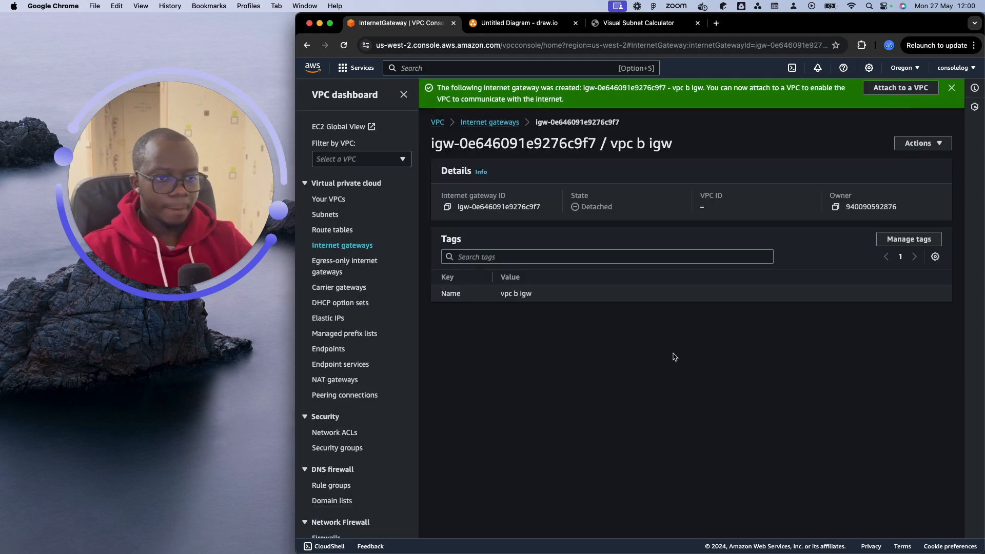
# - Attach the new vpc b igw internet gateway to vpc b
pyautogui.click(901, 88)
pyautogui.click(494, 212)
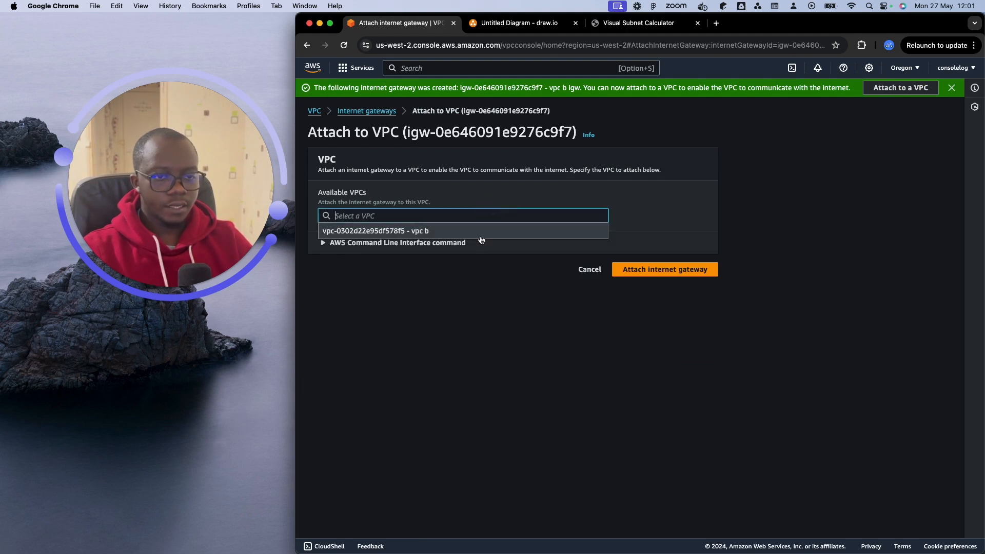
pyautogui.click(474, 230)
pyautogui.click(675, 271)
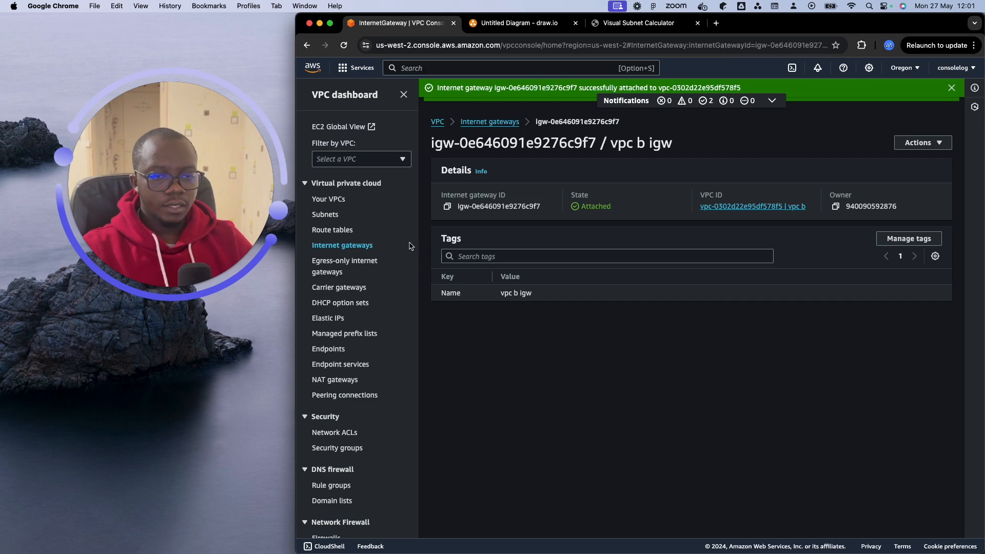
# - Add a 0.0.0.0/0 route targeting the vpc b igw internet gateway to the vpc b pub rt route table and save it
pyautogui.click(340, 230)
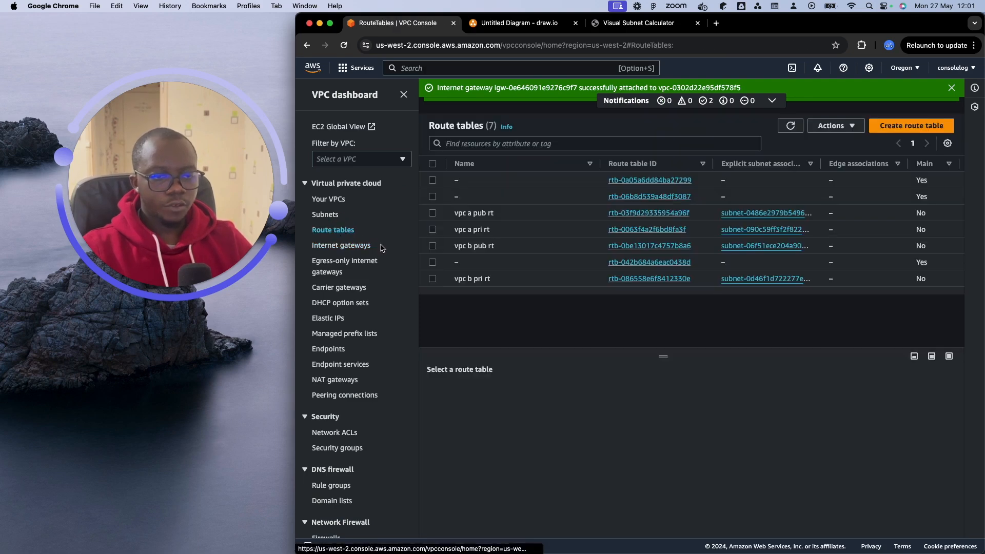
pyautogui.click(433, 246)
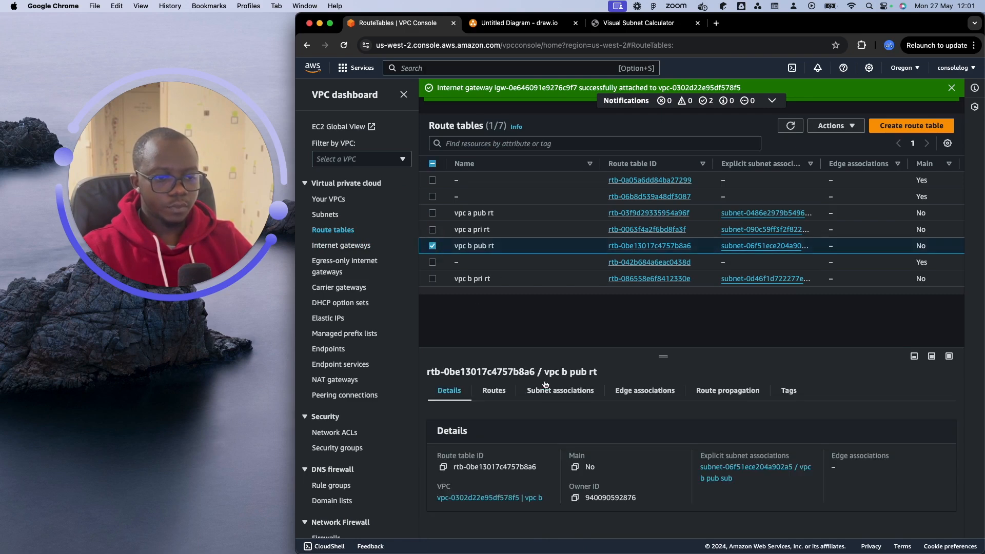
pyautogui.click(491, 395)
pyautogui.click(915, 420)
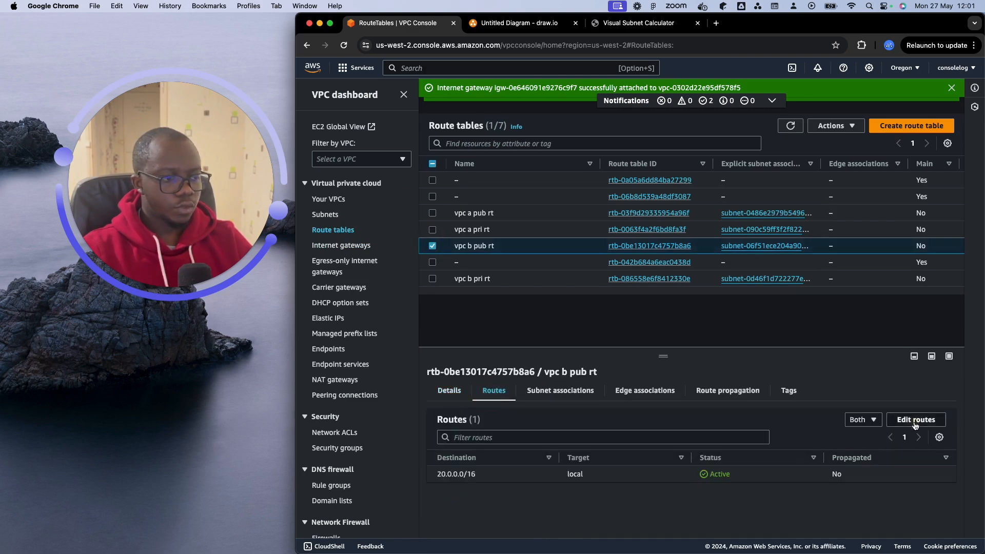
pyautogui.click(354, 213)
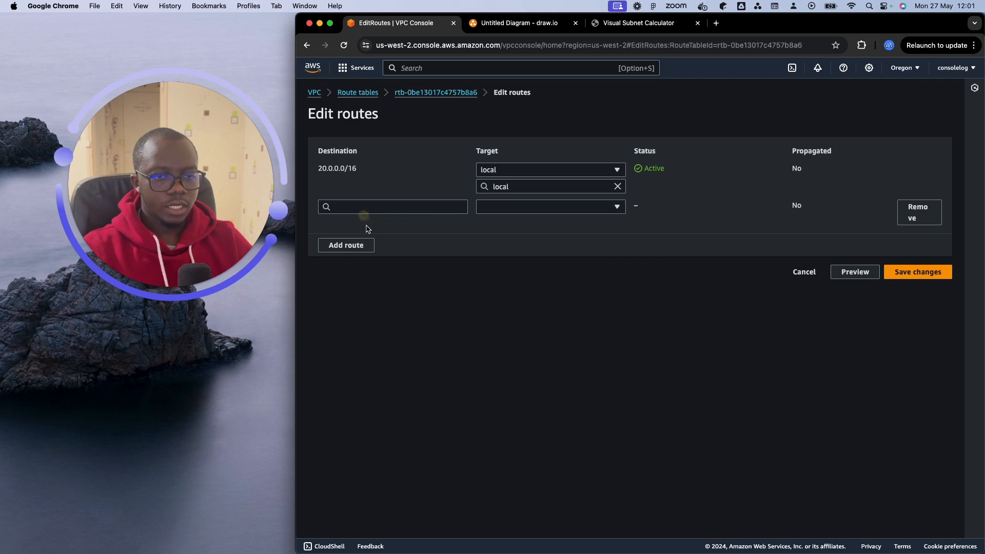
pyautogui.click(368, 207)
pyautogui.click(371, 228)
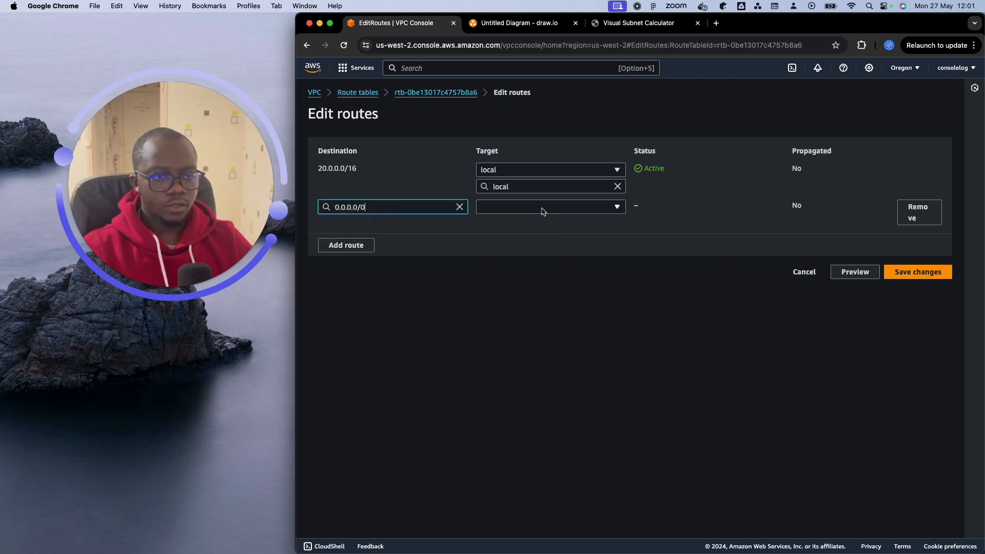
pyautogui.click(542, 206)
pyautogui.click(543, 301)
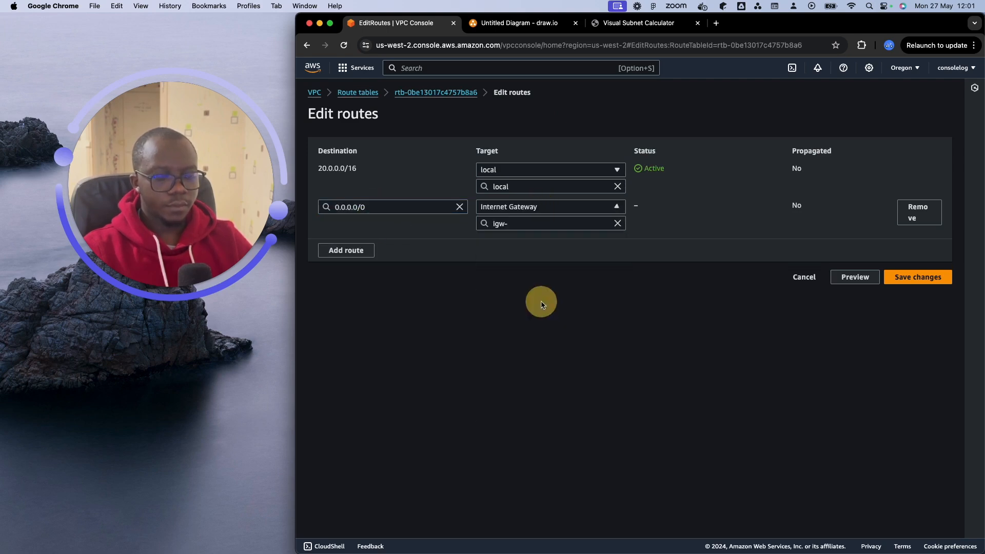
pyautogui.click(540, 222)
pyautogui.click(548, 253)
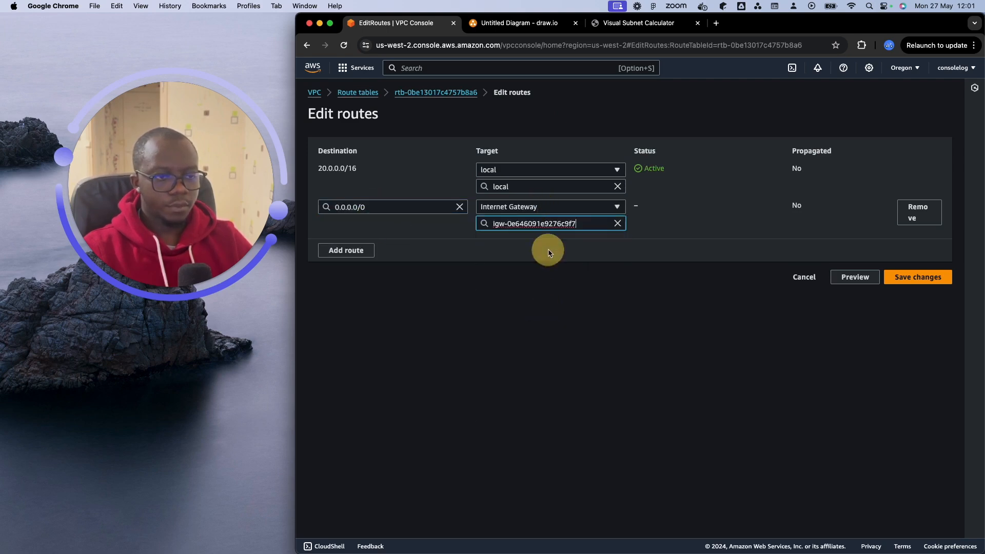
pyautogui.click(928, 277)
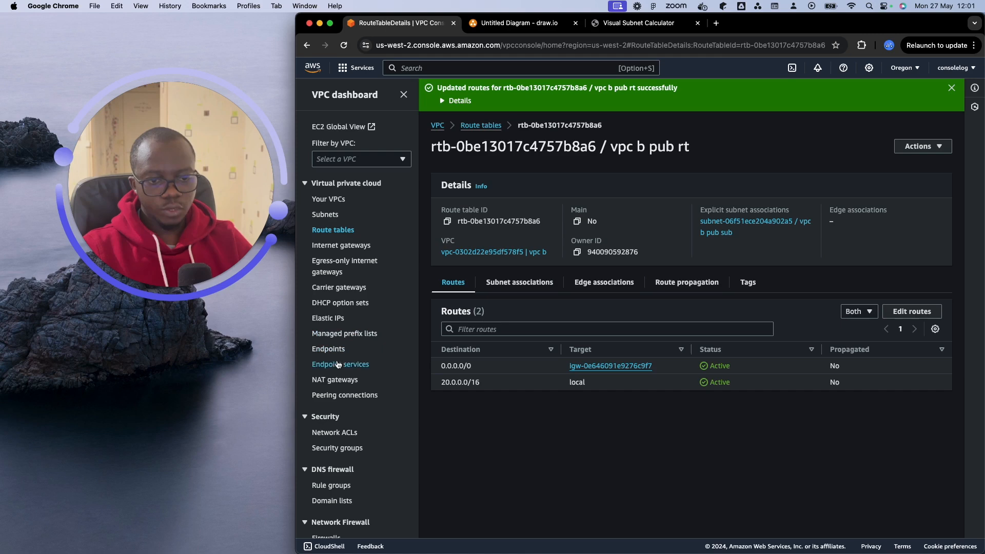
# - Create a public NAT gateway named "vpc b ngw" in the vpc b pub sub subnet with a newly allocated Elastic IP
pyautogui.click(338, 379)
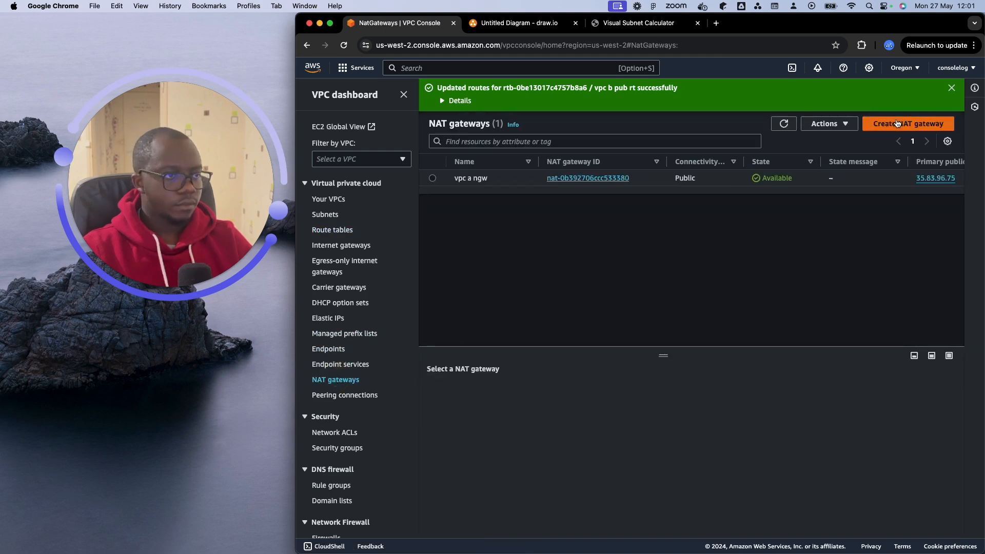
pyautogui.click(898, 124)
pyautogui.click(430, 214)
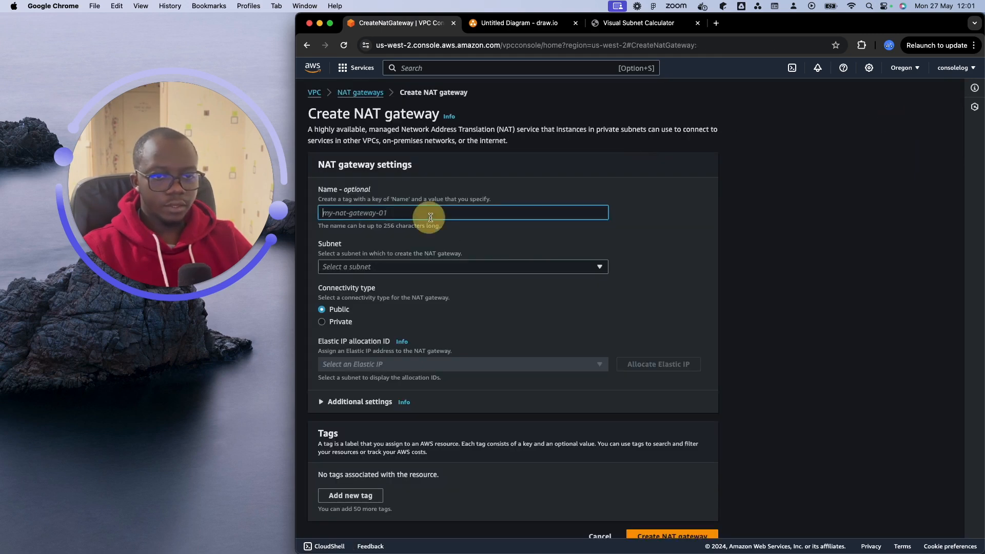
pyautogui.write('p')
pyautogui.press('BackSpace')
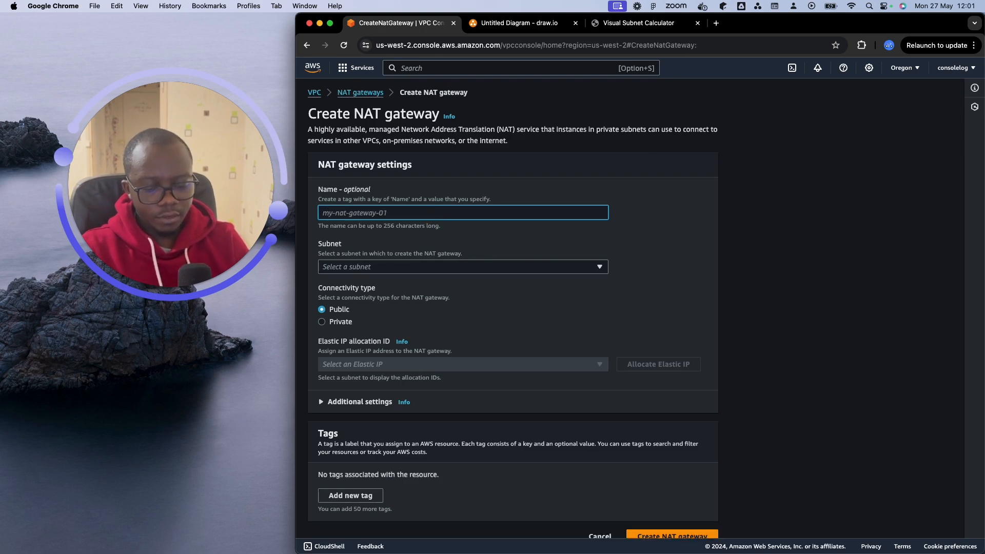
pyautogui.write('vpc b ngw')
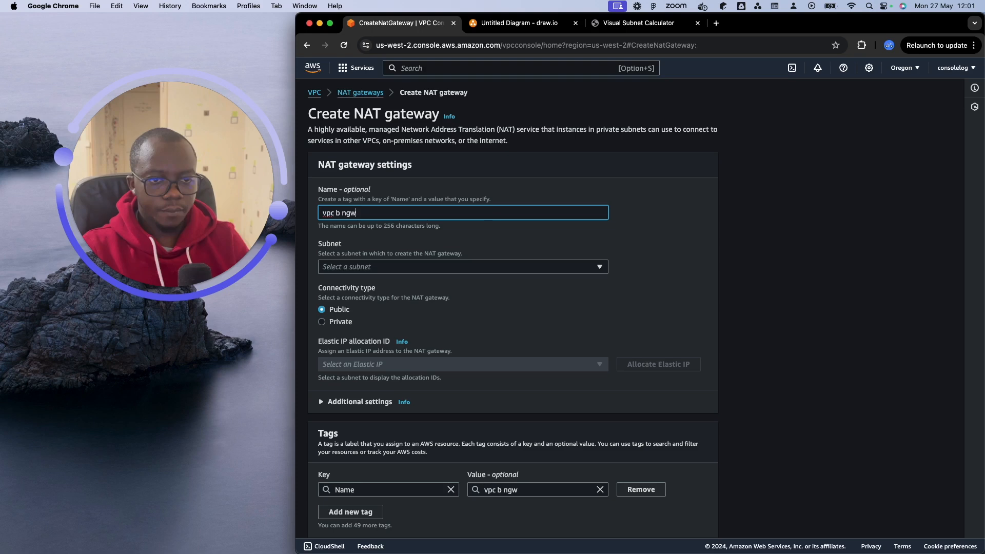
pyautogui.scroll(-1, 505, 229)
pyautogui.click(503, 234)
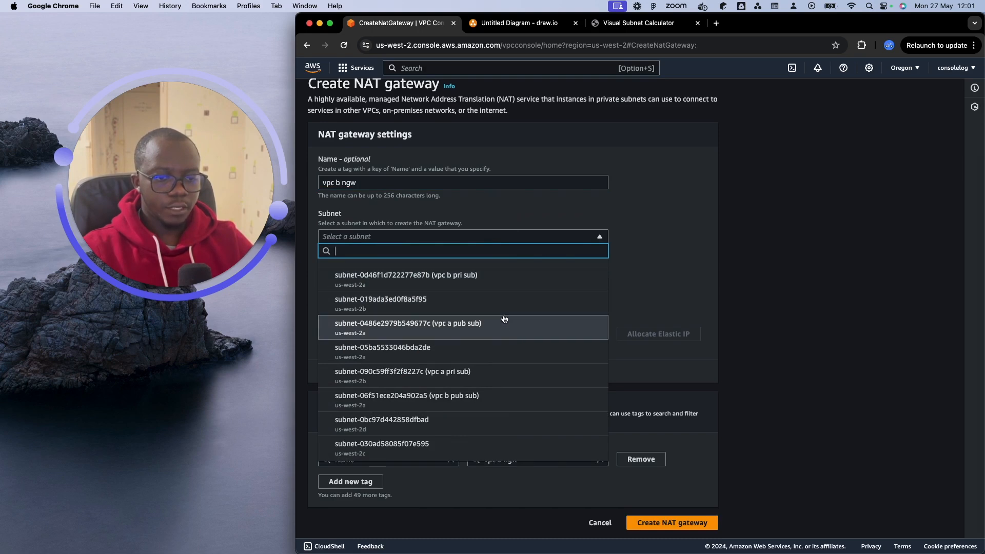
pyautogui.click(497, 400)
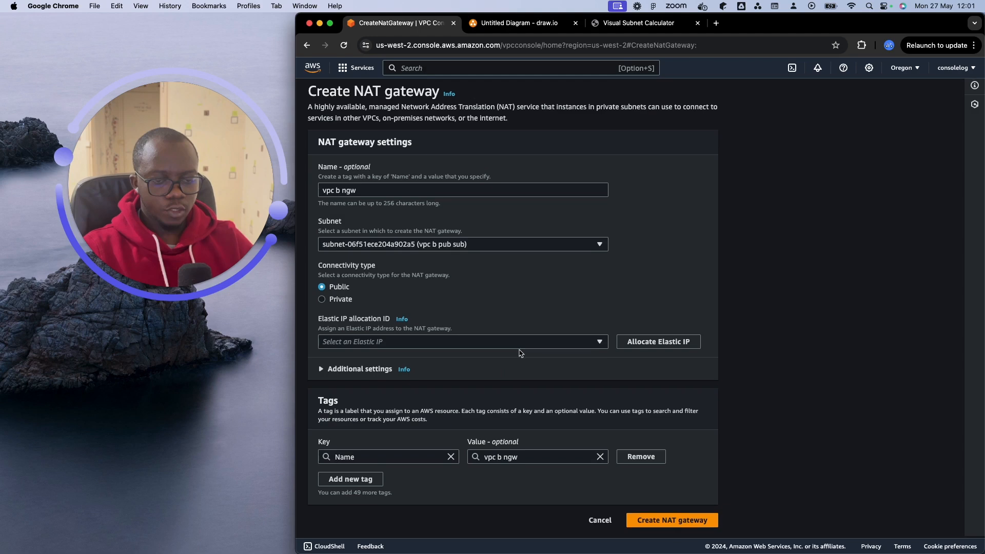
pyautogui.click(657, 351)
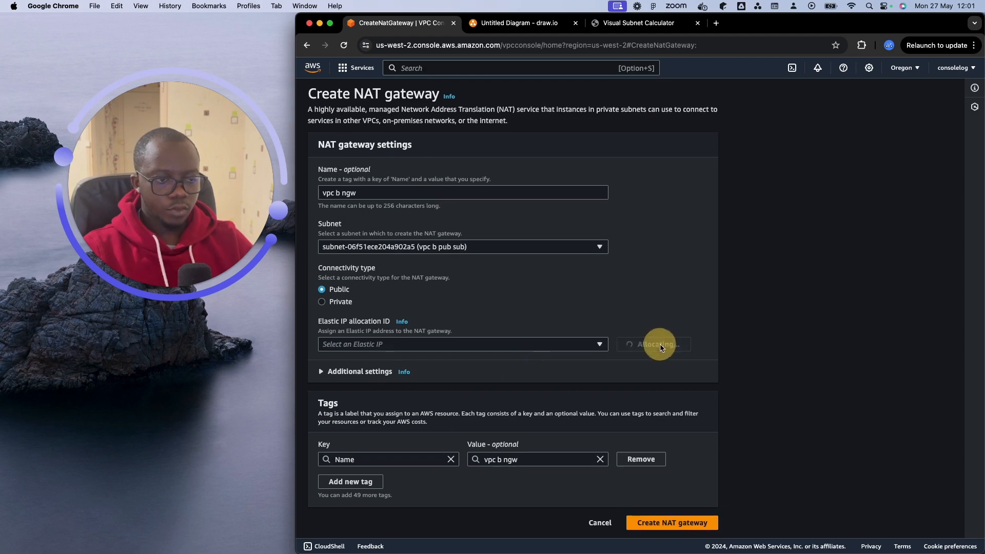
pyautogui.click(688, 525)
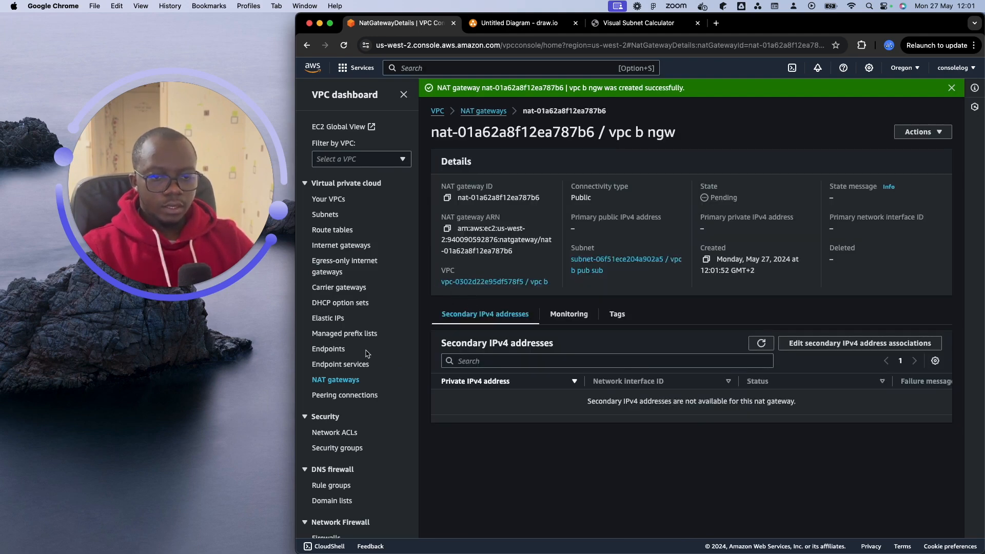
# - Add a 0.0.0.0/0 route targeting the vpc b ngw NAT gateway to the vpc b pri rt route table and save it
pyautogui.click(330, 230)
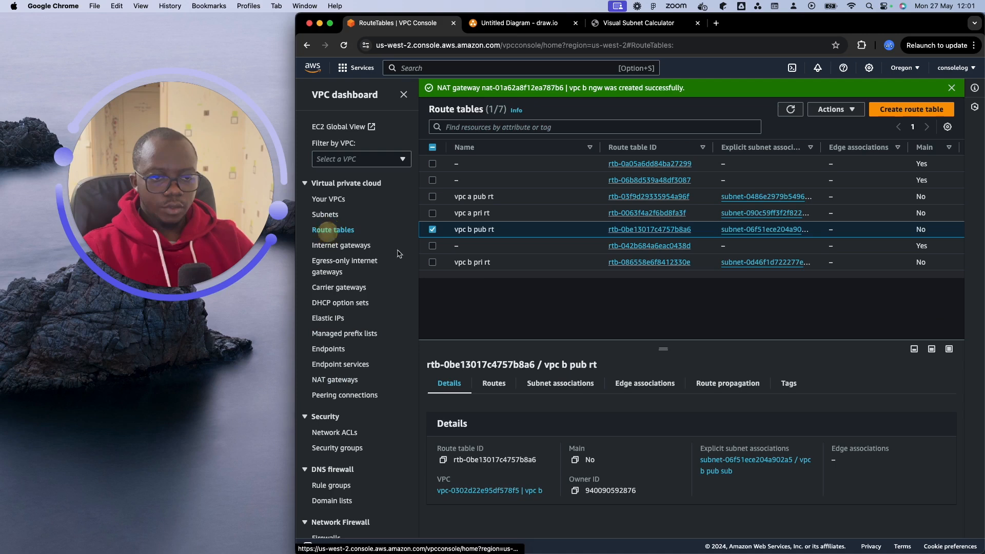
pyautogui.click(432, 231)
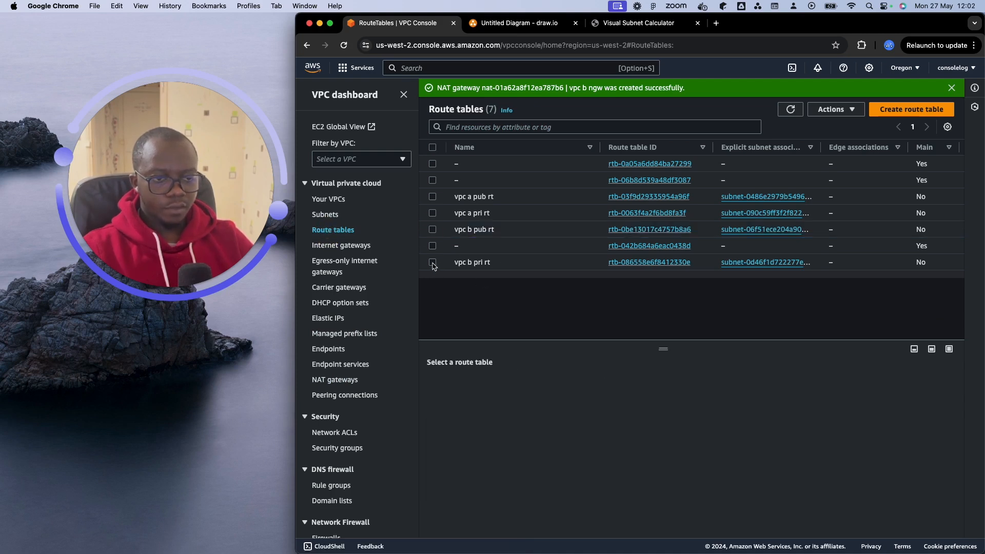
pyautogui.click(432, 263)
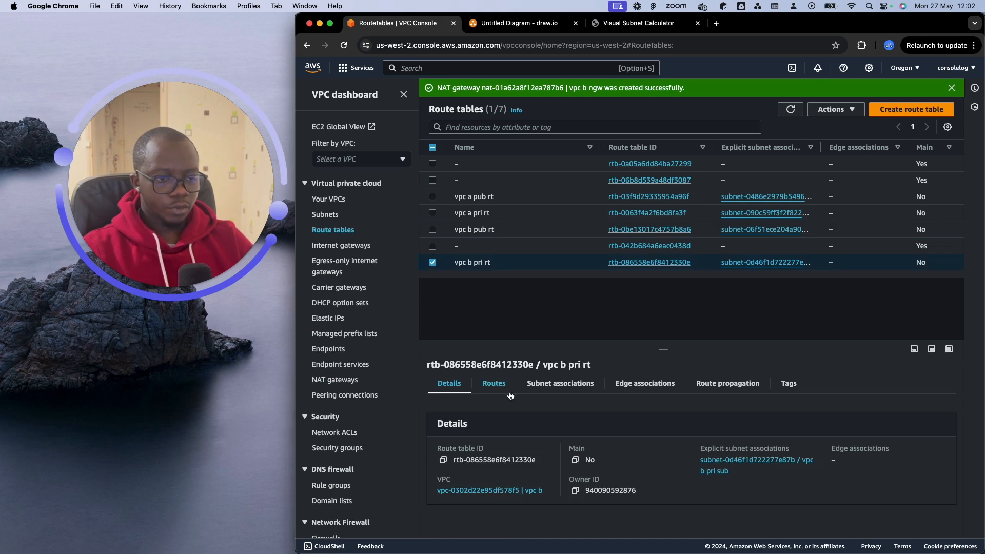
pyautogui.click(496, 386)
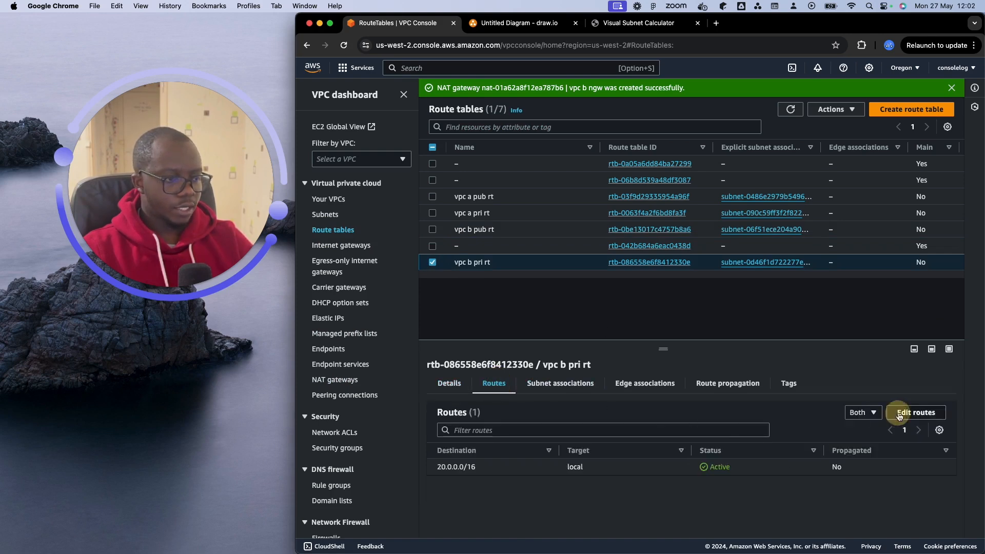
pyautogui.click(915, 413)
pyautogui.click(359, 215)
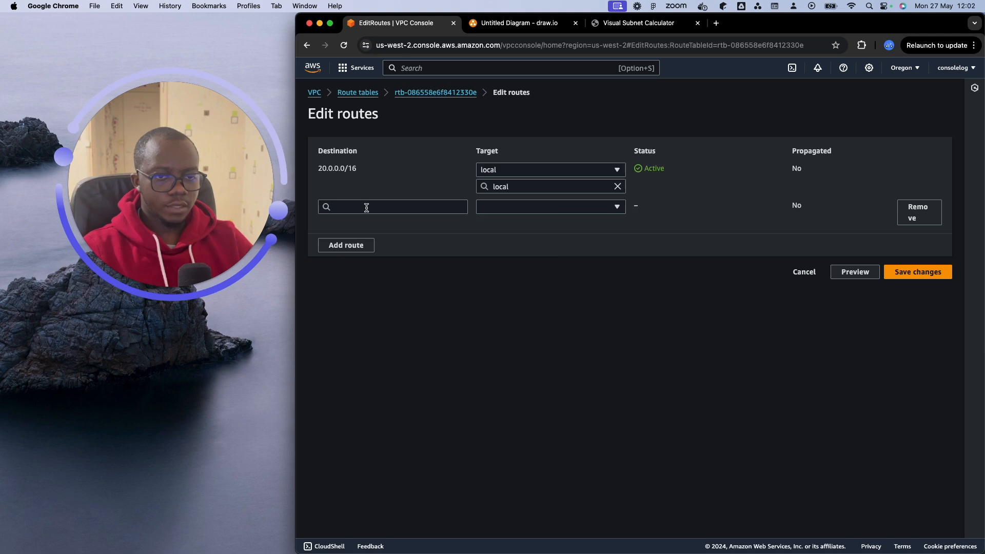
pyautogui.click(368, 211)
pyautogui.click(369, 221)
pyautogui.click(553, 208)
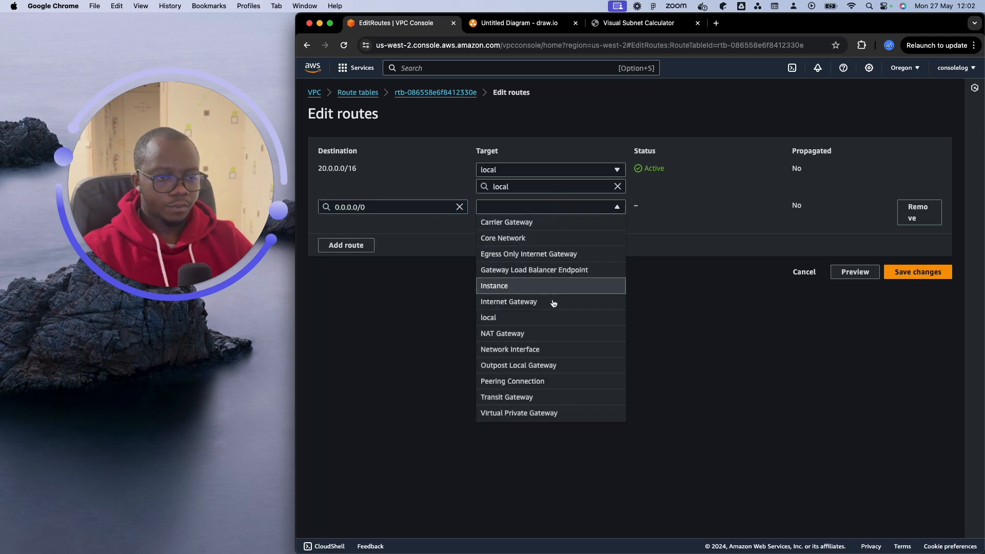
pyautogui.click(559, 334)
pyautogui.click(560, 223)
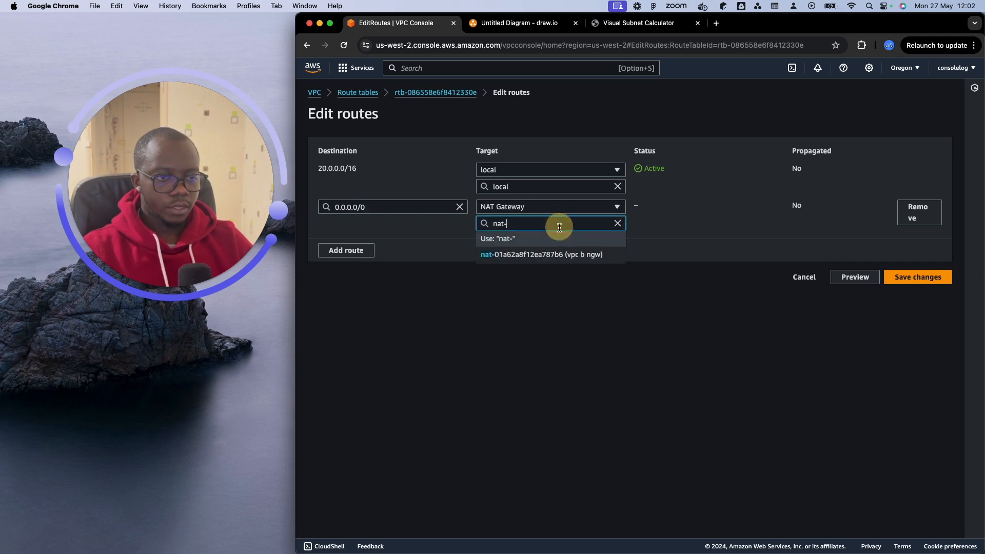
pyautogui.click(576, 255)
pyautogui.click(903, 278)
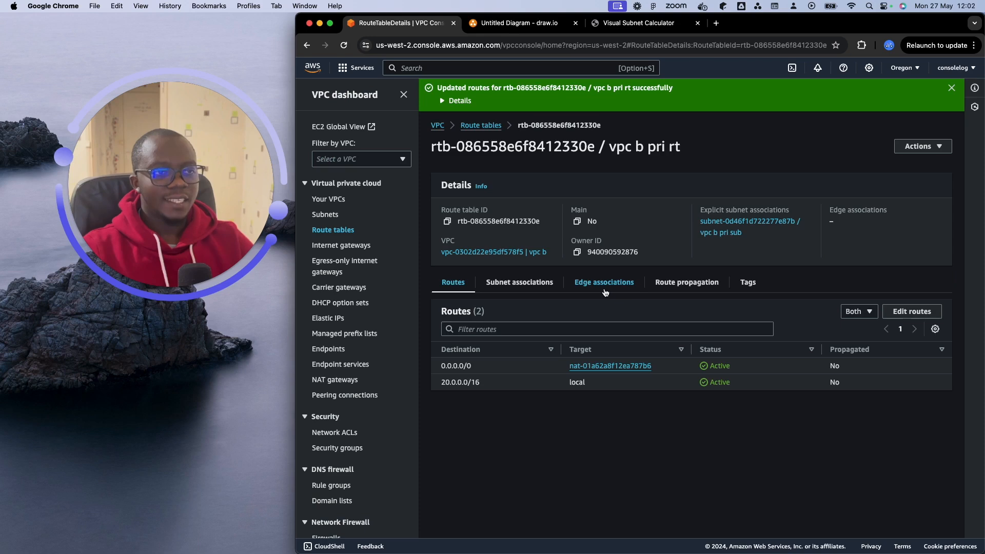
# - Switch to the draw.io diagram and examine the two VPCs and the peering icon between them
pyautogui.click(539, 24)
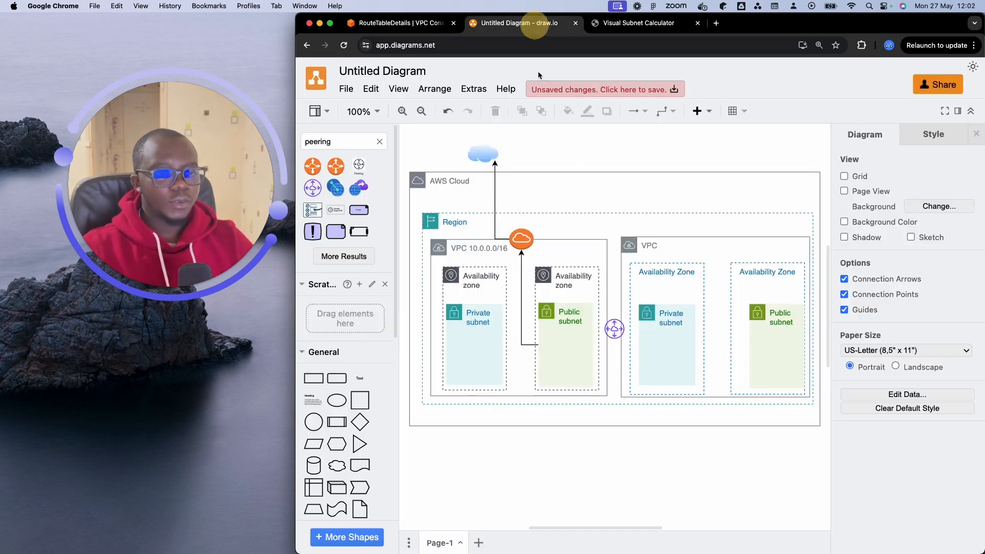
pyautogui.click(553, 246)
pyautogui.click(645, 248)
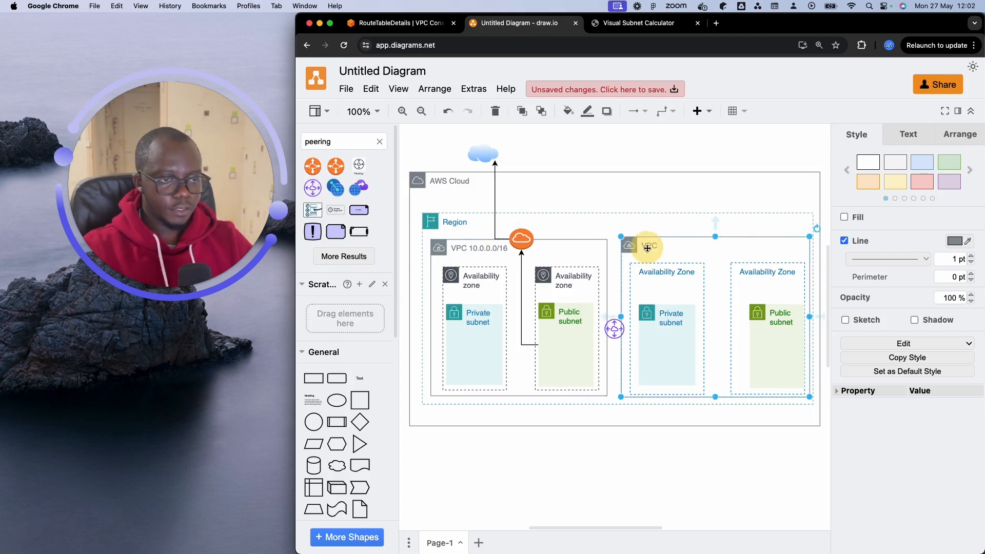
pyautogui.click(615, 334)
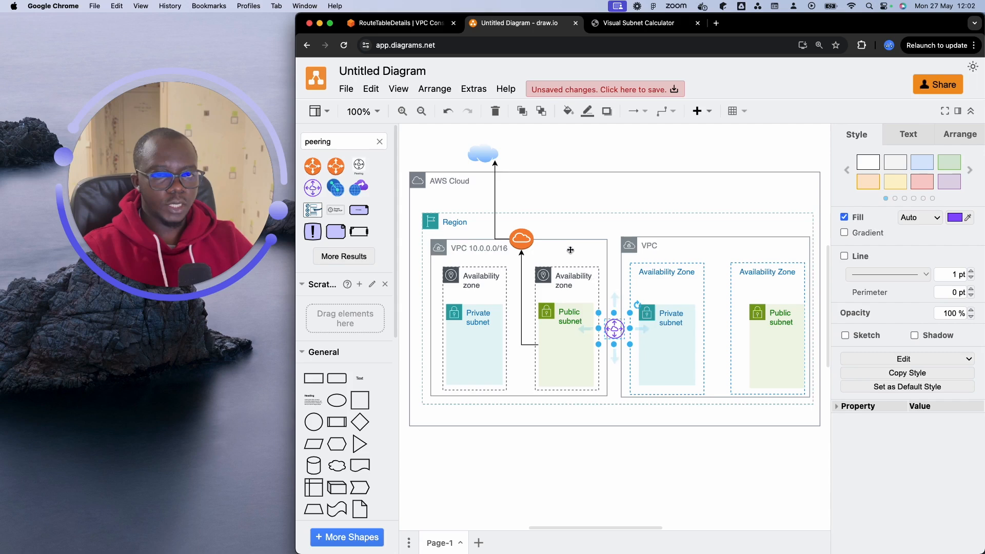
# - Switch back to the AWS VPC console and start a new peering connection named "vpc a-b conn"
pyautogui.click(403, 23)
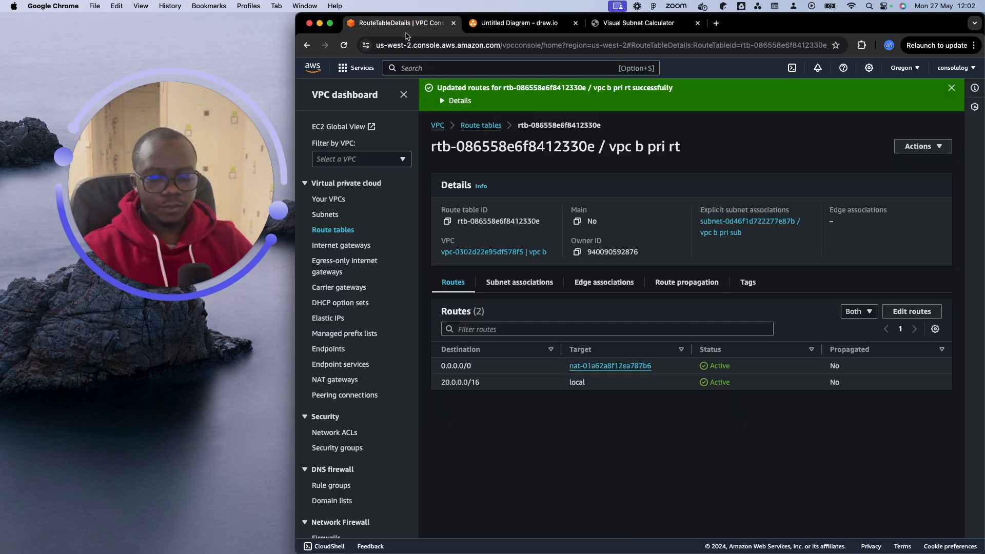
pyautogui.click(341, 397)
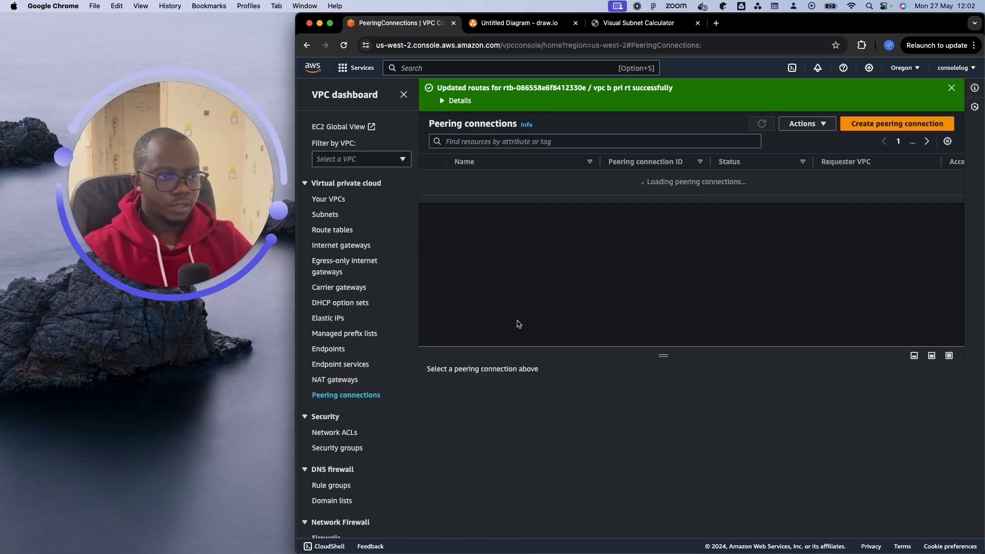
pyautogui.click(854, 123)
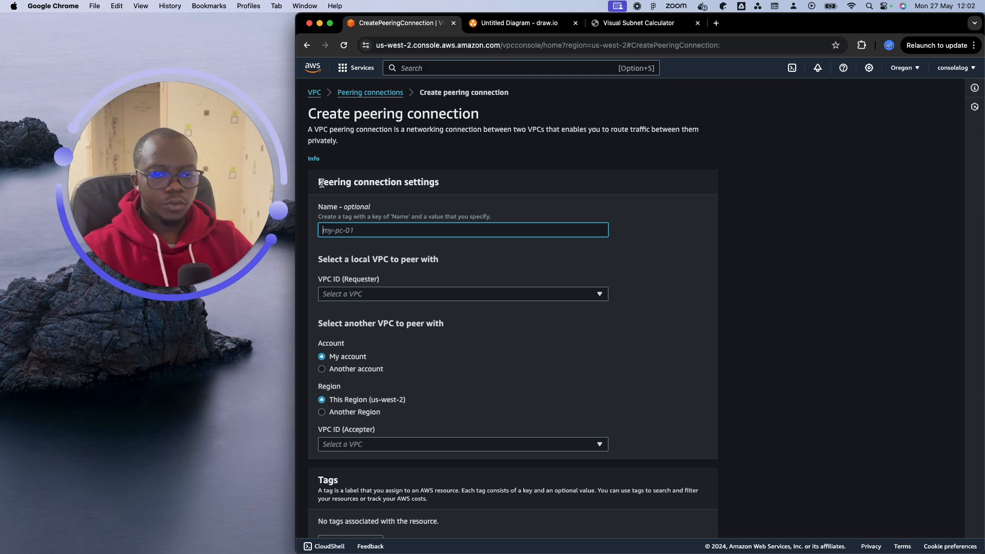
pyautogui.moveTo(321, 183); pyautogui.dragTo(440, 182)
pyautogui.click(365, 228)
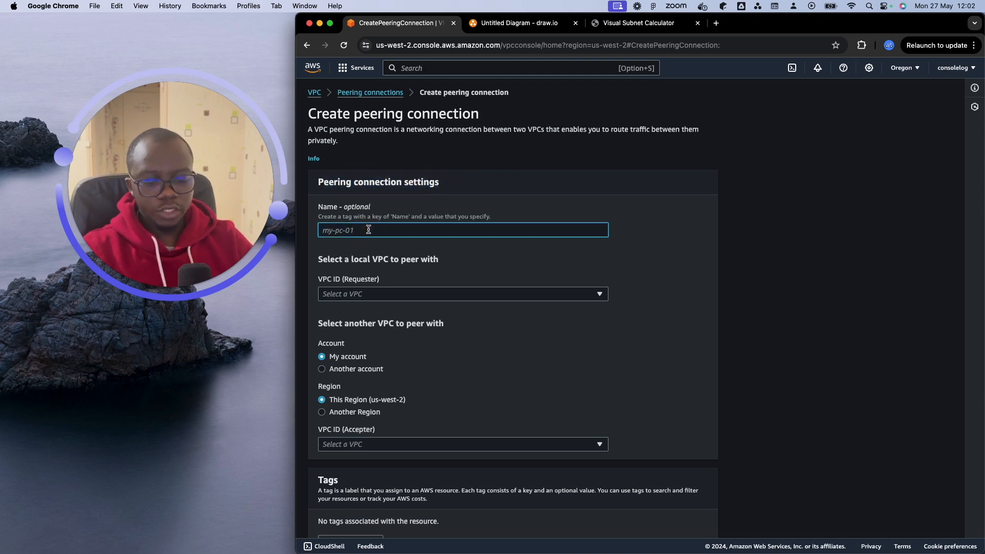
pyautogui.write('vpc a-b conn')
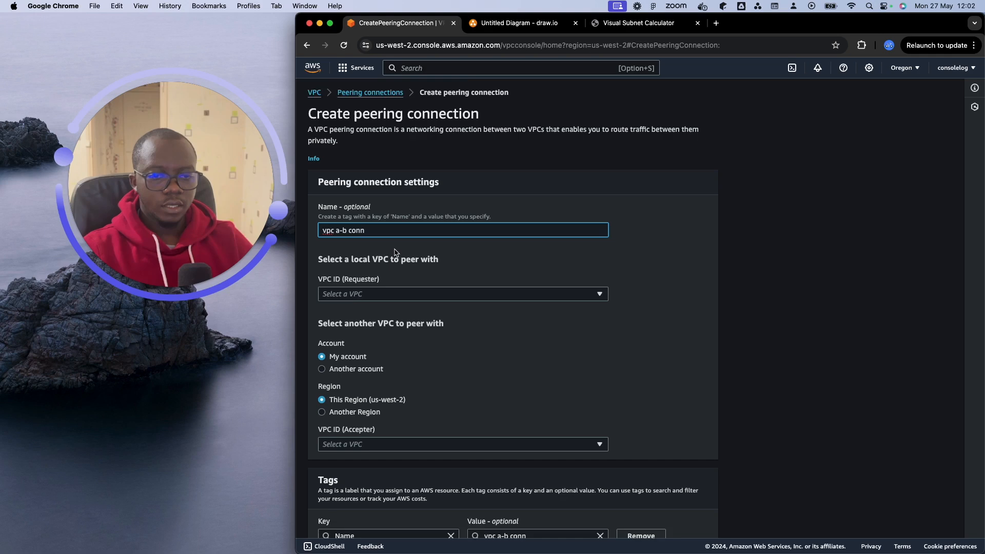
pyautogui.scroll(-1, 394, 231)
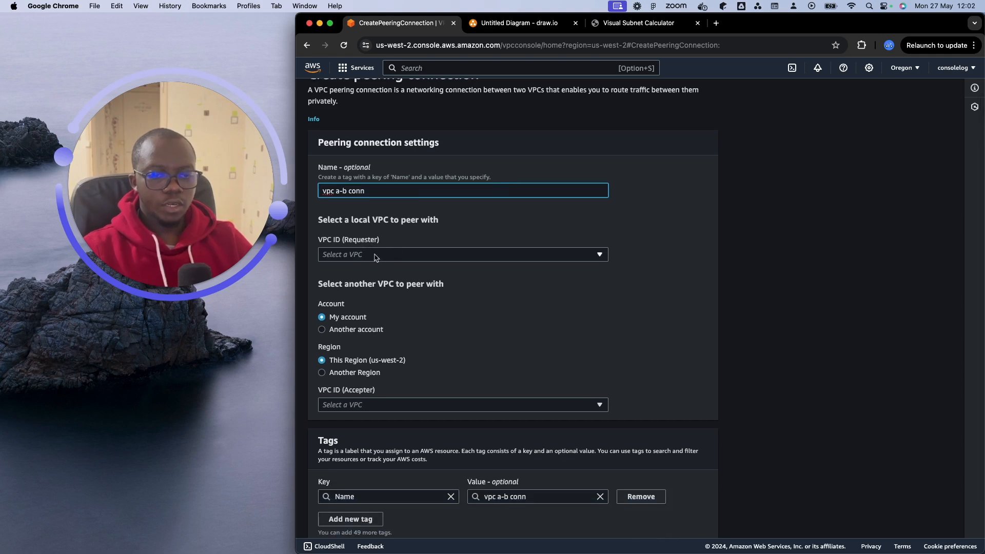
# - Check the VPCs in the draw.io diagram, and choose vpc A as the requester of the peering connection in the AWS console
pyautogui.click(516, 23)
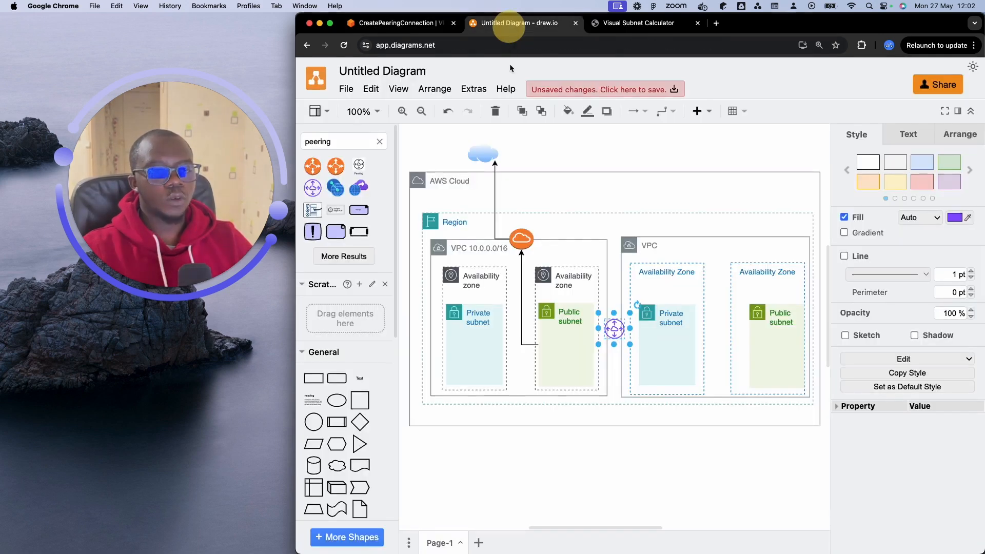
pyautogui.click(629, 242)
pyautogui.click(398, 23)
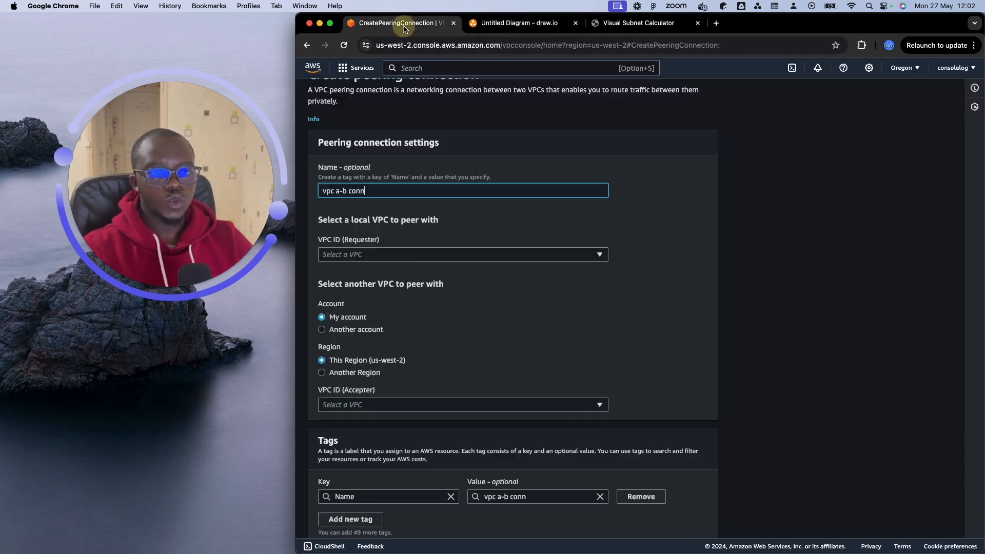
pyautogui.click(415, 256)
pyautogui.click(430, 316)
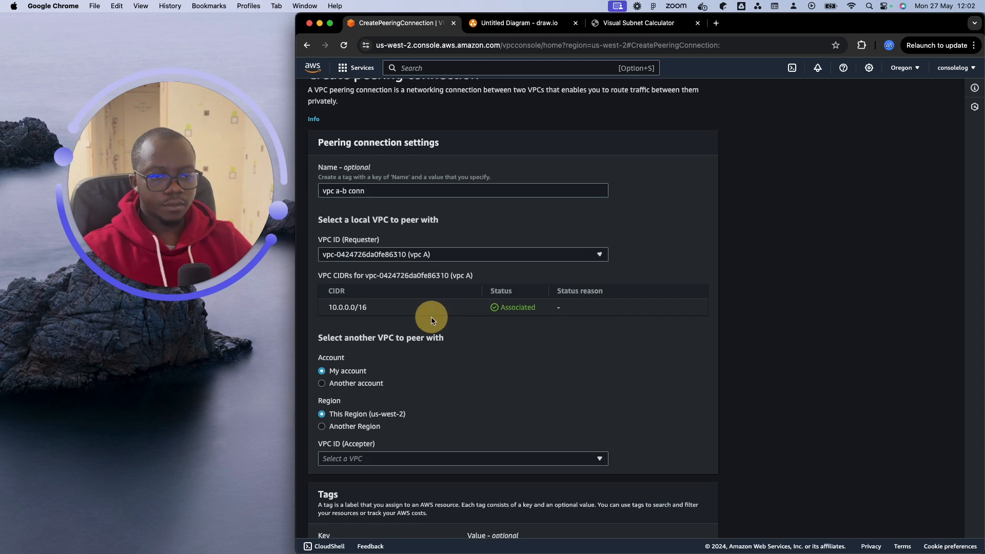
# - Choose vpc b in the same account and region as the accepter and create the peering connection
pyautogui.scroll(-2, 413, 334)
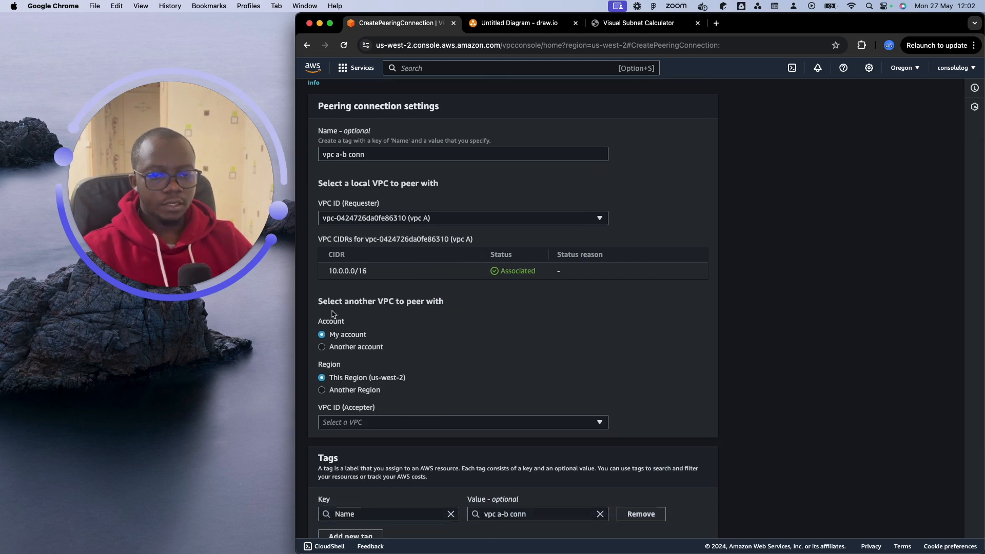
pyautogui.scroll(-2, 416, 302)
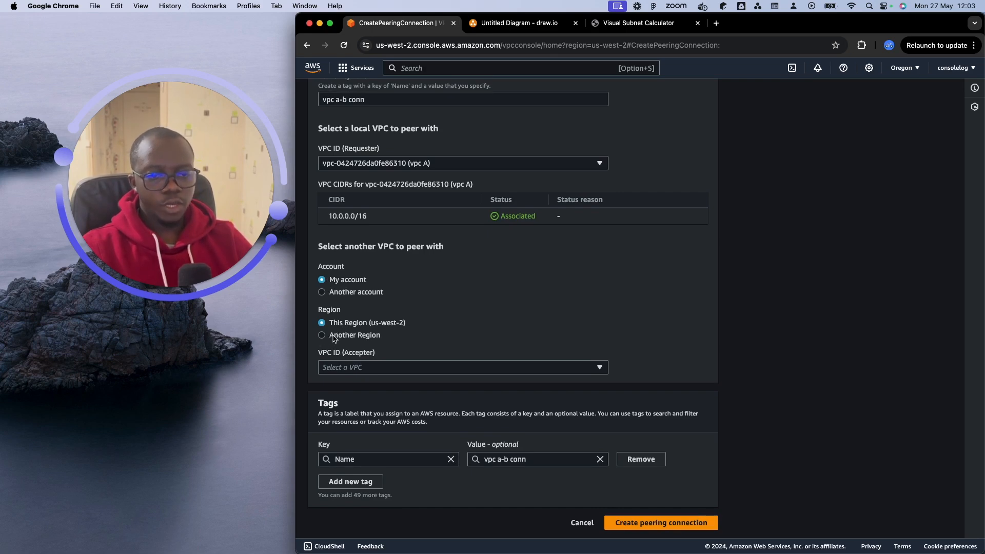
pyautogui.click(433, 367)
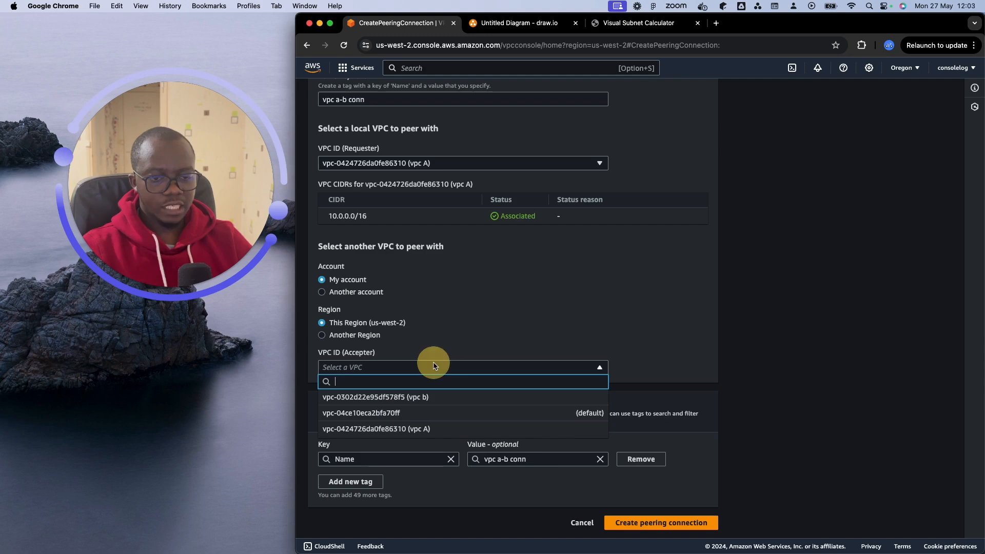
pyautogui.click(450, 398)
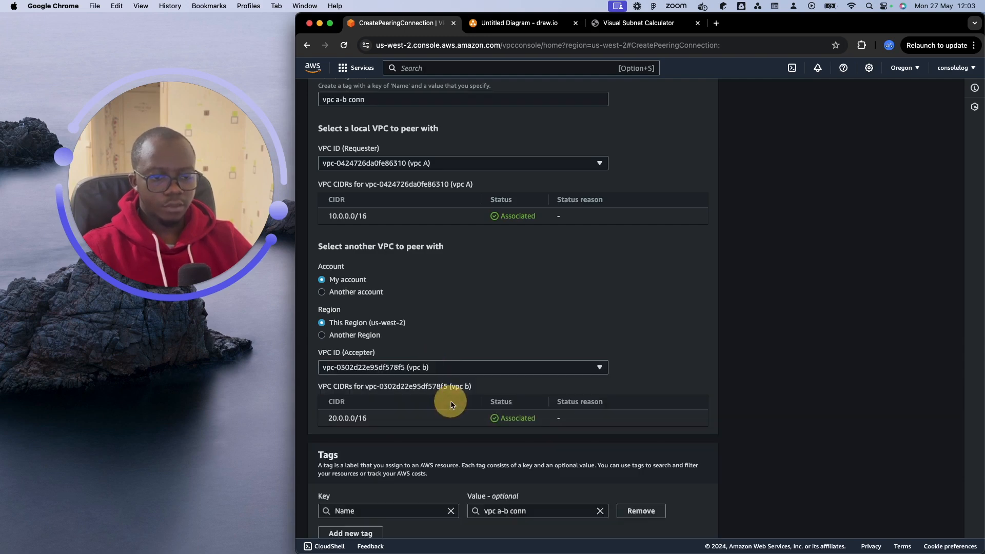
pyautogui.scroll(-2, 453, 401)
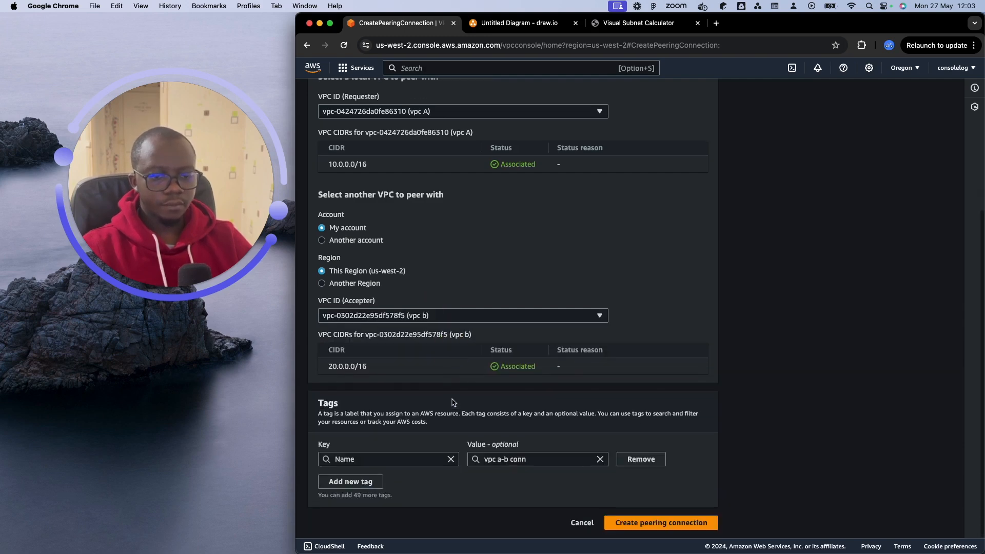
pyautogui.click(704, 519)
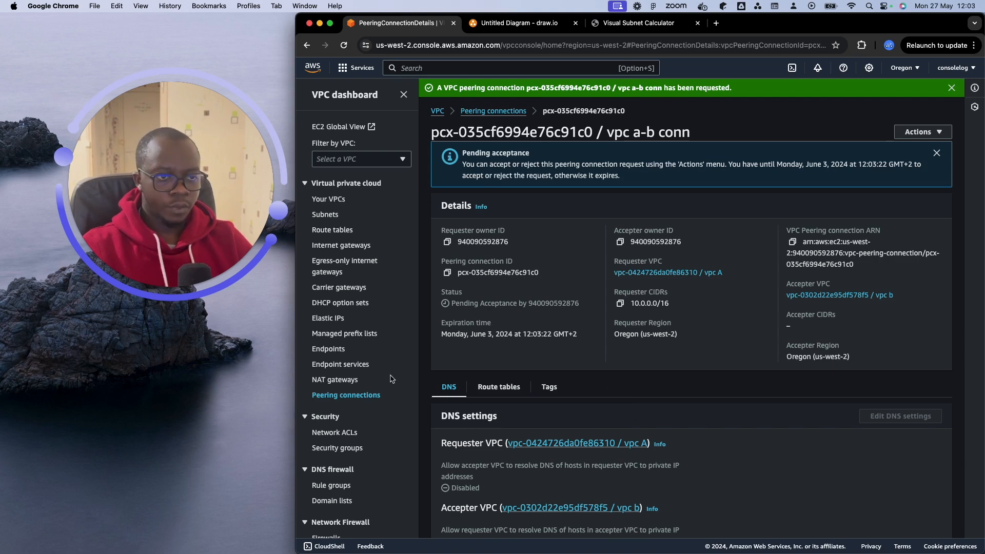
# - Accept the pending vpc a-b conn peering connection request
pyautogui.click(512, 111)
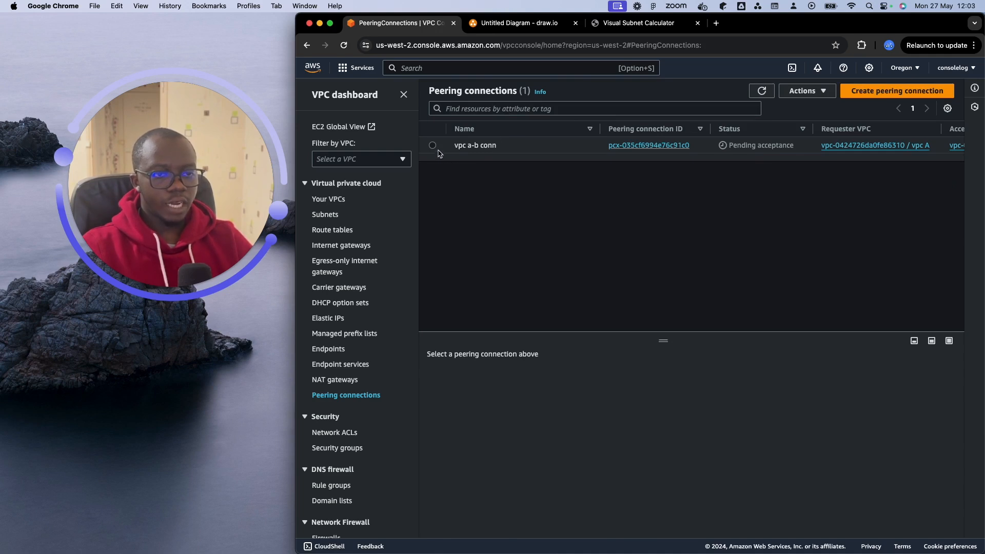
pyautogui.click(433, 146)
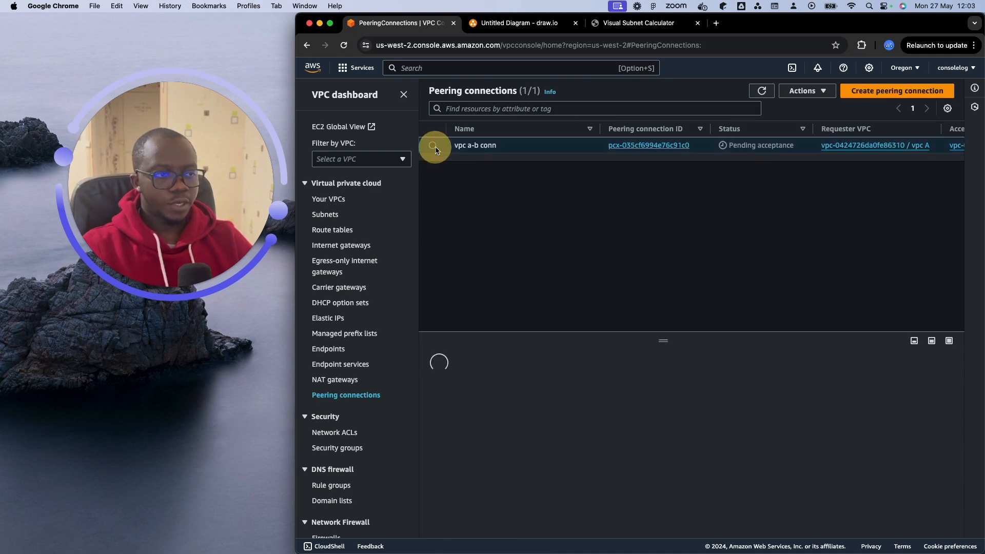
pyautogui.click(826, 97)
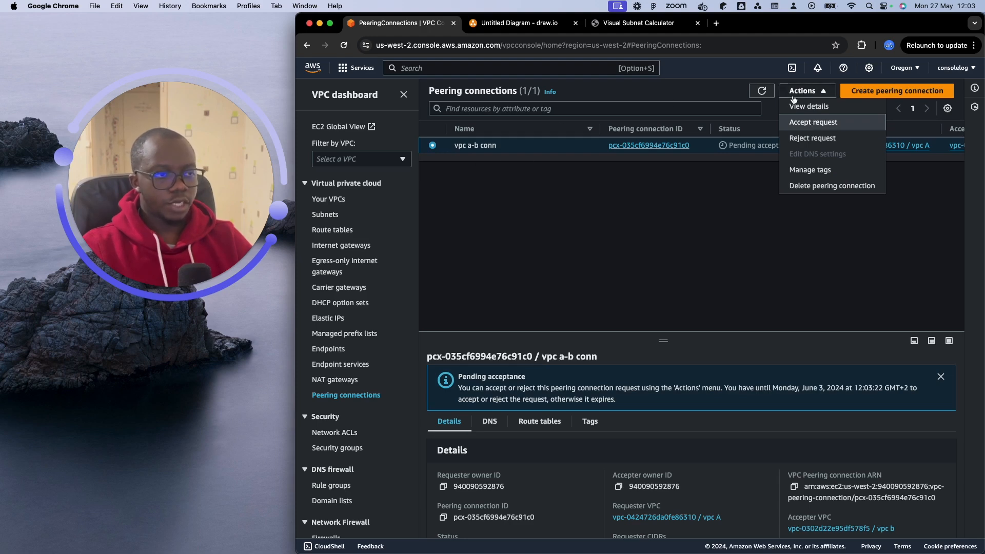
pyautogui.click(813, 122)
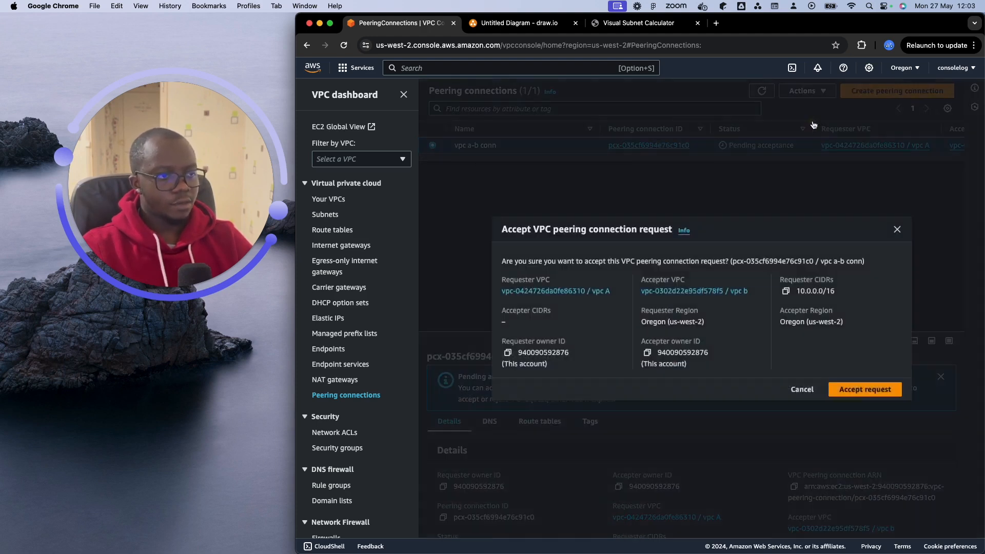
pyautogui.click(871, 392)
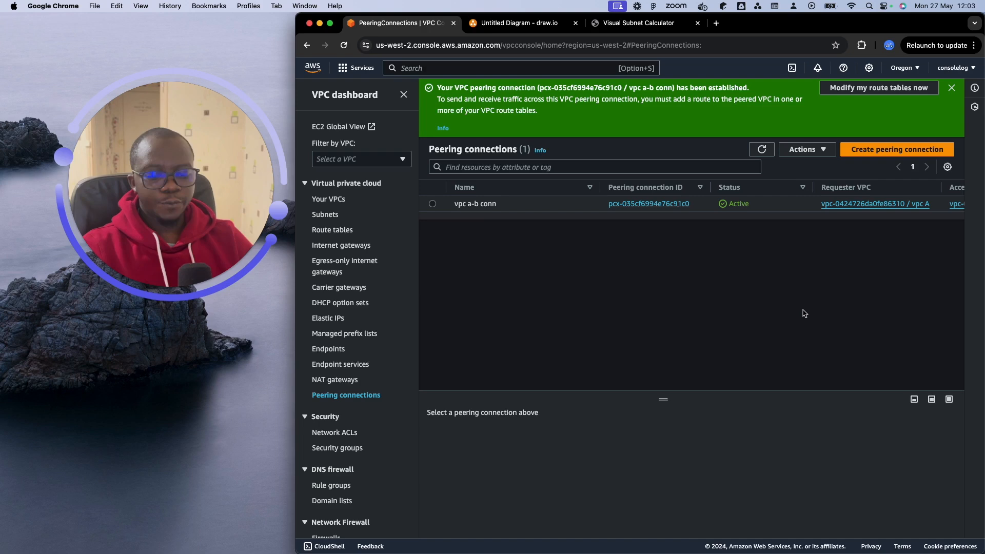
# - In the draw.io diagram, draw a connector arrow from the VPC 10.0.0.0/16 public subnet to the other VPC's public subnet
pyautogui.click(533, 23)
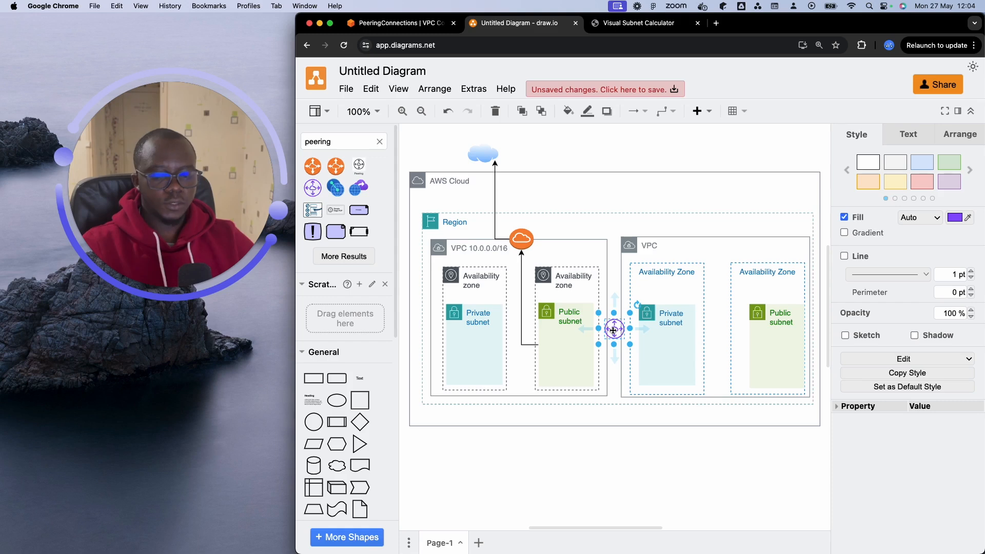
pyautogui.moveTo(613, 330); pyautogui.dragTo(575, 310)
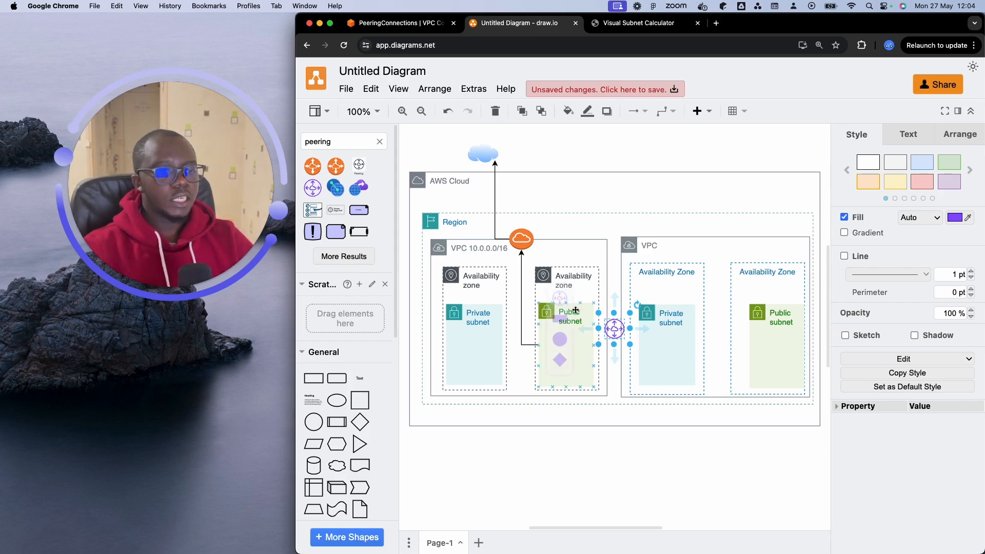
pyautogui.click(543, 312)
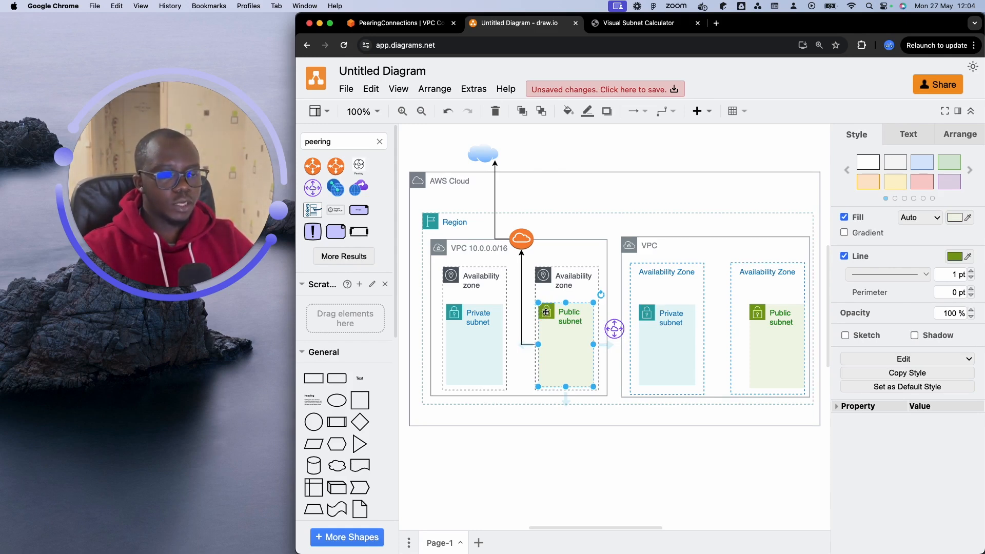
pyautogui.moveTo(607, 345); pyautogui.dragTo(755, 313)
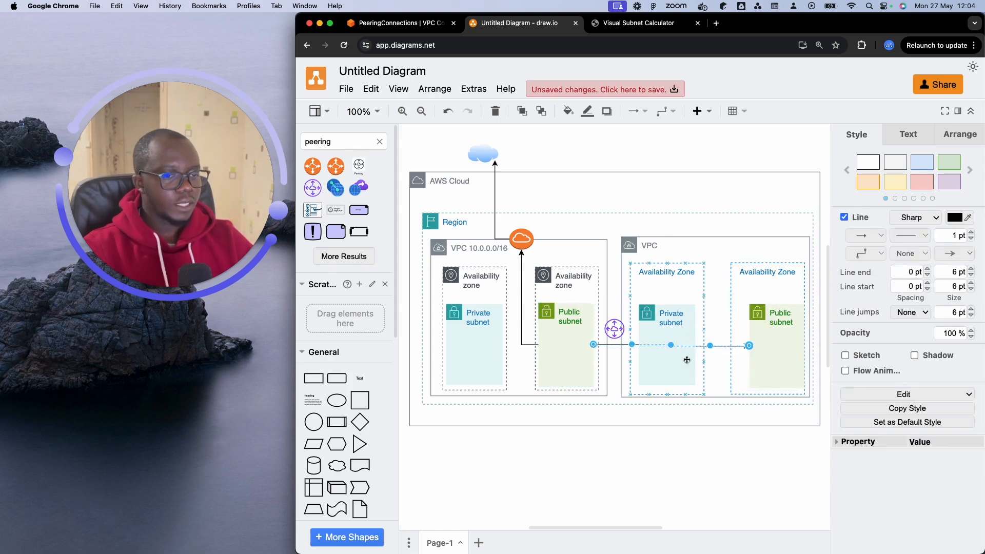
pyautogui.click(548, 311)
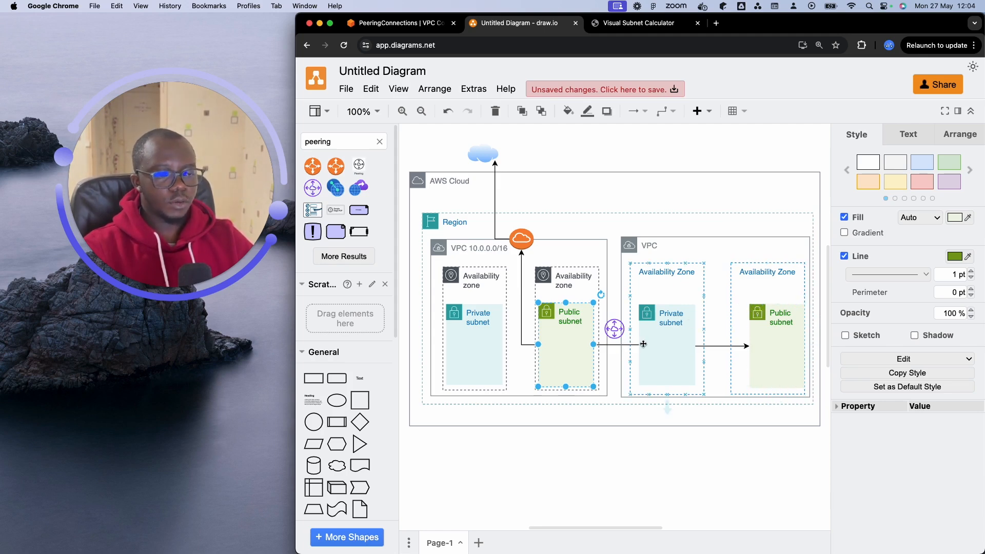
pyautogui.click(406, 23)
pyautogui.click(529, 23)
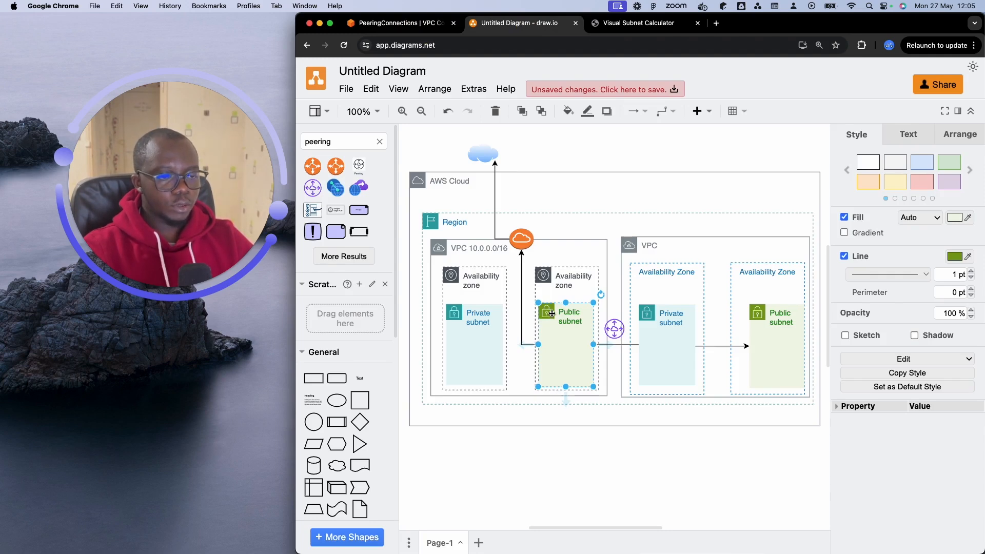
# - In the AWS console, open the routes of the vpc a pri rt route table for editing
pyautogui.click(392, 23)
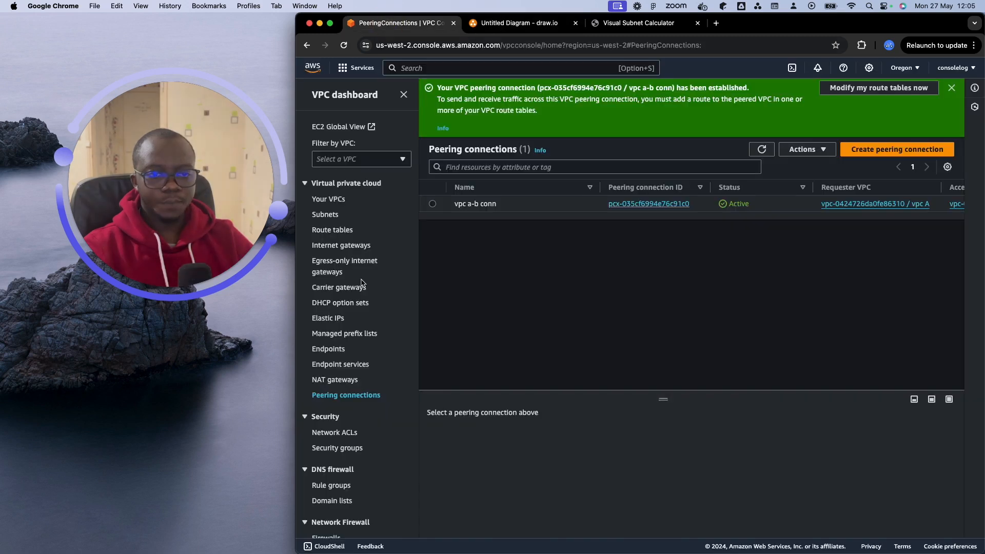
pyautogui.click(333, 230)
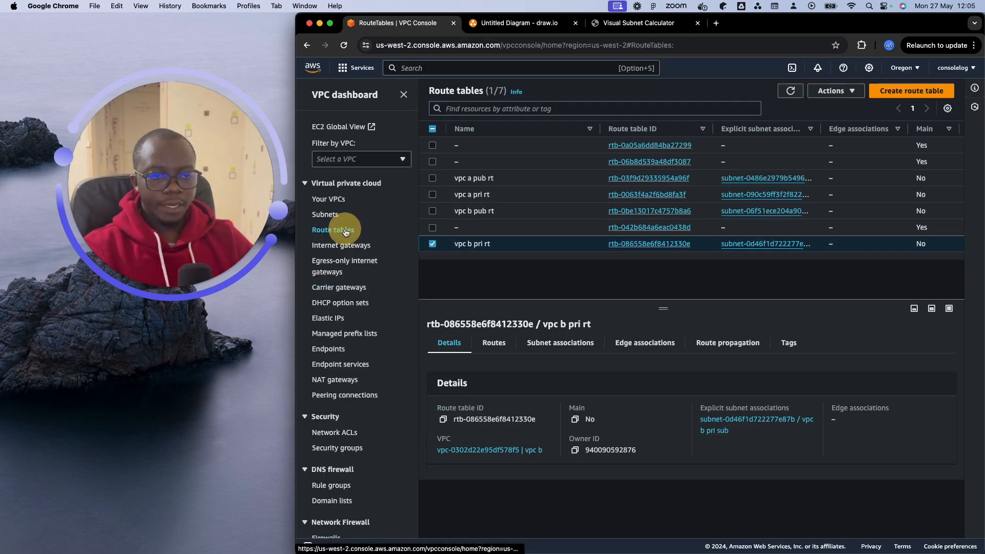
pyautogui.click(432, 244)
pyautogui.click(433, 211)
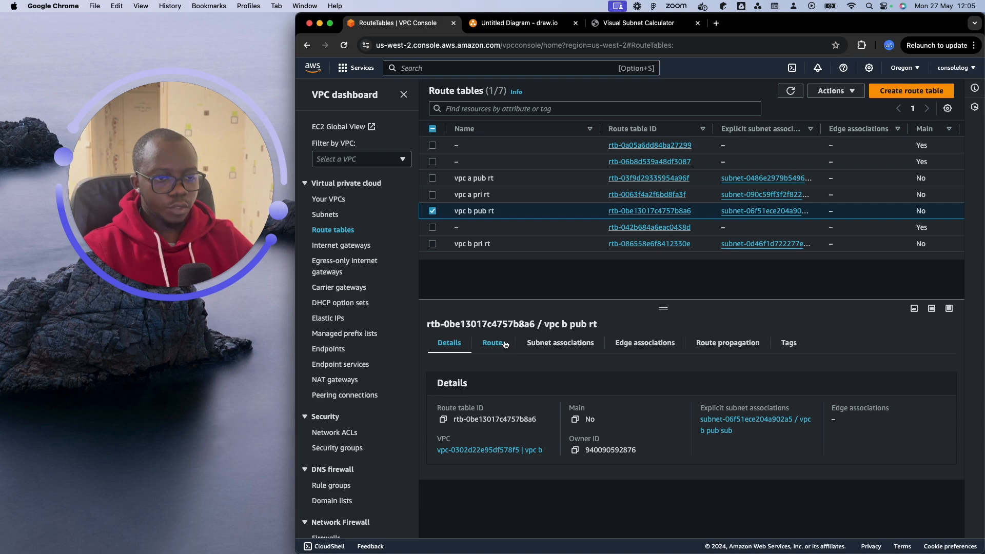
pyautogui.click(433, 211)
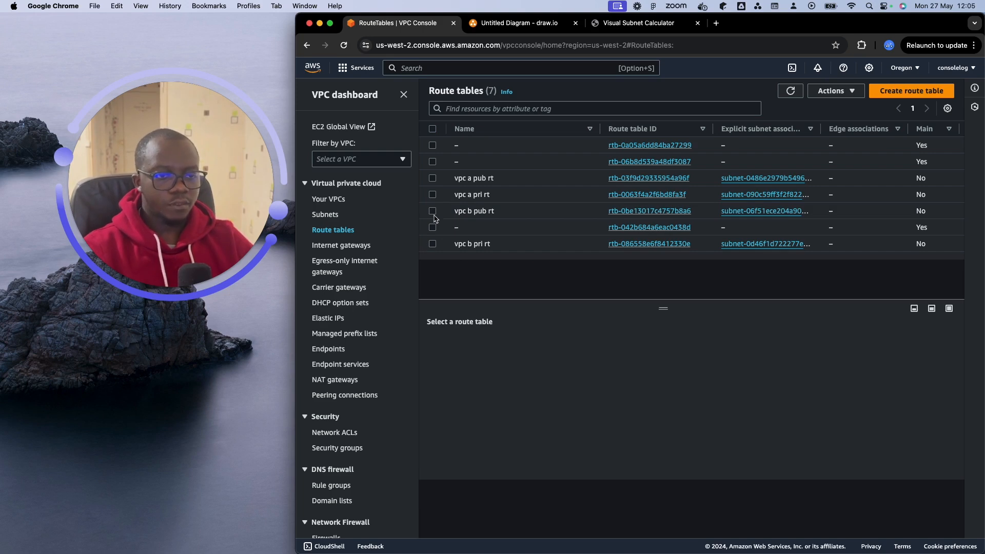
pyautogui.click(433, 195)
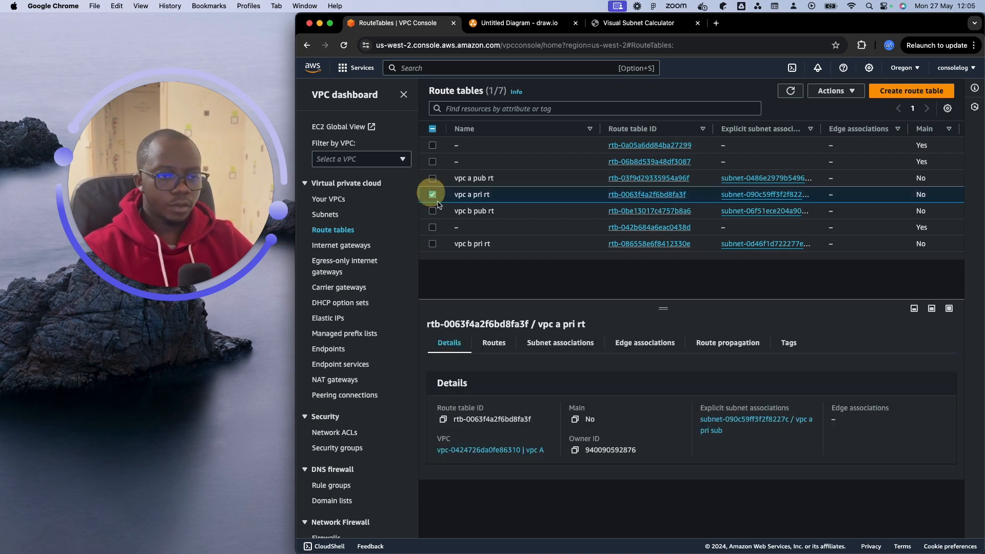
pyautogui.click(494, 345)
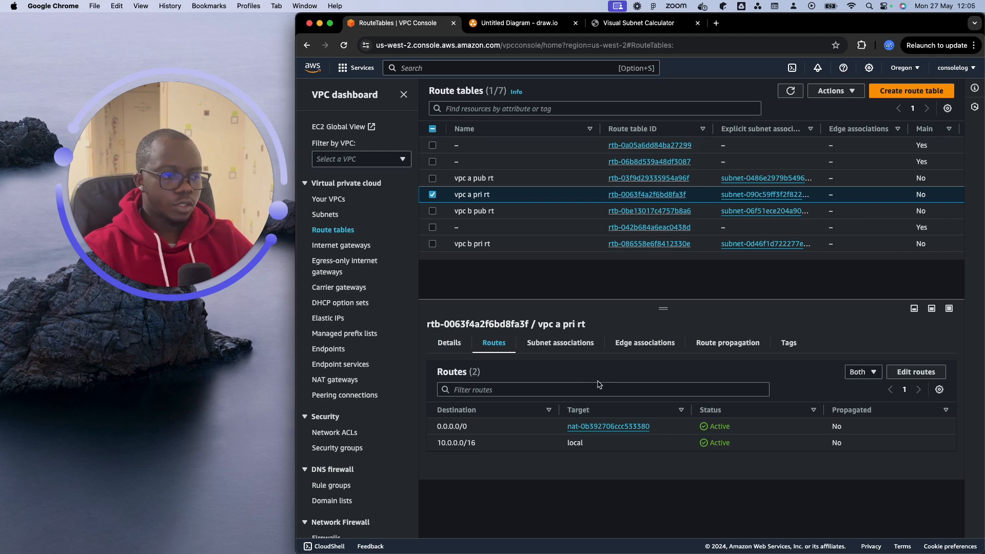
pyautogui.click(915, 376)
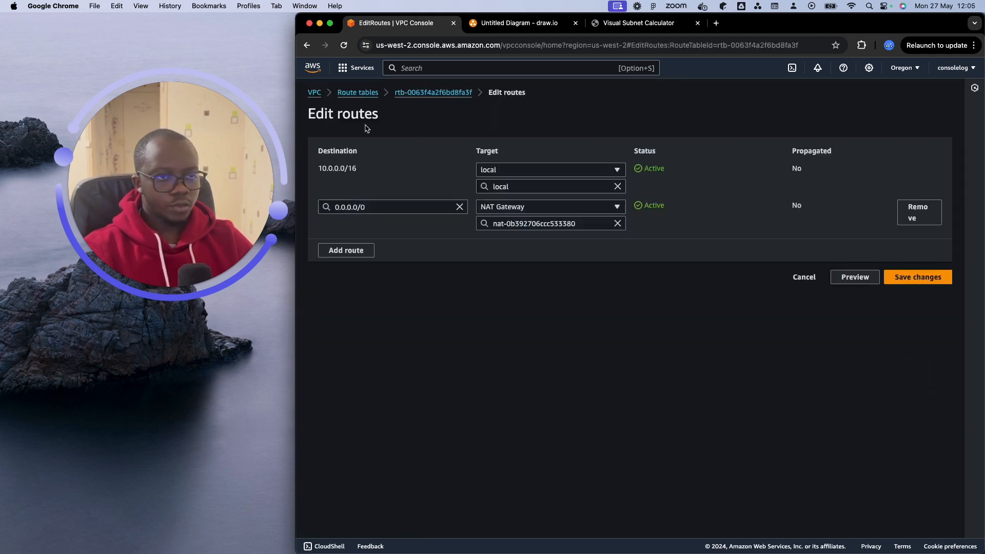
# - In the draw.io diagram, replace the connector between the public subnets with one from the VPC 10.0.0.0/16 private subnet to the other VPC's private subnet
pyautogui.click(518, 22)
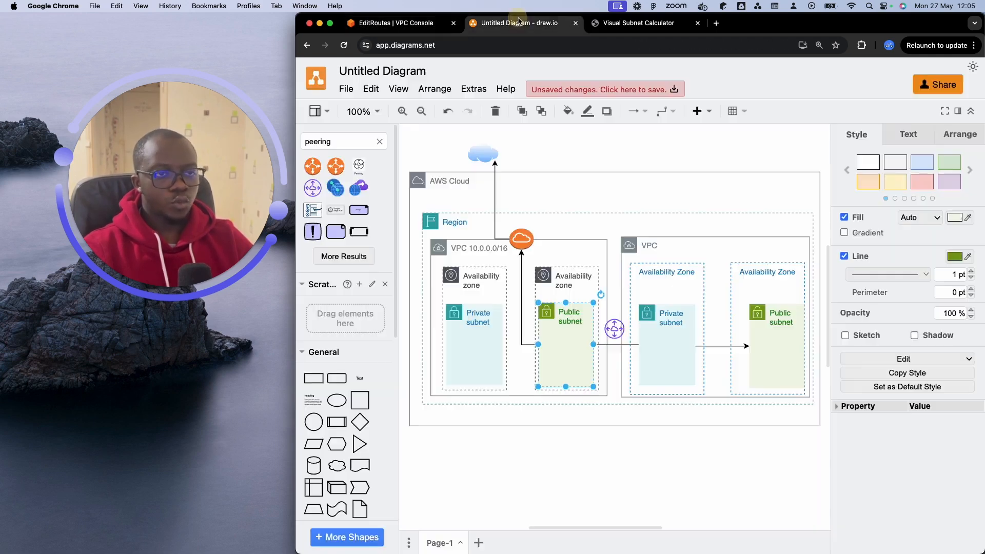
pyautogui.click(619, 344)
pyautogui.click(619, 343)
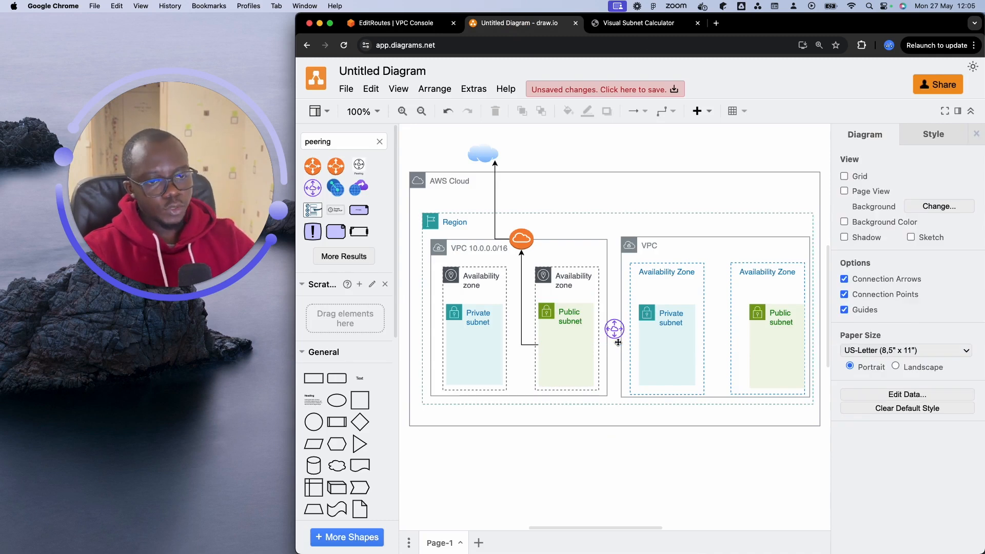
pyautogui.click(449, 315)
pyautogui.moveTo(516, 347); pyautogui.dragTo(645, 345)
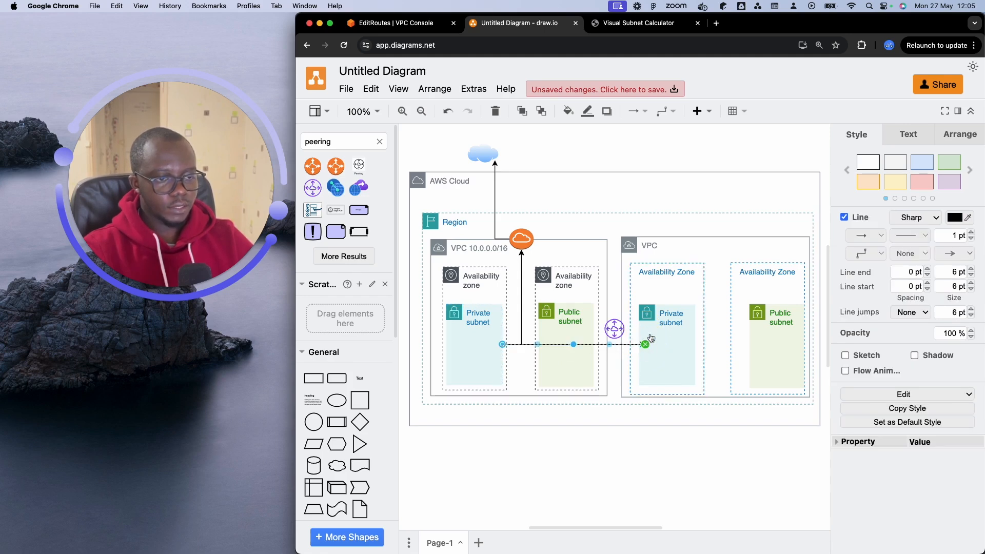
# - In the AWS console, add a route with destination 20.0.0.0/16 to the vpc a pri rt route table
pyautogui.click(418, 21)
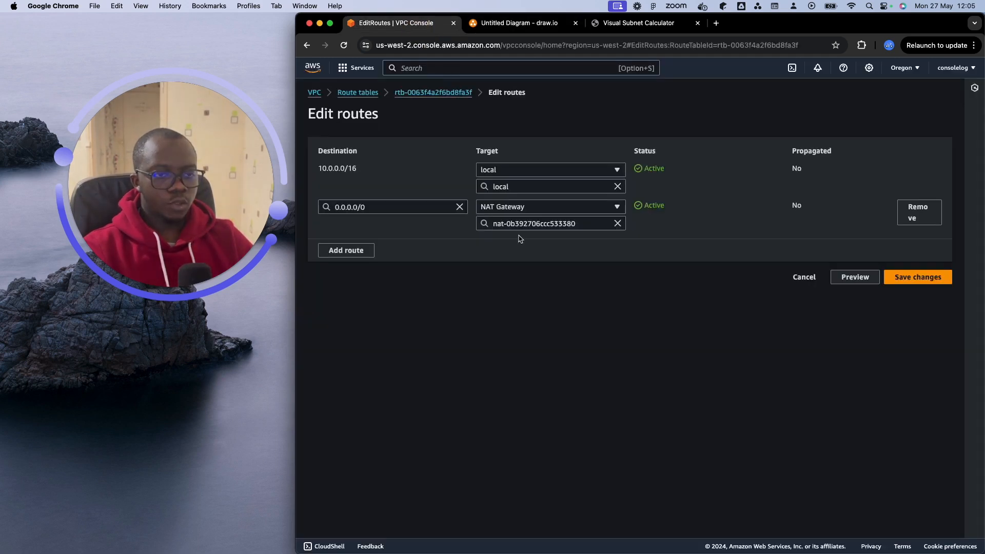
pyautogui.click(359, 251)
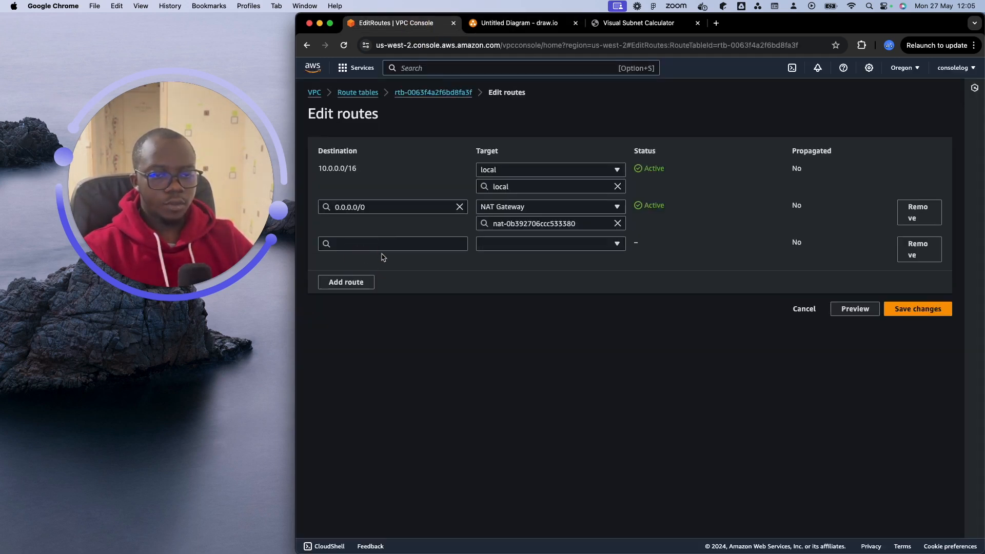
pyautogui.click(390, 244)
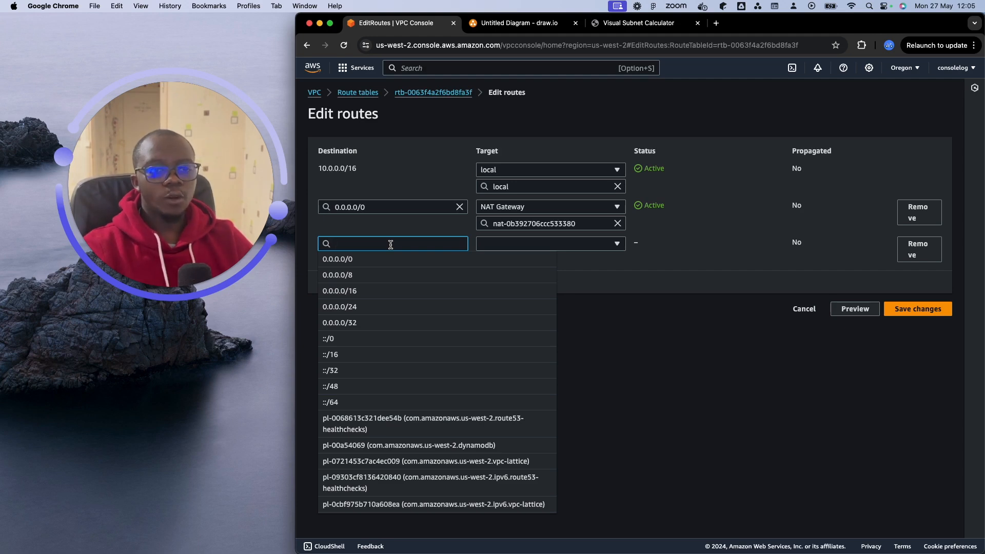
pyautogui.write('20')
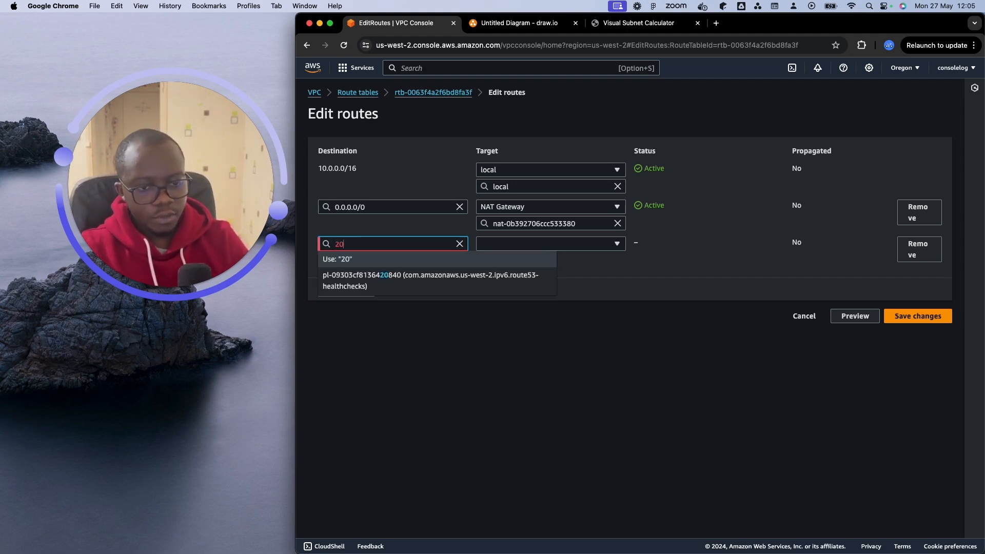
pyautogui.write('.0.0')
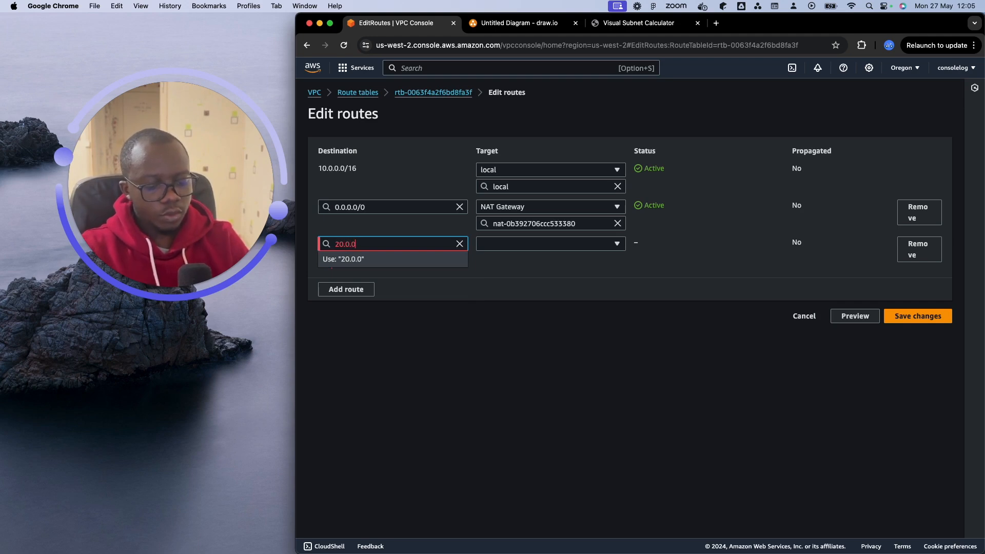
pyautogui.write('.0')
pyautogui.write('/16')
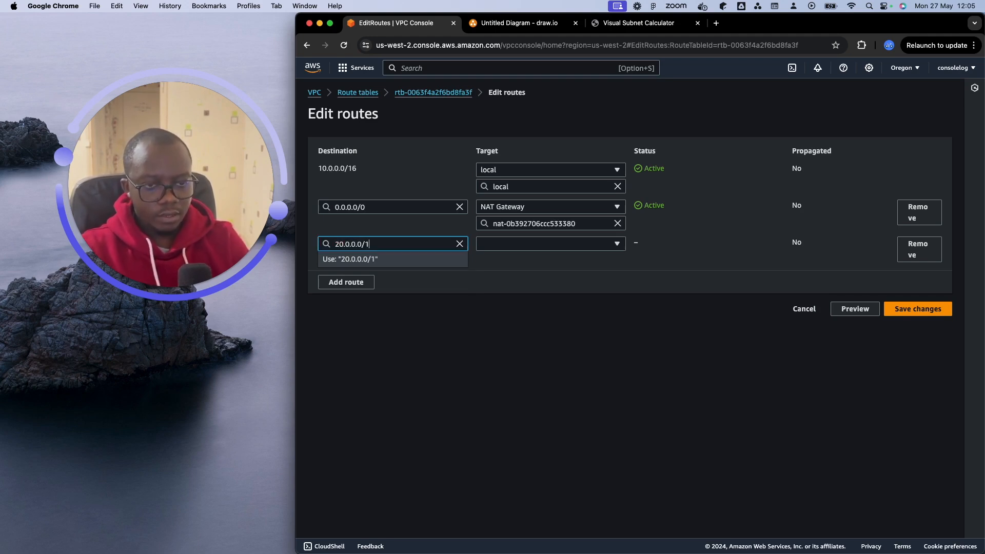
# - Target the 20.0.0.0/16 route at the vpc a-b conn peering connection and save the route changes
pyautogui.click(513, 245)
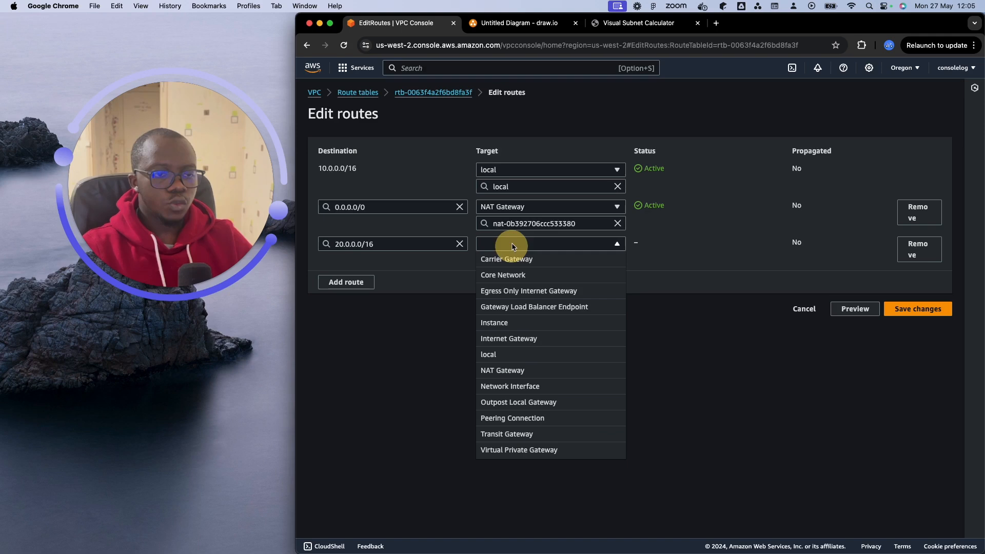
pyautogui.click(522, 419)
pyautogui.click(537, 264)
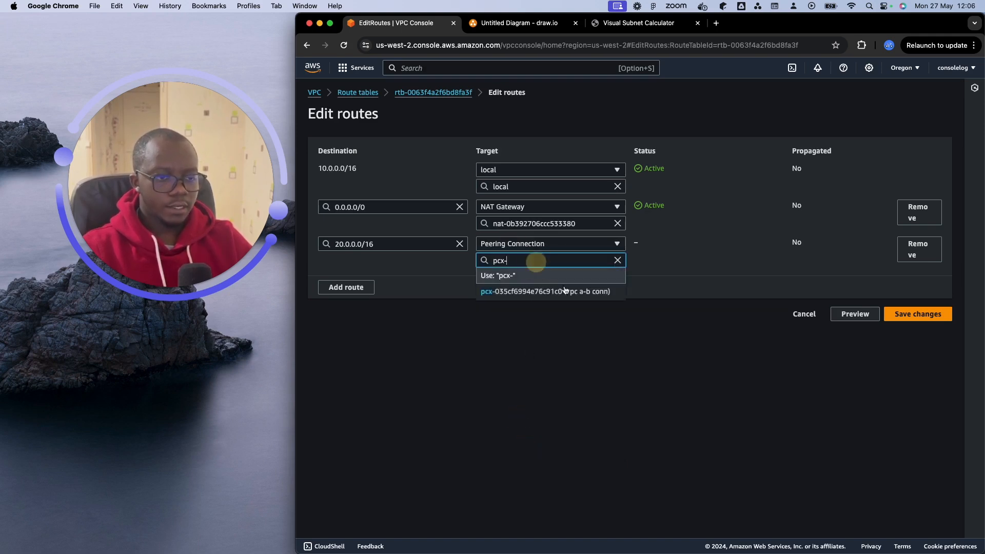
pyautogui.click(567, 287)
pyautogui.click(905, 318)
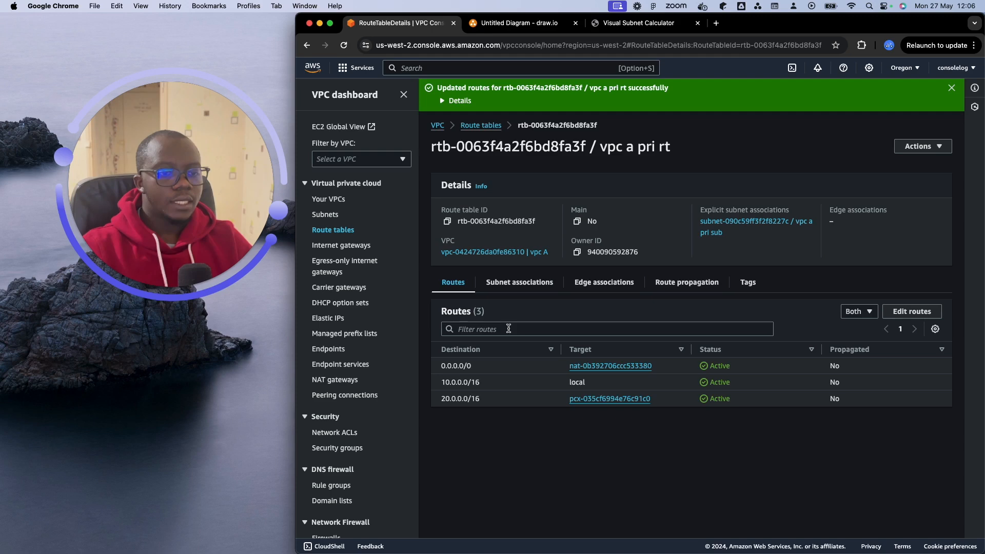
# - In the draw.io diagram, draw a return connector from the second VPC's private subnet to the private subnet of VPC 10.0.0.0/16
pyautogui.click(507, 25)
pyautogui.click(475, 322)
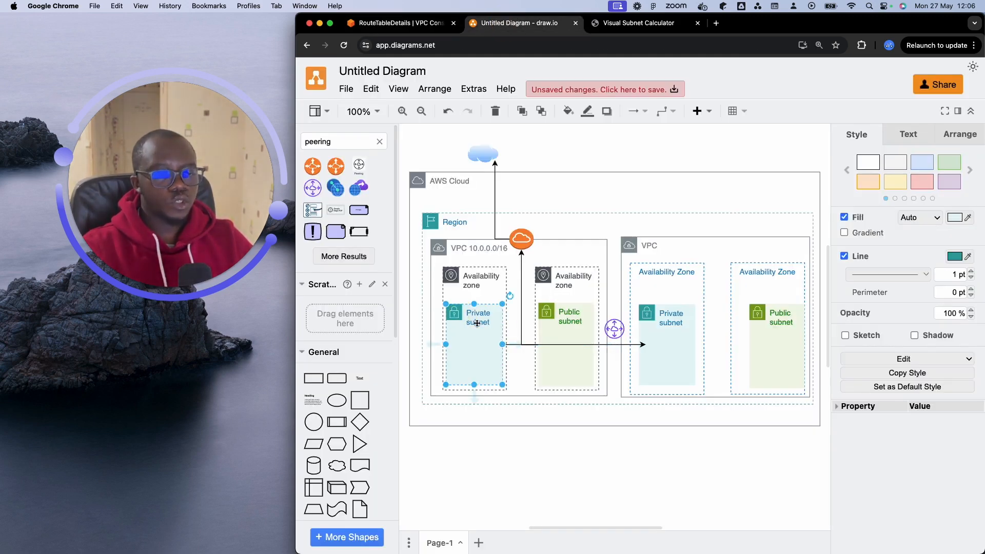
pyautogui.click(651, 327)
pyautogui.click(651, 314)
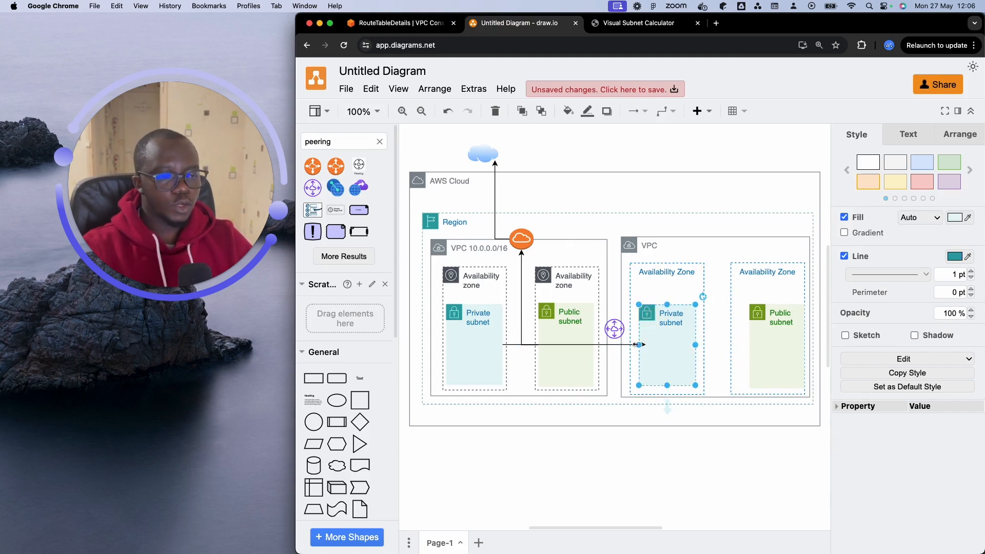
pyautogui.click(646, 313)
pyautogui.moveTo(627, 348); pyautogui.dragTo(502, 344)
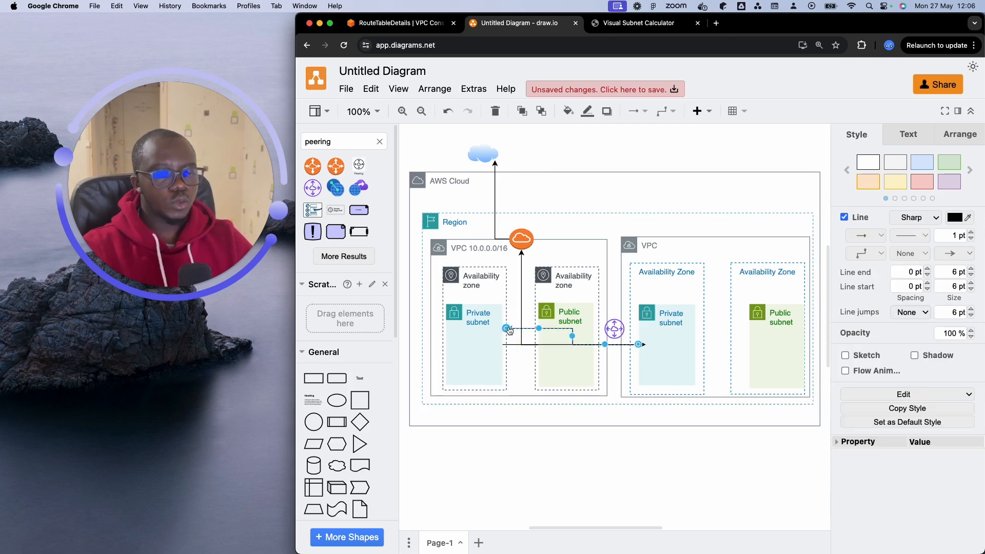
pyautogui.click(650, 316)
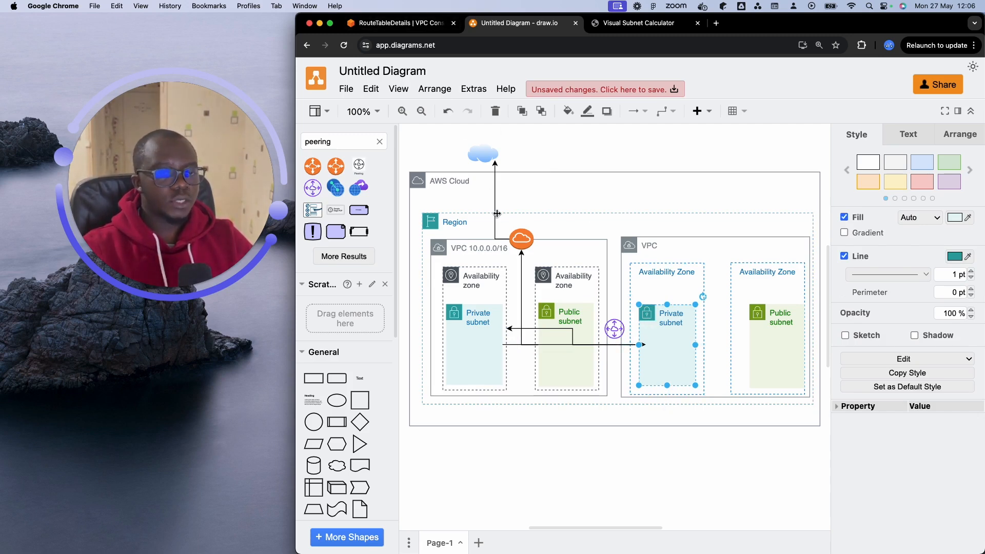
# - In the AWS console, open the routes of the vpc b pri rt route table for editing
pyautogui.click(410, 23)
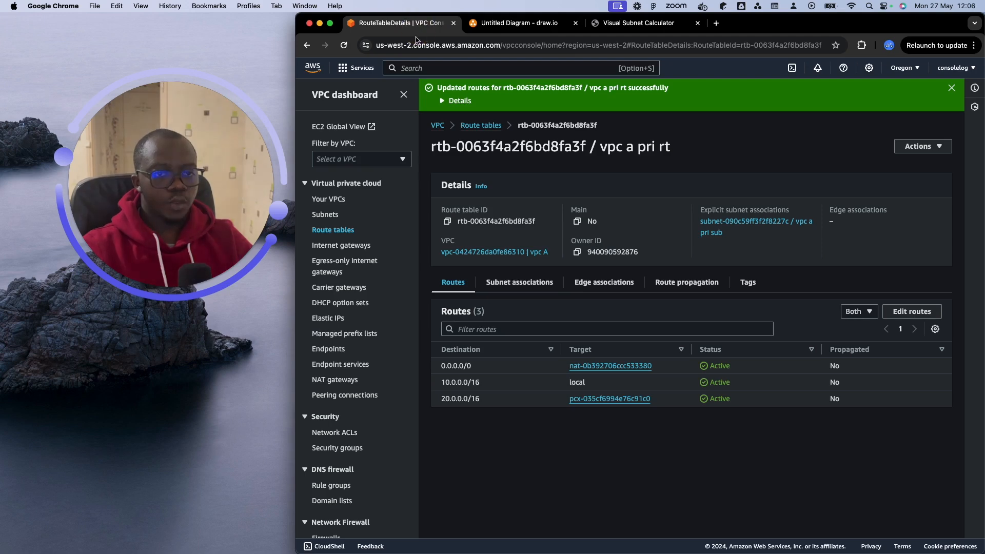
pyautogui.click(338, 230)
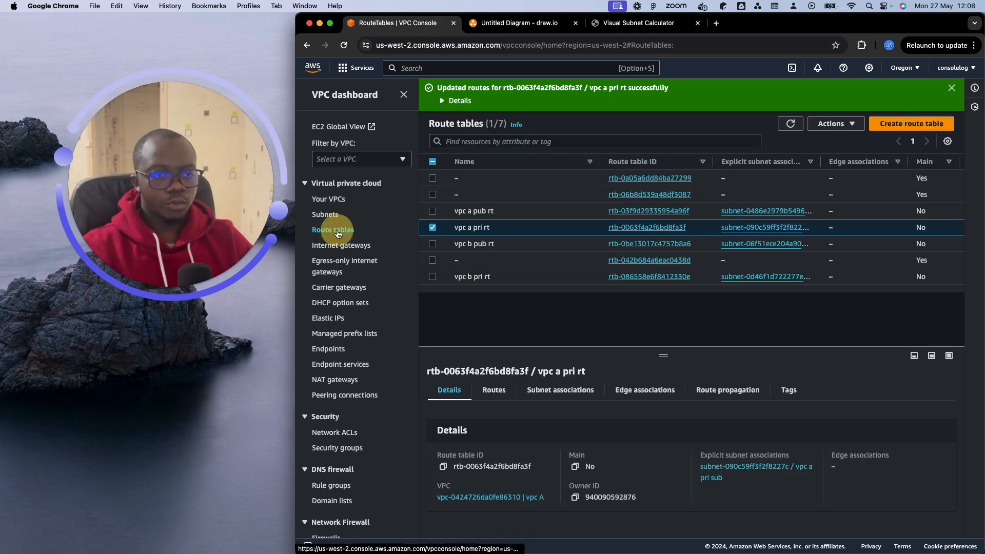
pyautogui.click(431, 229)
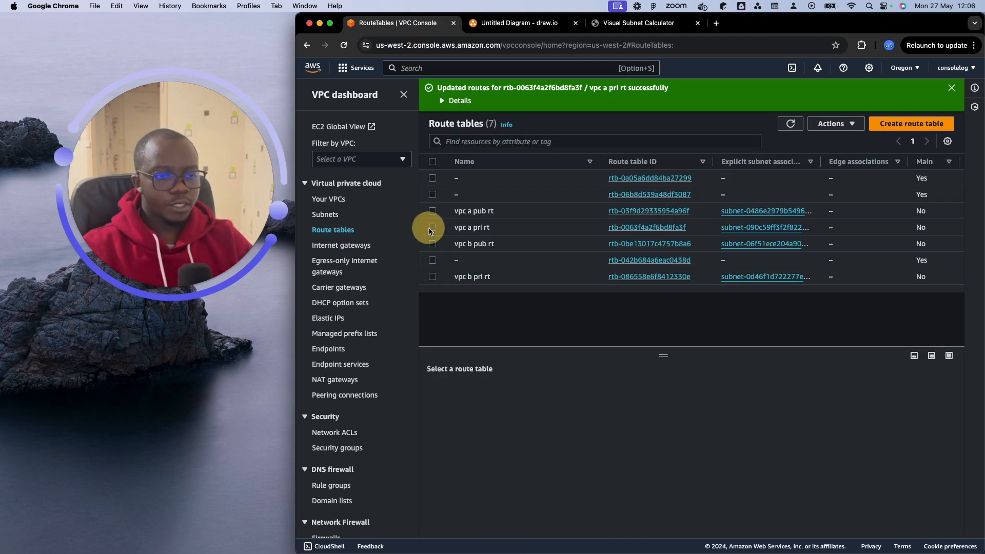
pyautogui.click(433, 277)
pyautogui.click(494, 391)
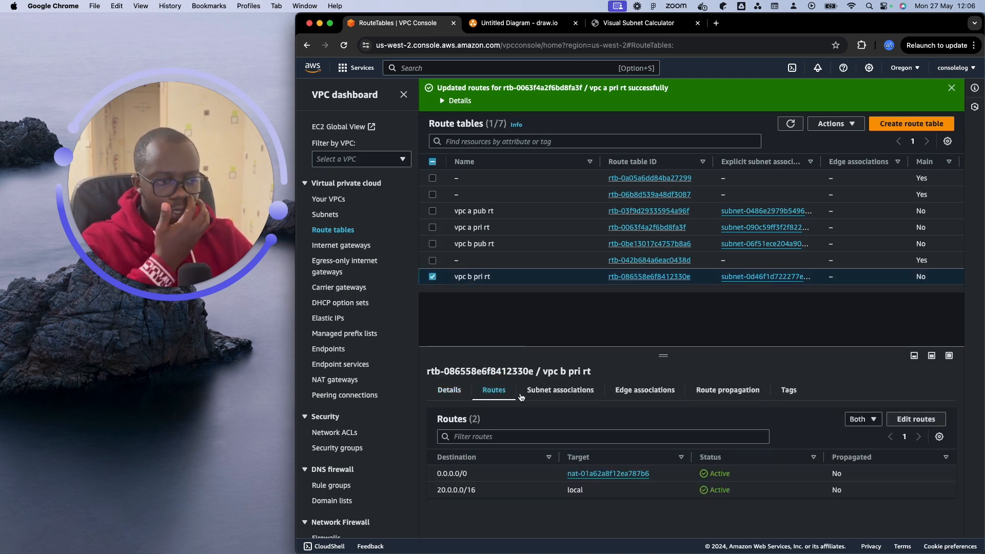
pyautogui.click(909, 423)
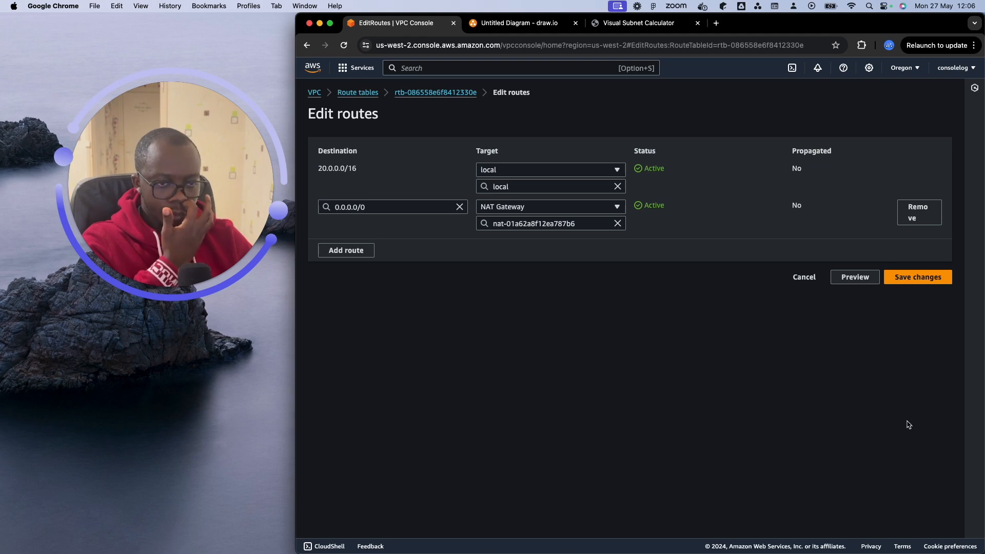
# - Add a route with destination 10.0.0.0/16 to the vpc b pri rt route table
pyautogui.click(354, 249)
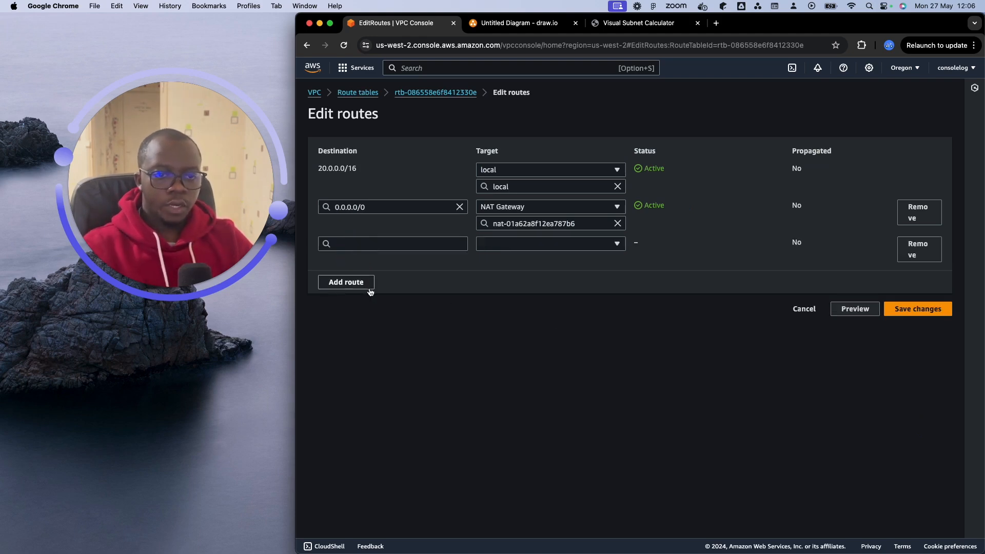
pyautogui.click(407, 243)
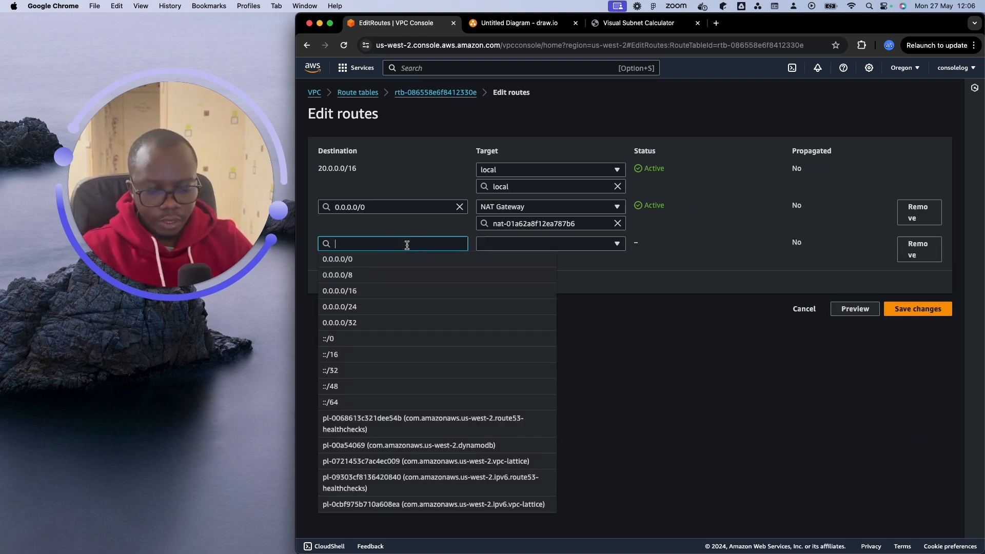
pyautogui.write('10.0.0')
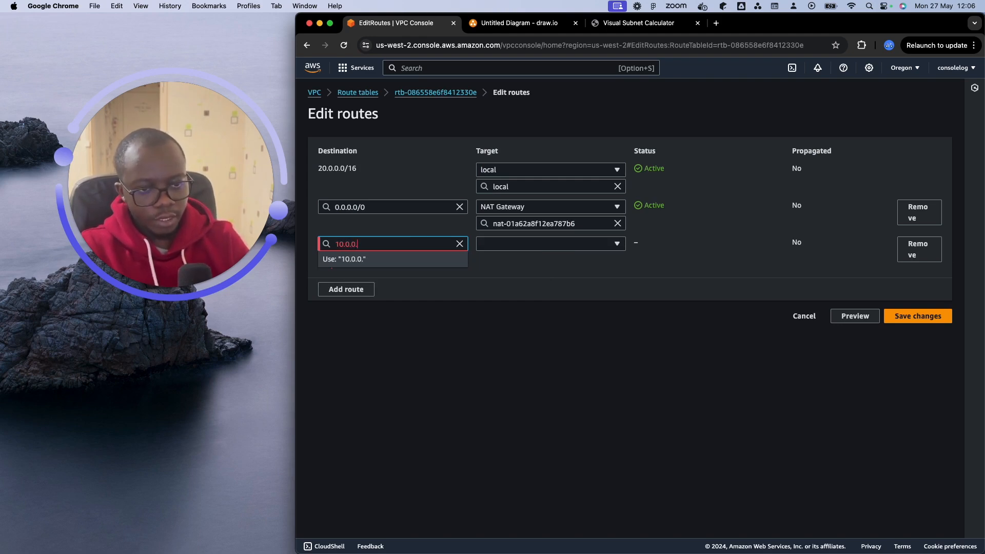
pyautogui.write('.0/')
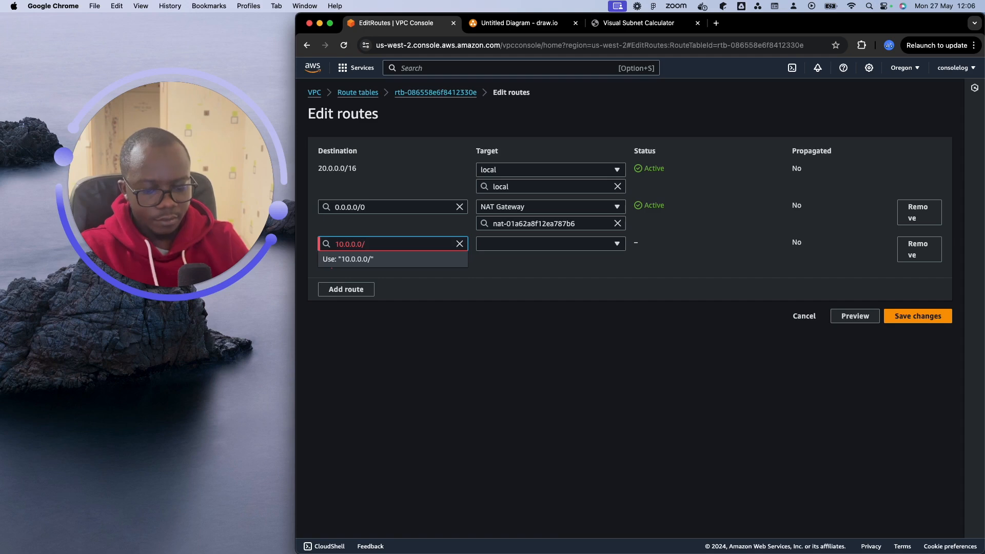
pyautogui.write('16')
# - Target the 10.0.0.0/16 route at the peering connection pcx-035cf6994e76c91c0 and save the route changes
pyautogui.click(489, 245)
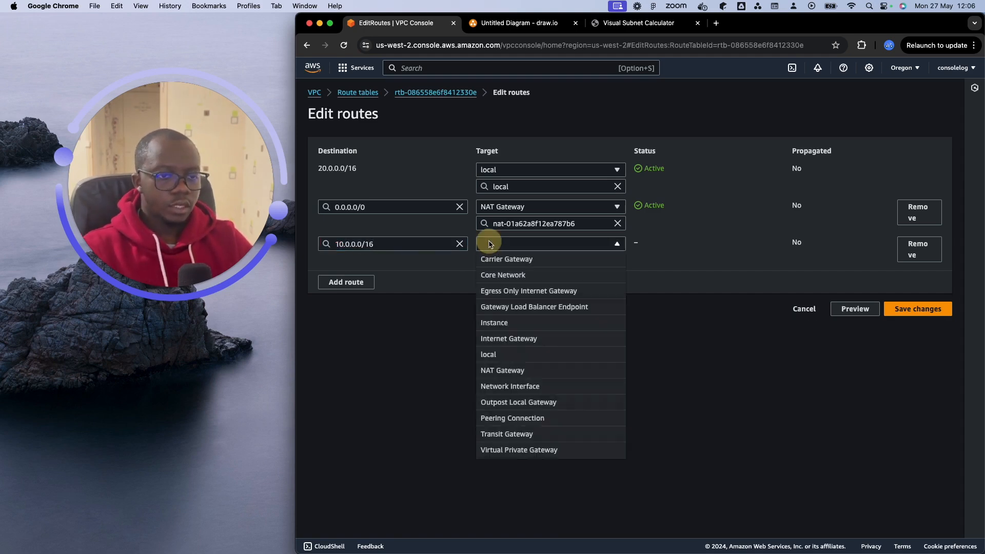
pyautogui.click(532, 418)
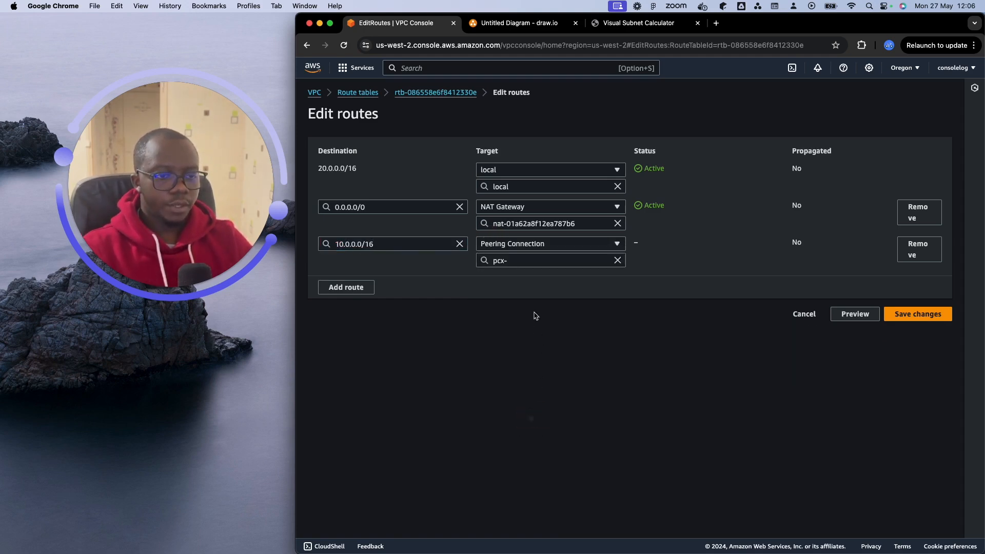
pyautogui.click(524, 262)
pyautogui.click(547, 290)
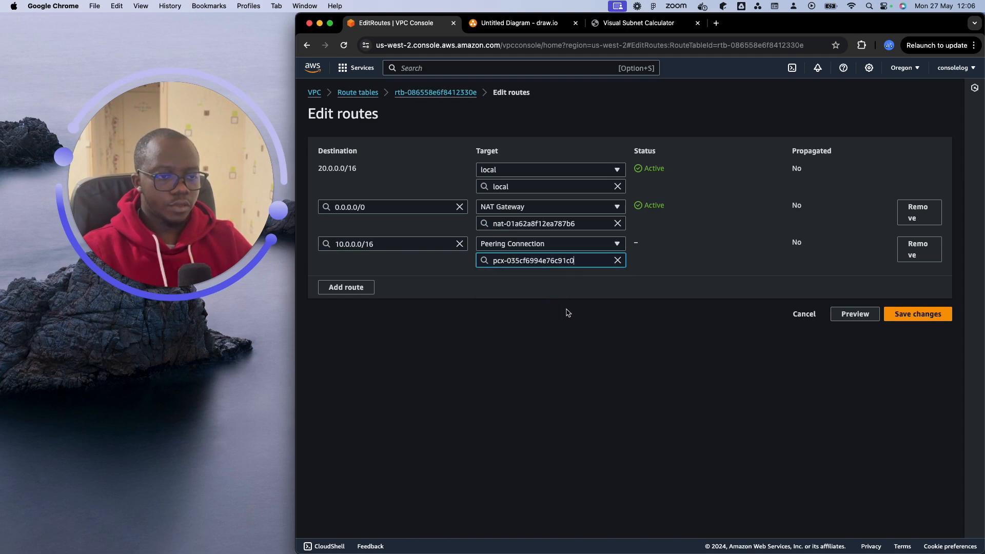
pyautogui.click(612, 318)
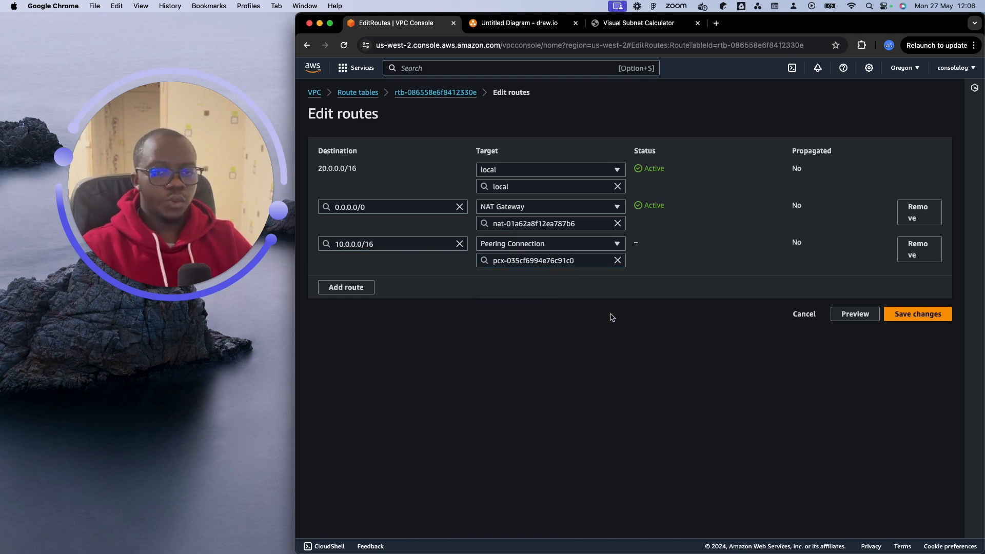
pyautogui.click(922, 315)
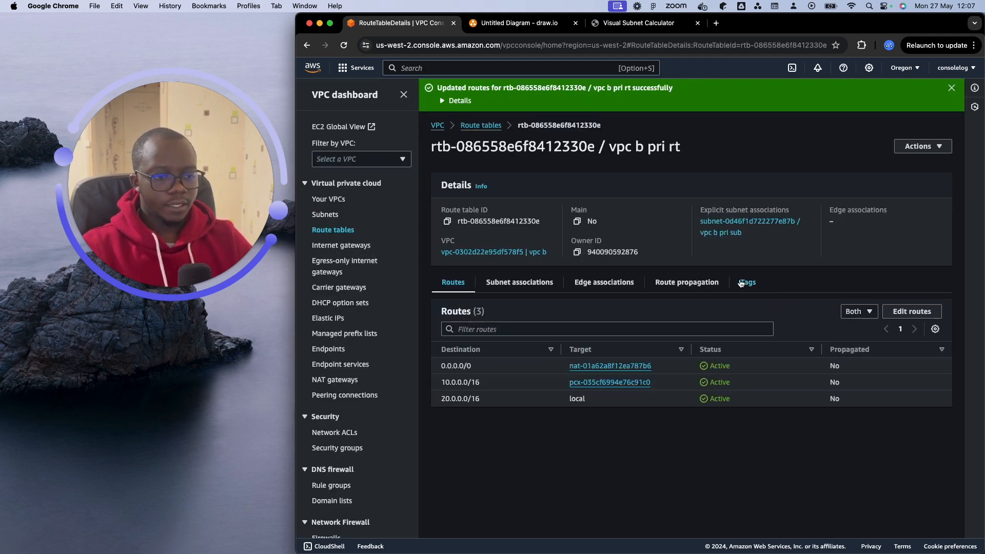
# - In the draw.io diagram, examine the private subnets of both VPCs and the connectors that link them through the peering connection
pyautogui.click(526, 29)
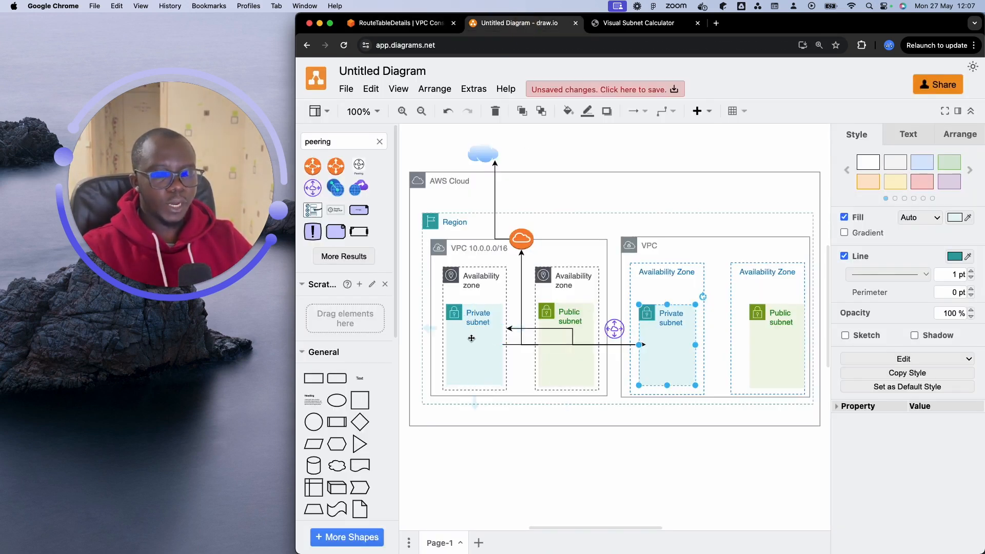
pyautogui.click(461, 318)
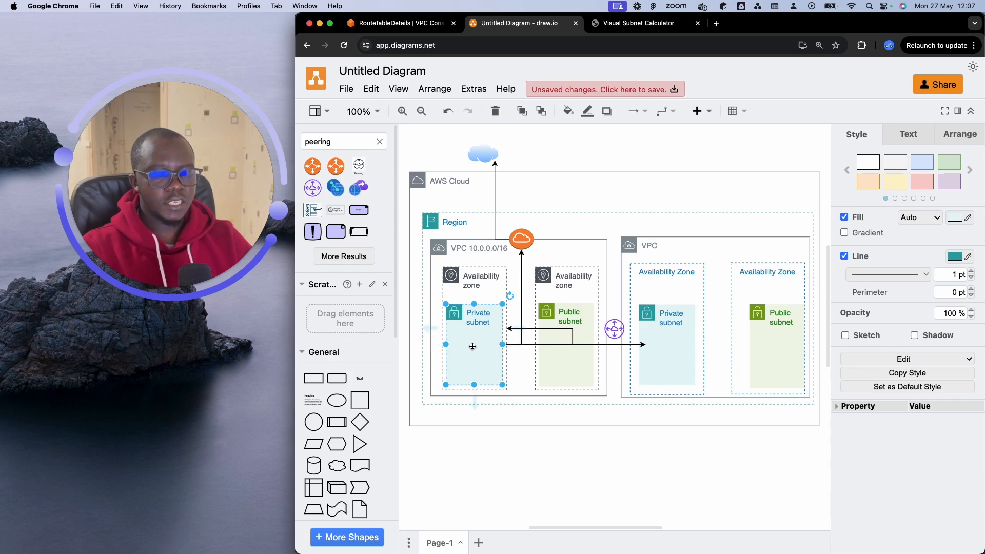
pyautogui.click(651, 324)
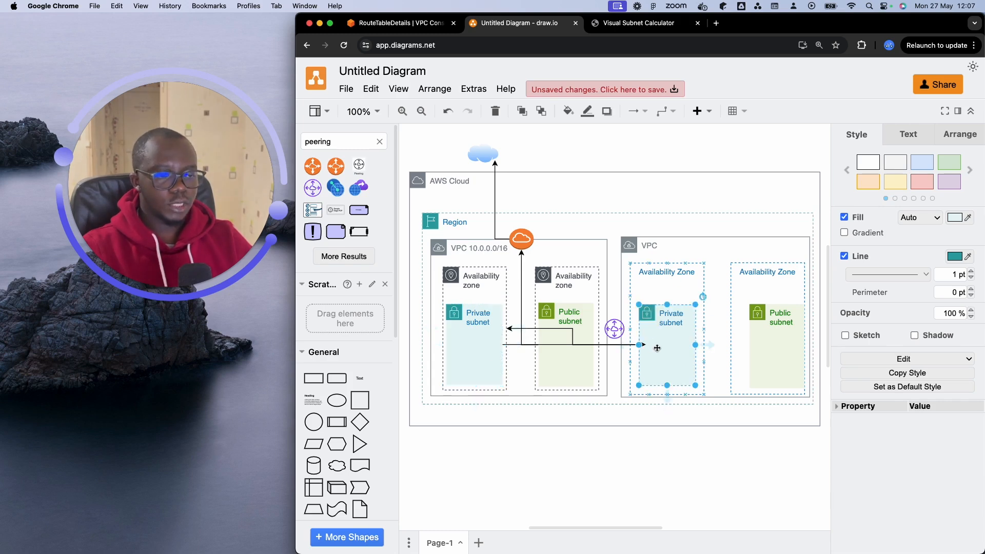
pyautogui.click(655, 346)
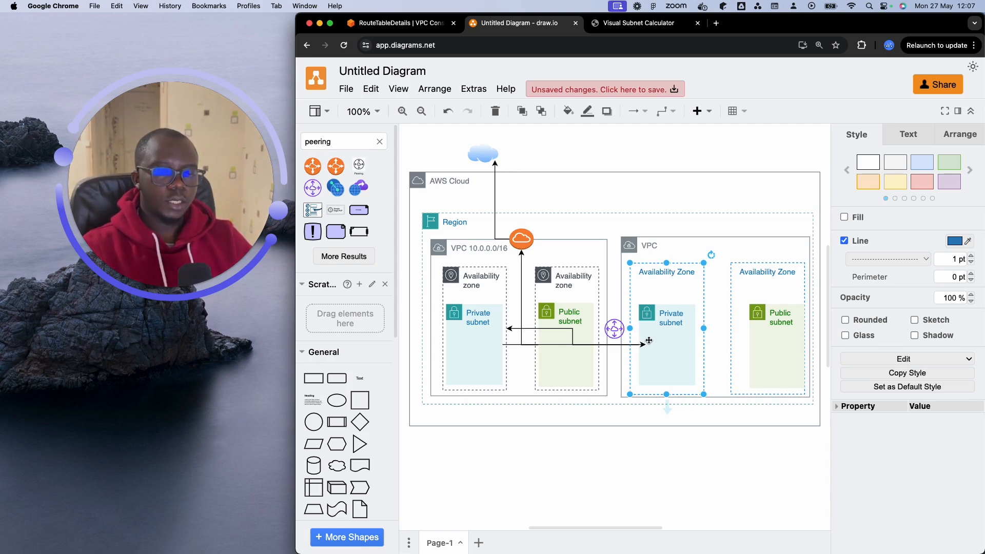
pyautogui.click(404, 25)
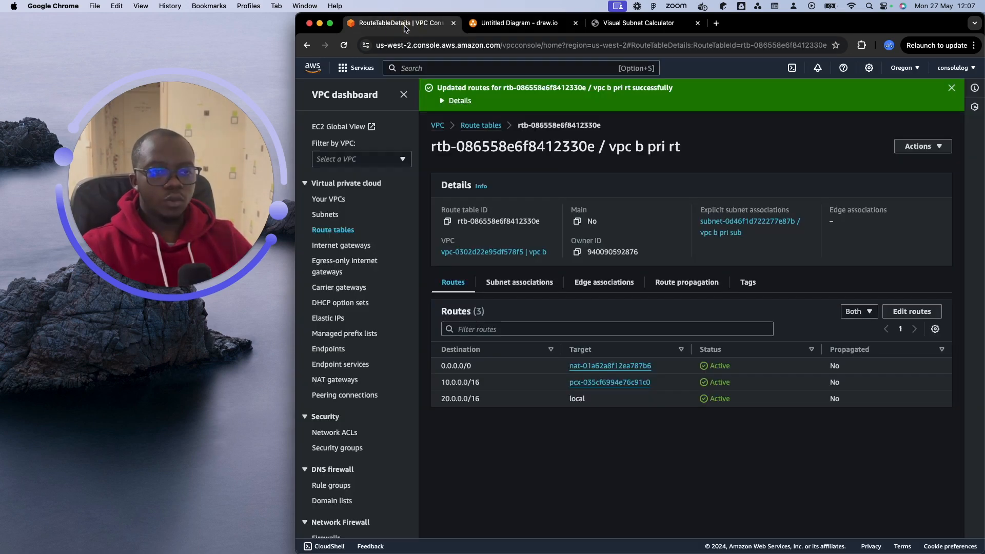
pyautogui.click(501, 24)
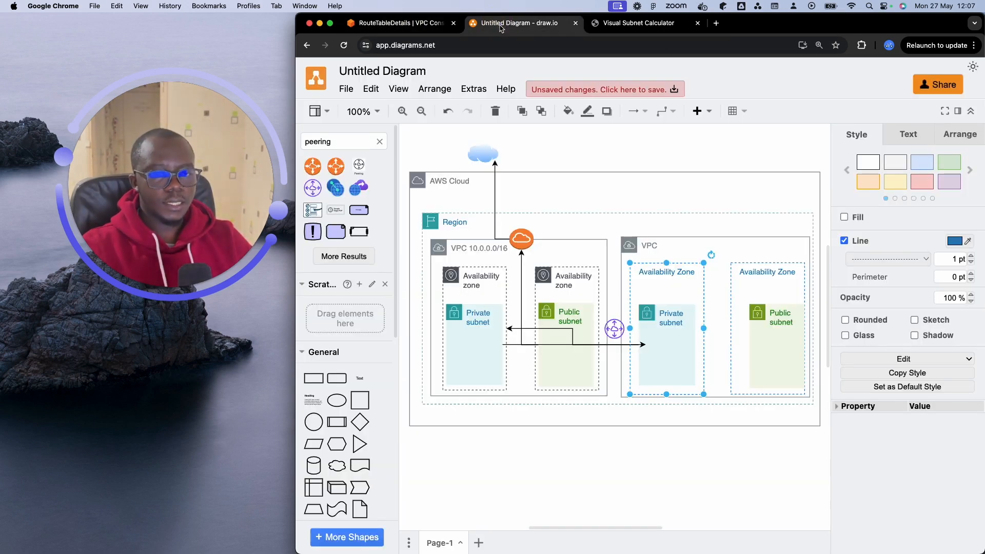
pyautogui.scroll(1, 522, 311)
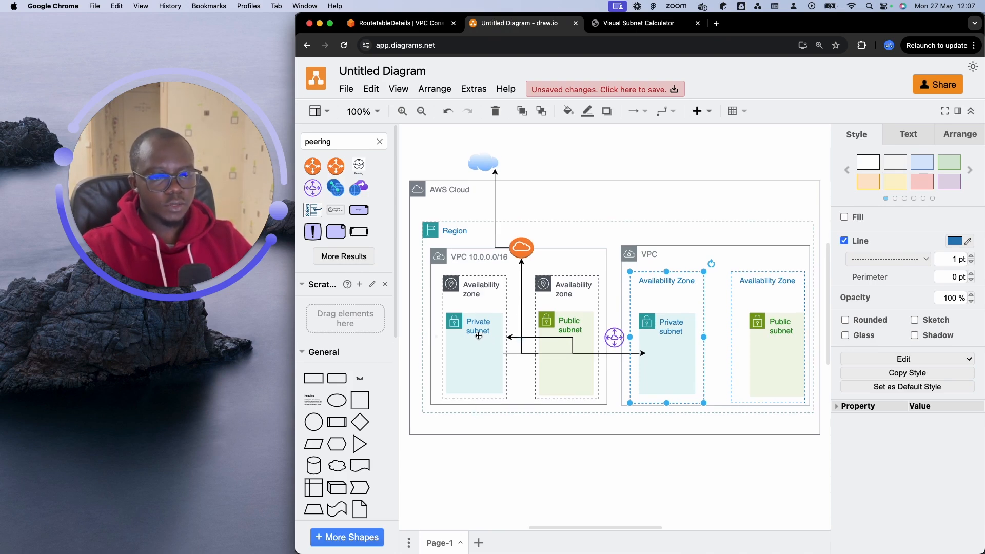
pyautogui.hscroll(1, 467, 328)
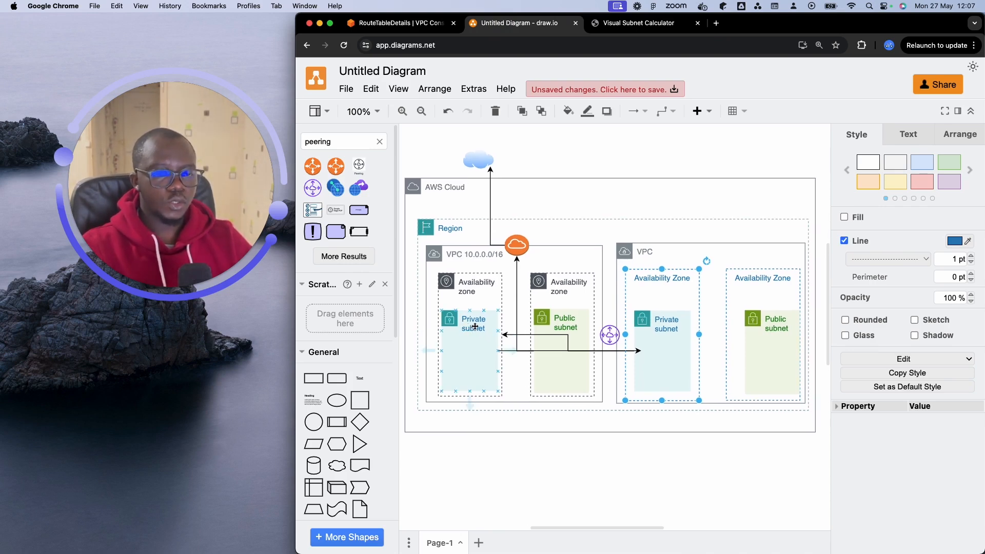
pyautogui.hscroll(-1, 472, 326)
pyautogui.hscroll(1, 472, 325)
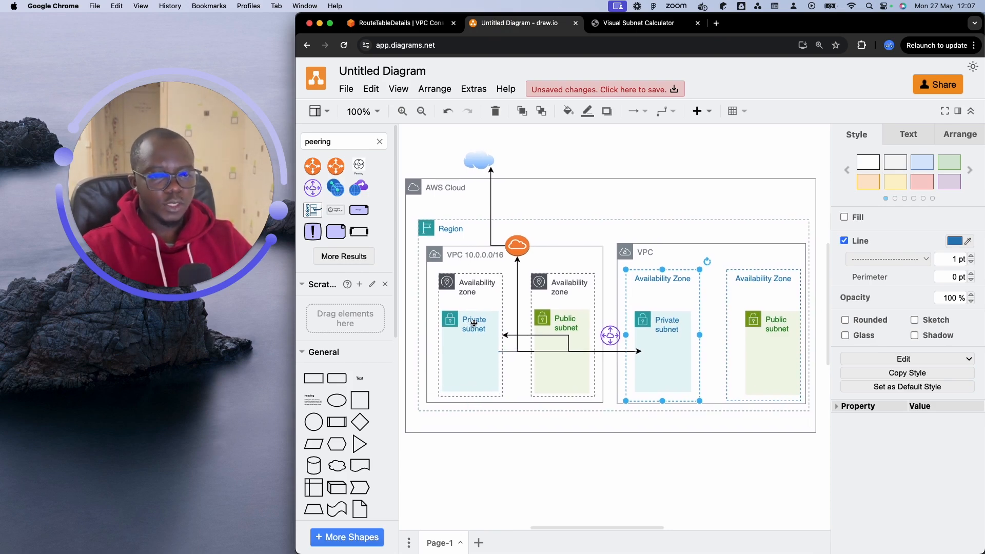